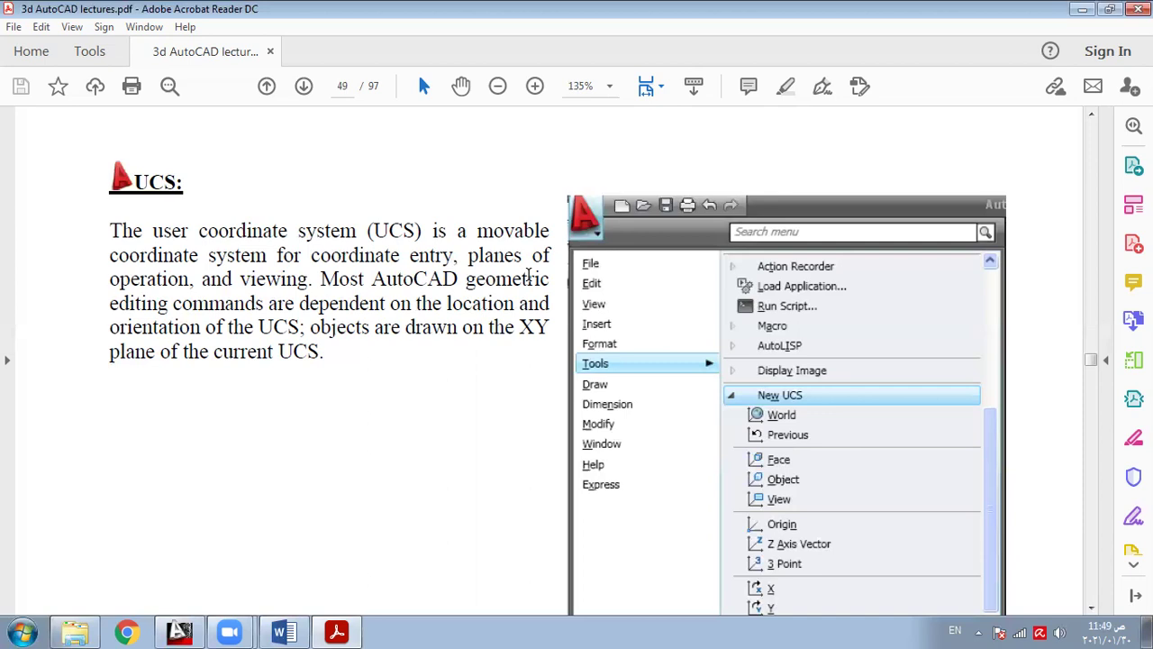
- Examine the UCS Origin section of the lecture PDF, including its before and after diagrams
scroll(245, 349, down, 10)
scroll(245, 348, down, 1)
scroll(180, 261, up, 1)
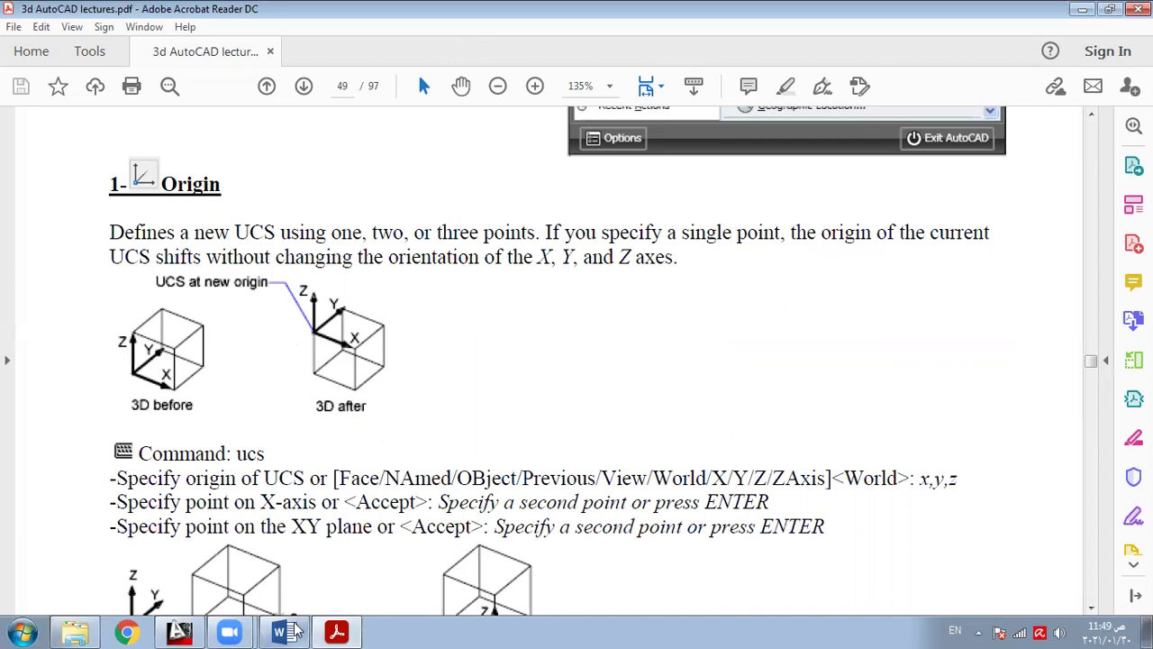
- Switch to AutoCAD and draw a solid box from corner 0,0,0 to opposite corner 100,100,20
click(180, 631)
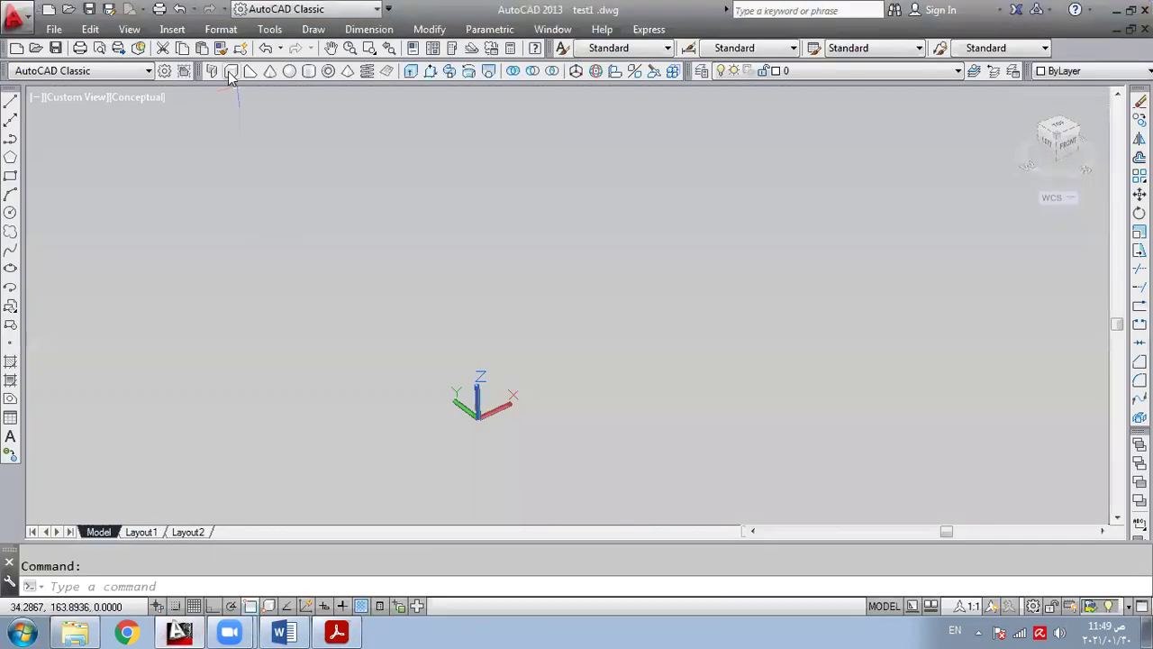
click(230, 72)
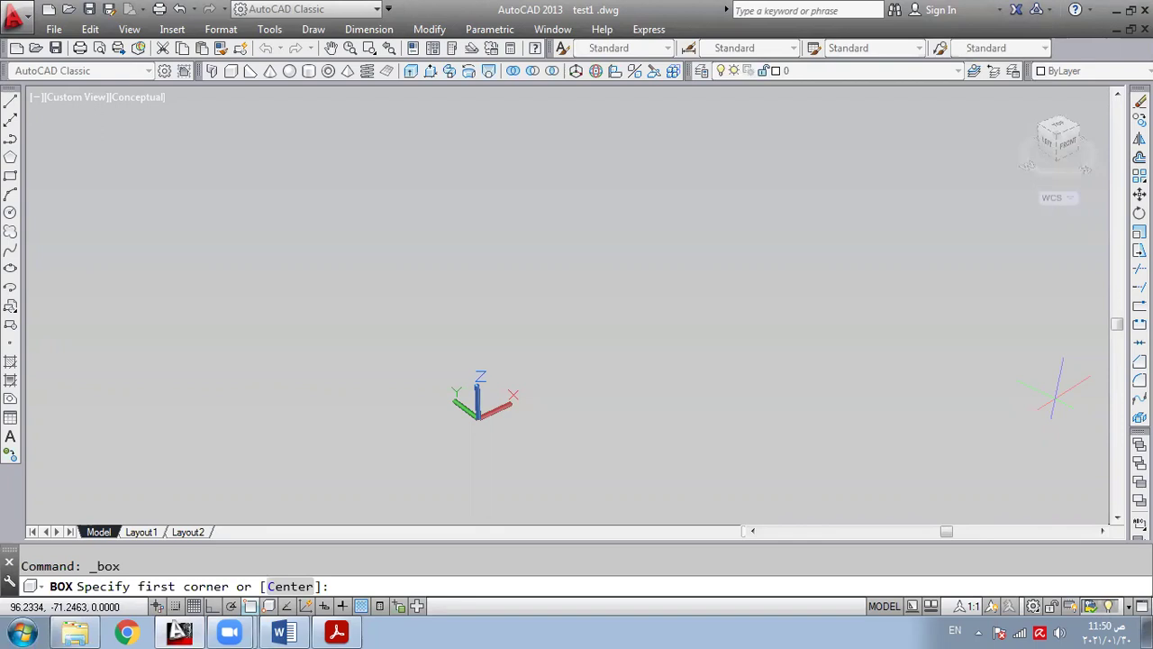
text(0,0,0)
key(Return)
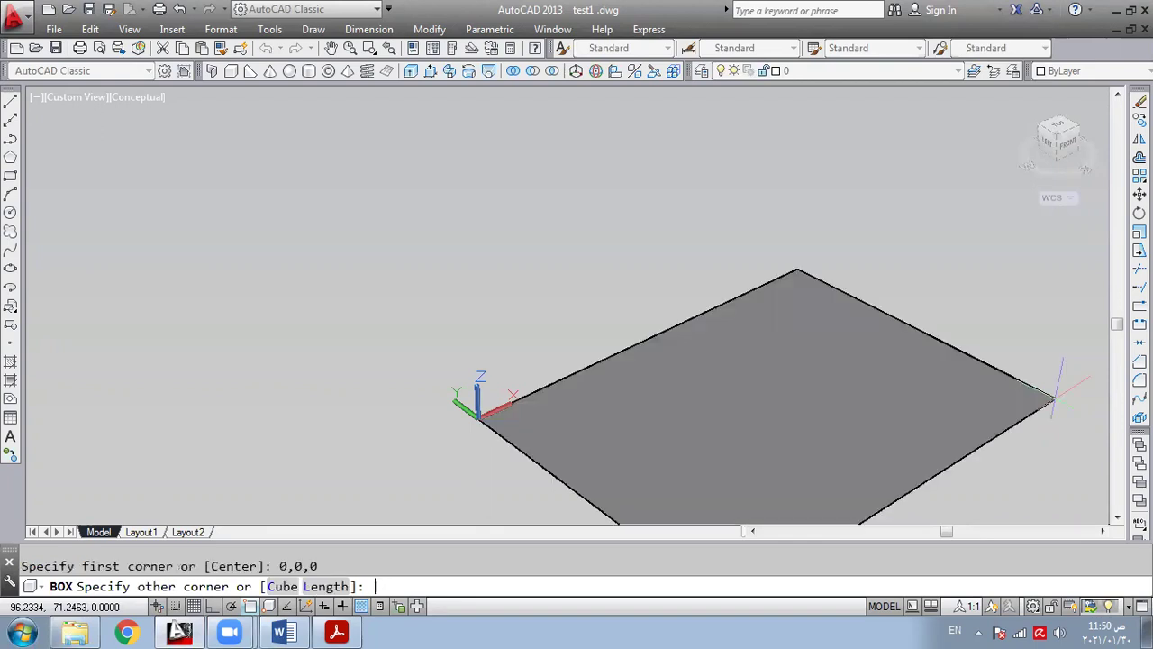
text(100,100,20)
key(Return)
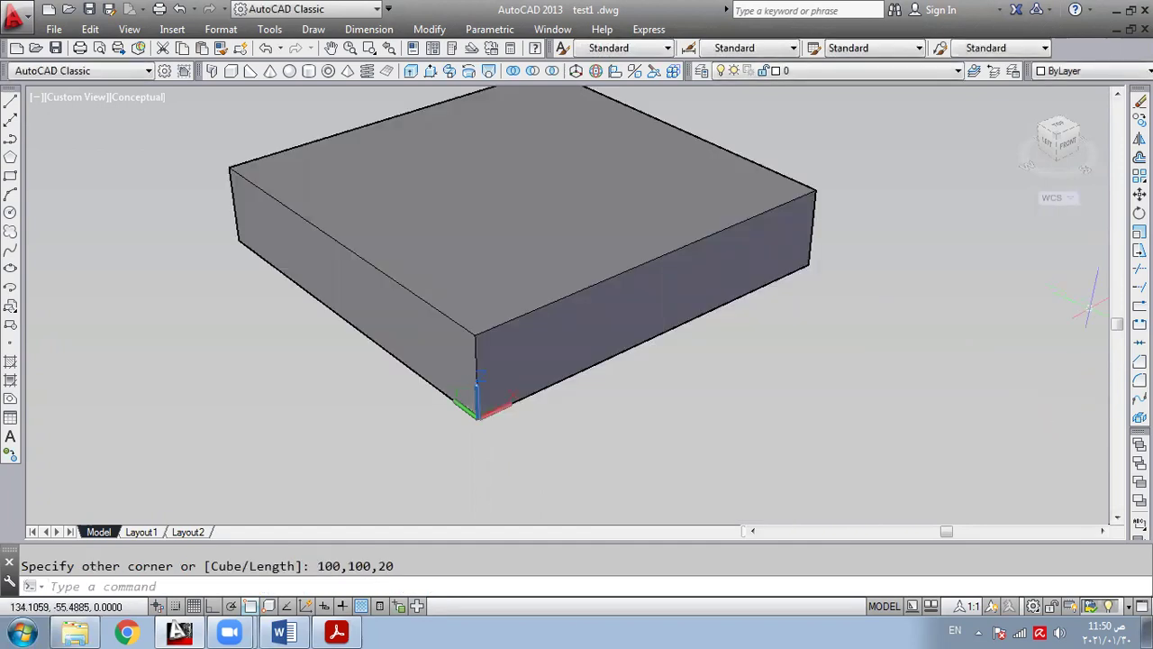
click(1022, 104)
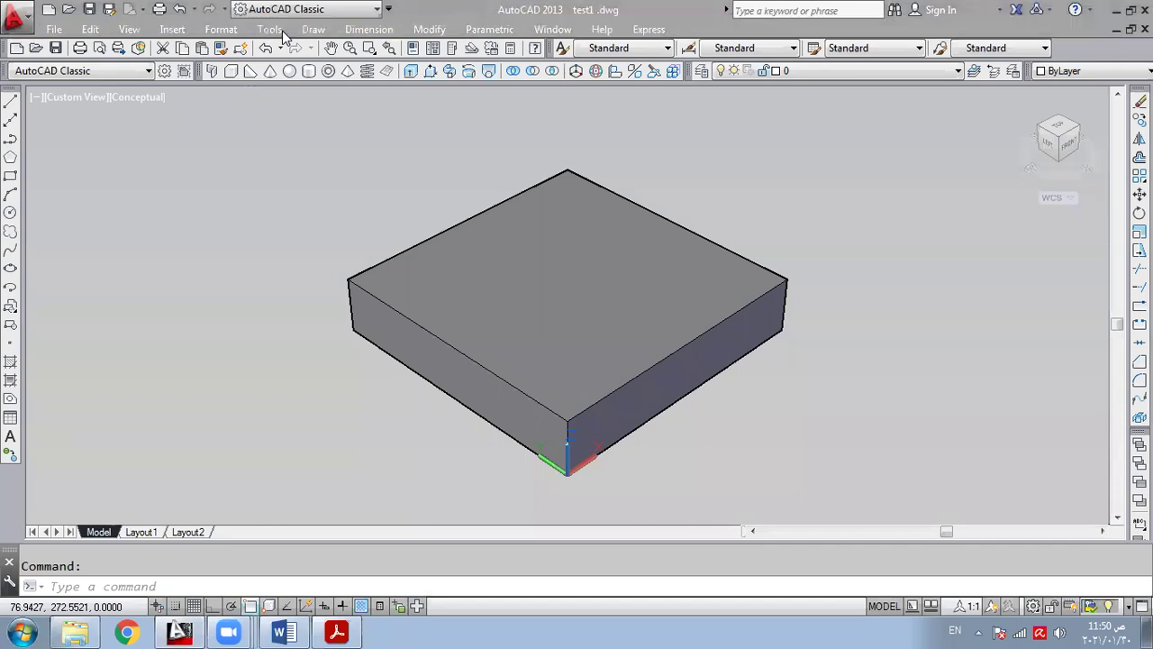
- Move the UCS origin to 100,0,0, at the lower corner of the box's front face
click(786, 329)
click(271, 30)
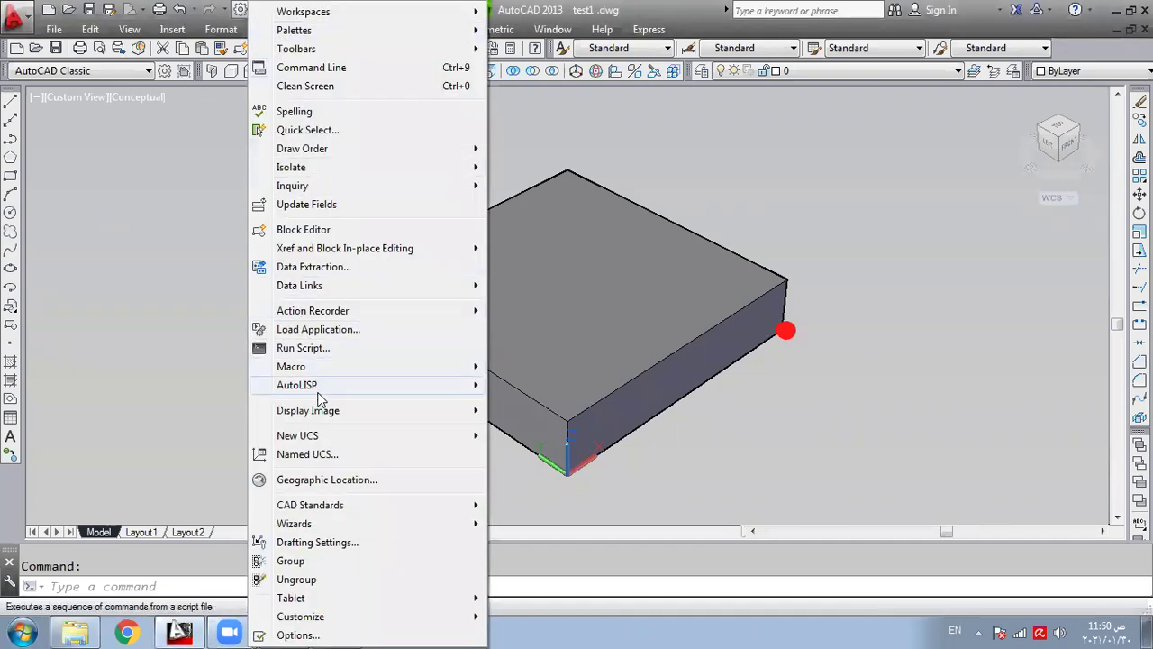
mouse_move(334, 440)
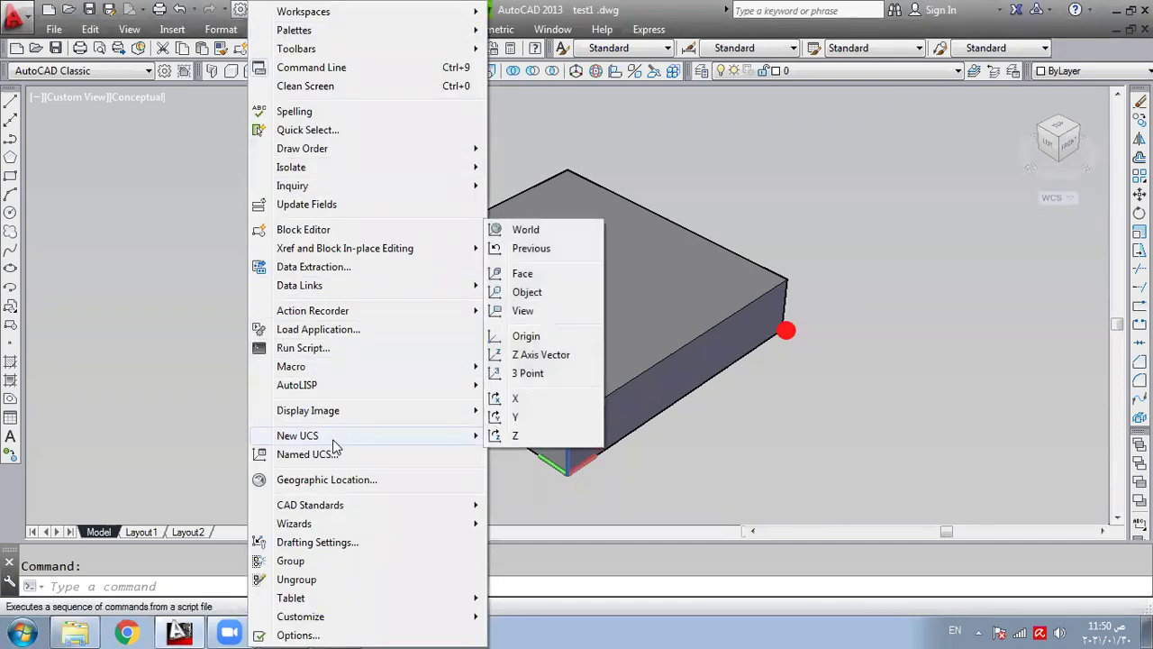
click(529, 336)
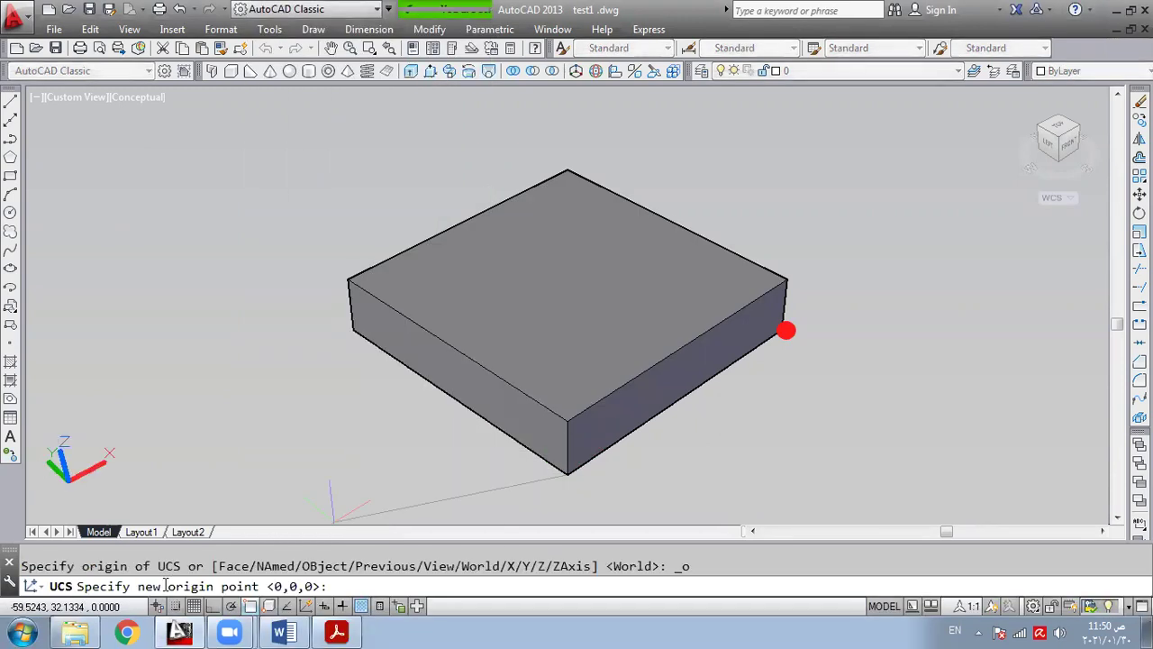
click(268, 606)
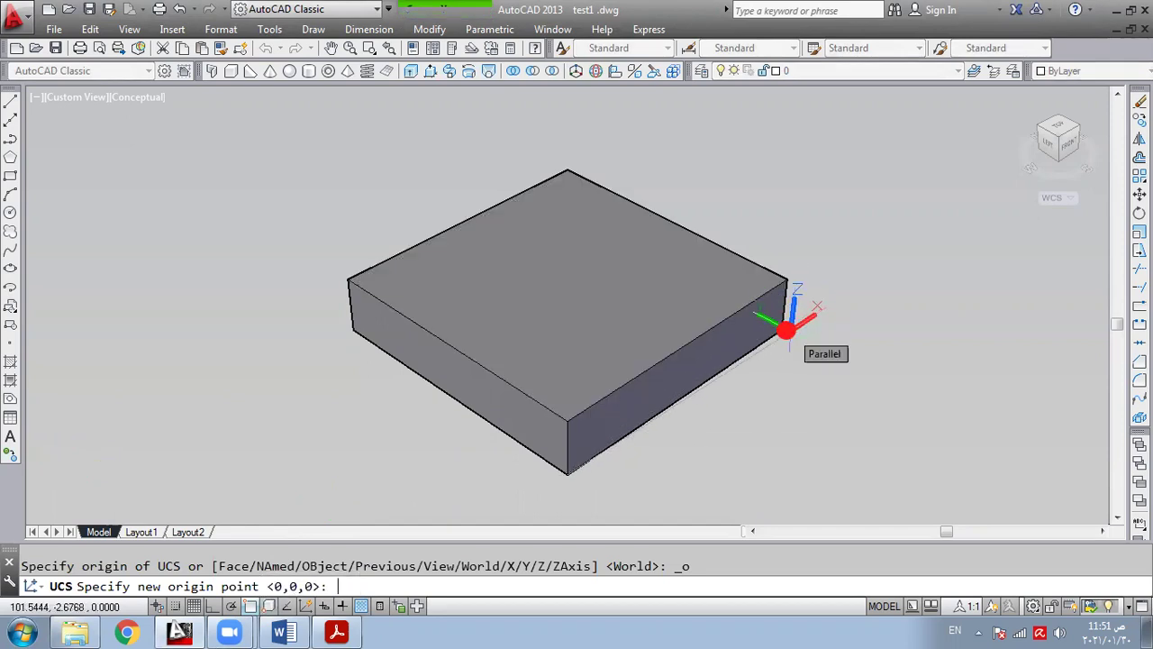
text(100,0,0)
key(Return)
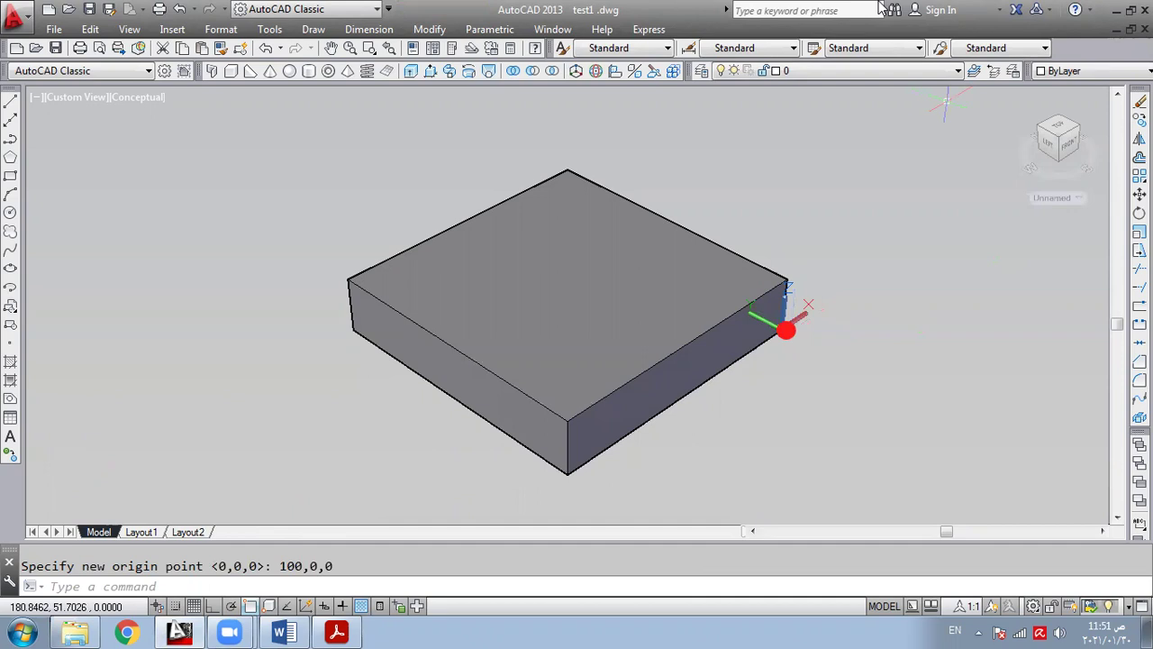
- Draw an upright box on the base plate from corner 0,0,0 to opposite corner -20,100,100
click(231, 72)
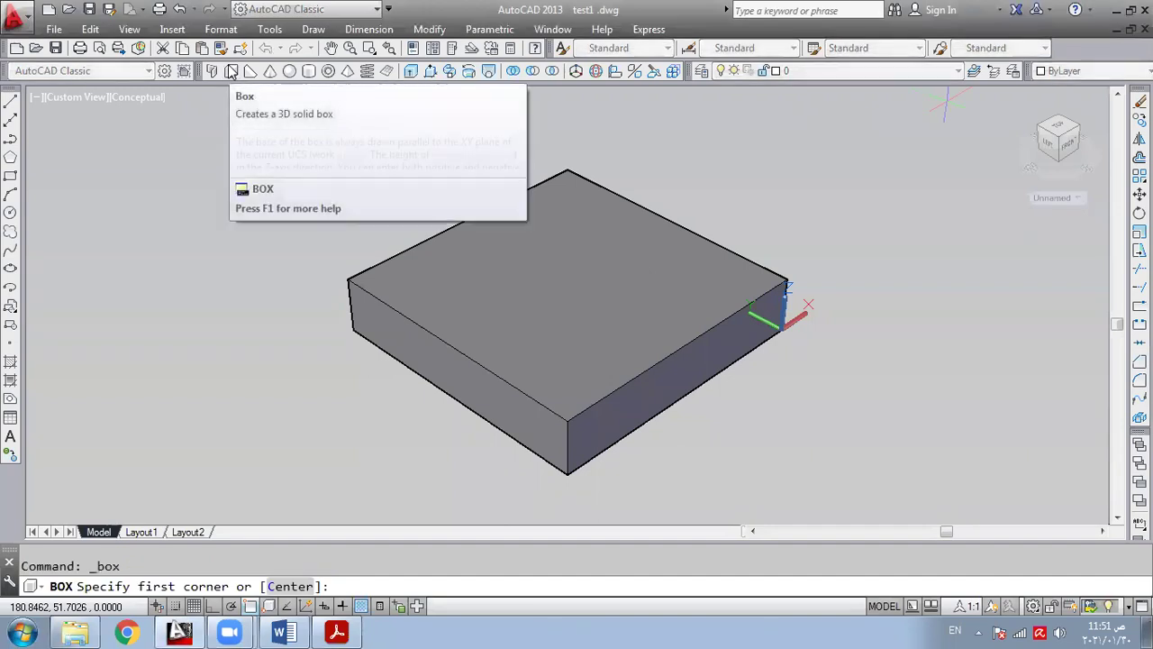
text(0,0,0)
key(Return)
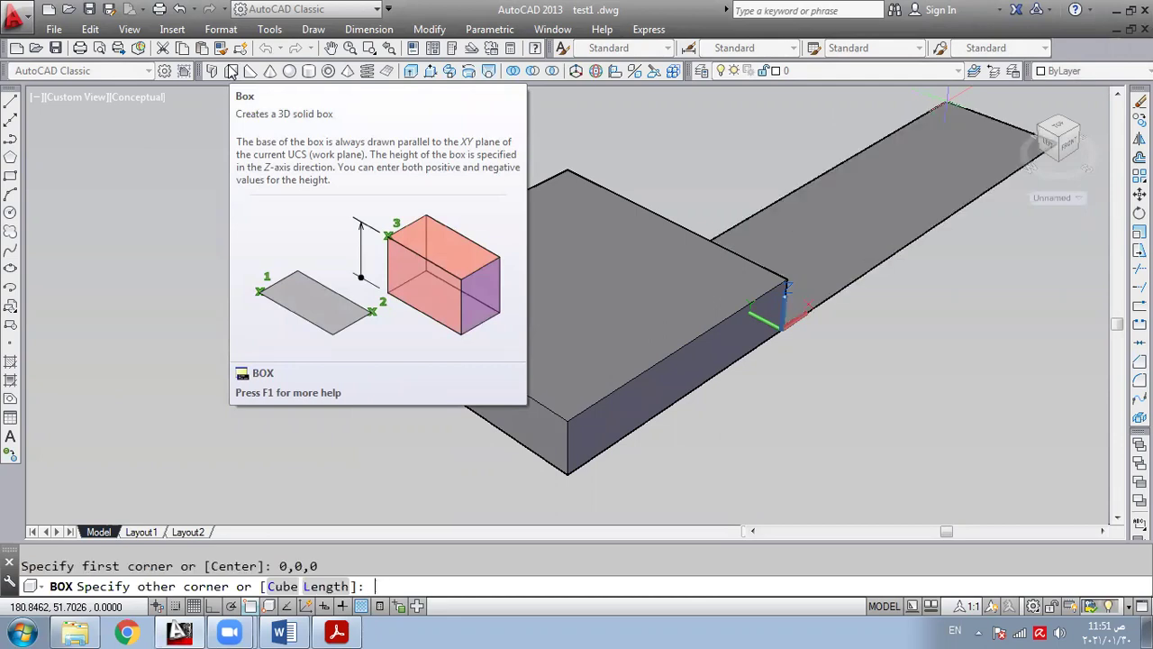
text(-20,100,100)
key(Return)
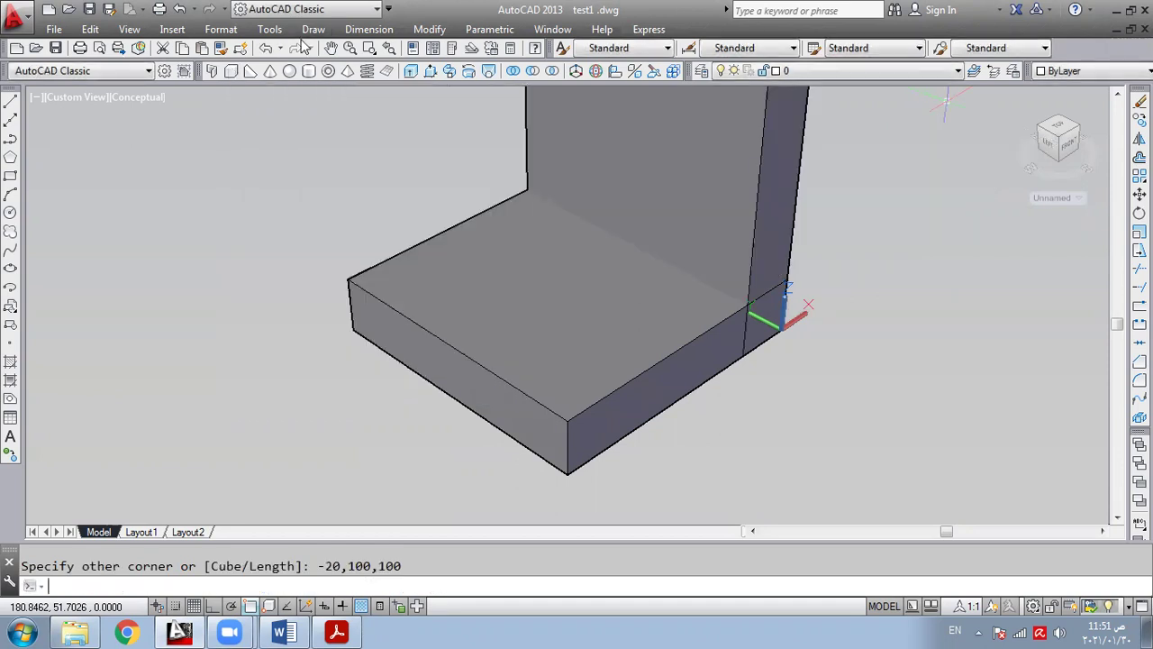
click(1019, 99)
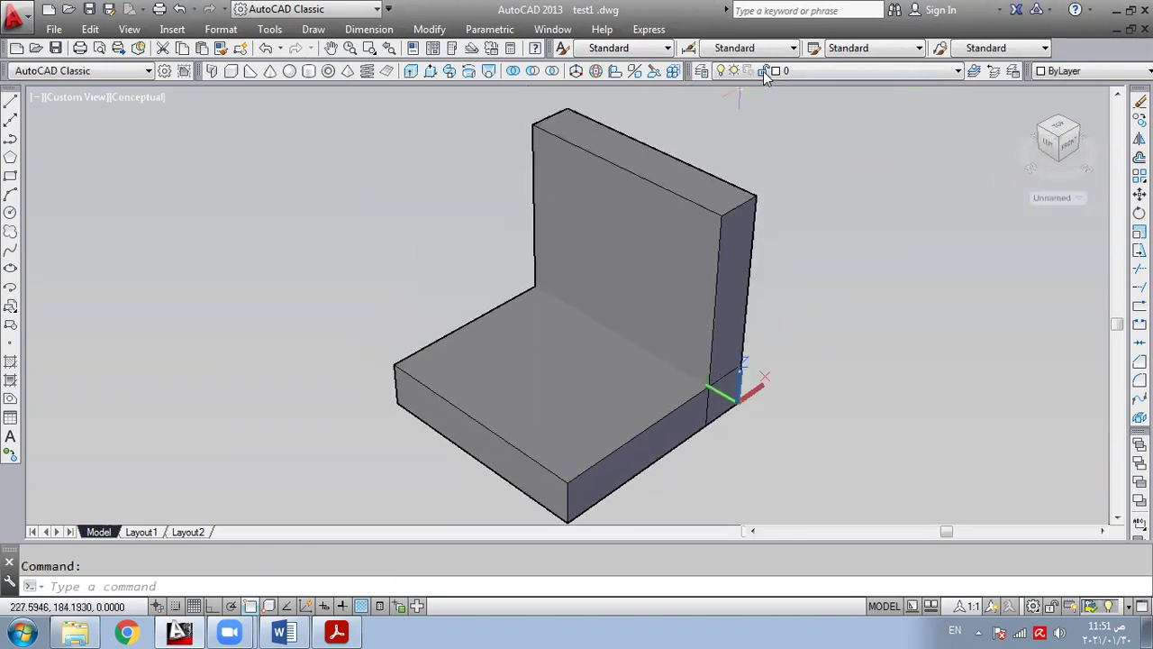
- Restore the World coordinate system
click(269, 29)
mouse_move(320, 438)
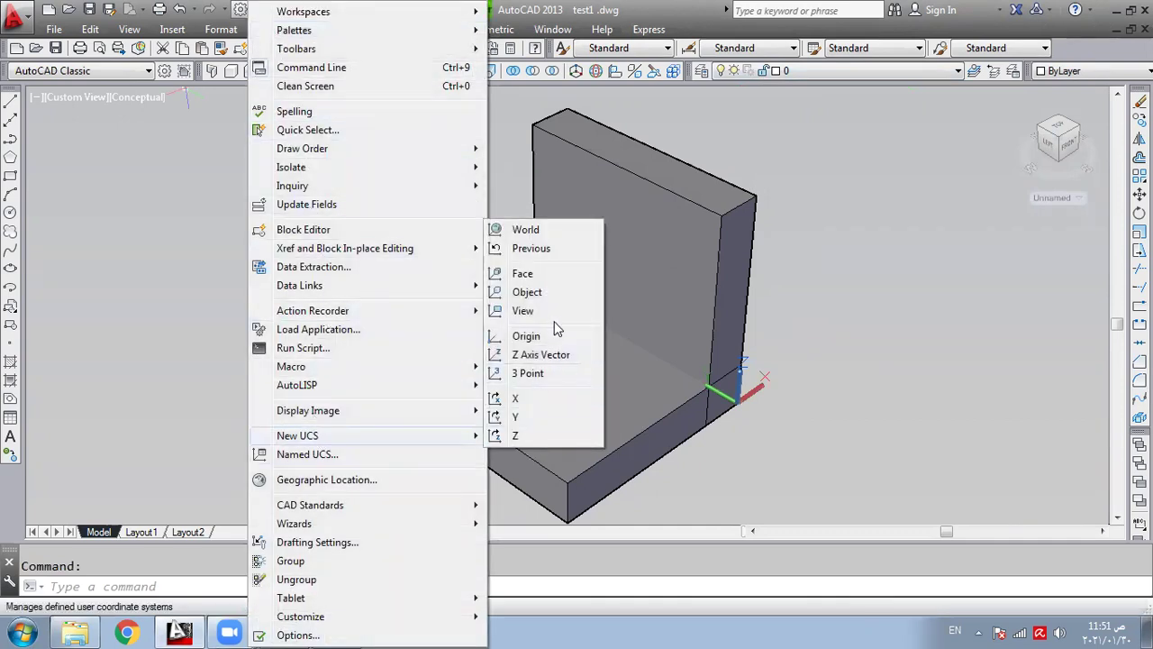
click(562, 229)
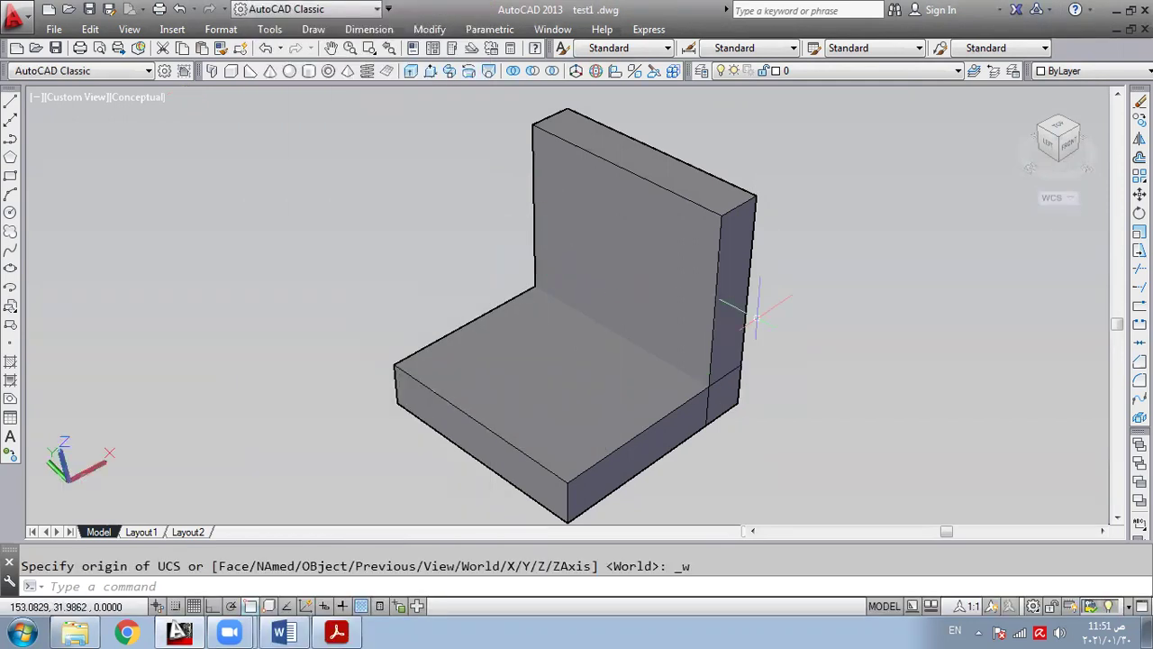
scroll(764, 311, down, 1)
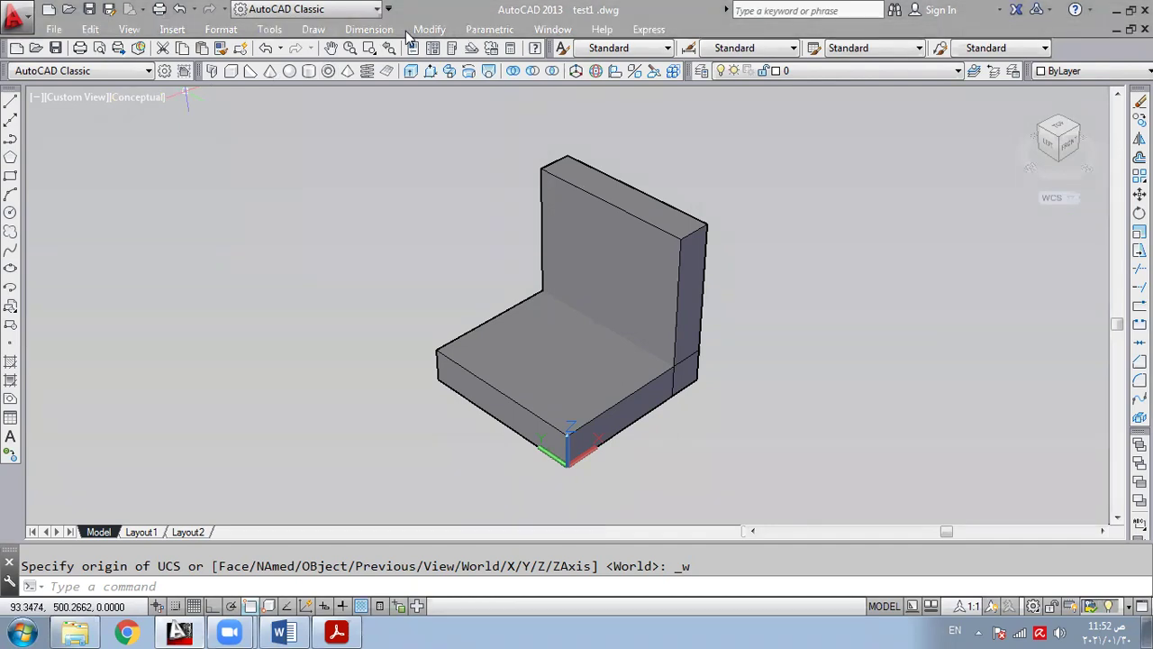
drag(1036, 214, 1079, 213)
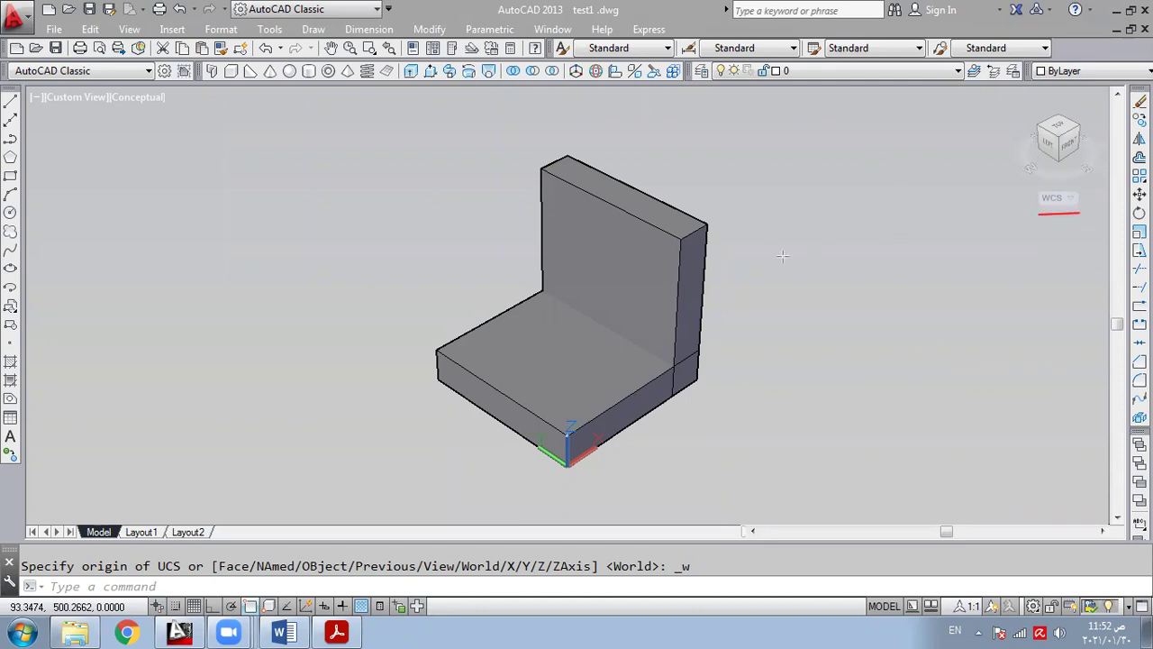
click(1062, 200)
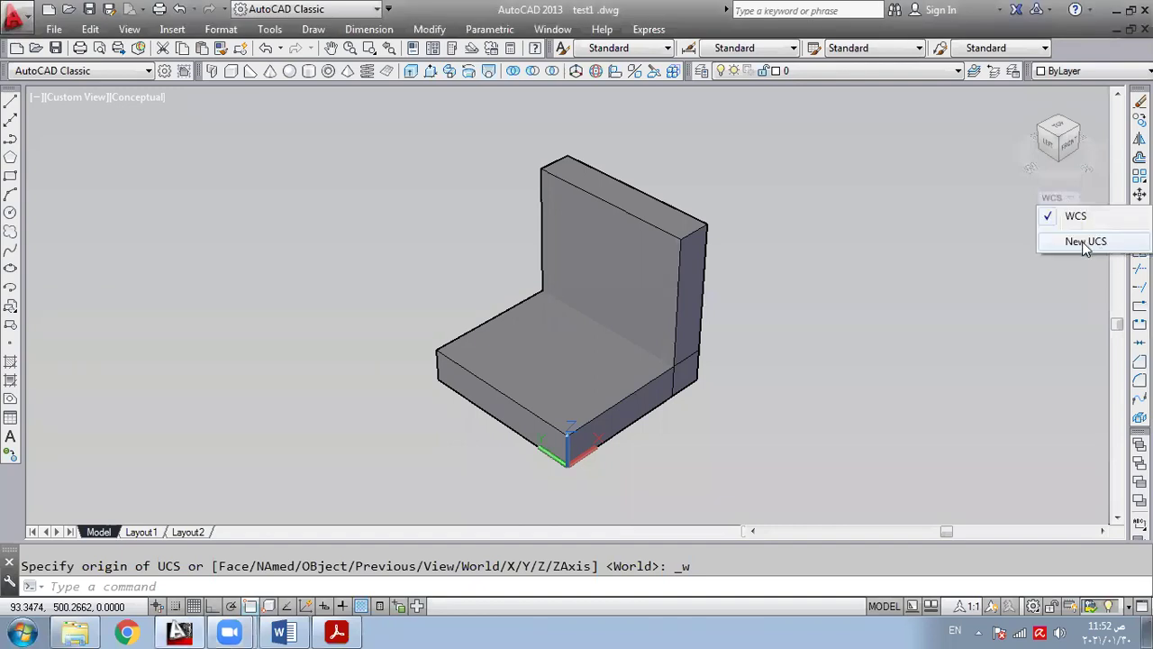
click(1087, 243)
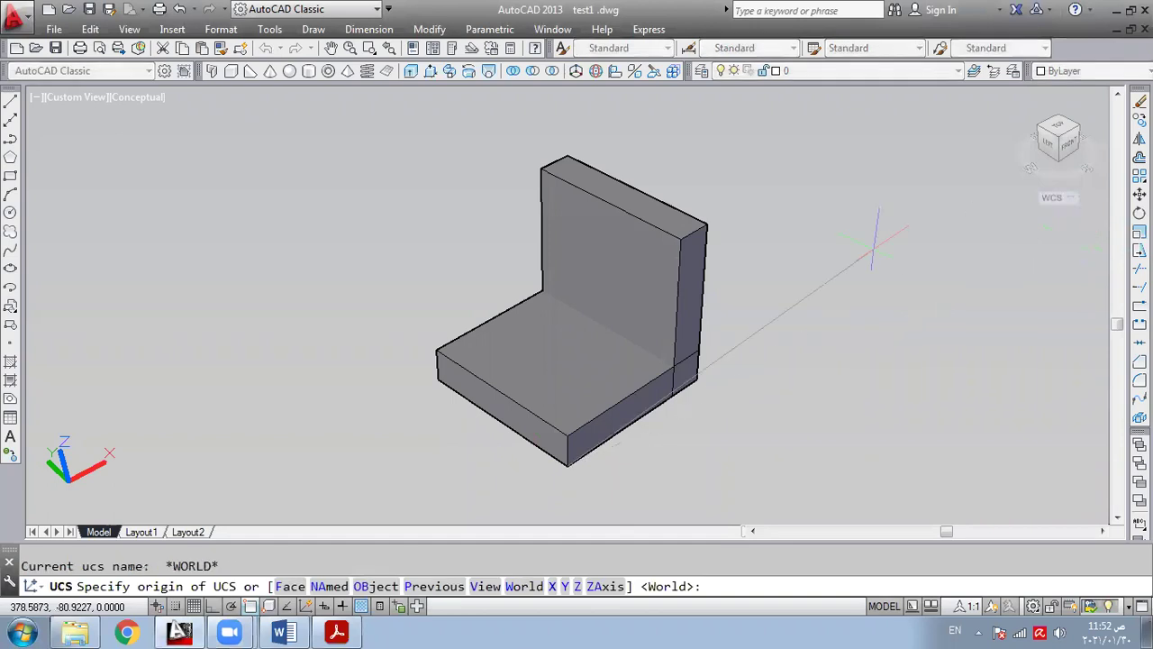
right_click(849, 235)
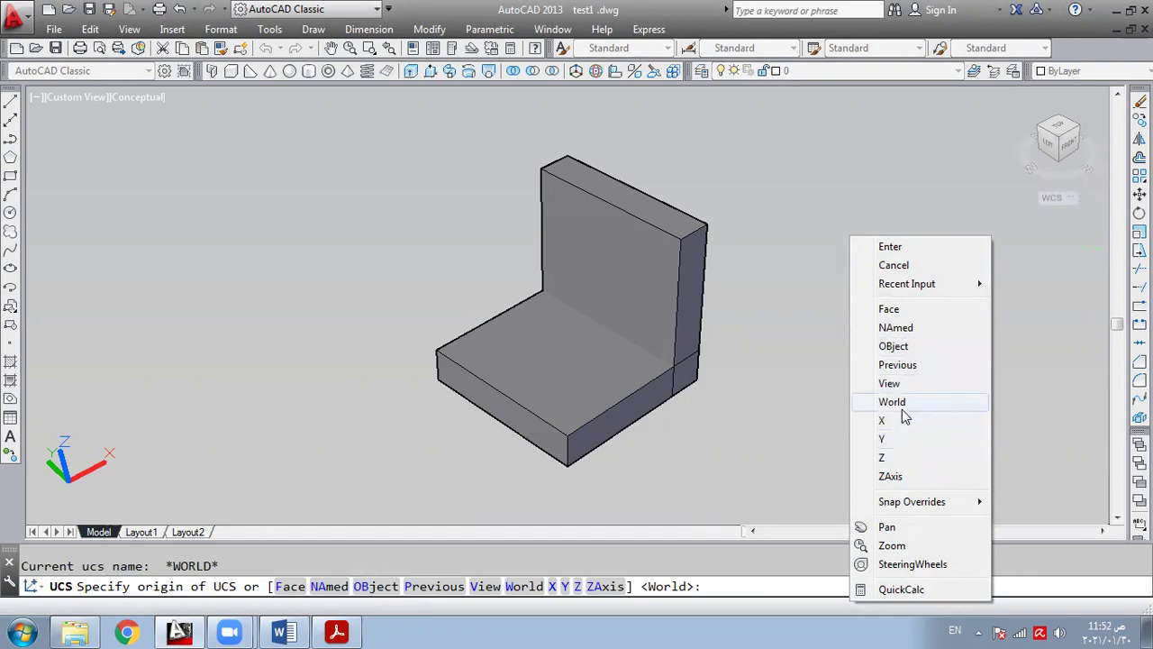
click(565, 590)
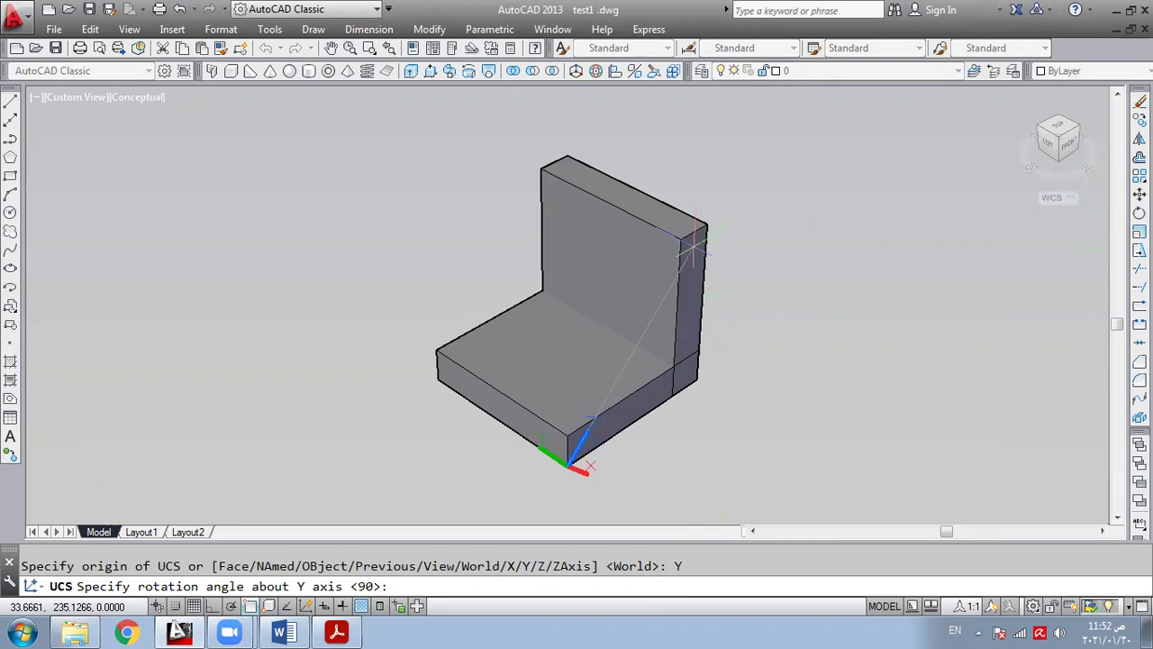
key(Escape)
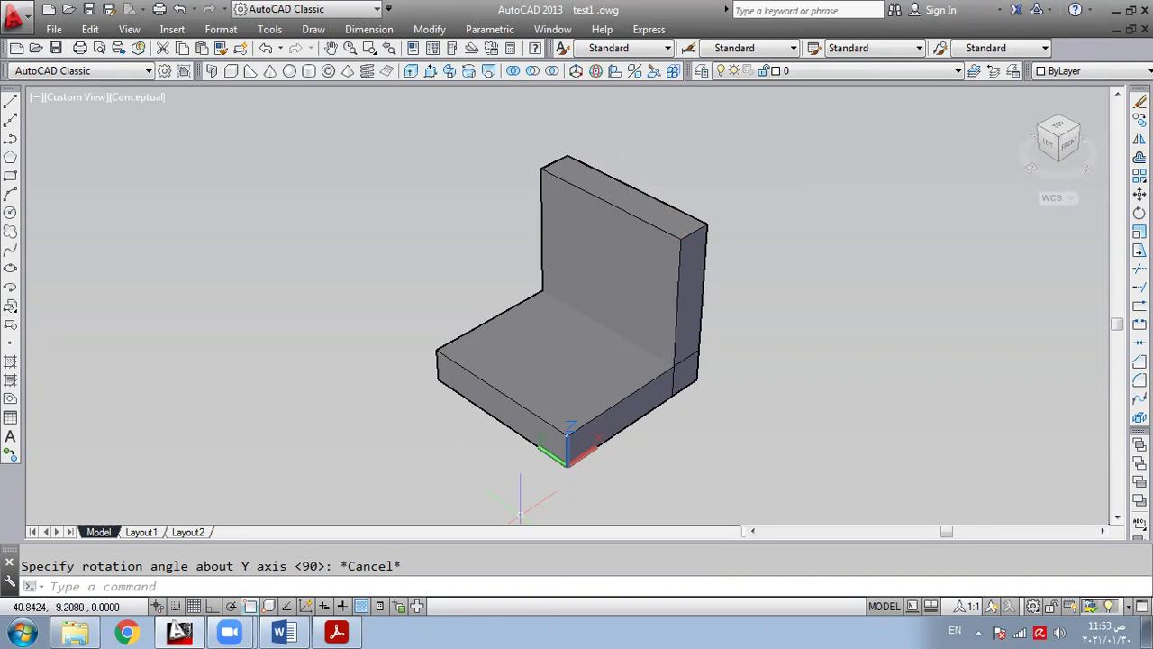
- Move the UCS origin to 80,50,100, the midpoint of the upright plate's upper inner edge
click(267, 30)
mouse_move(338, 436)
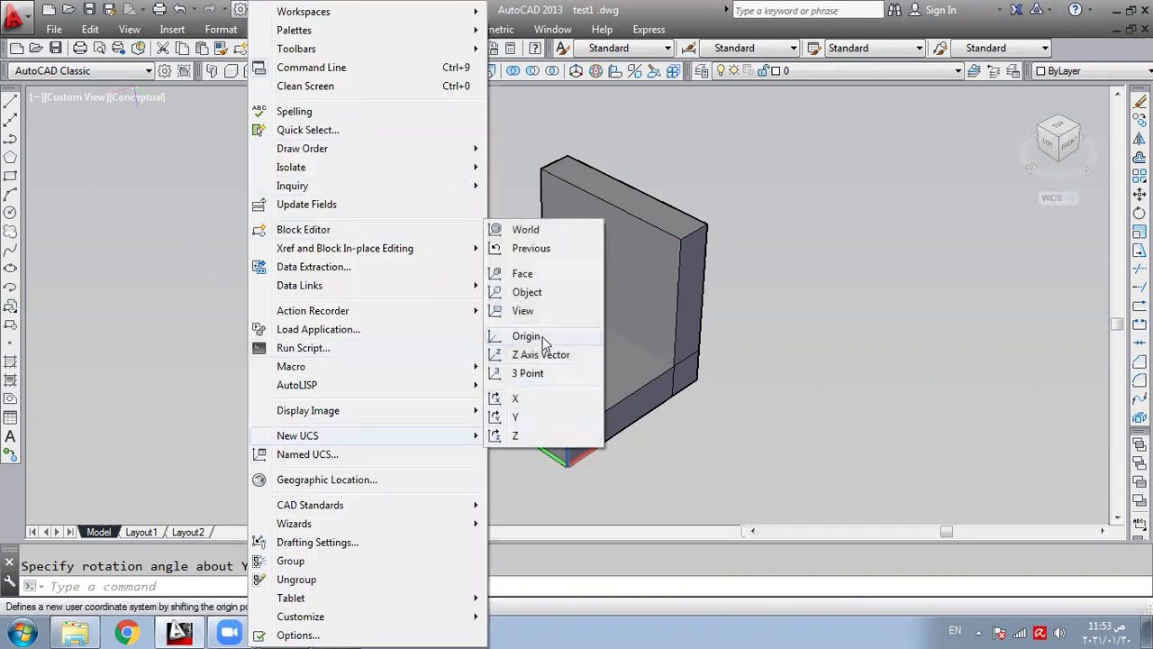
click(527, 336)
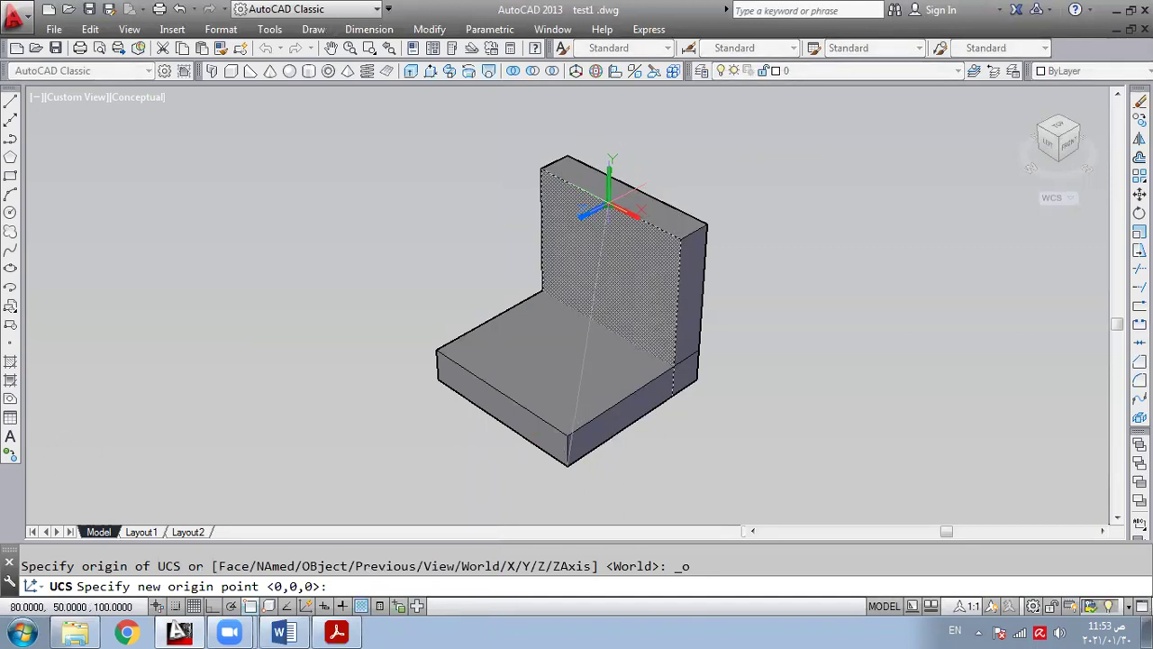
text(1)
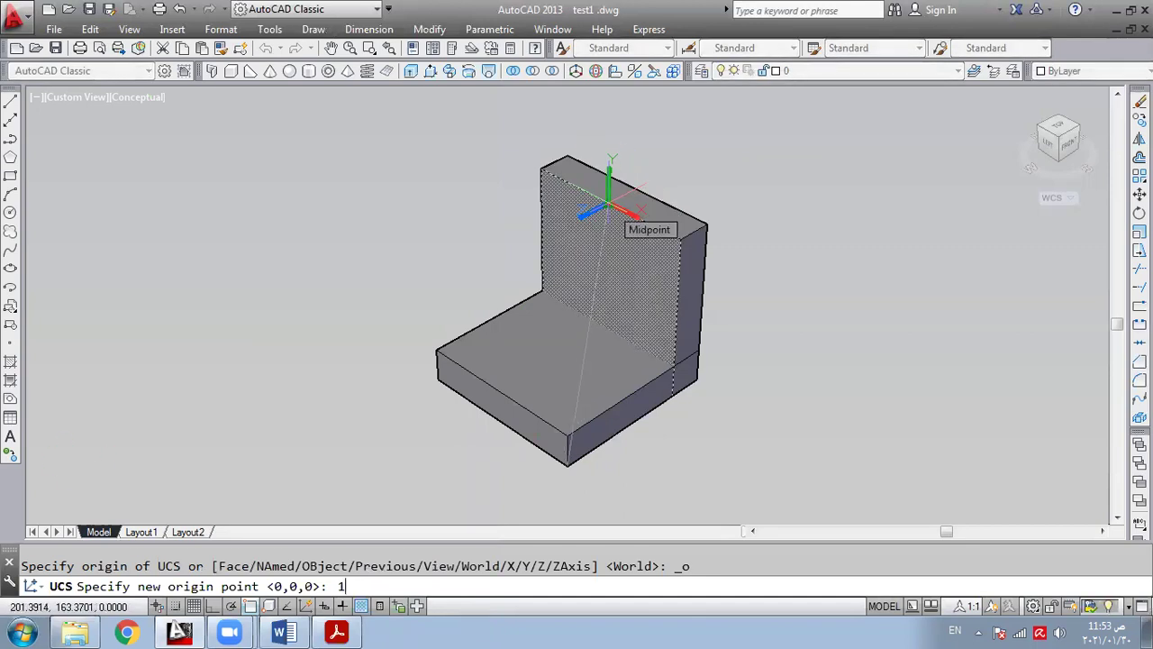
text(00)
key(BackSpace)
key(BackSpace)
key(BackSpace)
text(80,50,100)
key(Return)
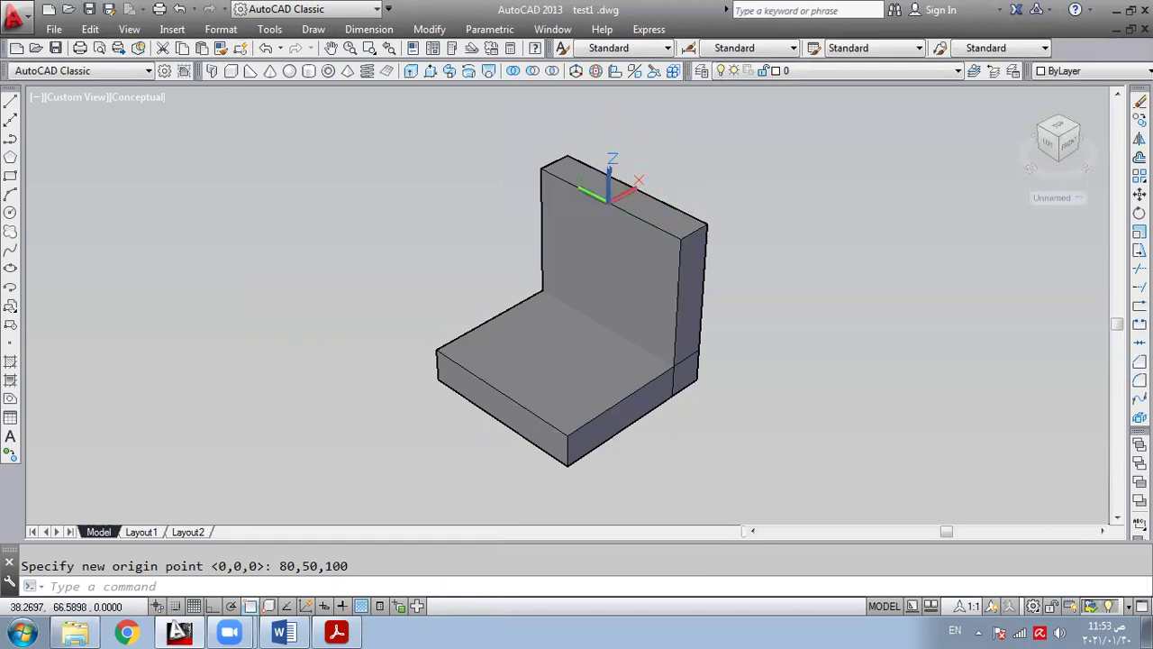
click(310, 72)
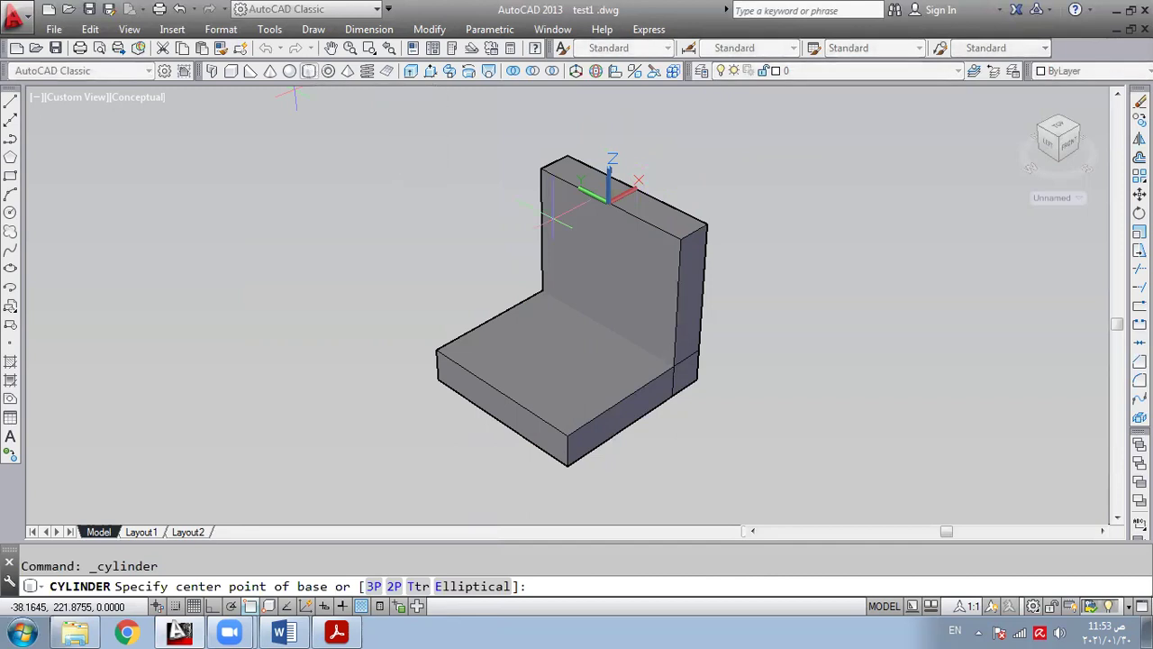
text(0,)
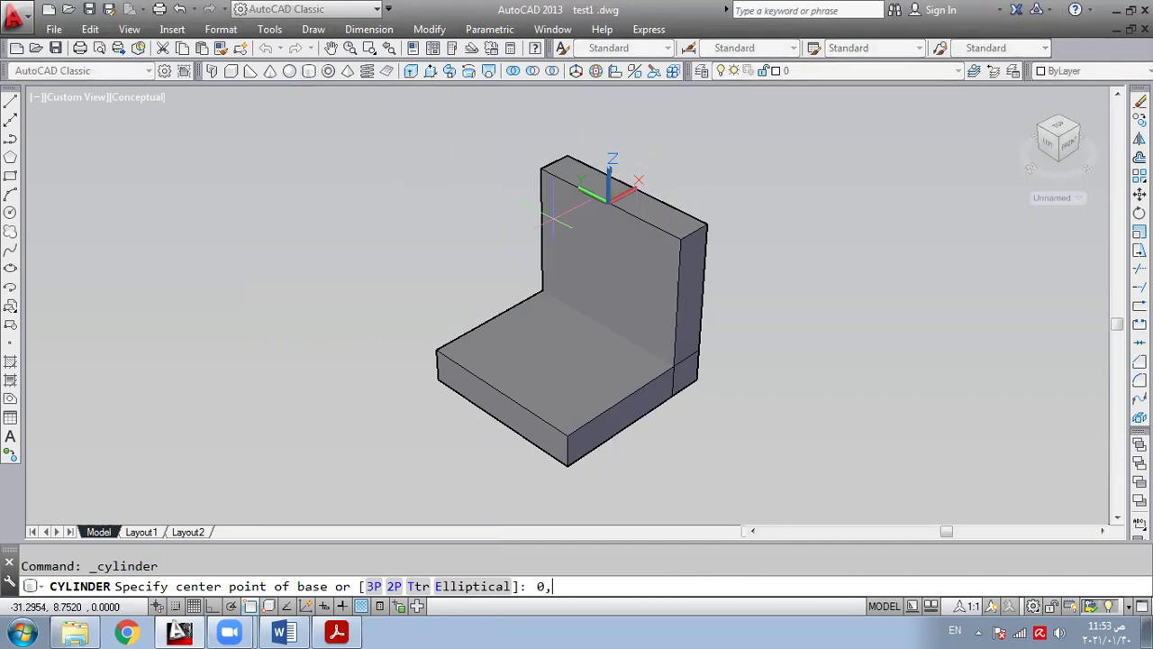
text(0,0)
key(Return)
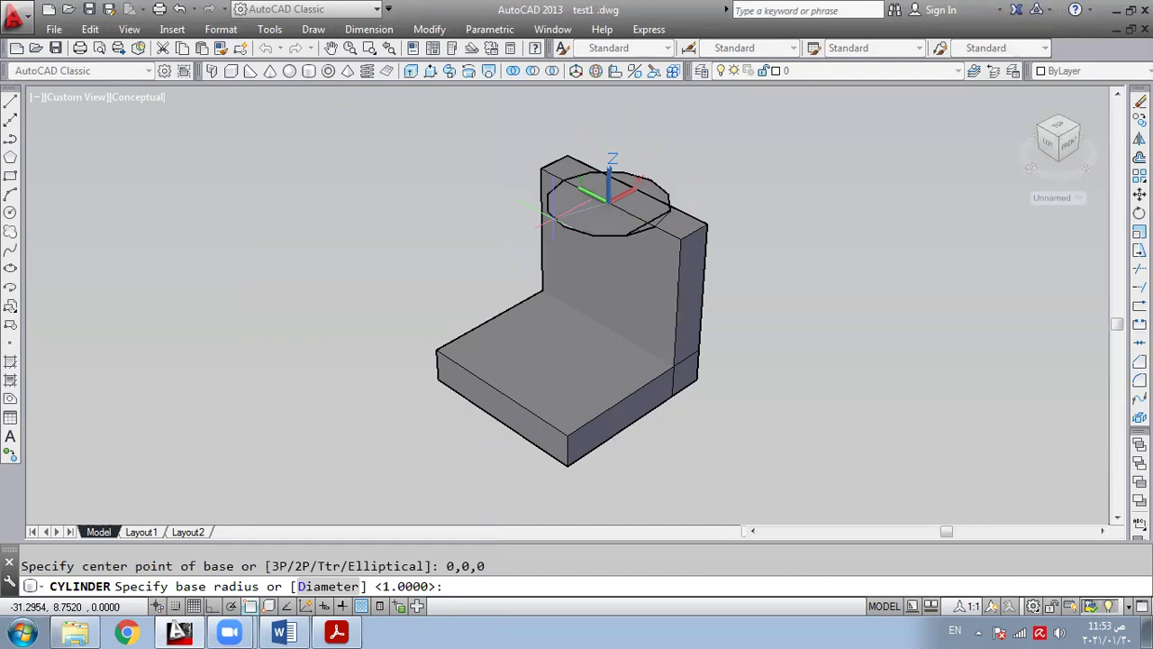
text(50)
key(Return)
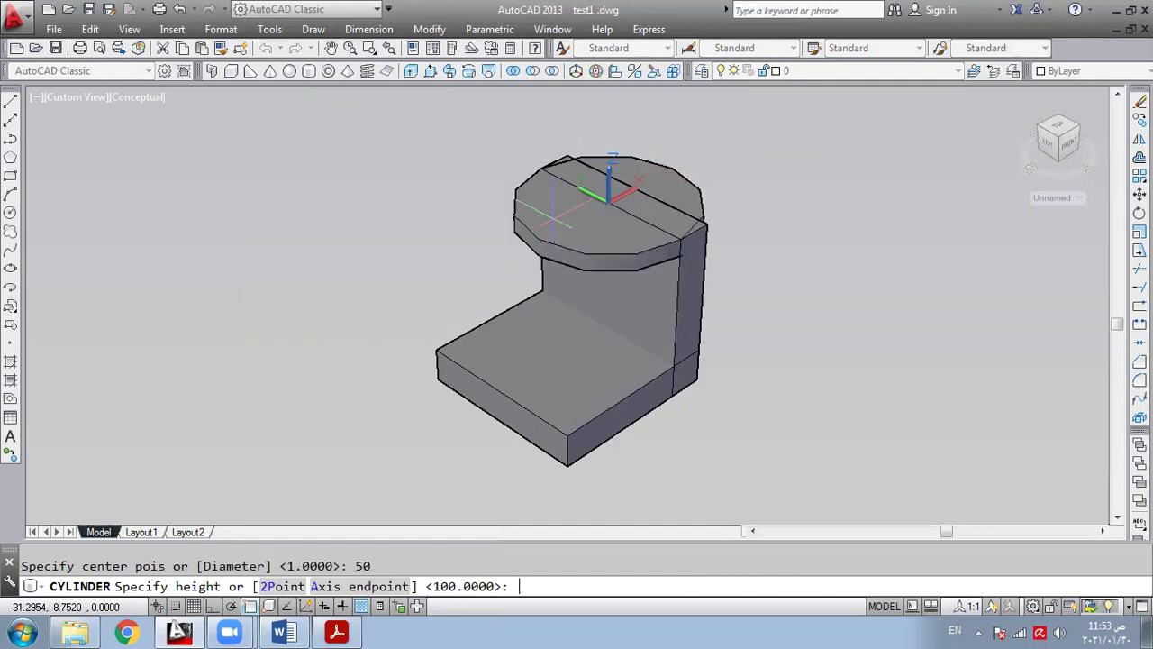
text(a)
key(Return)
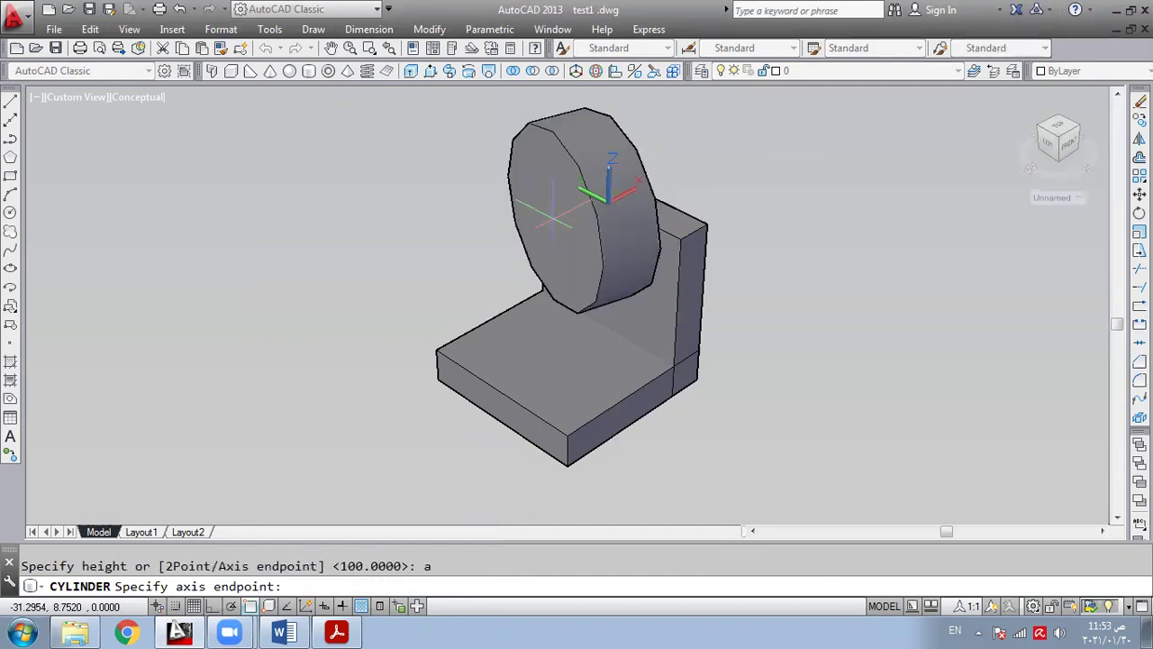
text(@20<0)
key(Return)
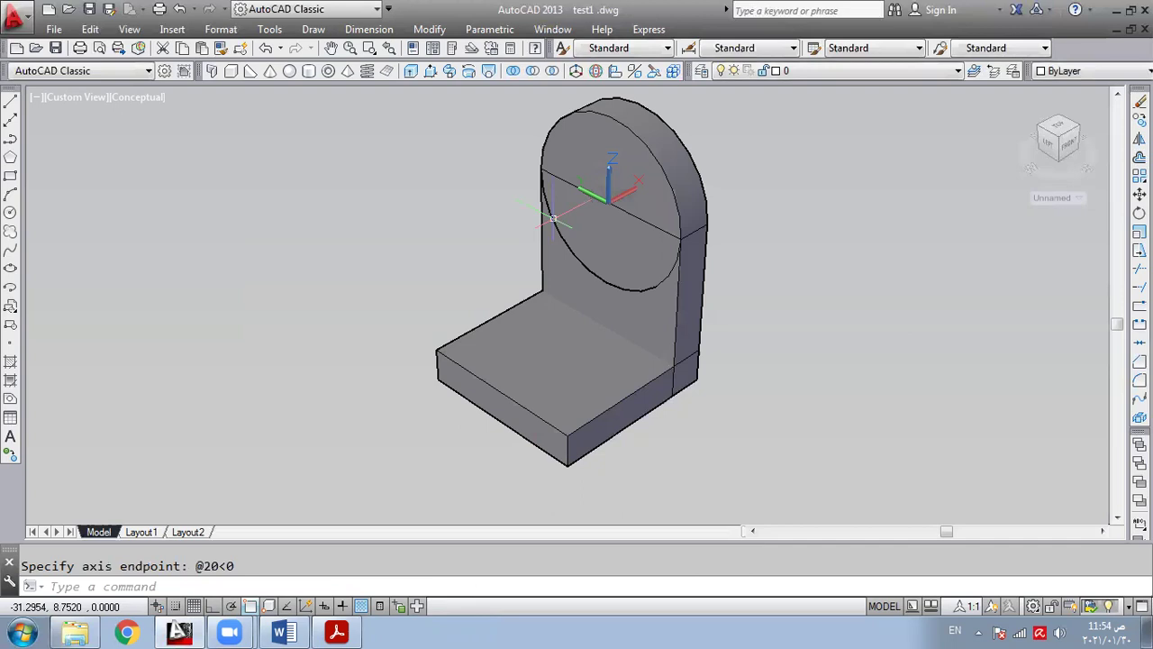
- Erase the large cylinder that rounds the upright plate's top
key(Return)
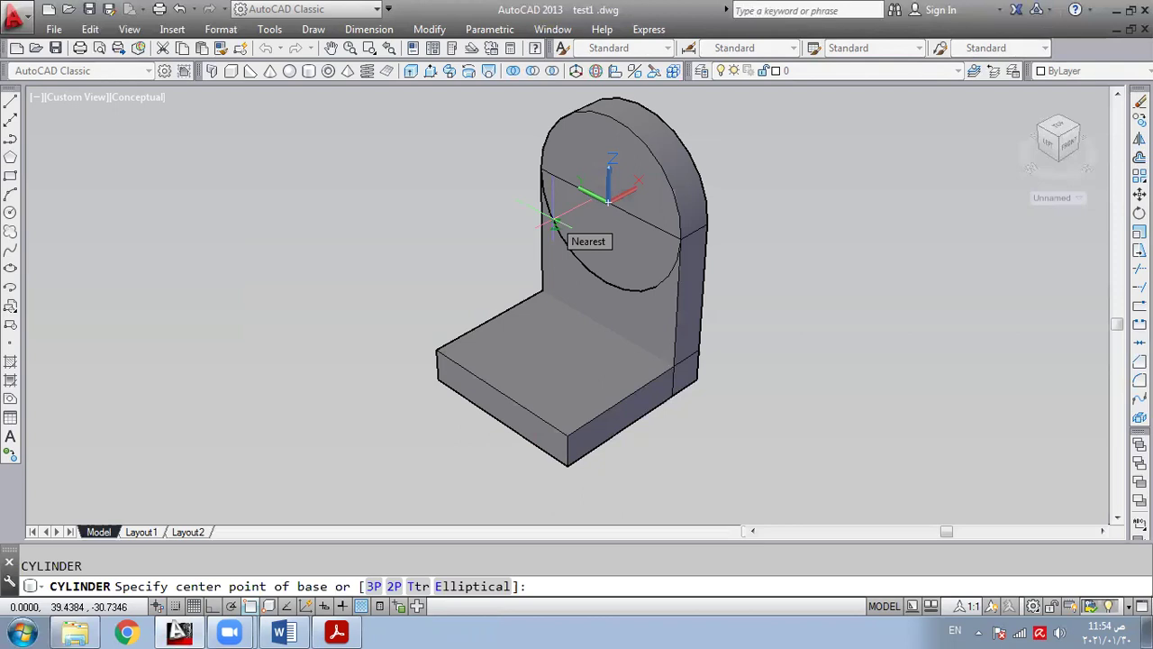
key(Escape)
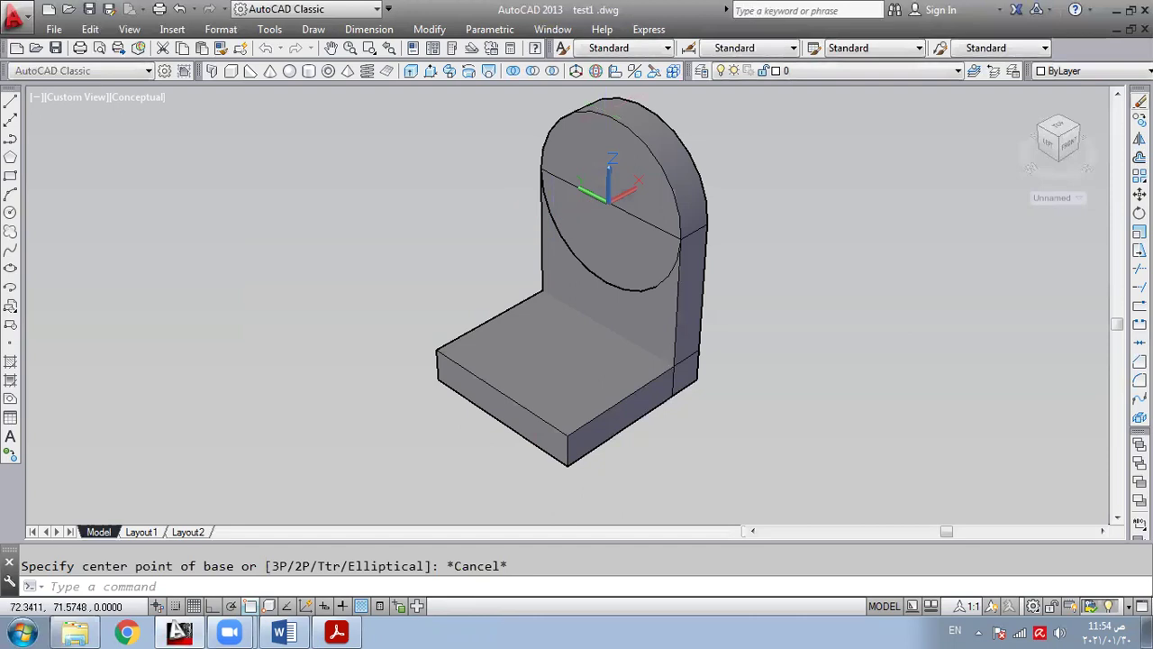
click(1140, 101)
click(640, 142)
key(Return)
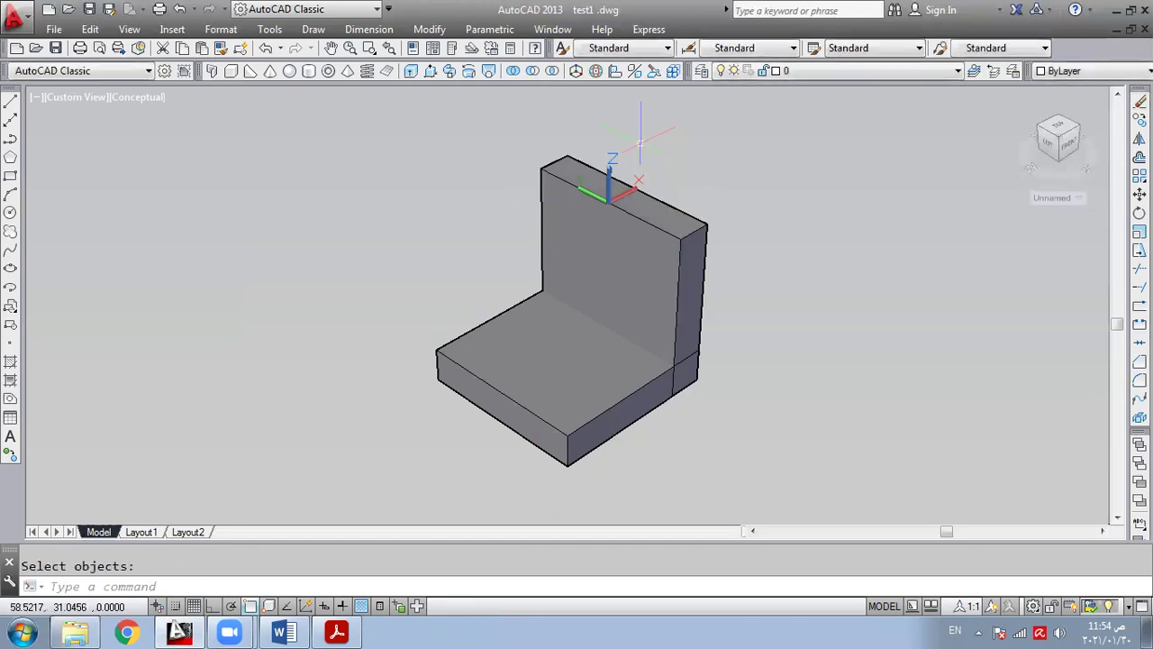
click(461, 73)
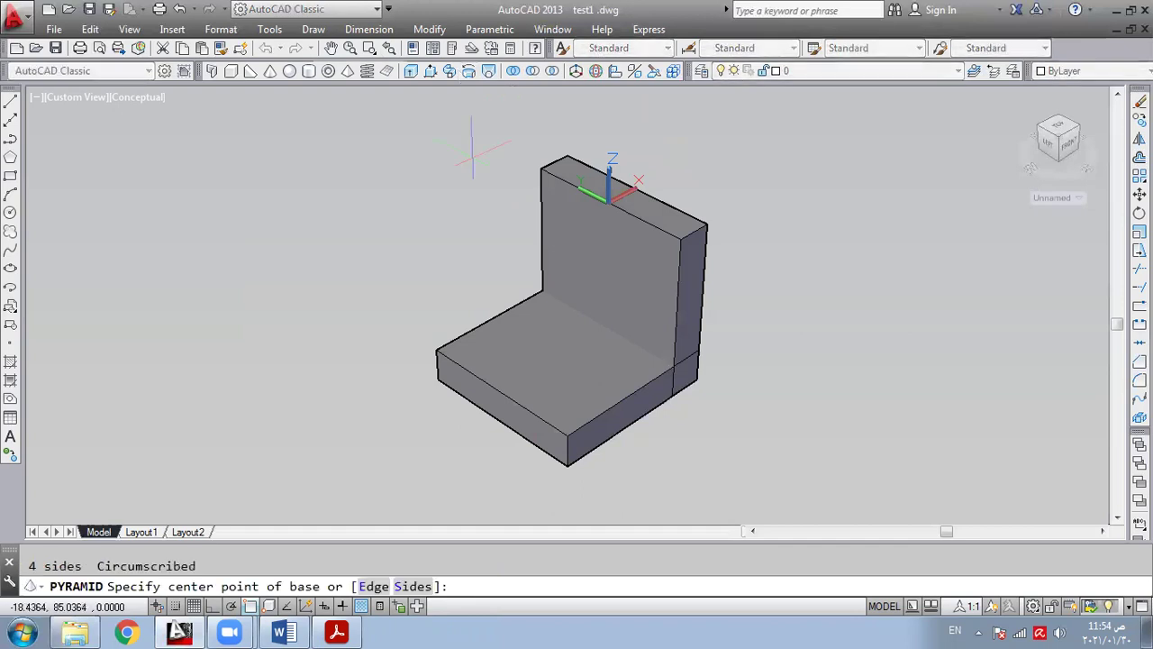
text(s)
key(Return)
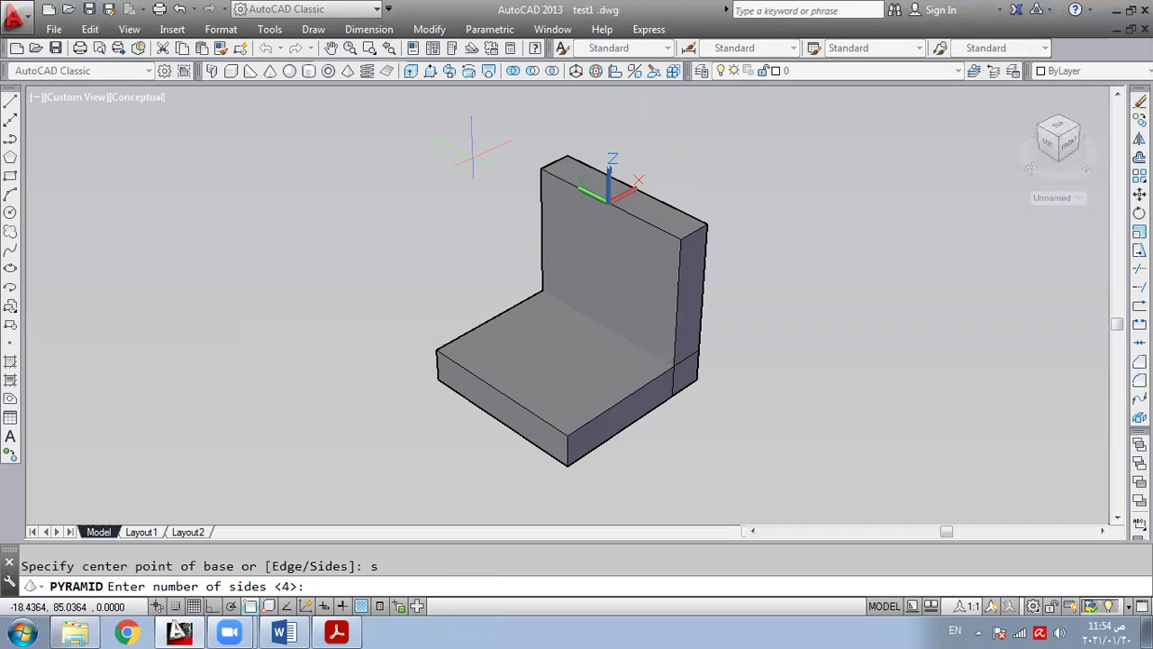
text(8)
key(Return)
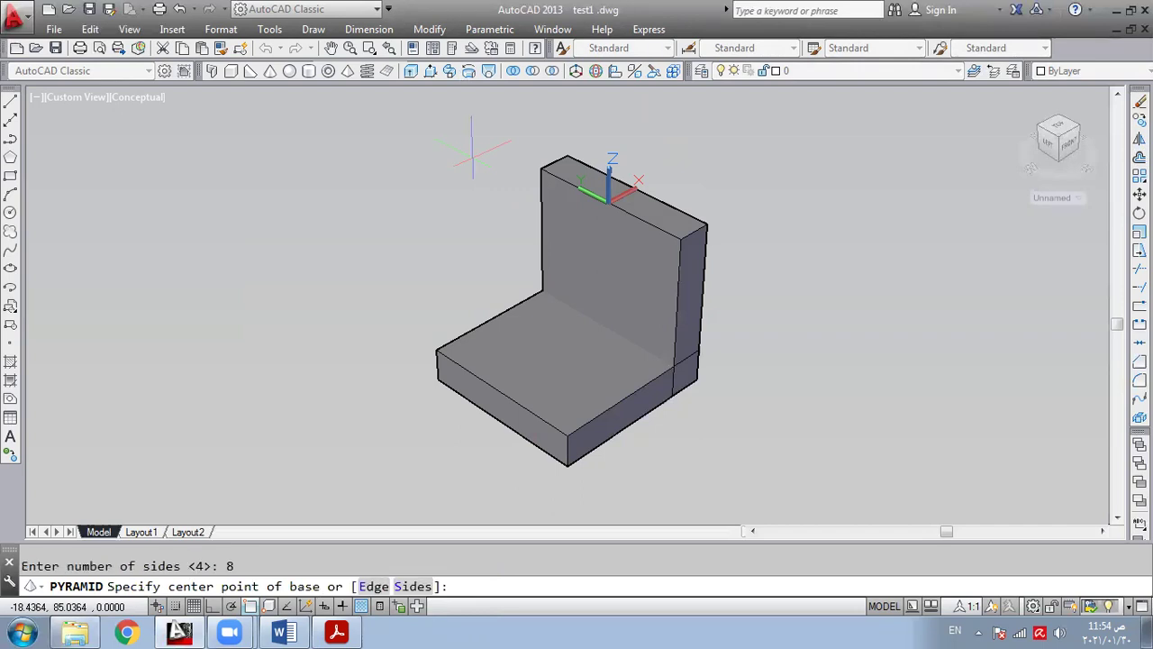
text(0,0,0)
key(Return)
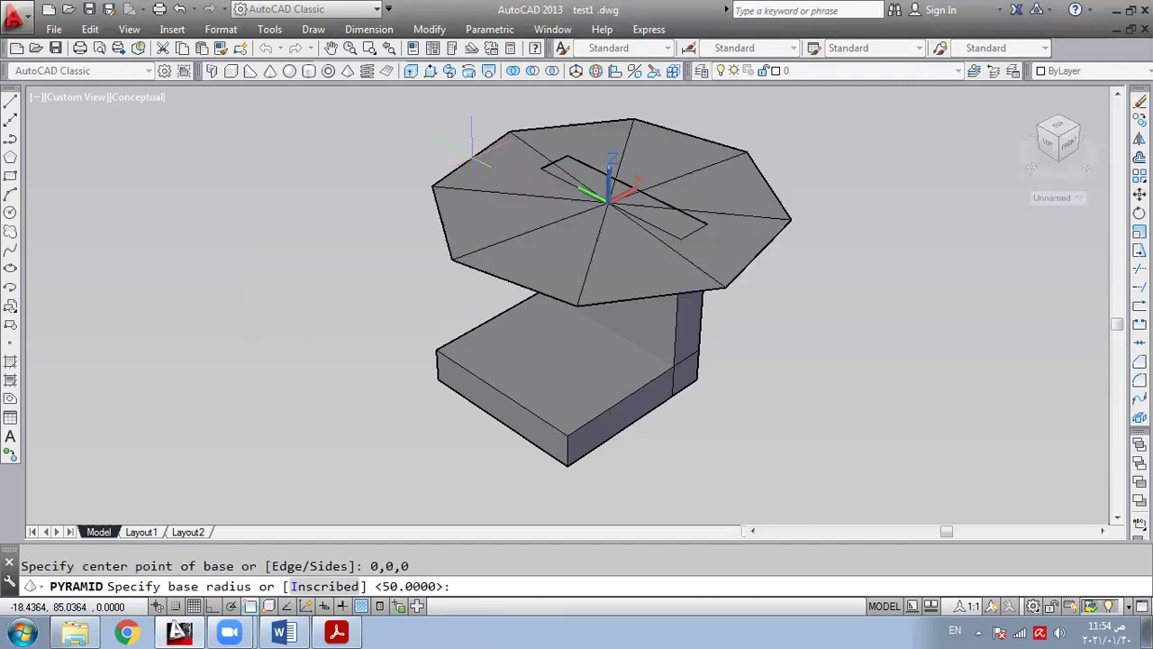
text(@50<0)
key(Return)
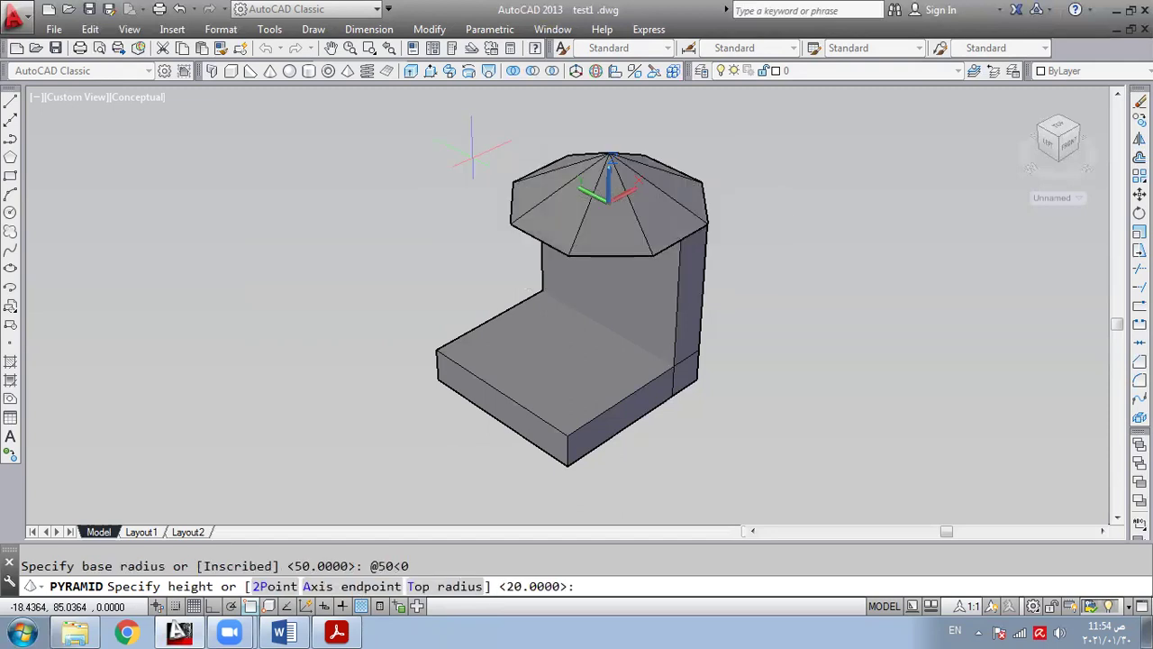
text(t)
key(Return)
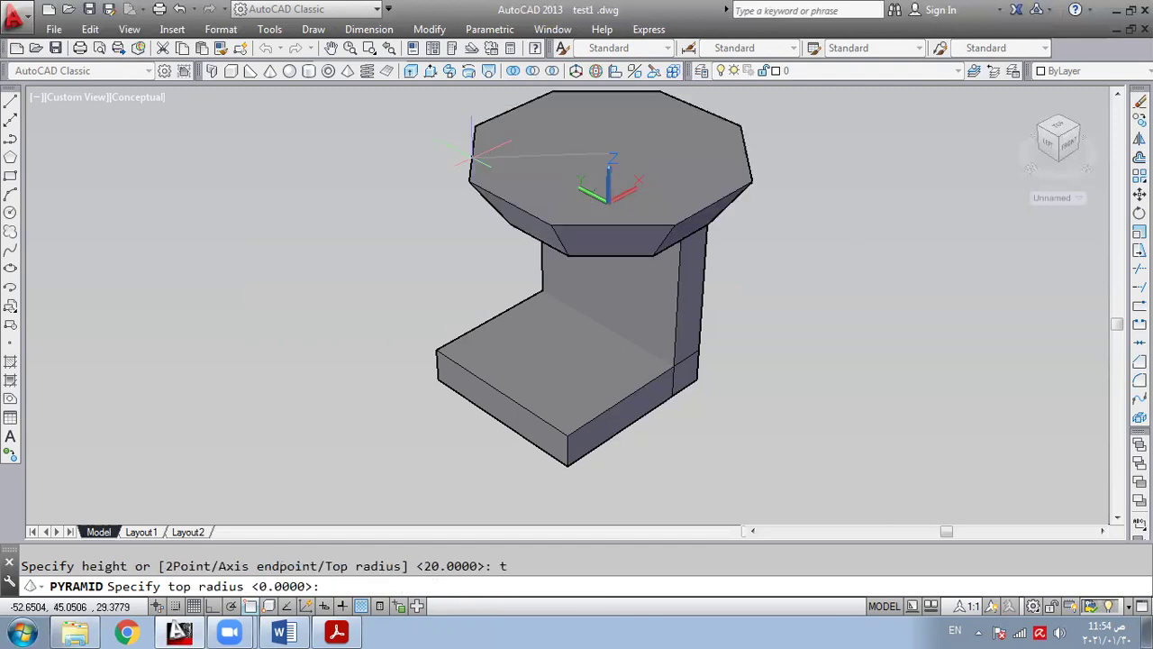
text(50)
key(Return)
text(a)
key(Return)
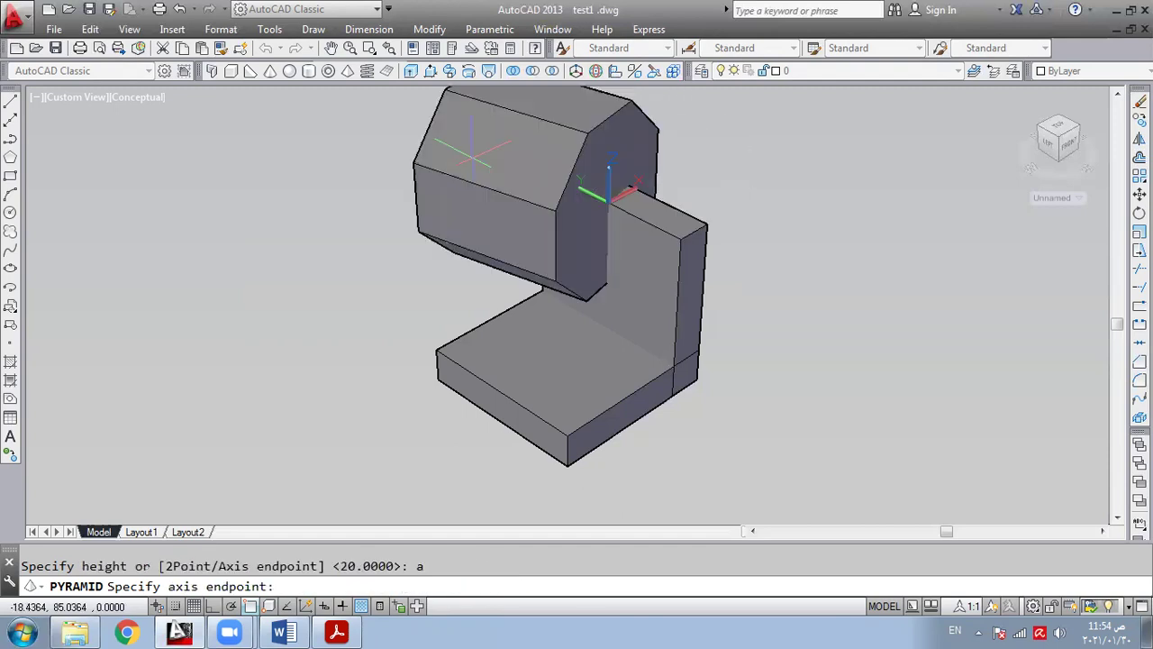
text(@20<0)
key(Return)
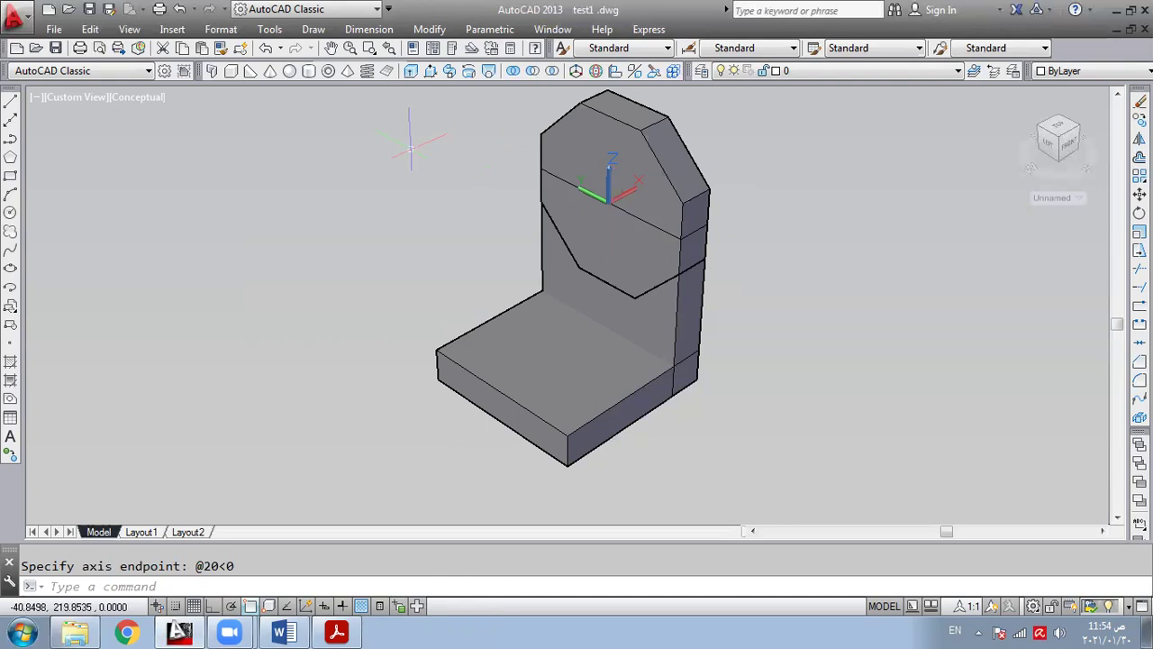
click(307, 71)
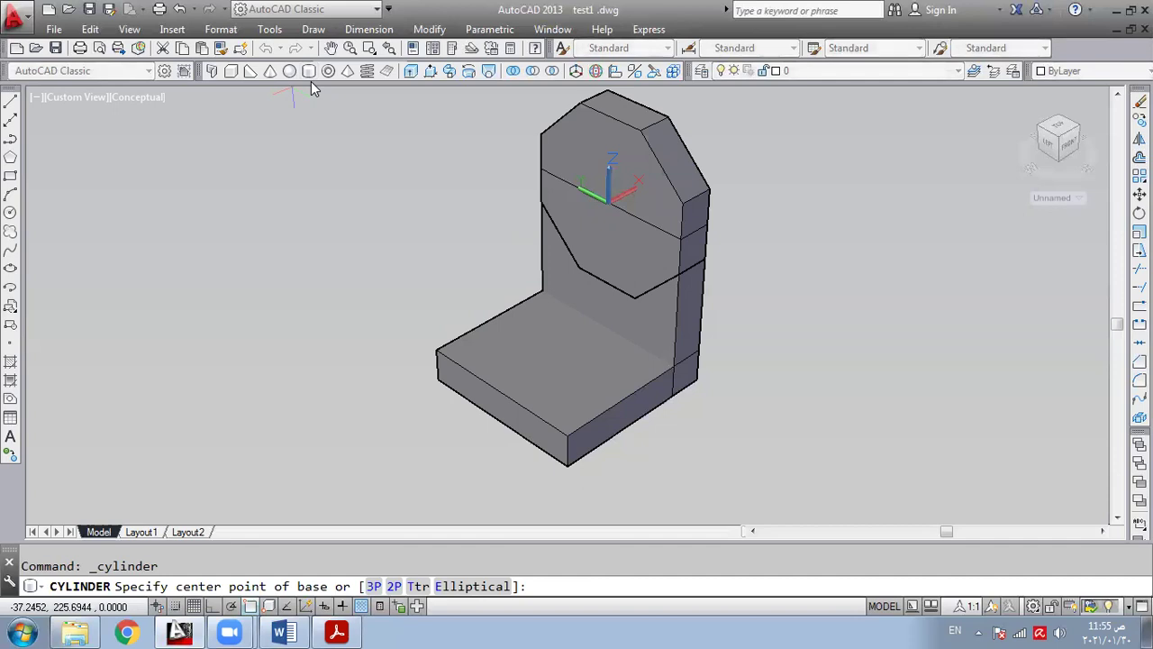
text(0,25,0)
key(Return)
text(5)
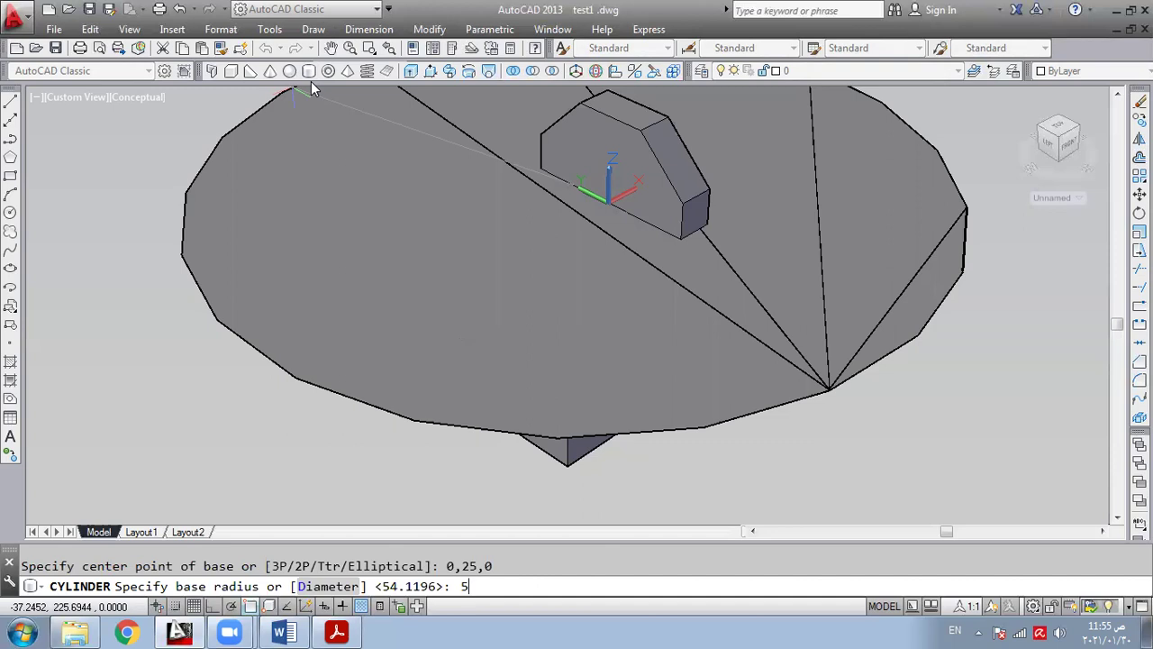
key(Return)
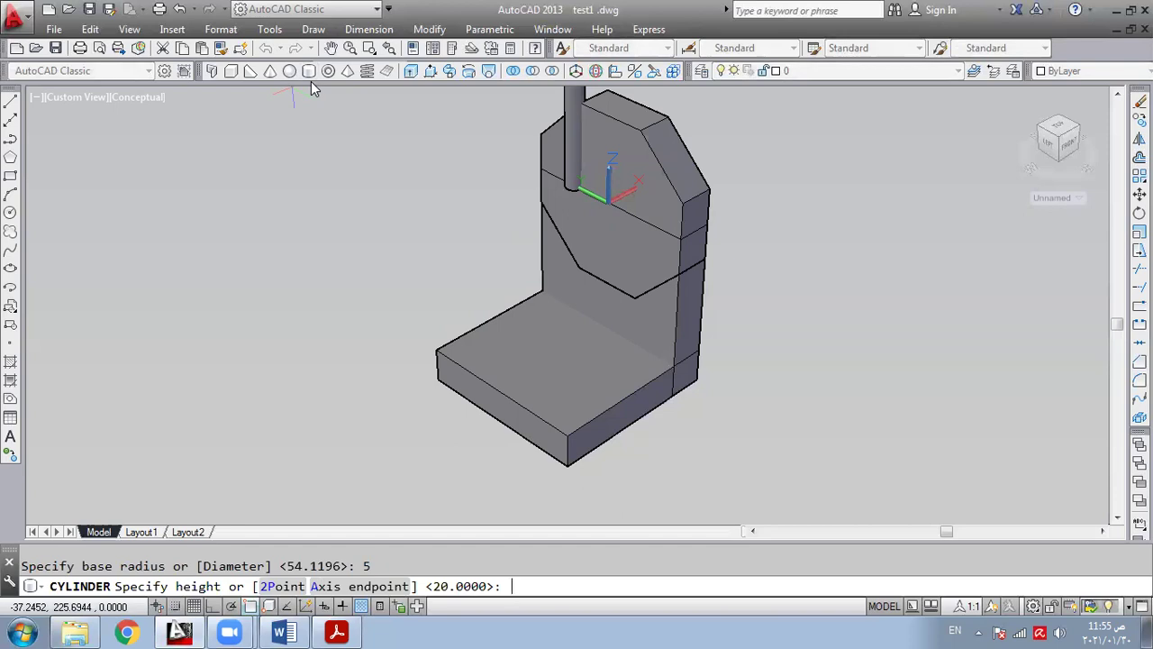
key(Escape)
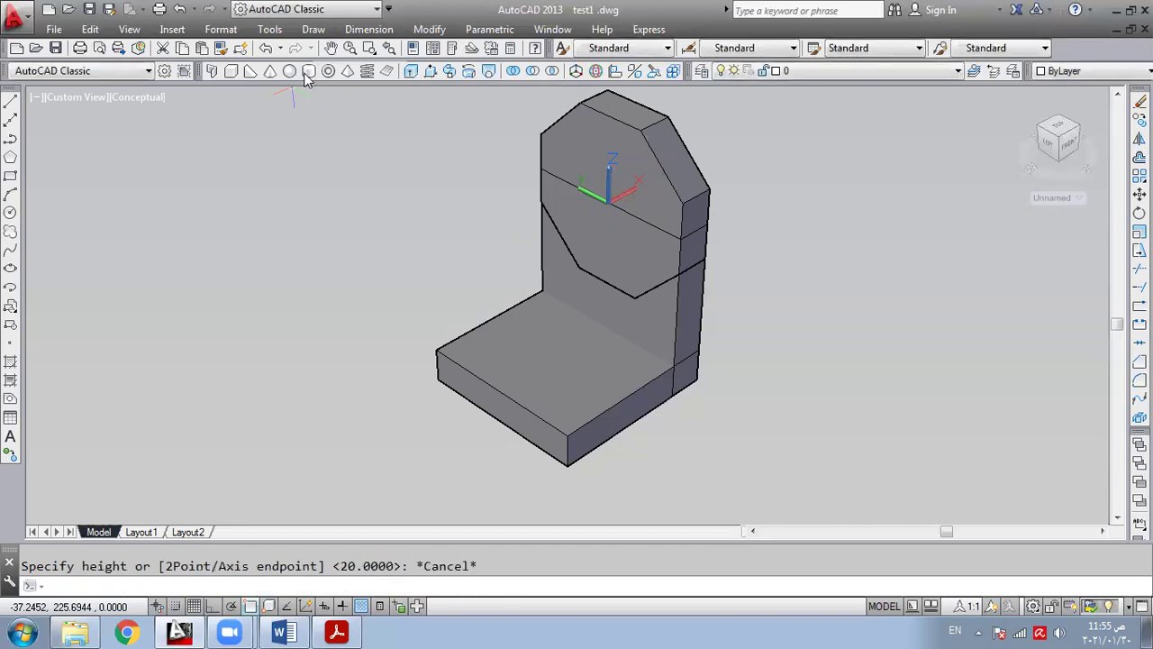
click(307, 72)
text(0,0,25)
key(Return)
text(5)
key(Return)
text(a)
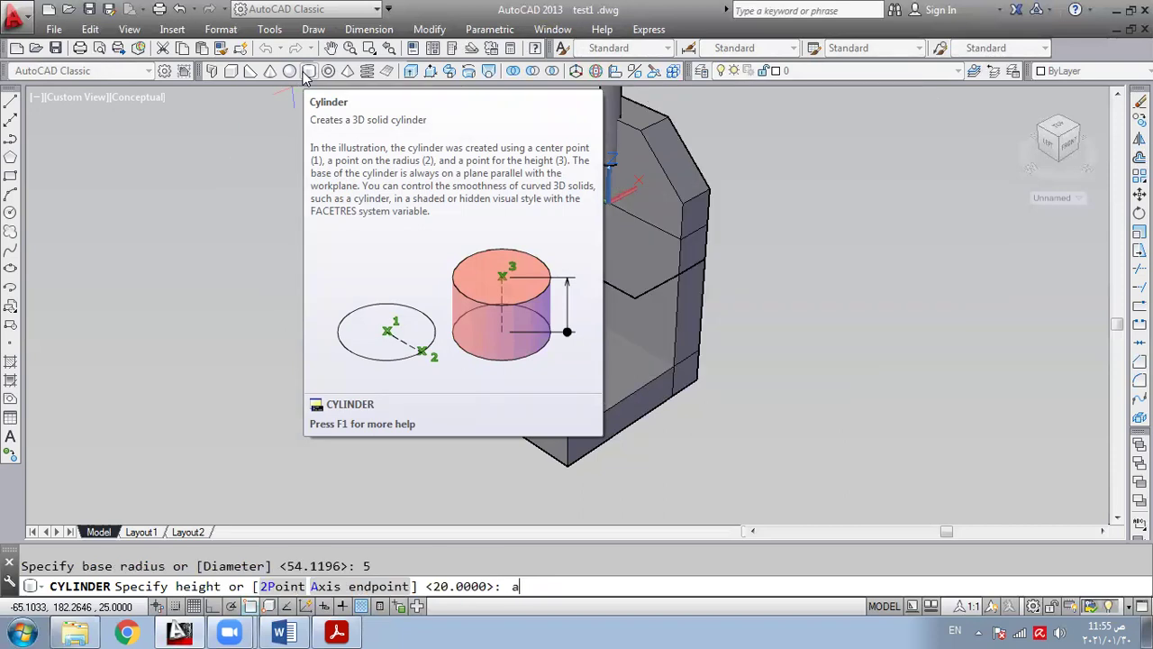
key(Return)
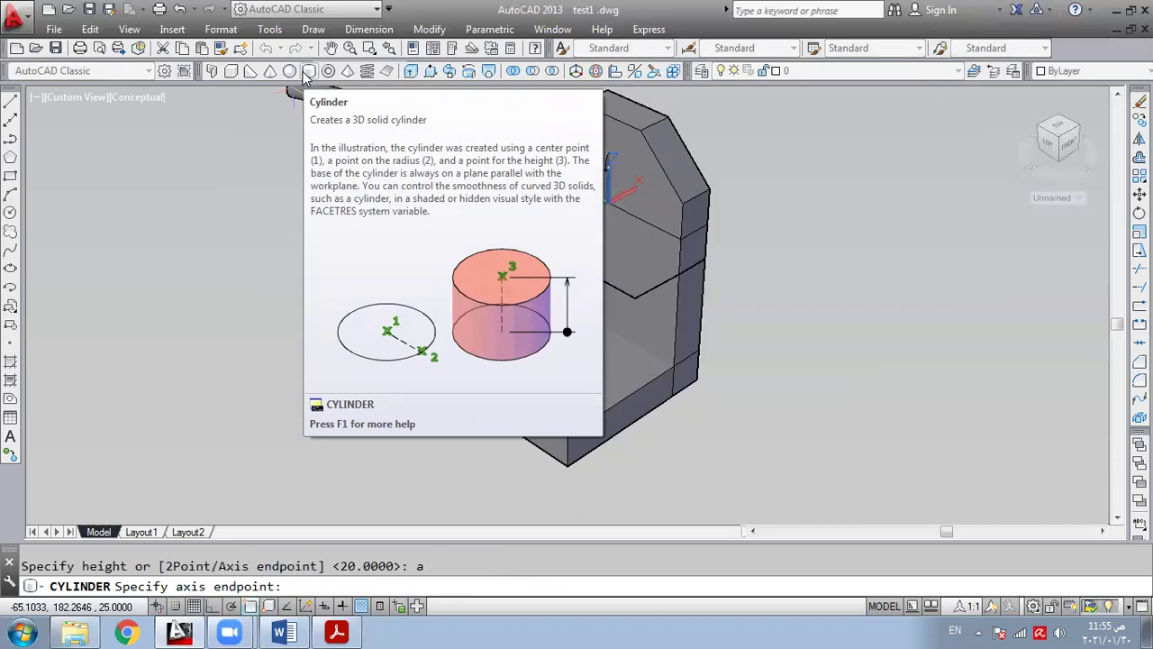
text(@20<0)
key(Return)
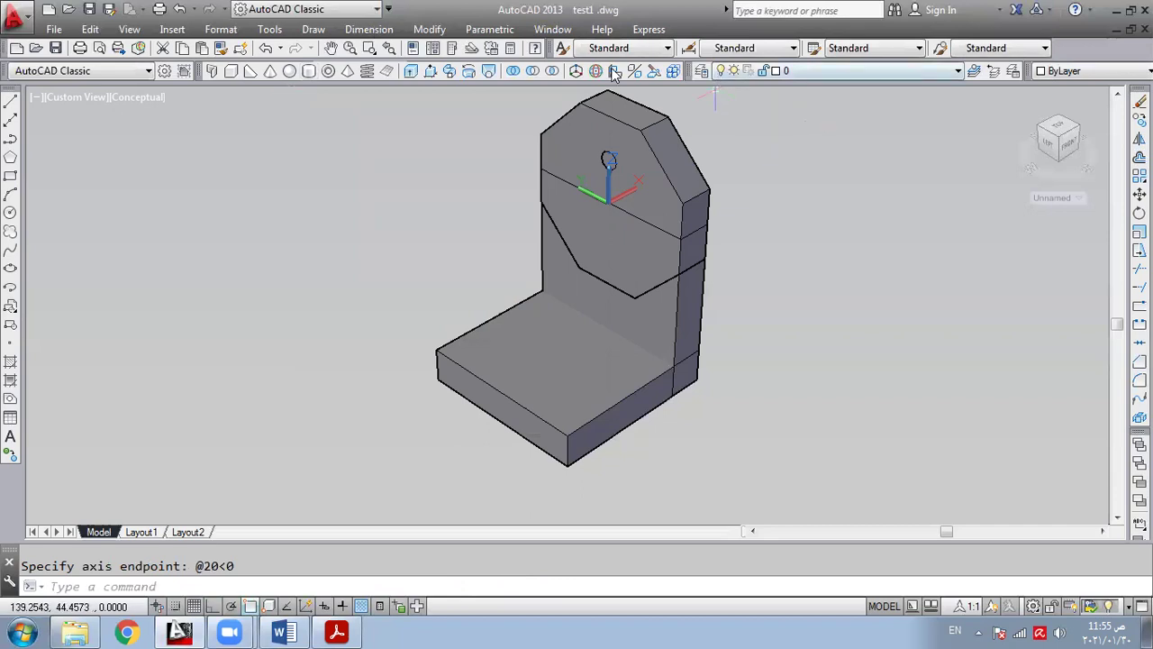
- Try a 3D polar array of the small cylinder with four items over 360°, using 0,0,0 for both axis points, and undo it
click(553, 74)
click(628, 143)
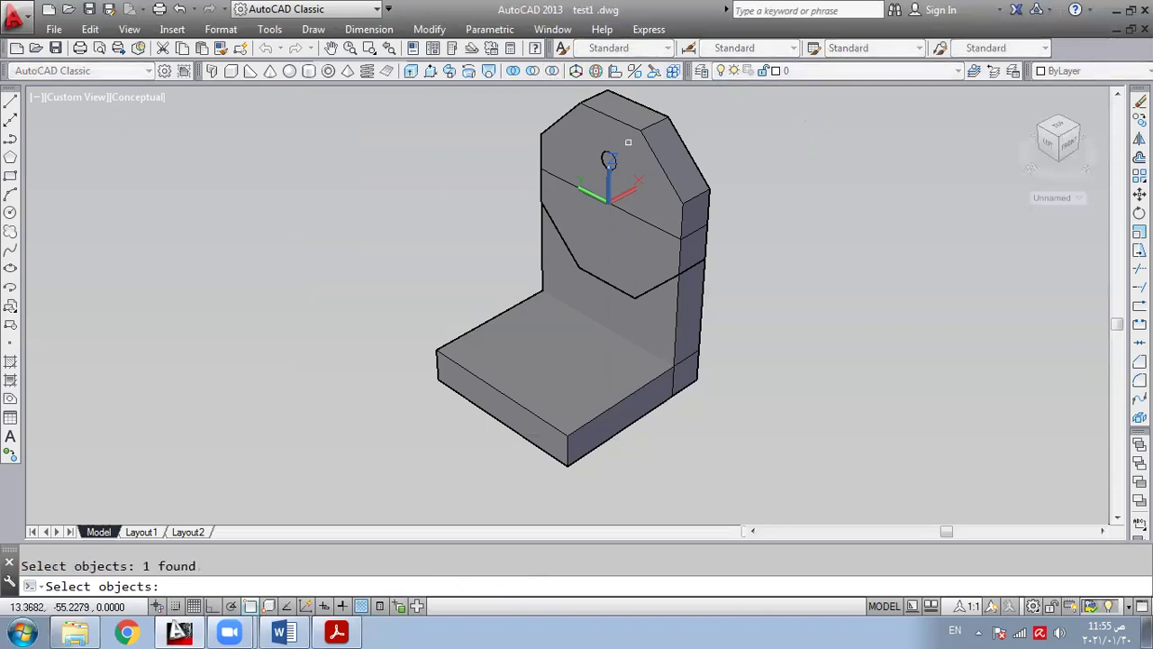
key(Return)
text(p)
key(Return)
key(Return)
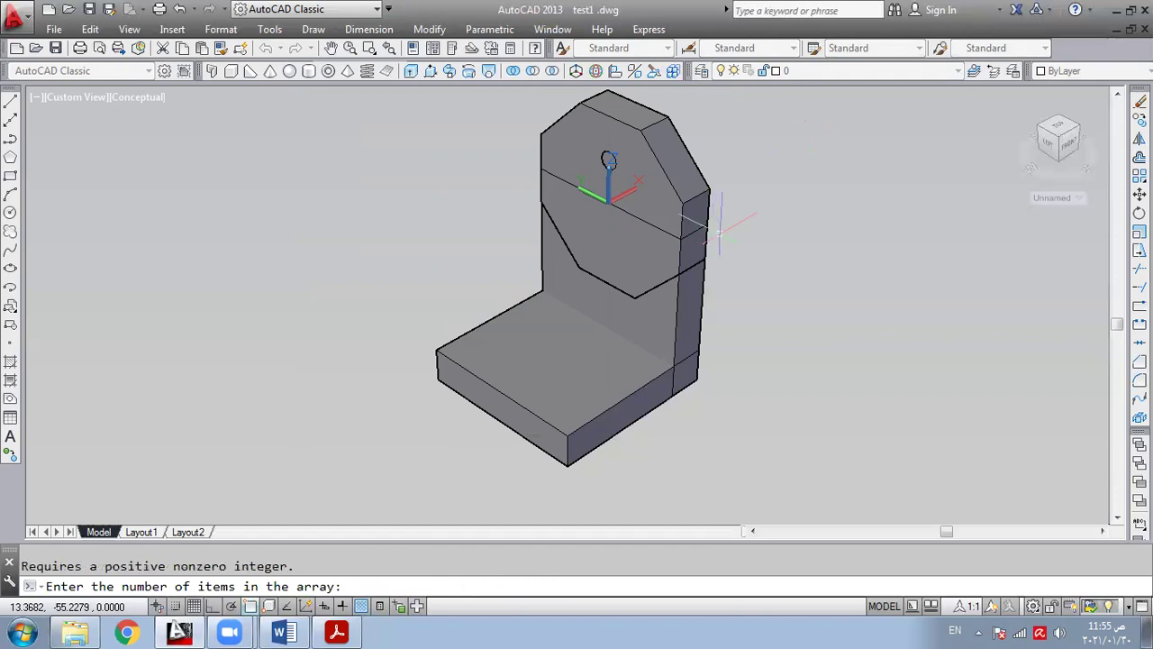
text(4)
key(Return)
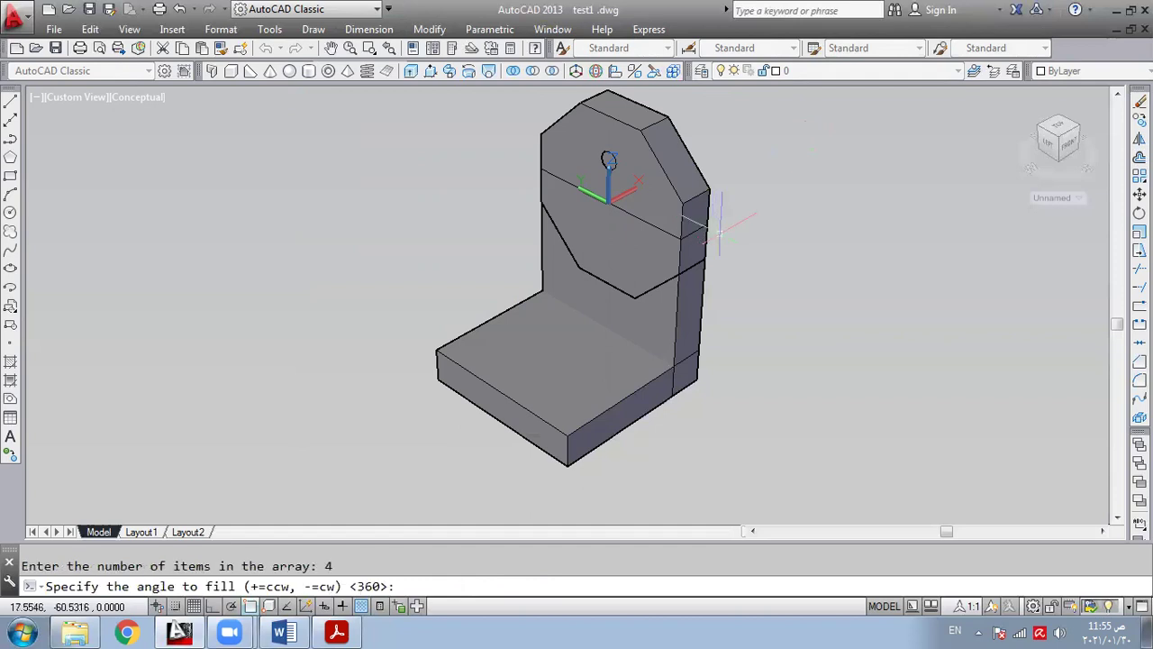
key(Return)
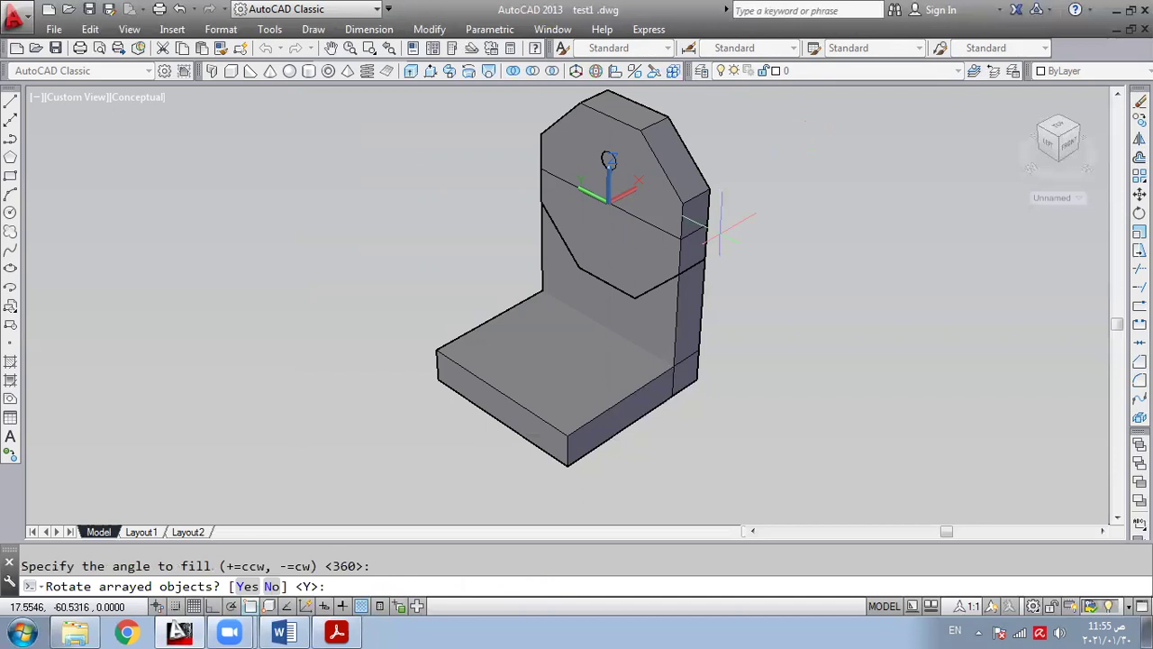
key(Return)
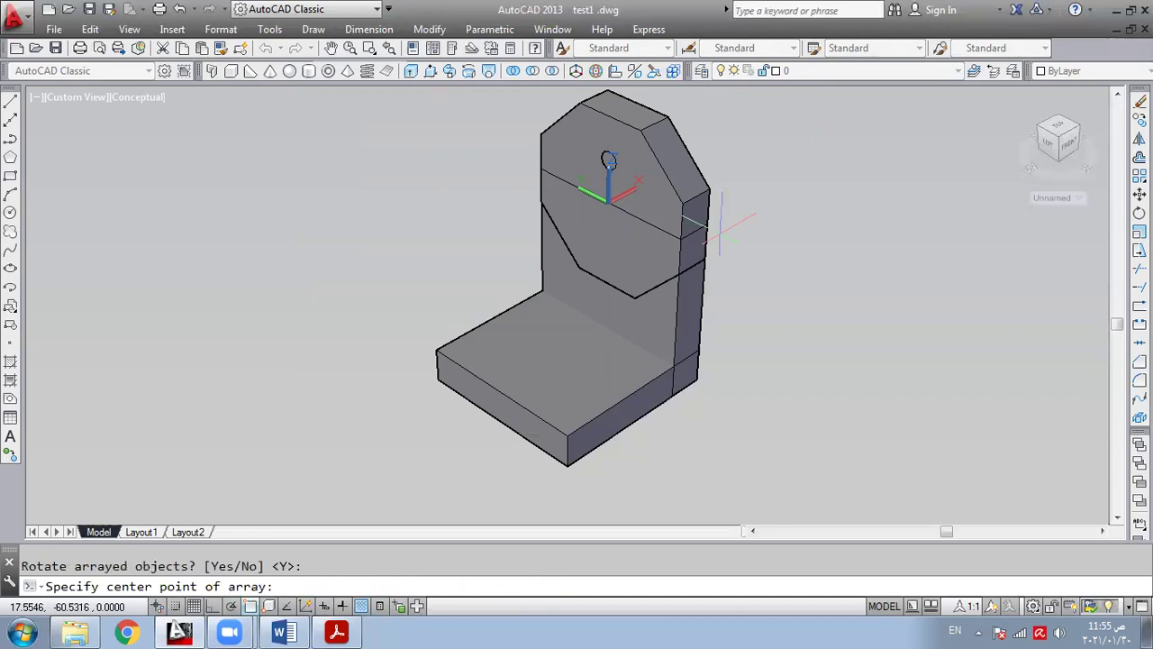
text(0,0,0)
key(Return)
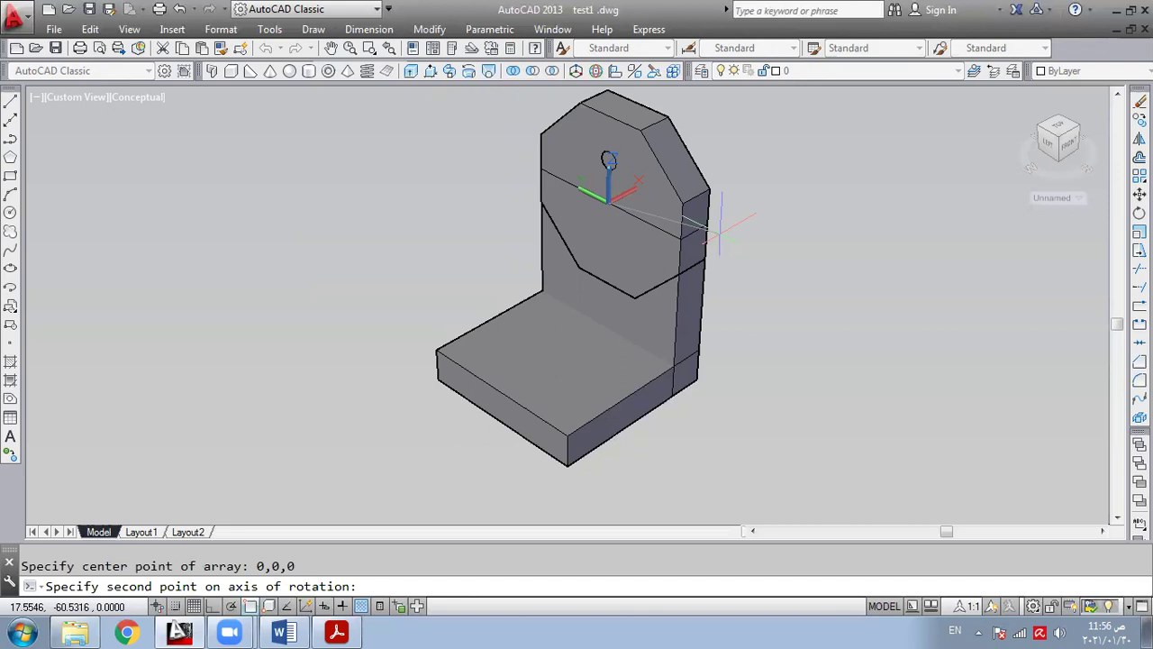
text(0,0,0)
key(Return)
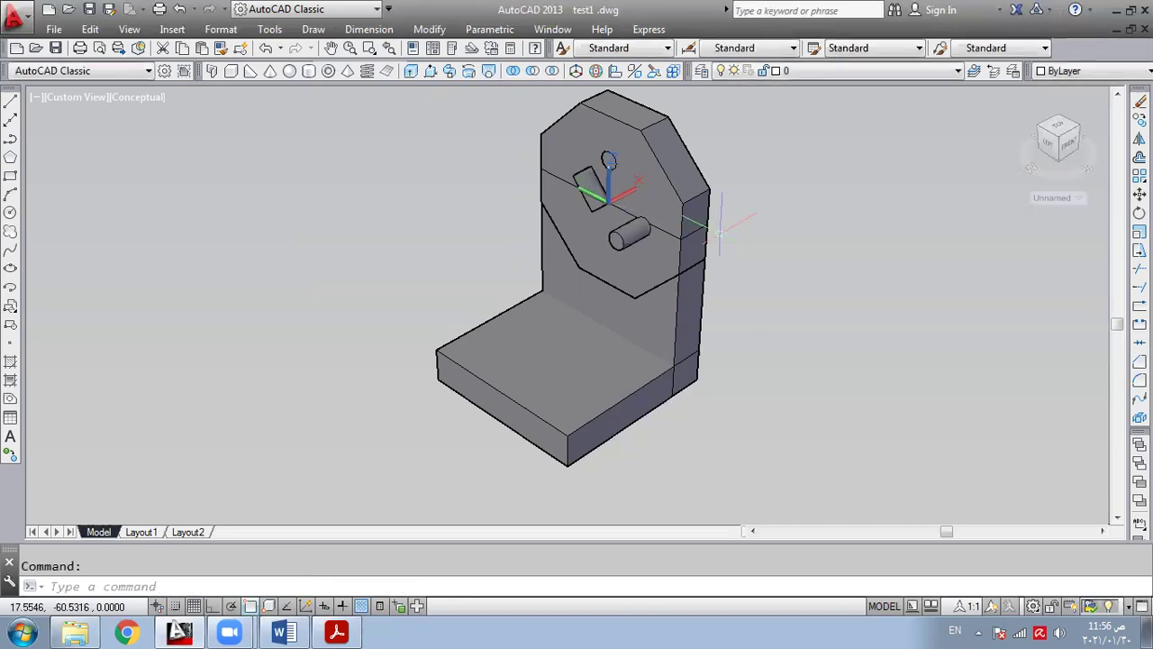
click(179, 9)
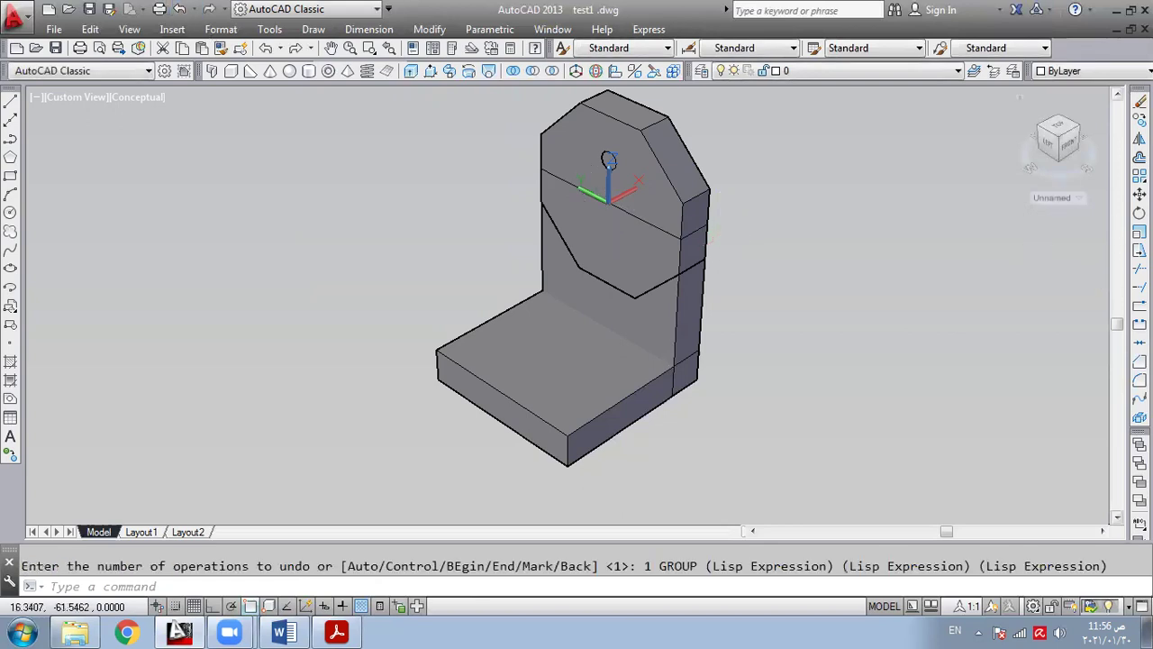
- Create a 3D polar array of the small cylinder with four rotated items over 360° about the axis from 0,0,0 to 50,0,0
click(673, 71)
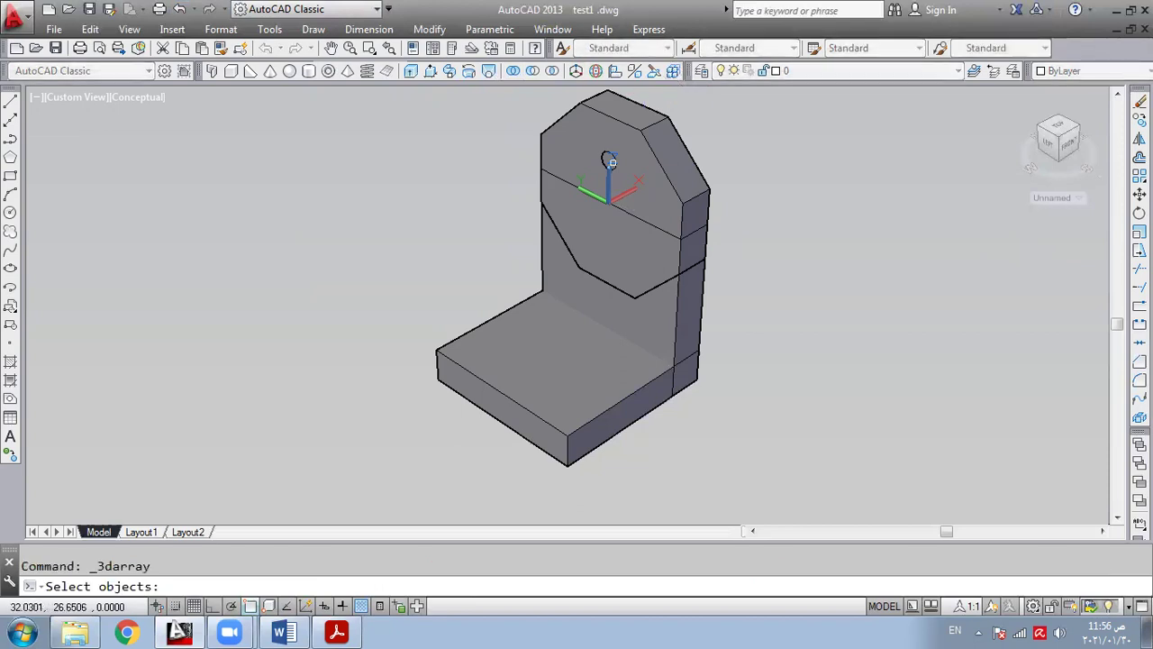
click(612, 162)
key(Return)
text(p)
key(Return)
text(4)
key(Return)
key(Return)
key(Return)
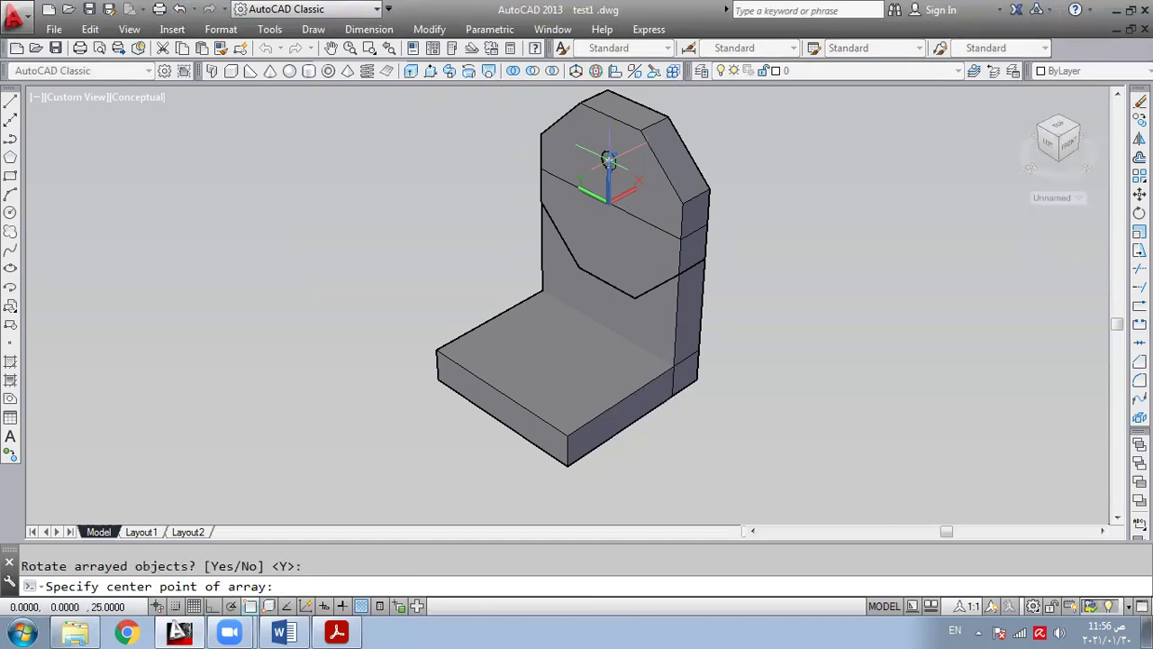
click(1048, 149)
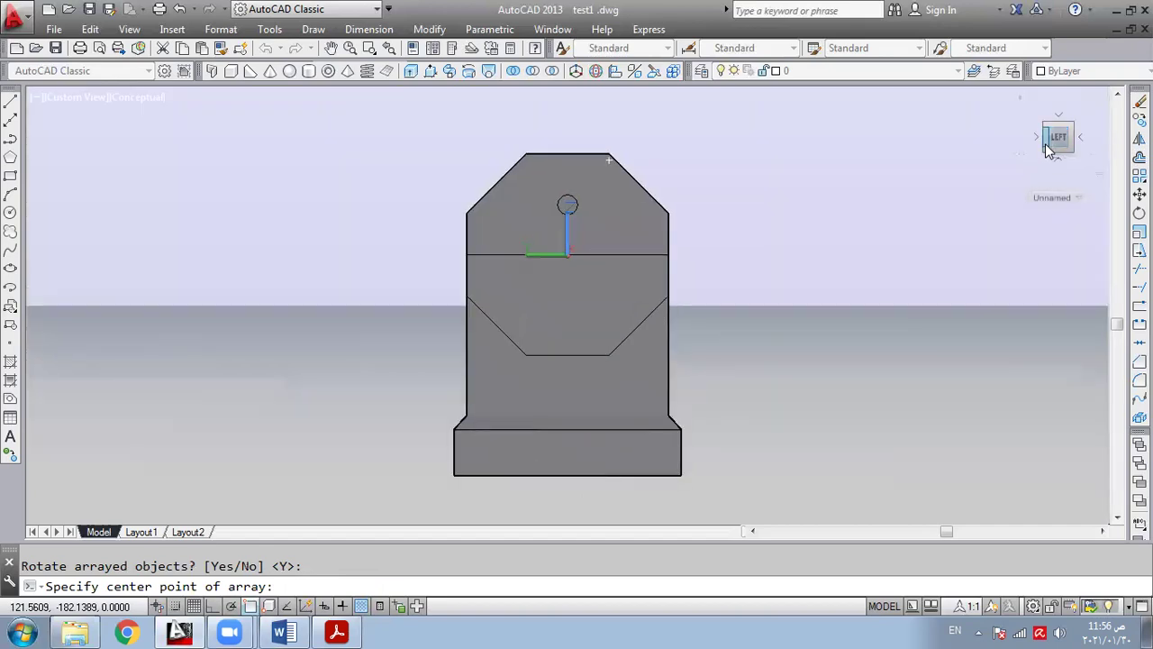
text(0,0,0)
key(Return)
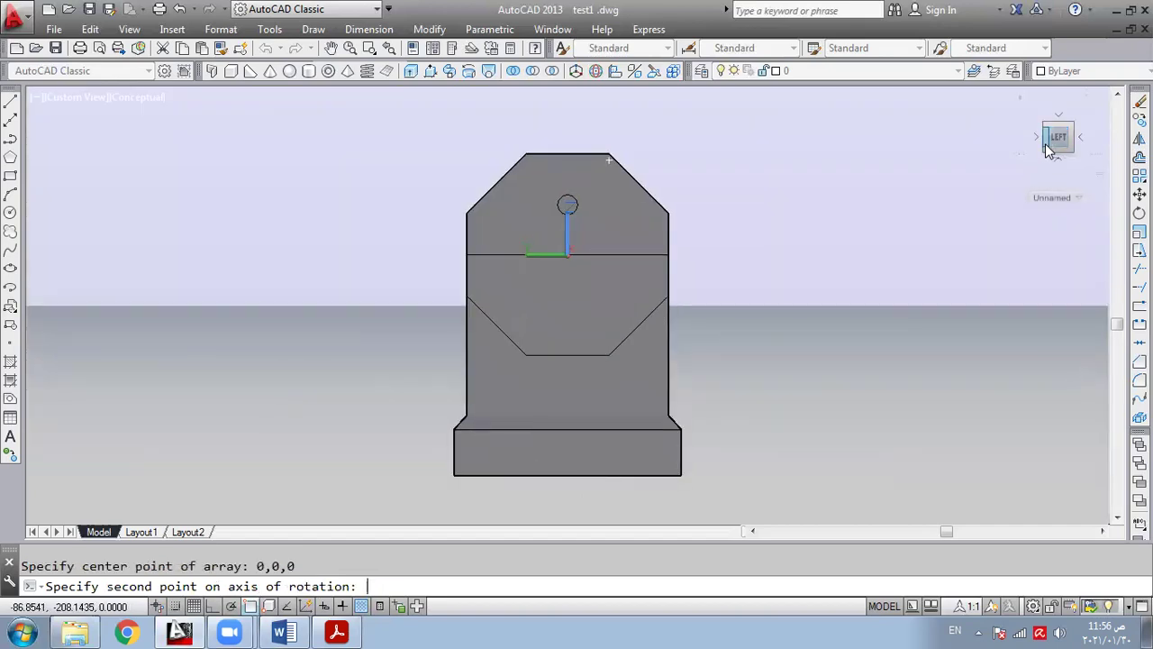
text(50,0,0)
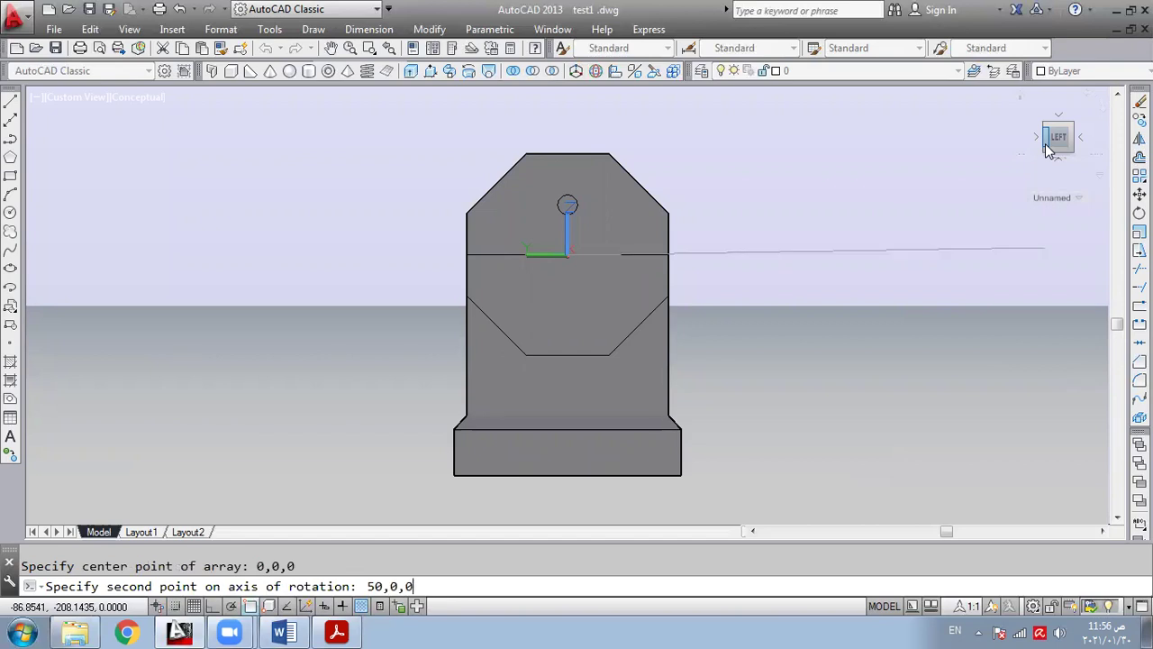
key(Return)
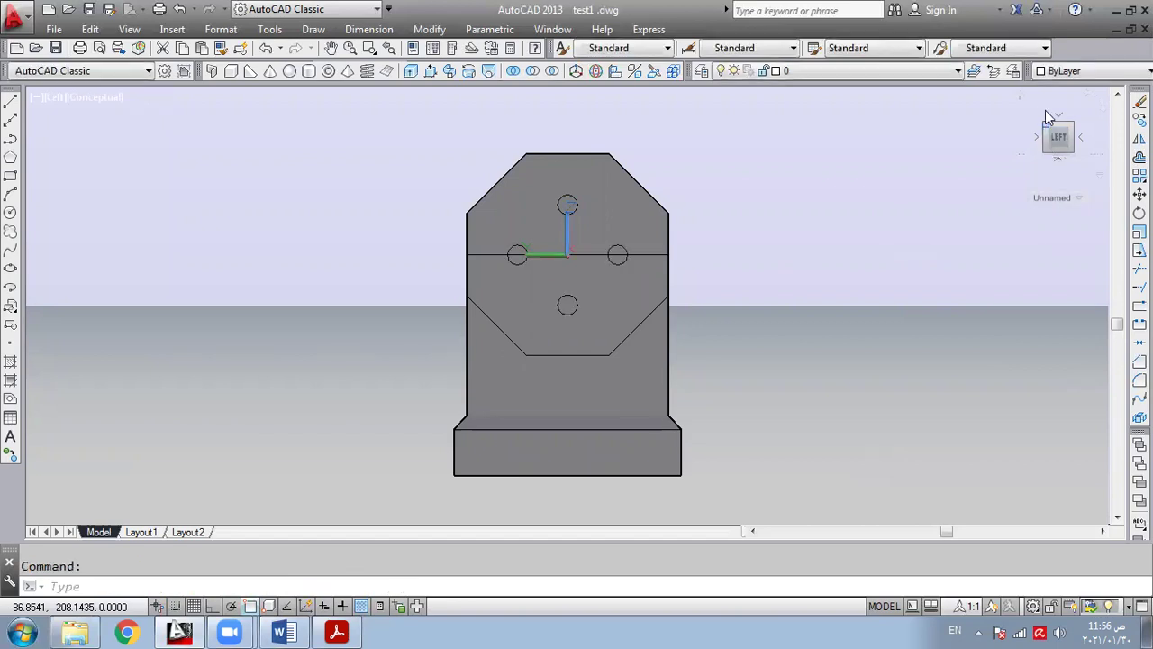
- Subtract the four small cylinders from the combined base, upright and octagonal prism solids
click(1018, 100)
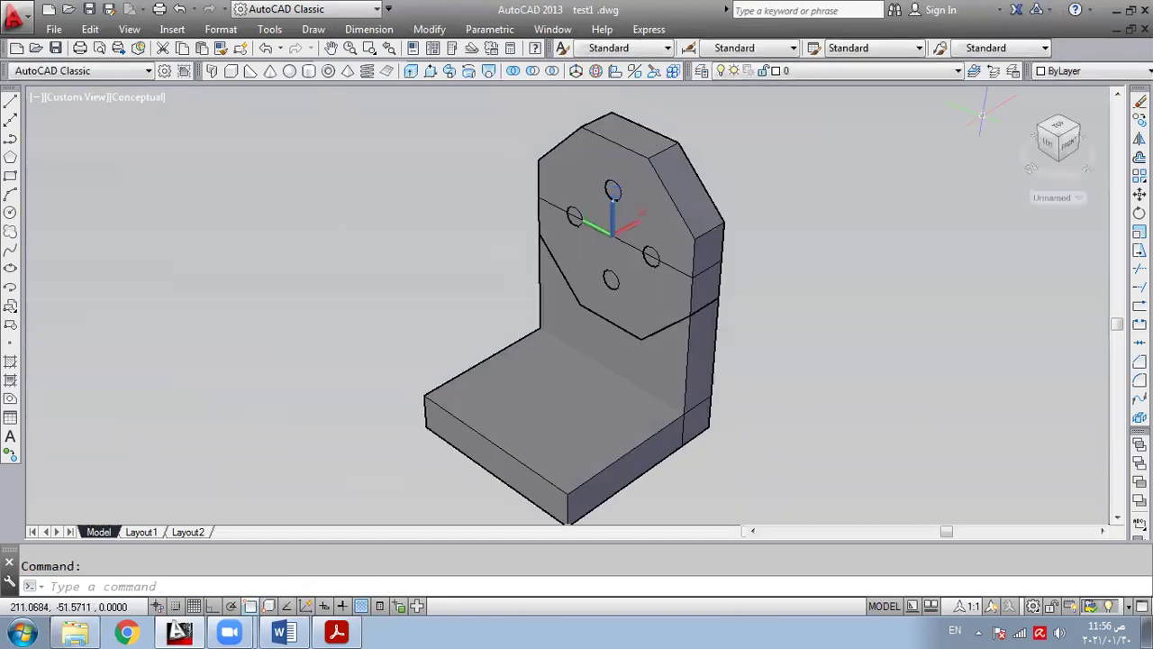
click(531, 72)
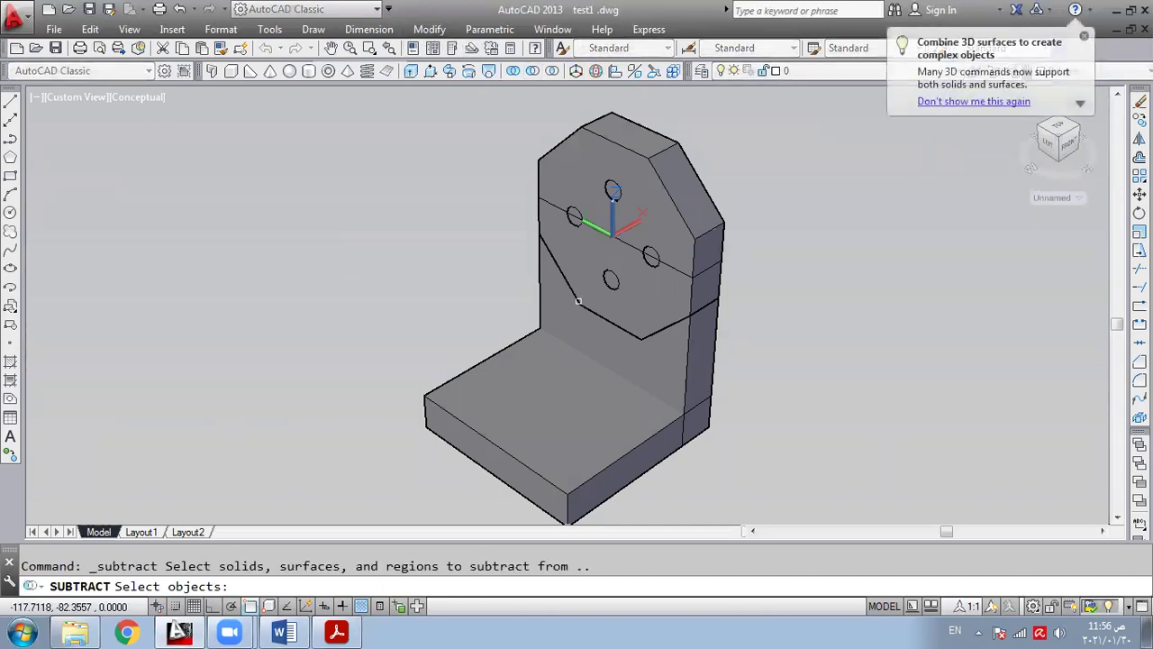
click(556, 430)
click(651, 366)
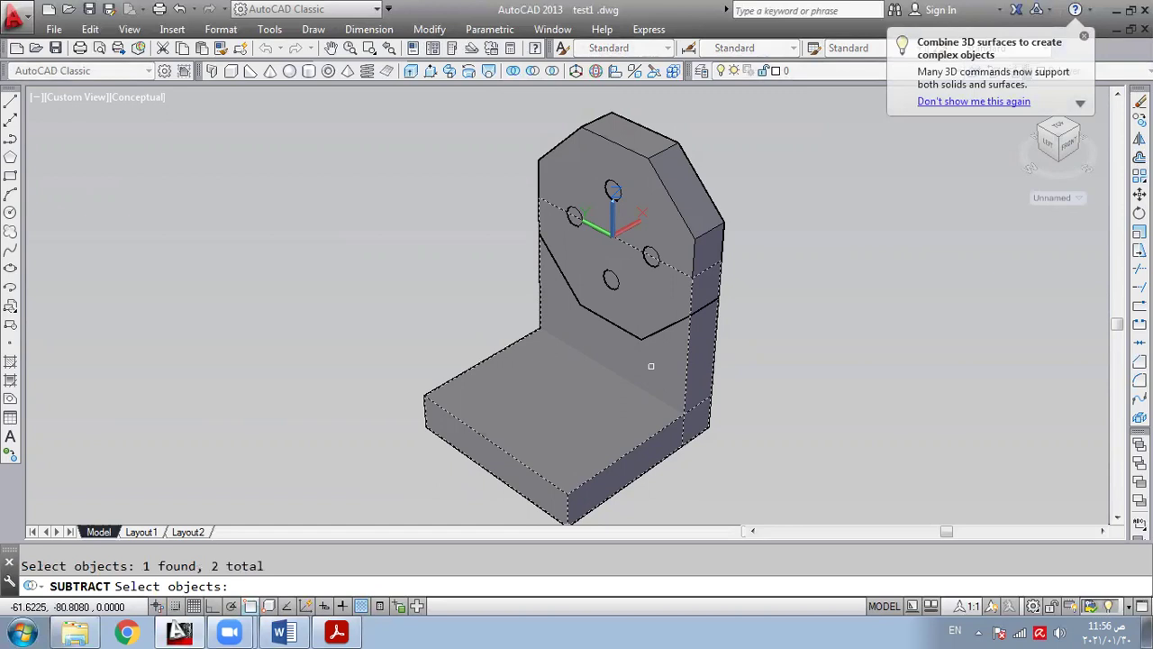
click(679, 234)
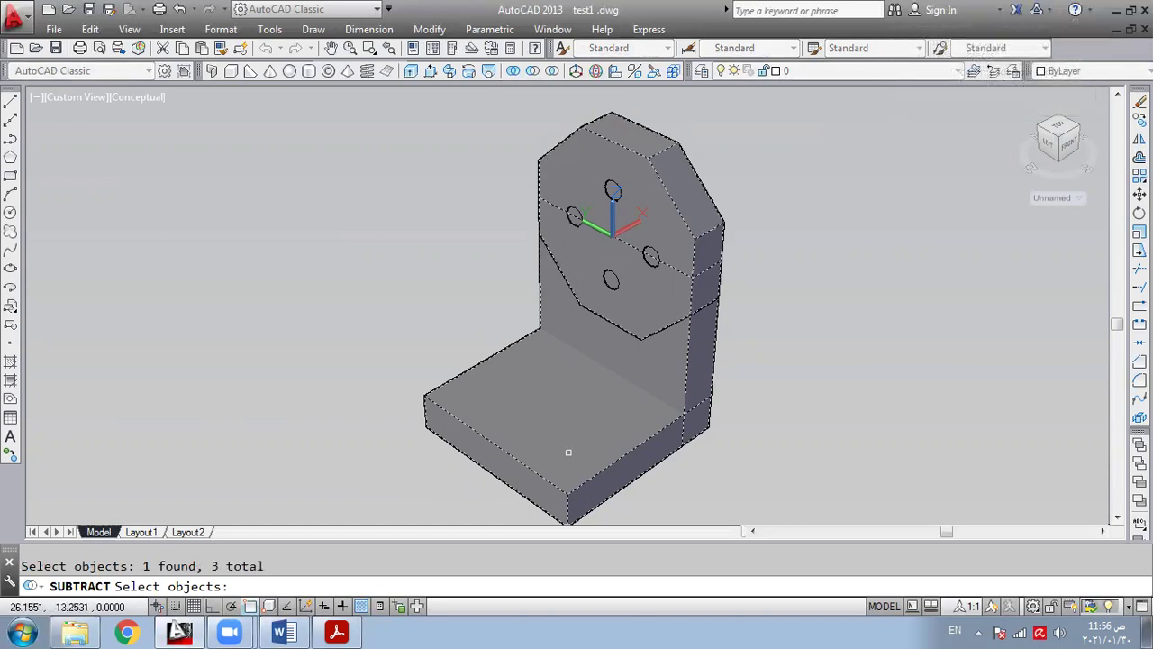
key(Return)
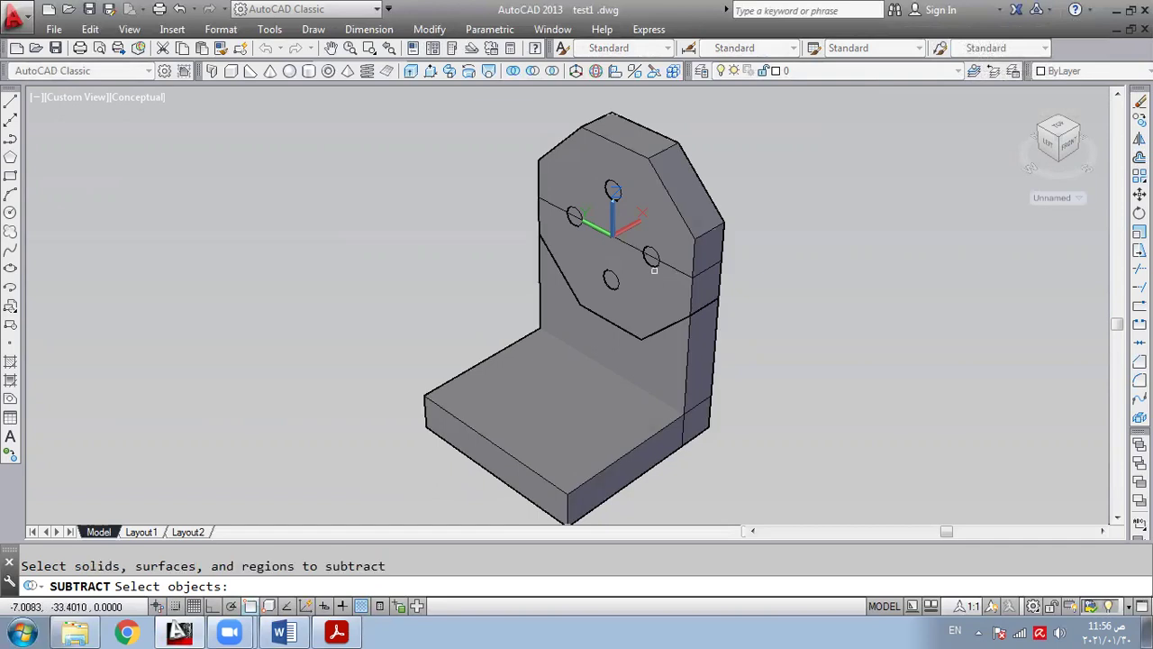
click(654, 261)
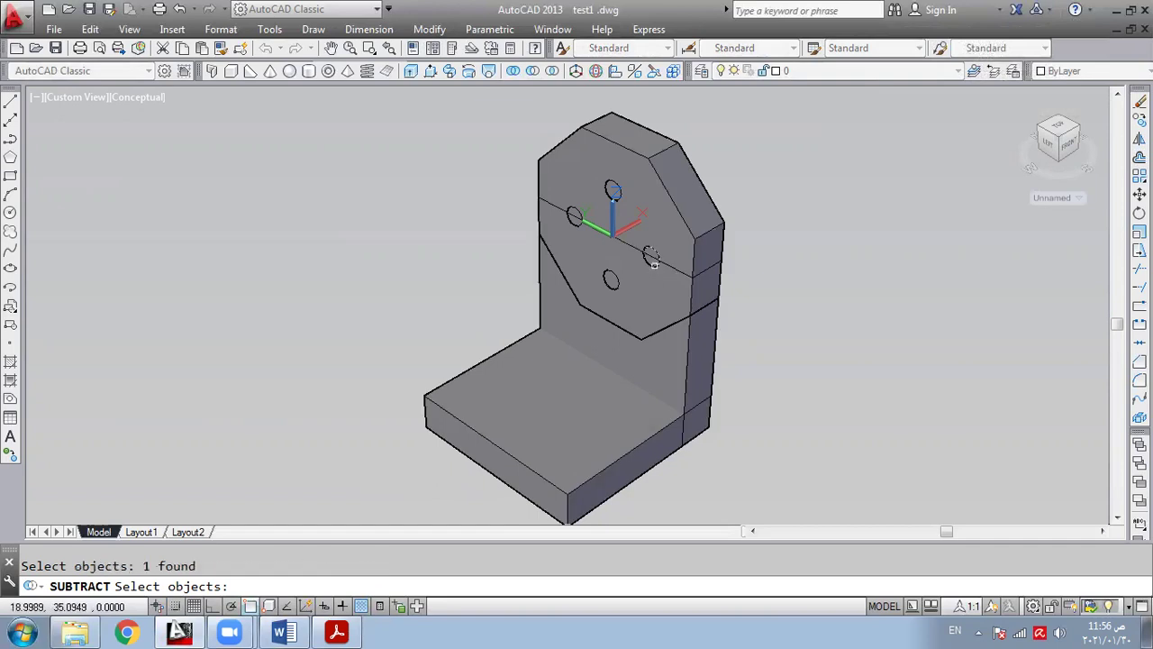
click(608, 188)
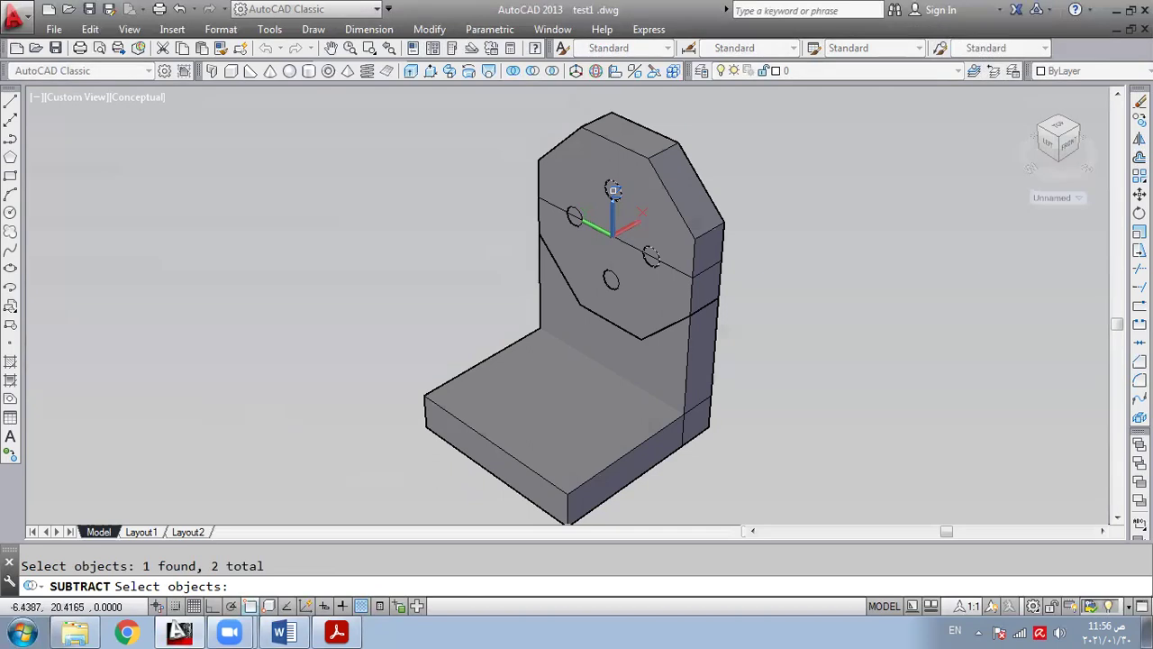
click(596, 275)
key(Return)
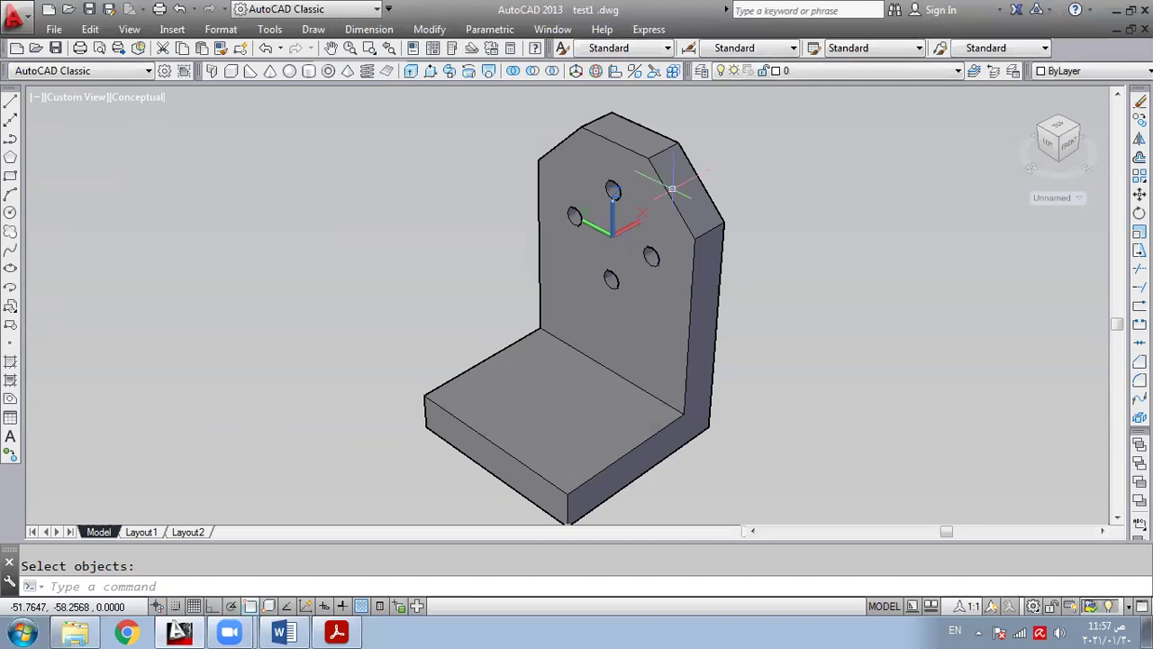
- Slice the bracket along the XY plane through 0,0,0 and keep both sides
click(653, 72)
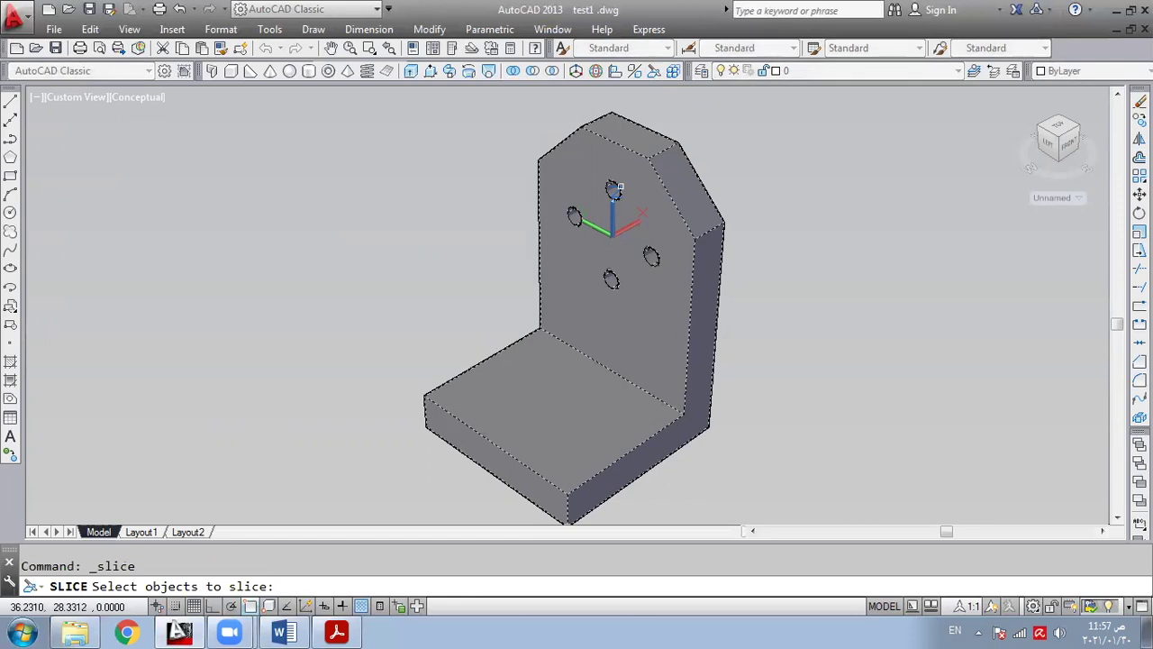
click(618, 187)
key(Return)
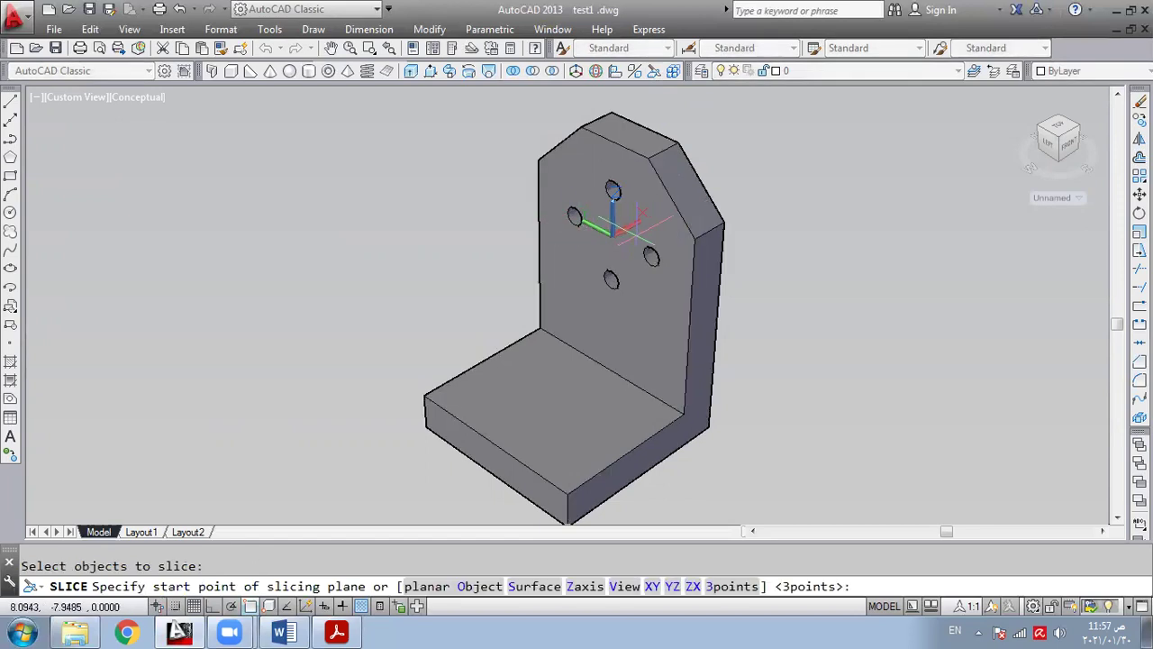
right_click(639, 231)
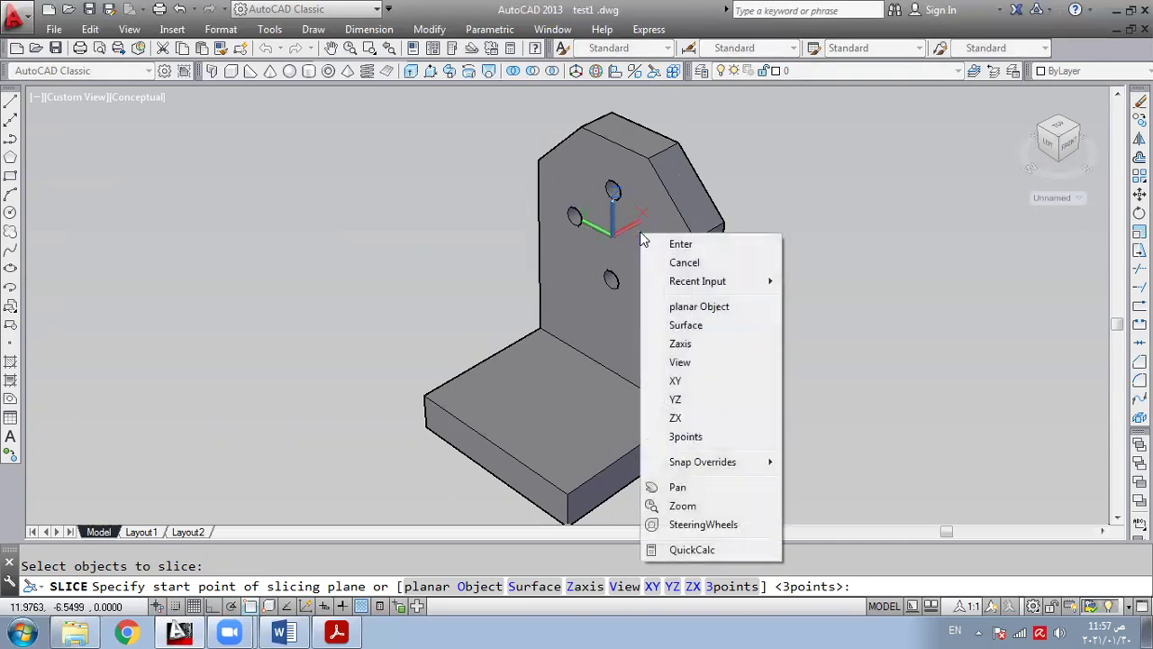
click(695, 382)
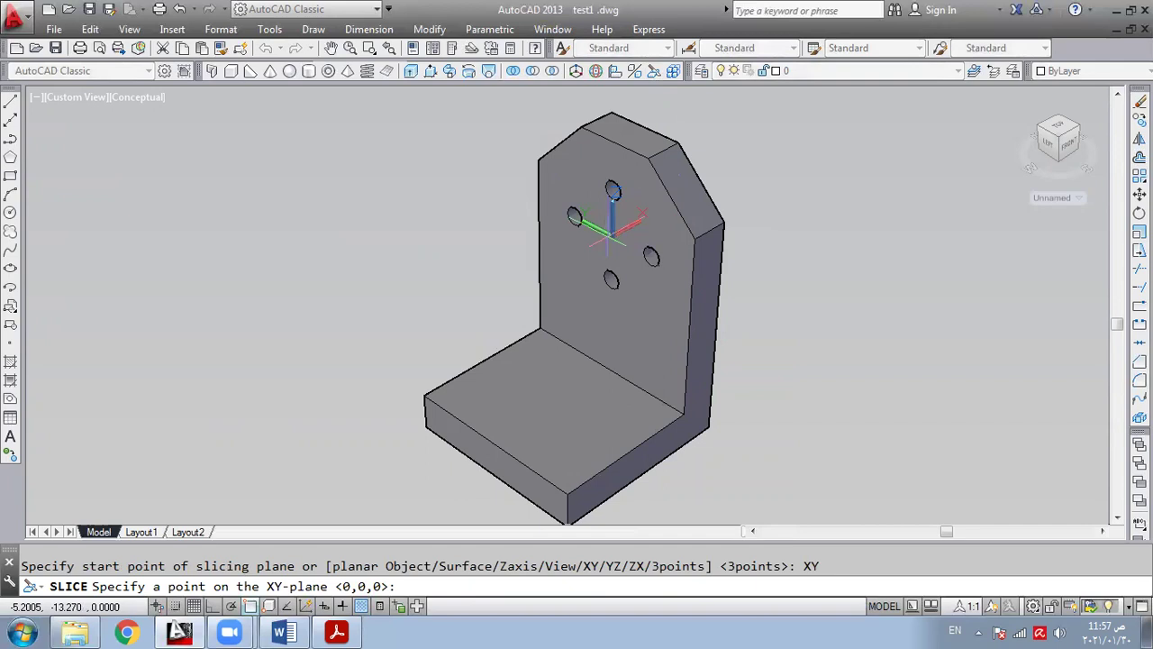
text(0,0,0)
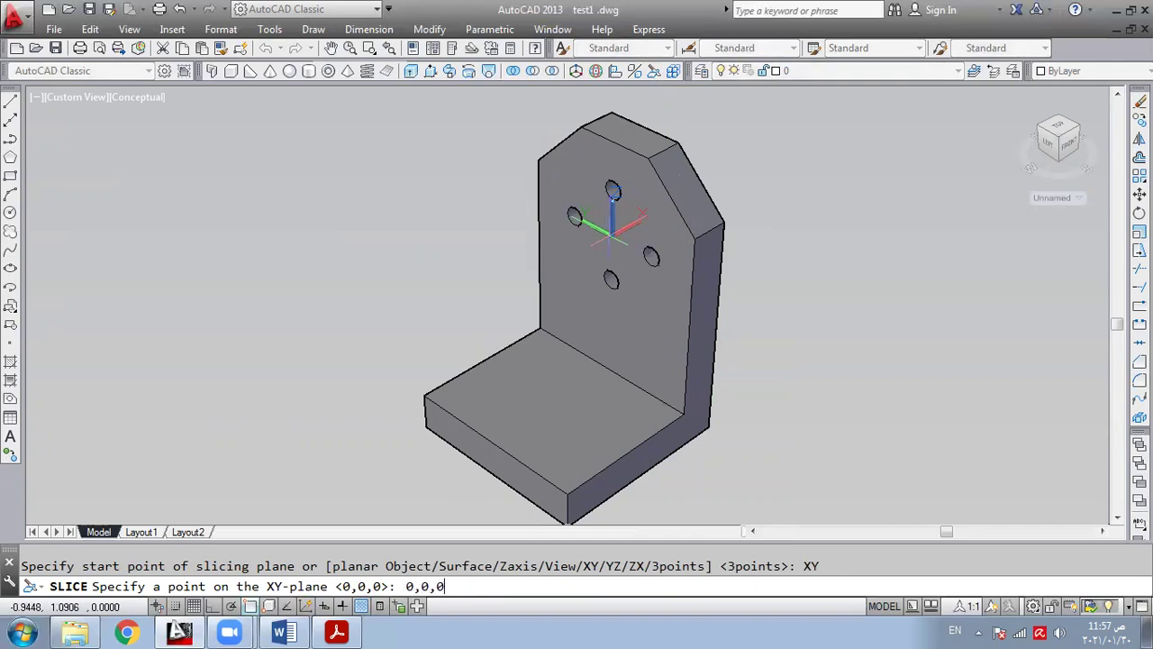
key(Return)
key(Return)
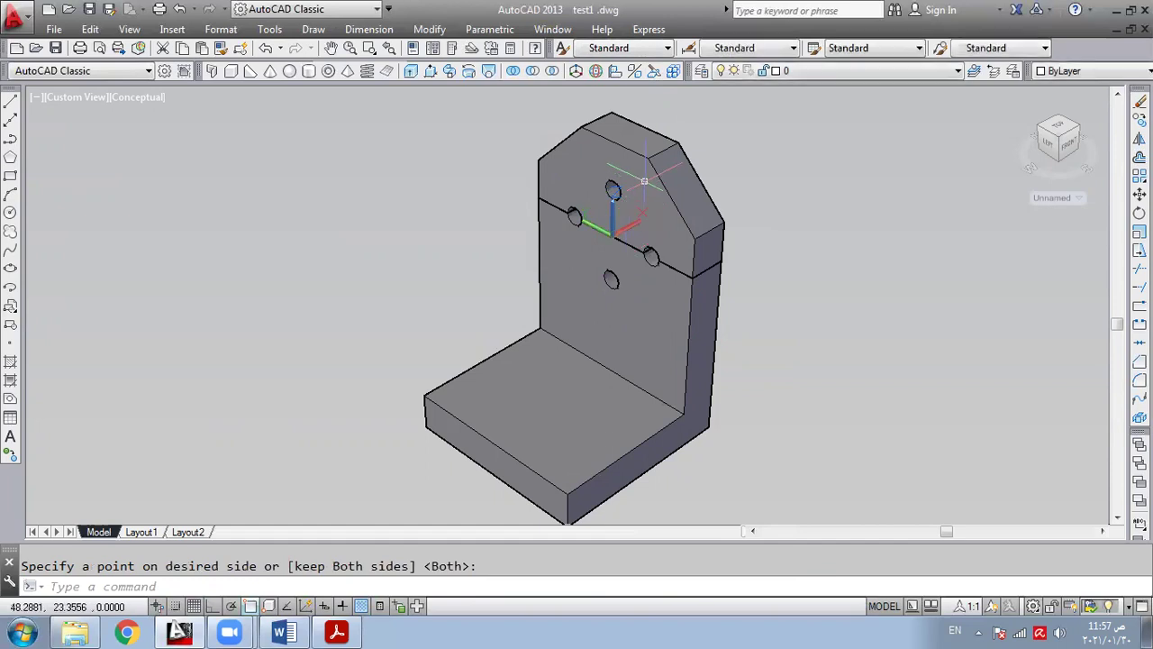
- Try 3D-rotating the sliced upper piece freely and by 90° about the Y axis, and undo both rotations
click(596, 71)
click(625, 163)
key(Return)
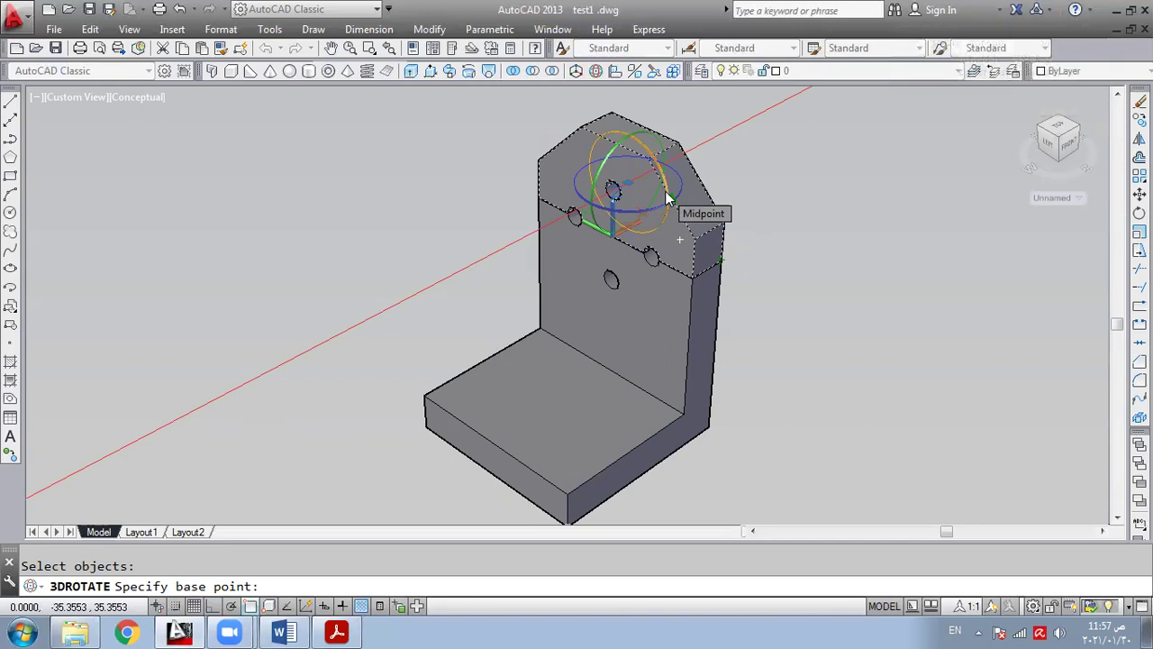
text(2)
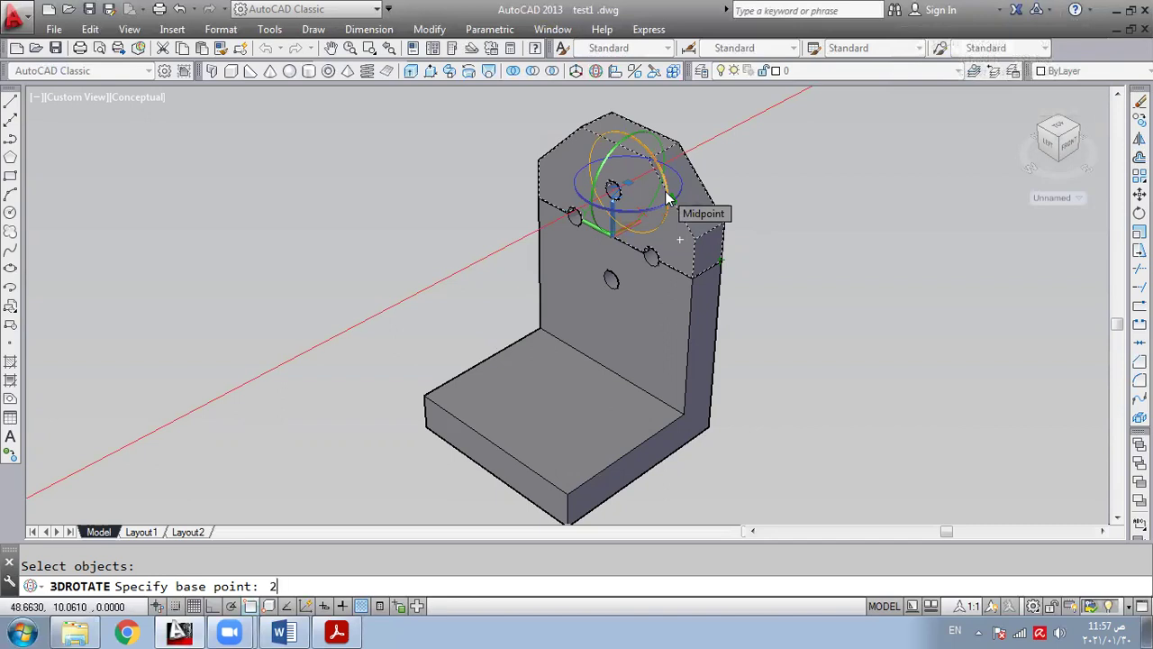
text(0,0,0)
key(Return)
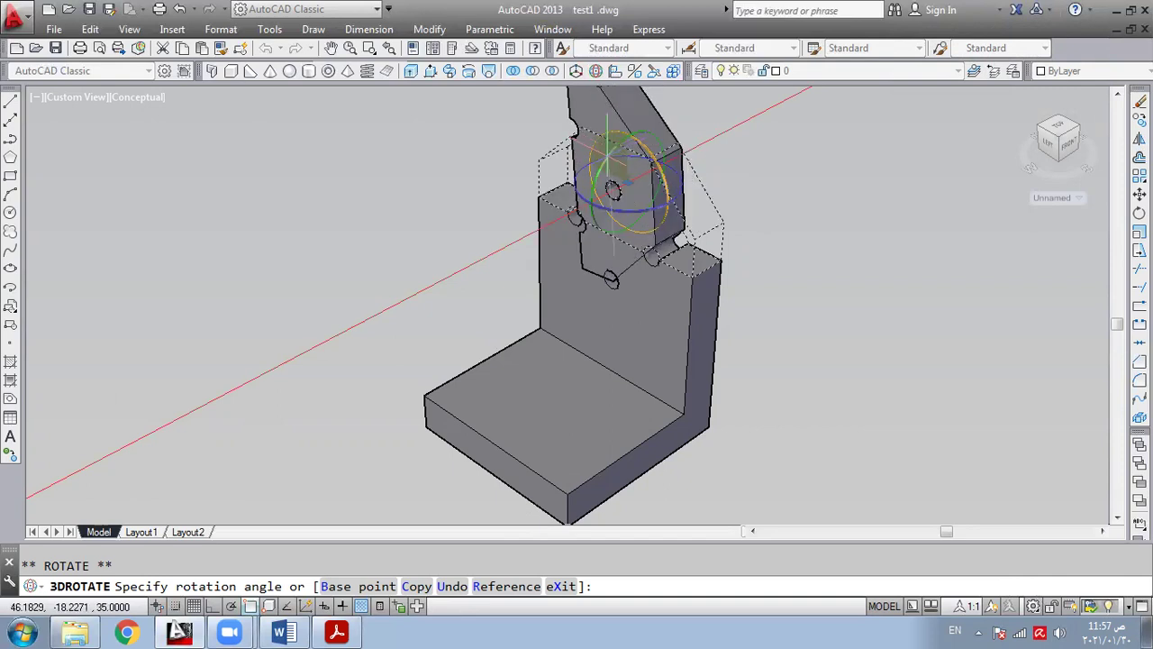
click(608, 146)
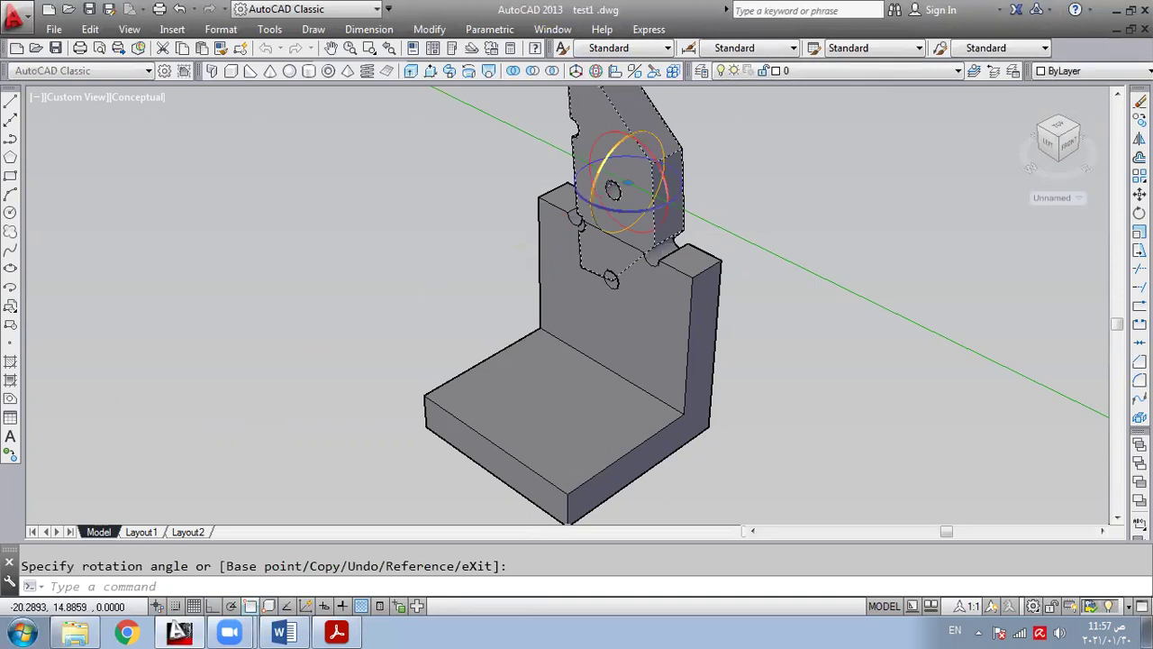
click(597, 170)
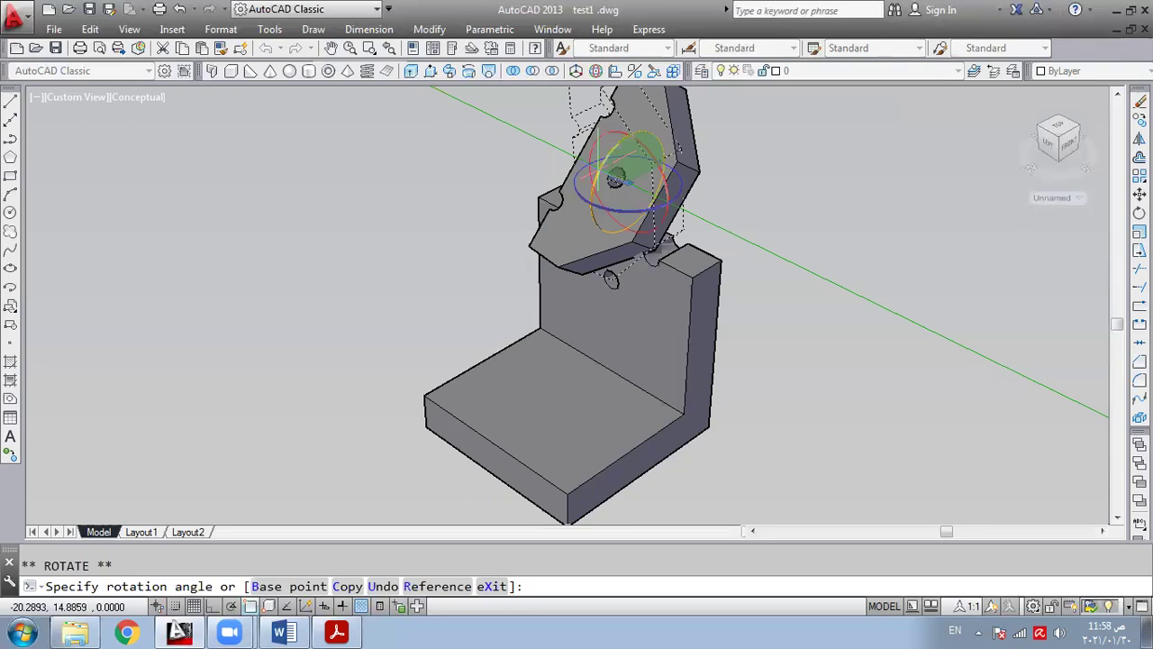
text(90)
key(Return)
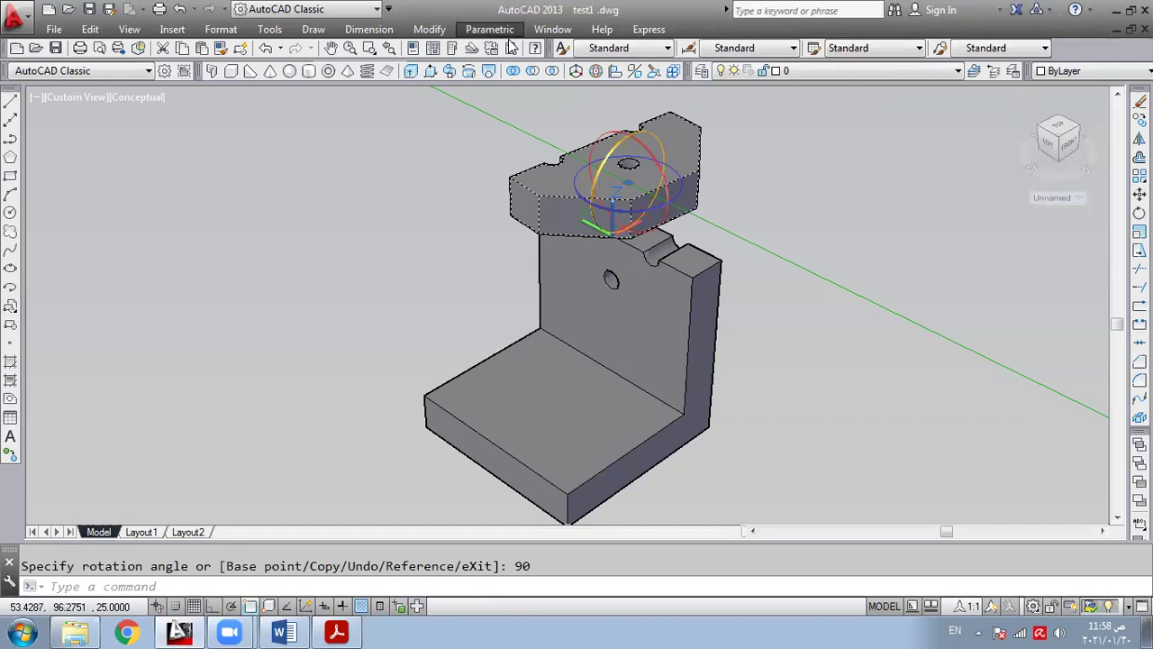
click(180, 9)
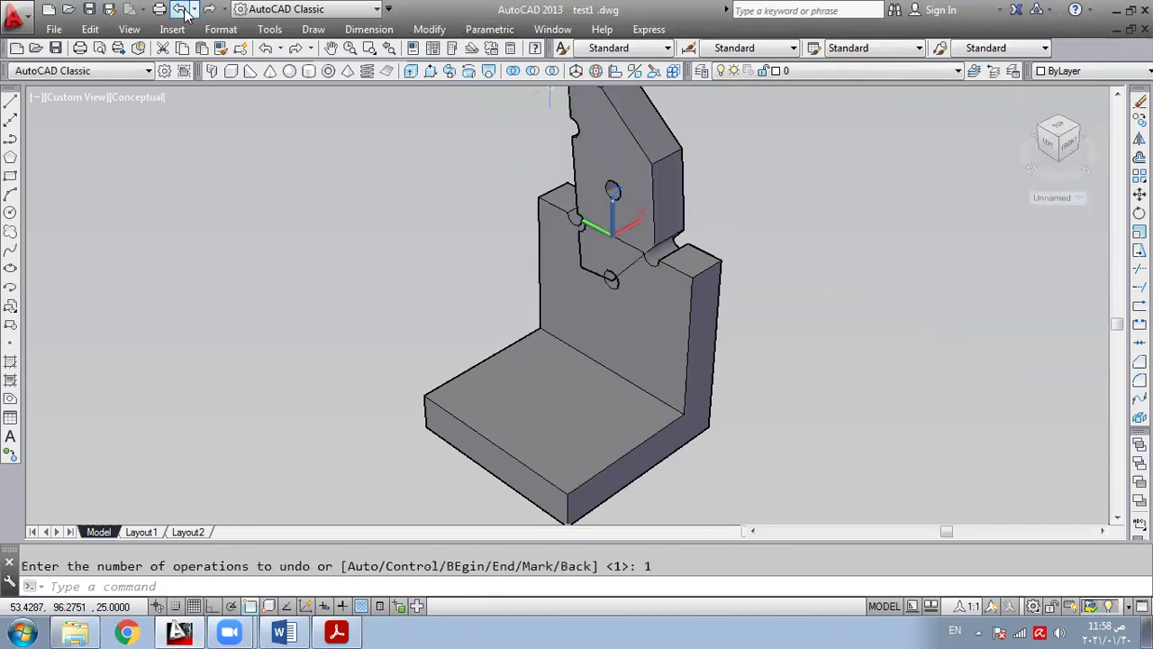
click(180, 9)
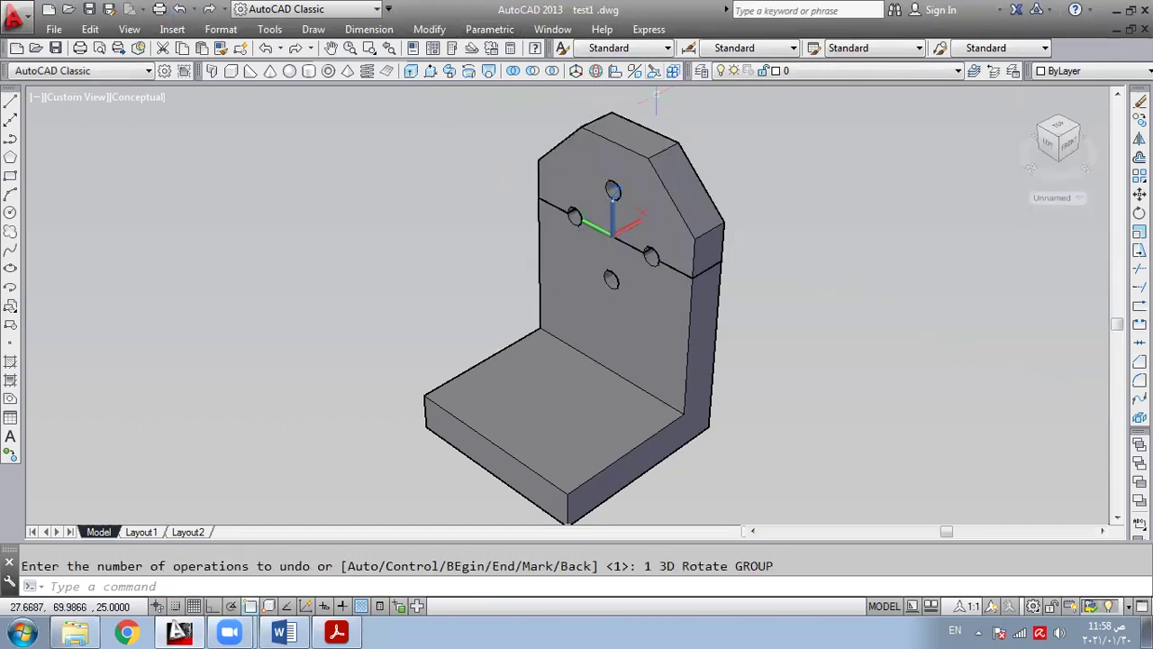
- Rotate the sliced upper piece -90° about the Y axis with 3D Rotate, using base point 20,0,0
click(607, 71)
click(603, 157)
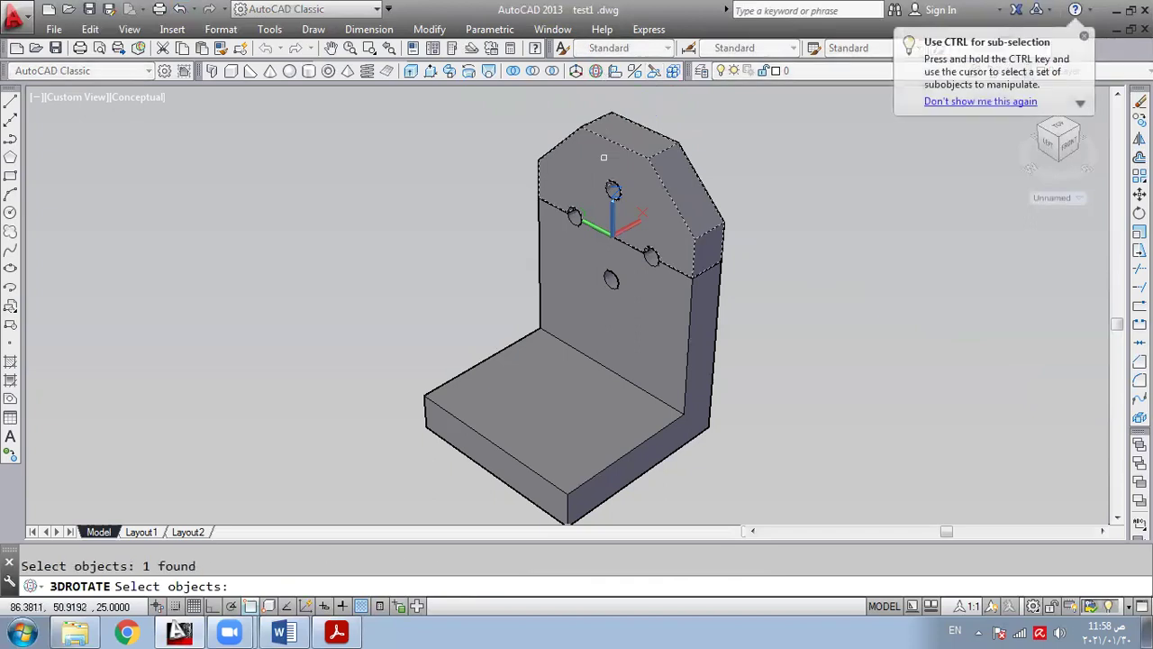
key(Return)
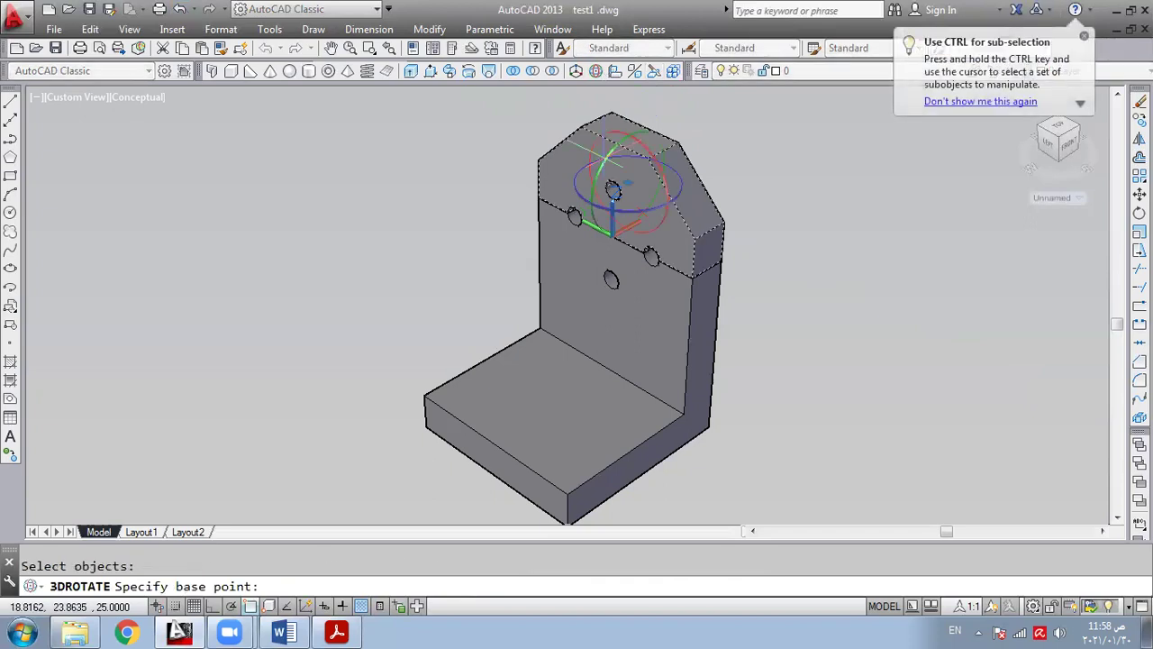
text(20,0,0)
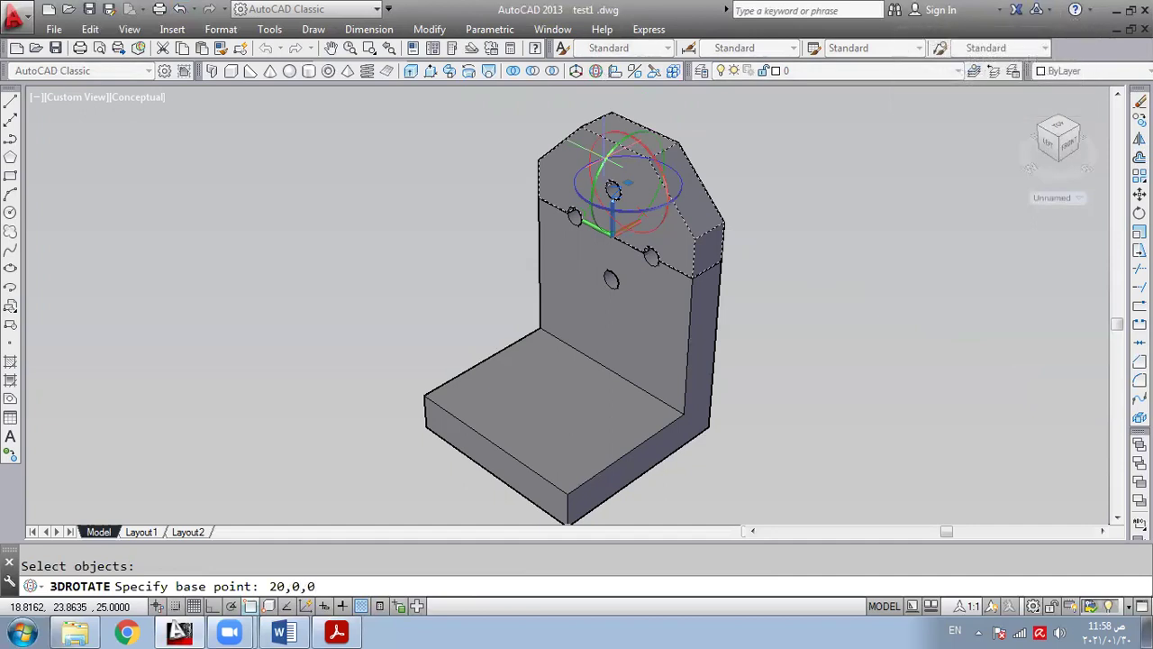
key(Return)
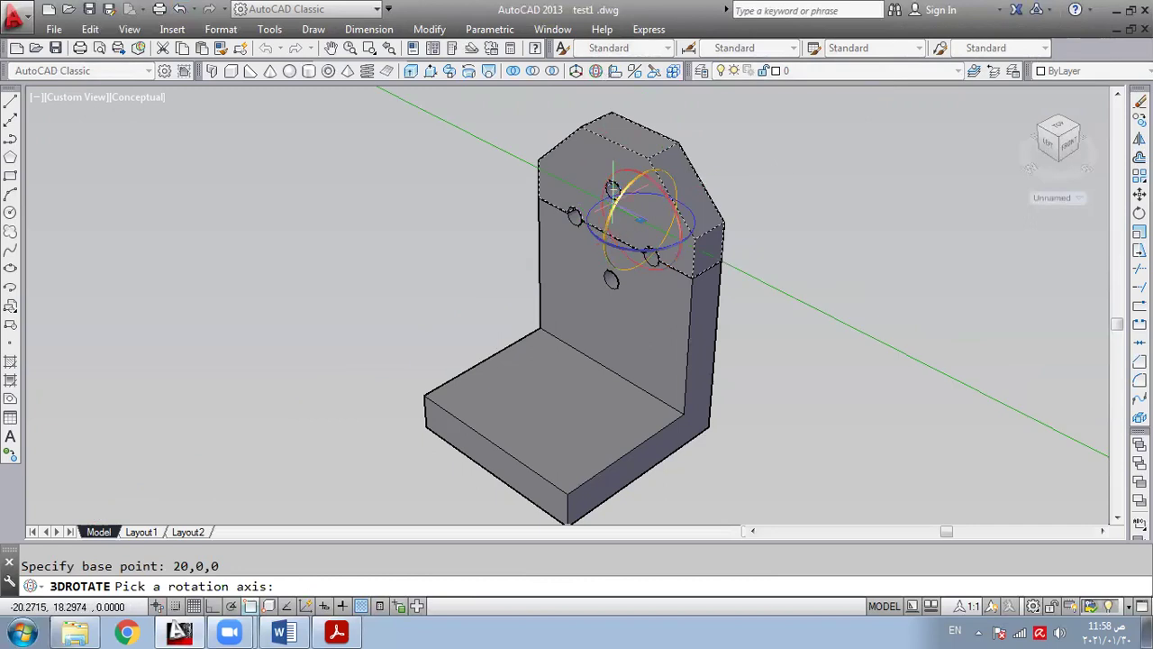
click(612, 188)
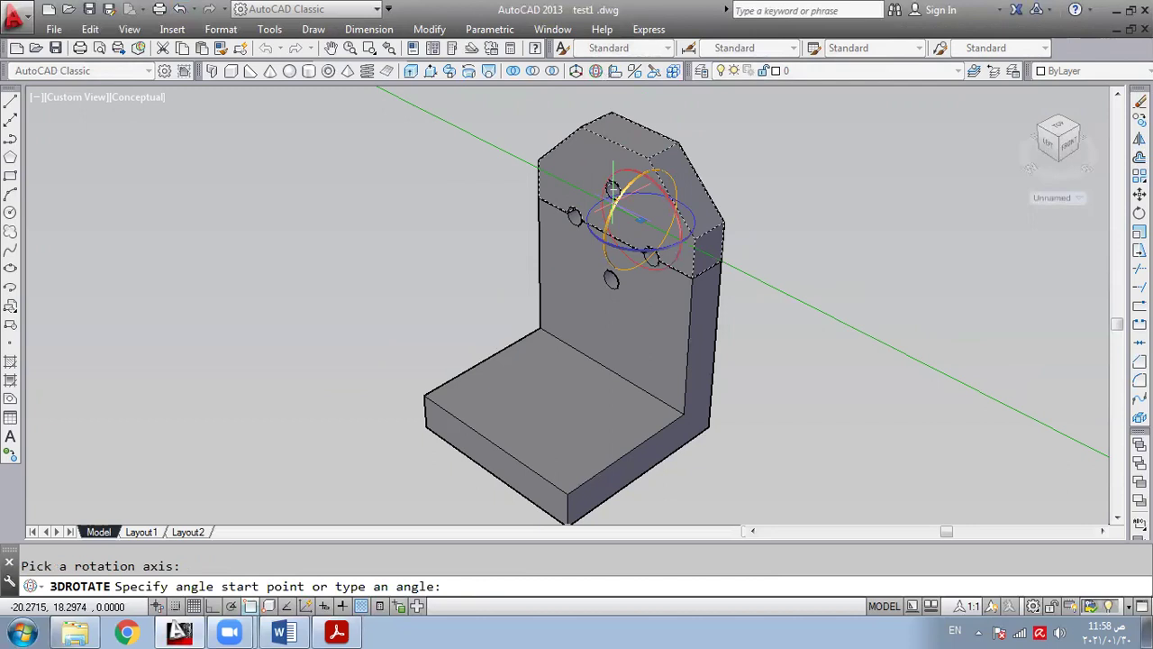
text(-90)
key(Return)
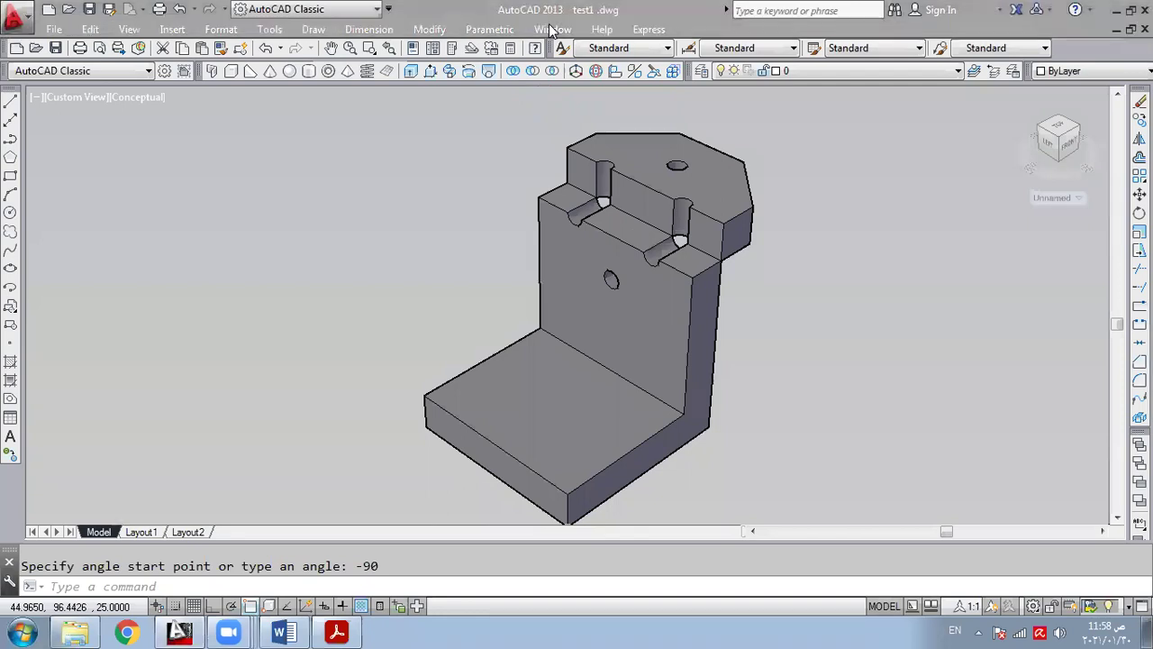
click(571, 186)
click(721, 261)
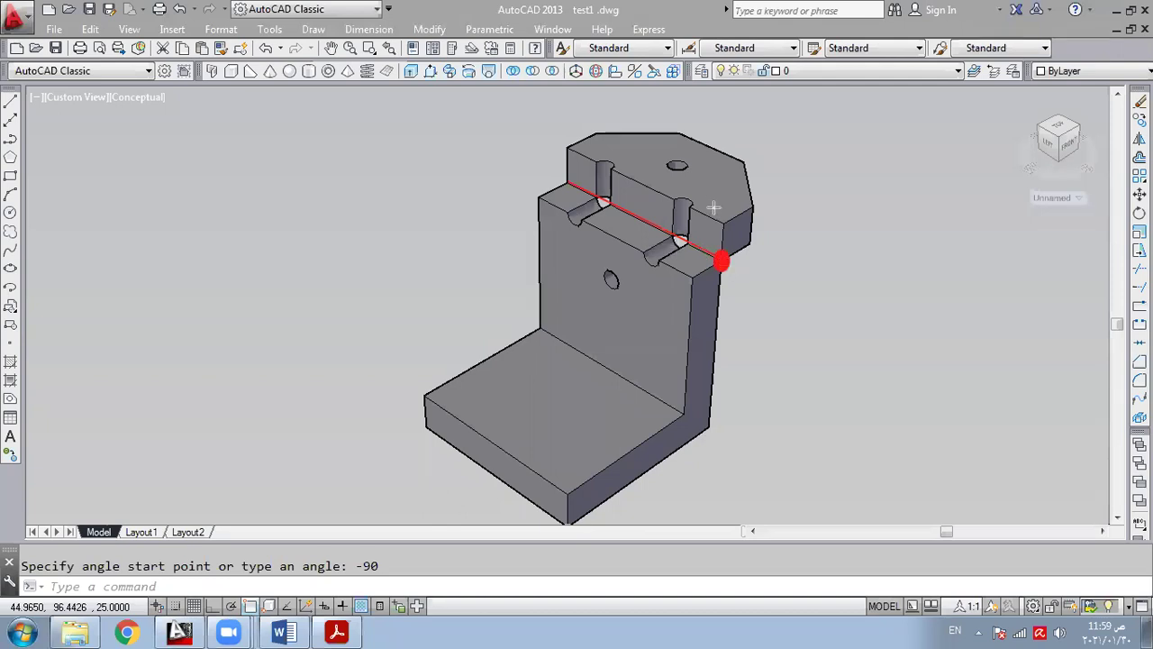
click(638, 222)
click(568, 181)
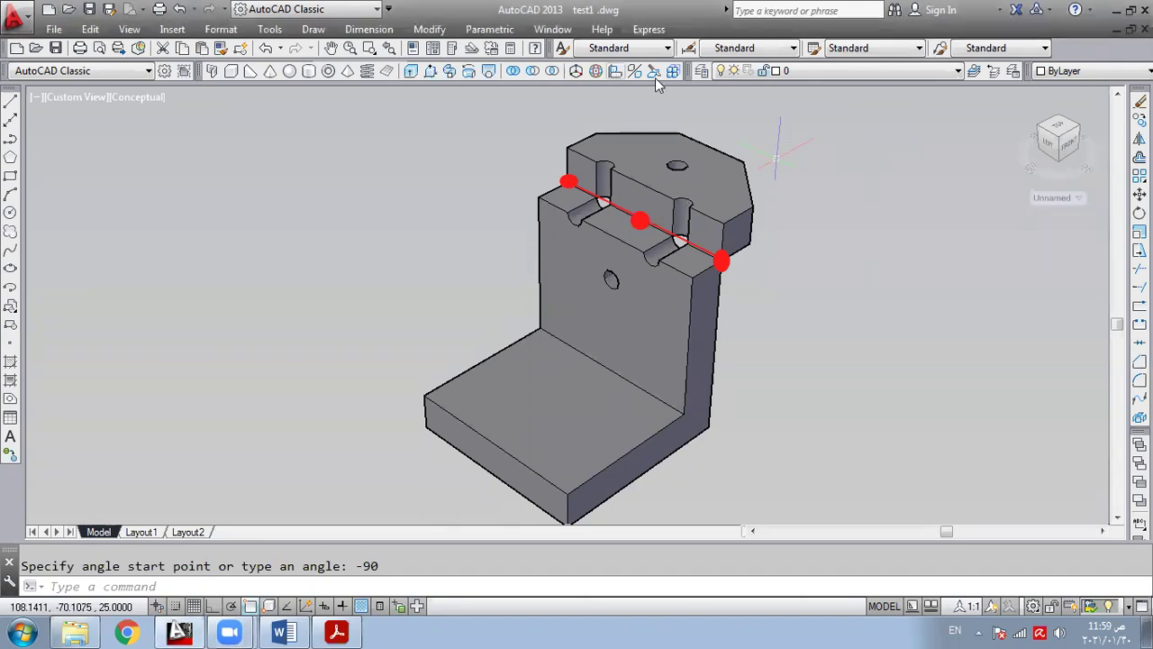
scroll(563, 297, down, 2)
click(739, 222)
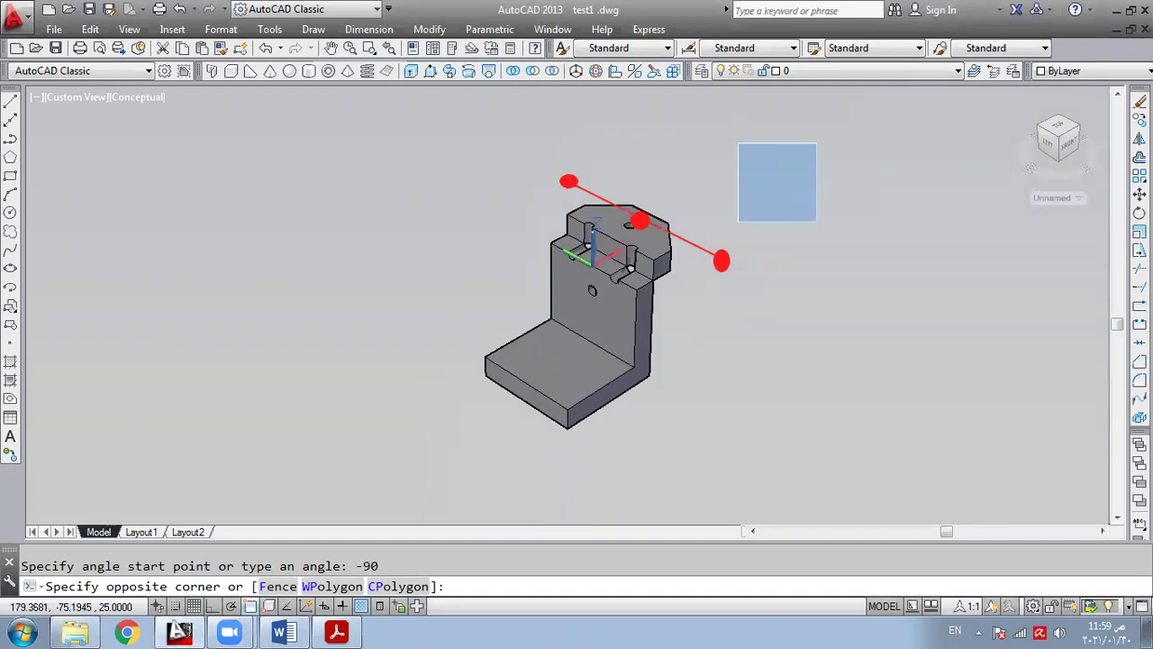
click(806, 147)
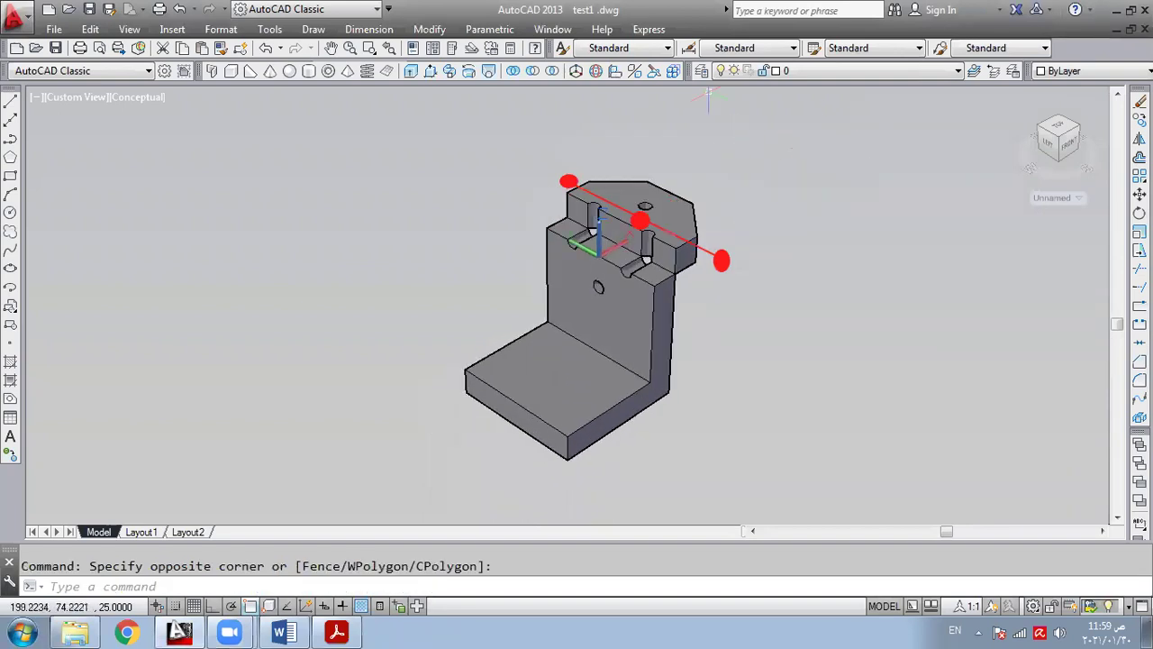
- Switch the coordinate system back to WCS
click(1068, 196)
click(1063, 216)
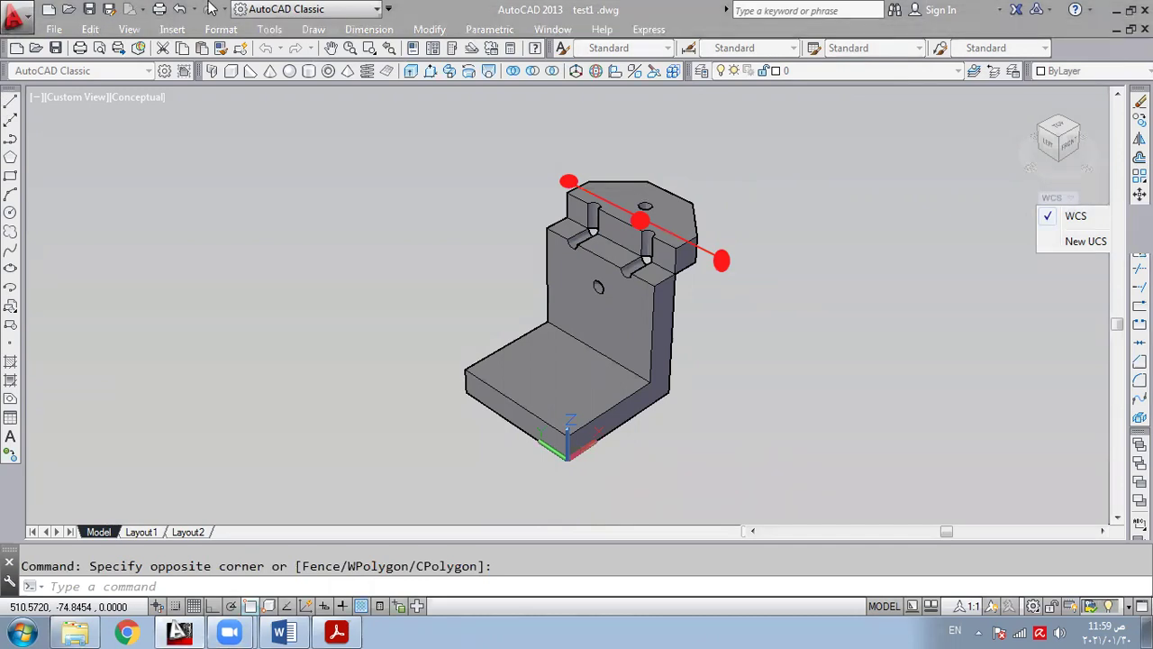
key(Escape)
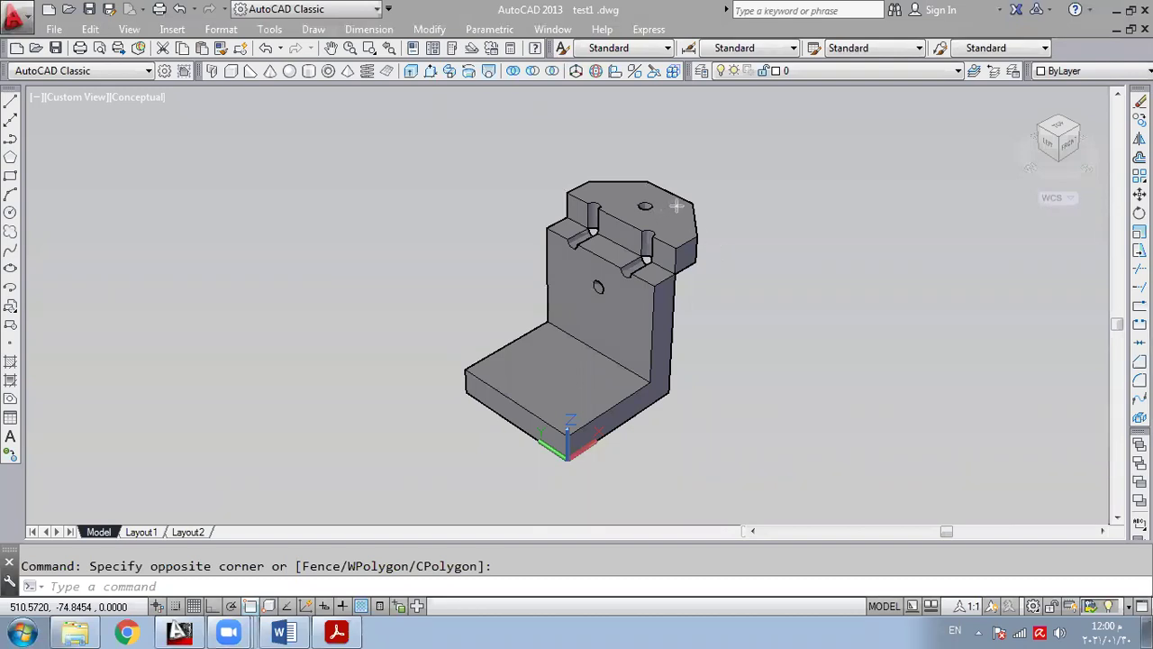
drag(680, 208, 782, 216)
click(813, 221)
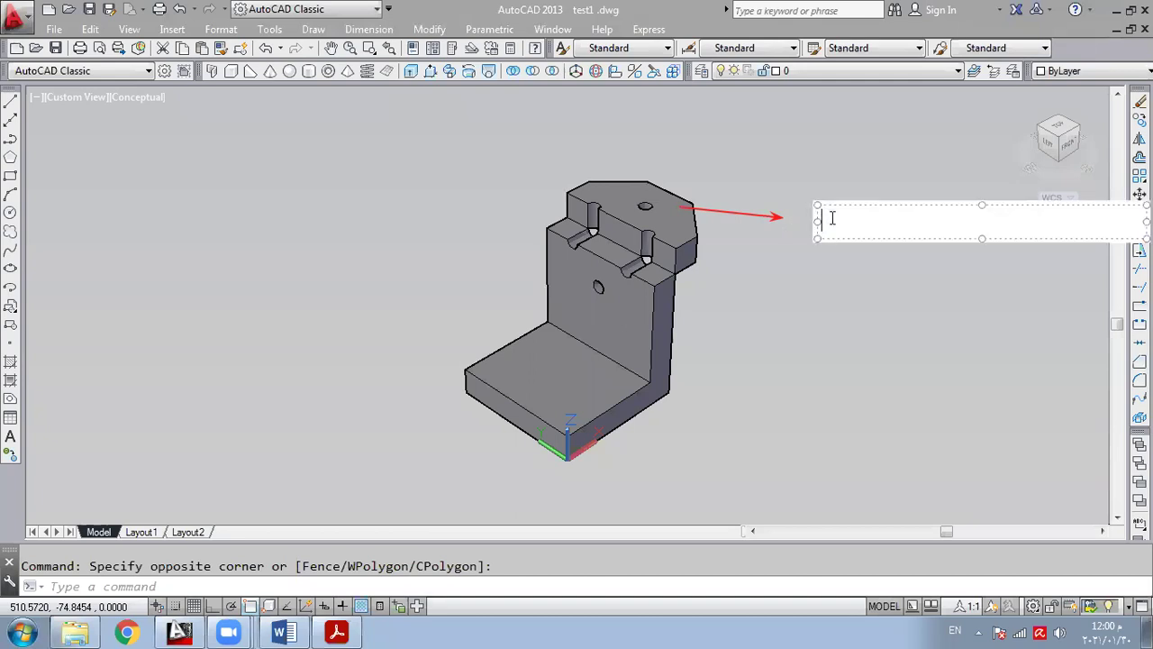
- Annotate the view with the labels "c:80,50,100" beside the octagonal piece's arrow and "c: 0,0,0" beside the bracket
text(C:)
text(80,50,100)
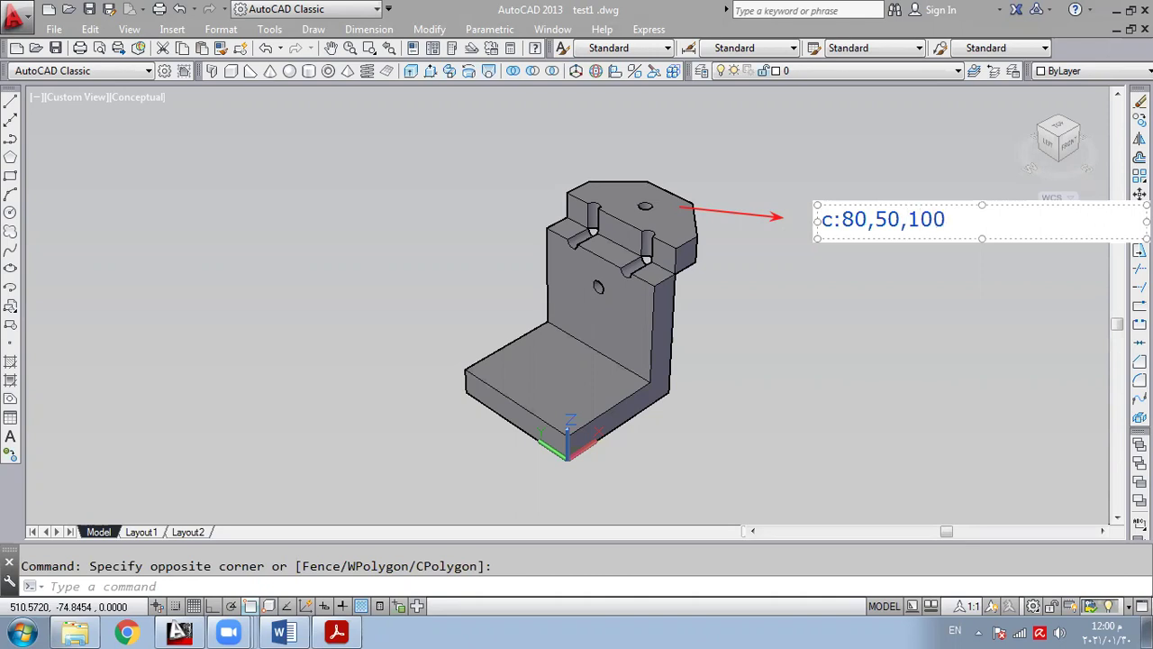
click(871, 301)
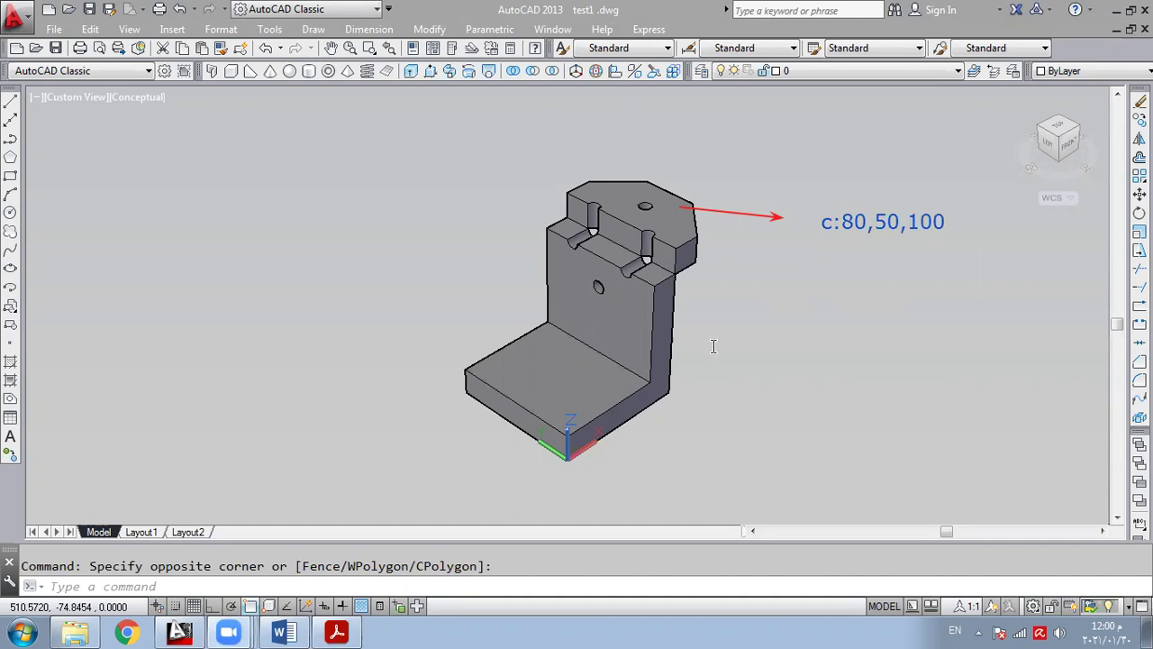
click(271, 260)
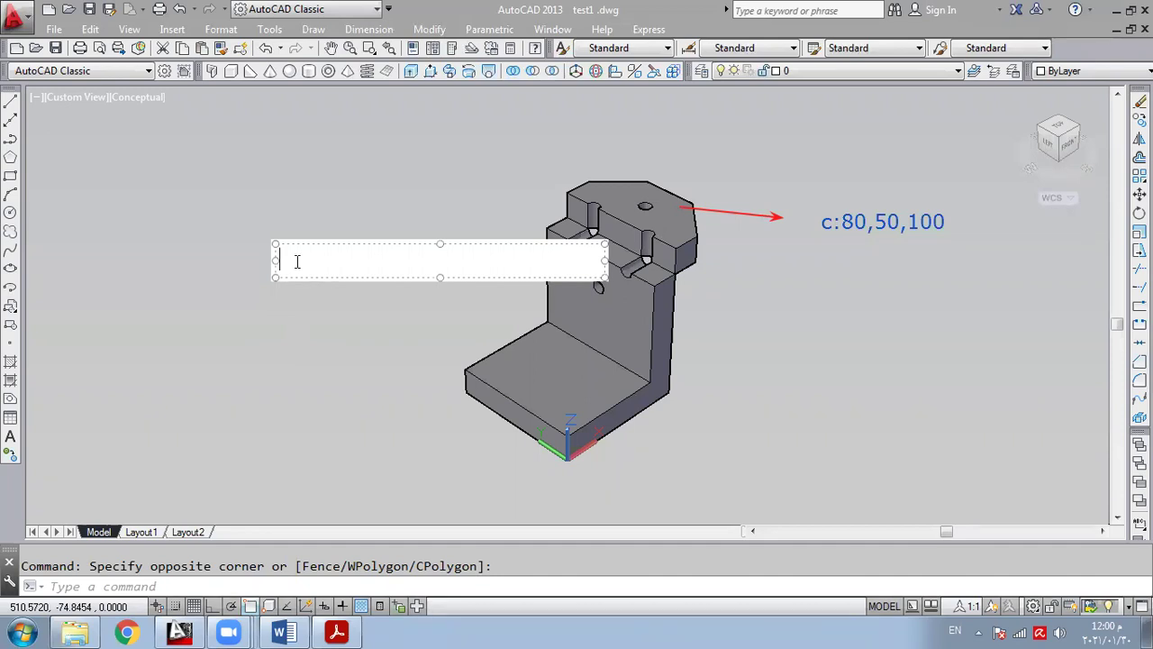
text(c)
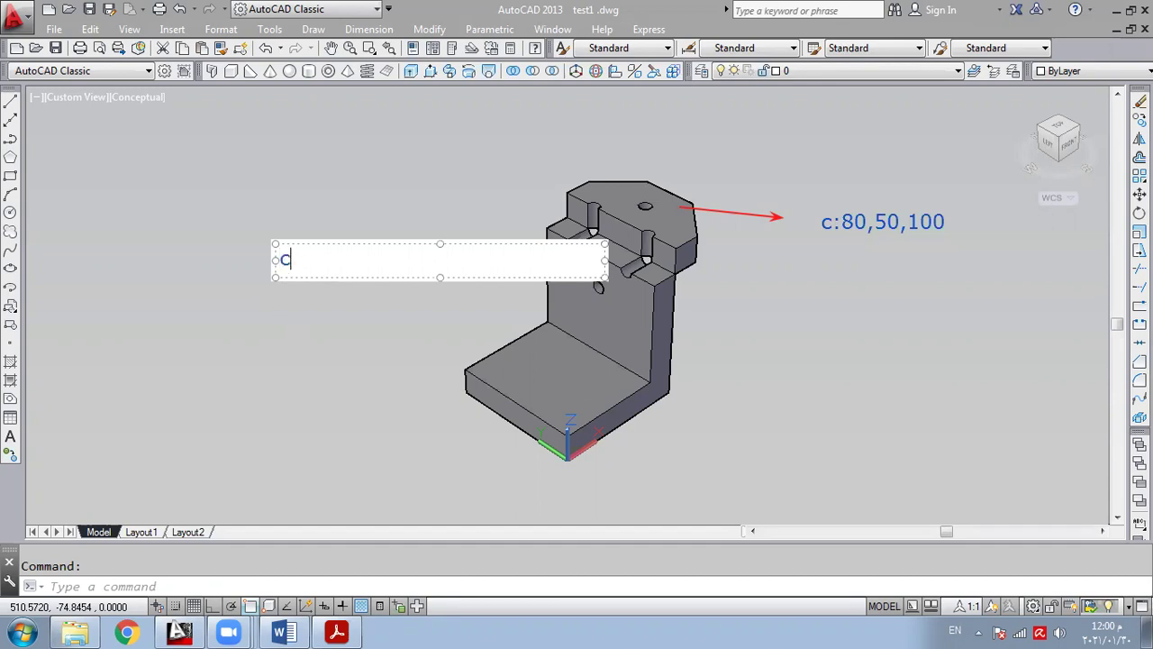
text(: 0,0,0)
click(318, 398)
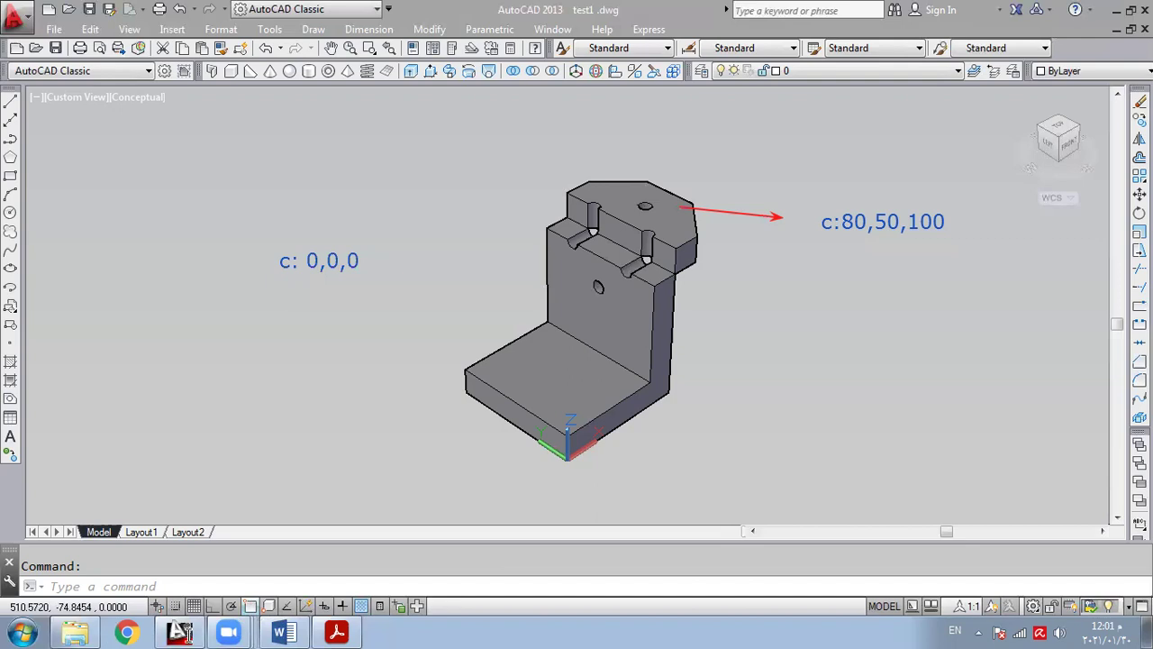
- Open the AutoCAD command history window and clear the annotations from the screen
click(179, 629)
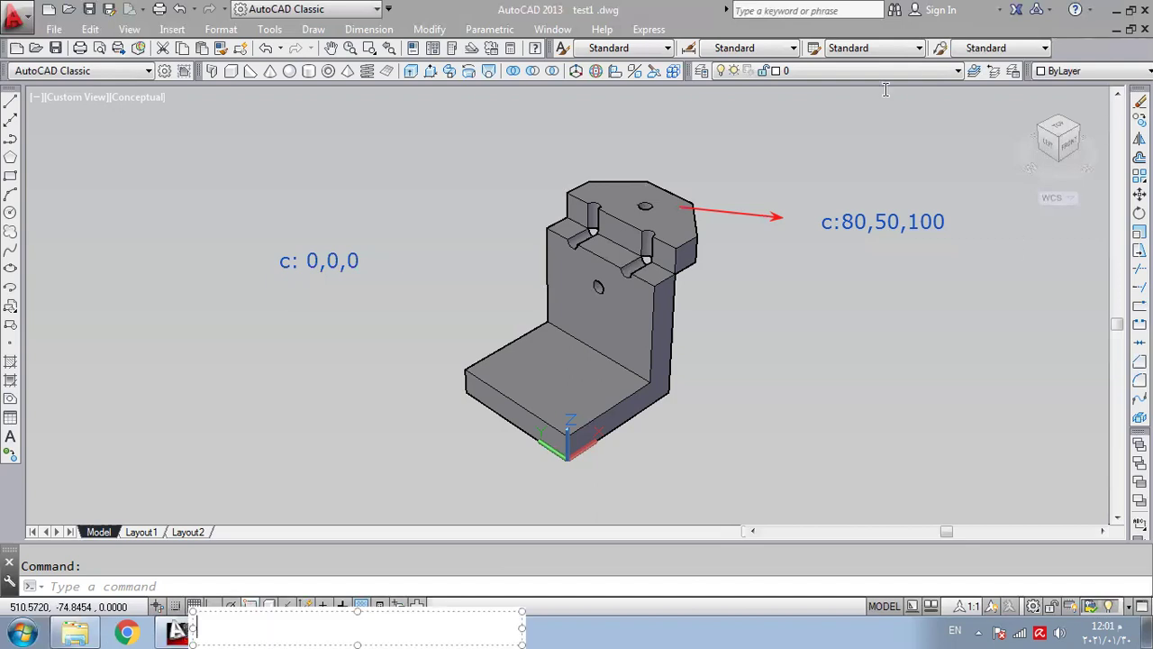
click(184, 623)
click(180, 626)
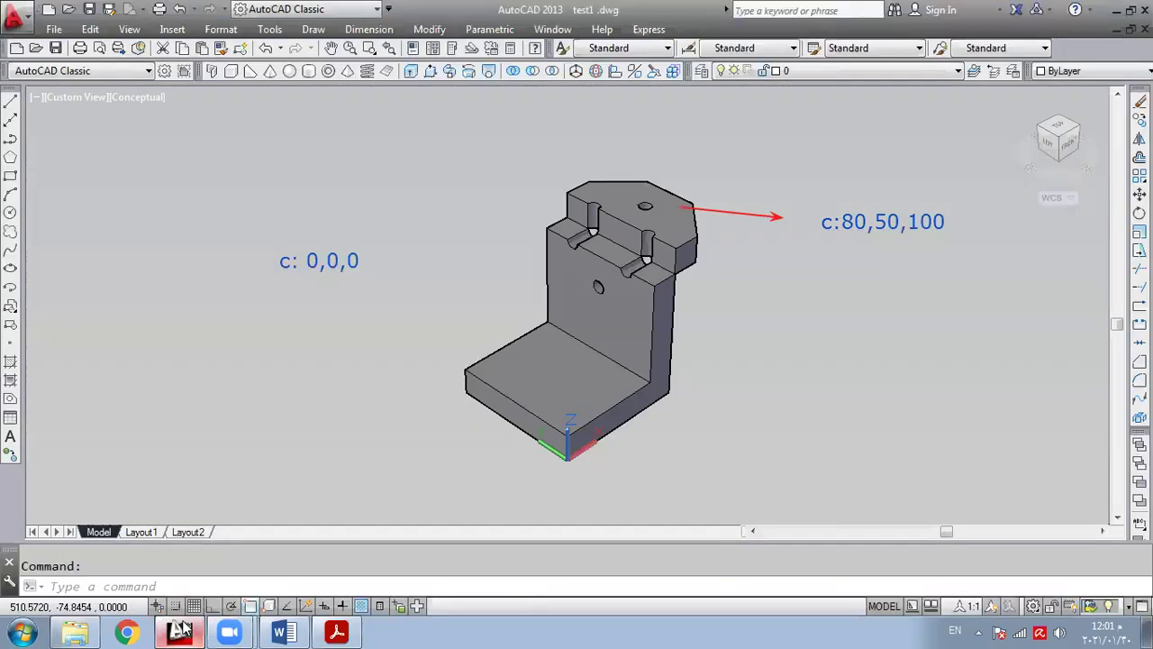
key(F2)
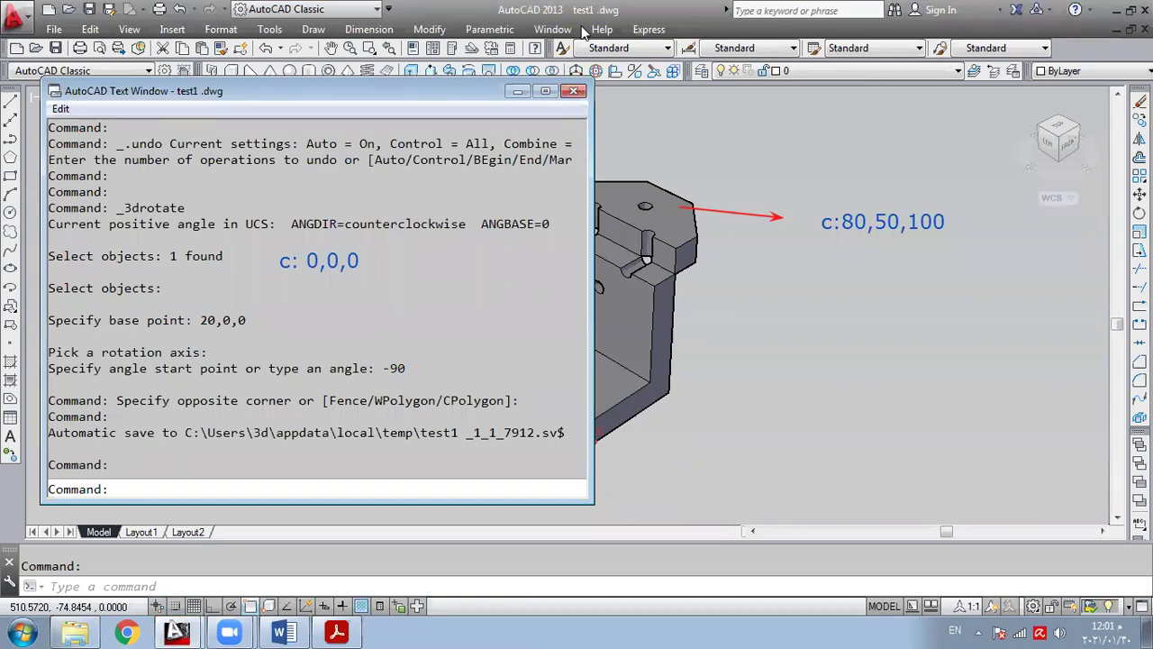
key(ctrl+2)
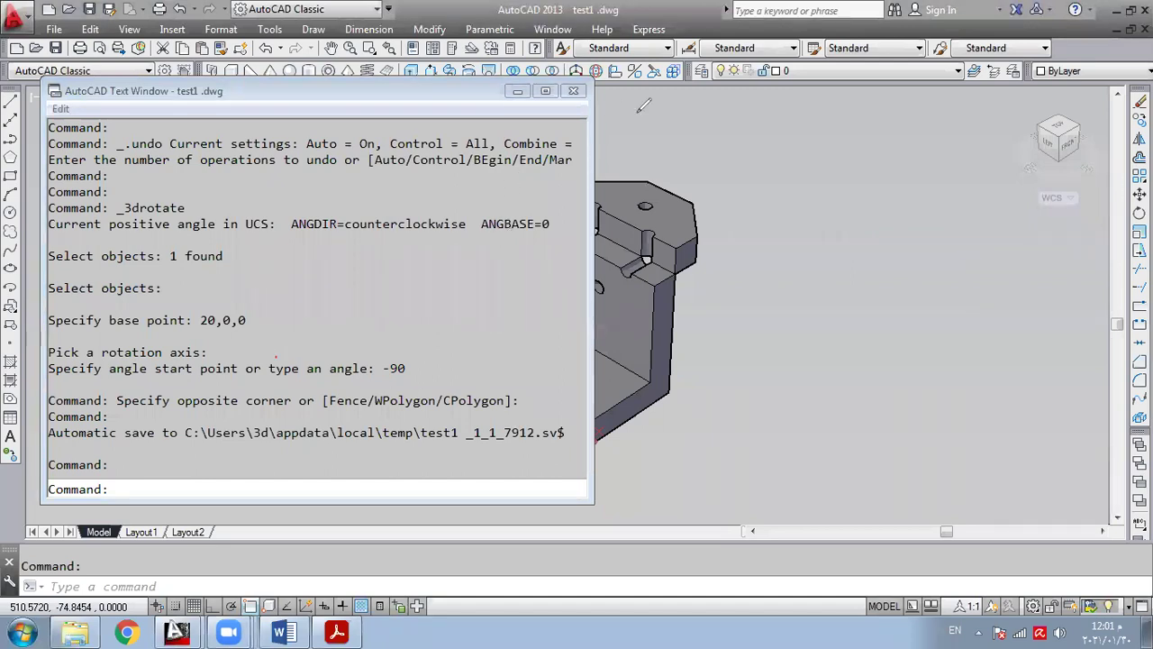
click(302, 307)
- Copy the lines of the UCS command that sets the new origin at 80,50,100 from the command history
scroll(302, 311, up, 1)
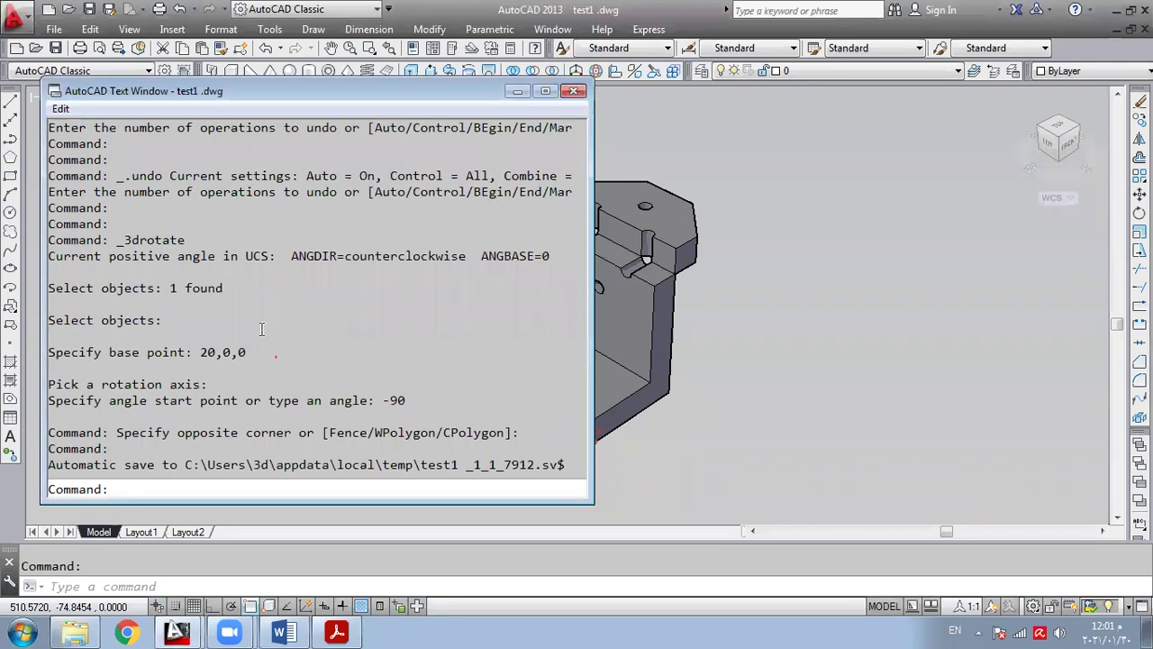
scroll(219, 357, up, 1)
scroll(219, 358, up, 8)
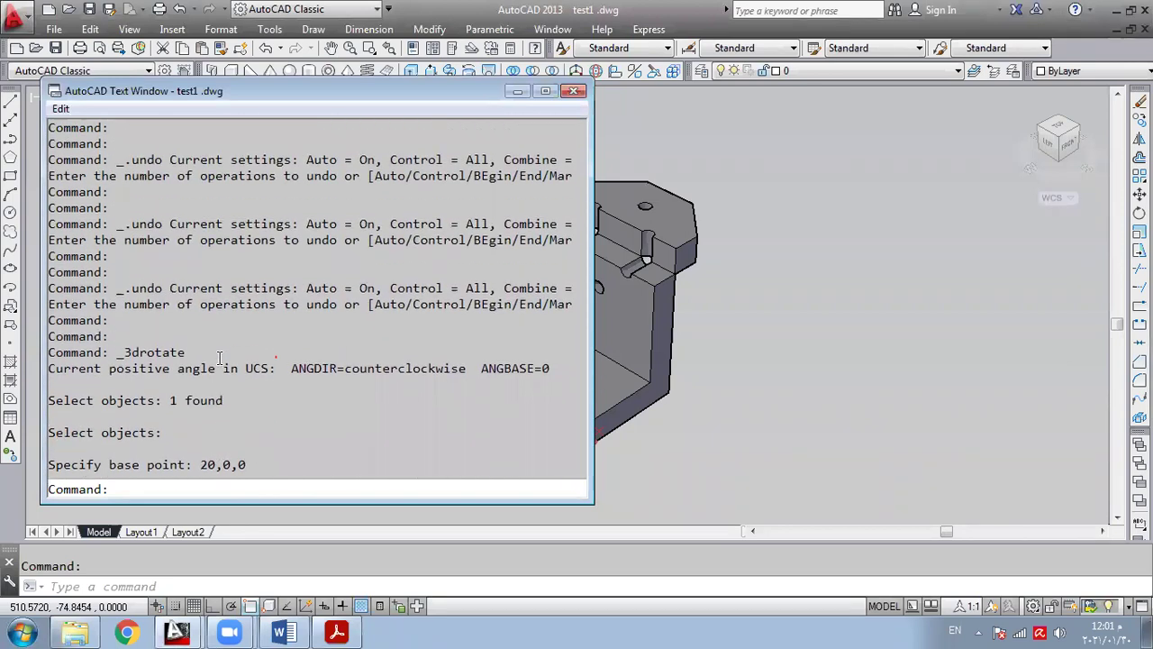
scroll(219, 358, up, 12)
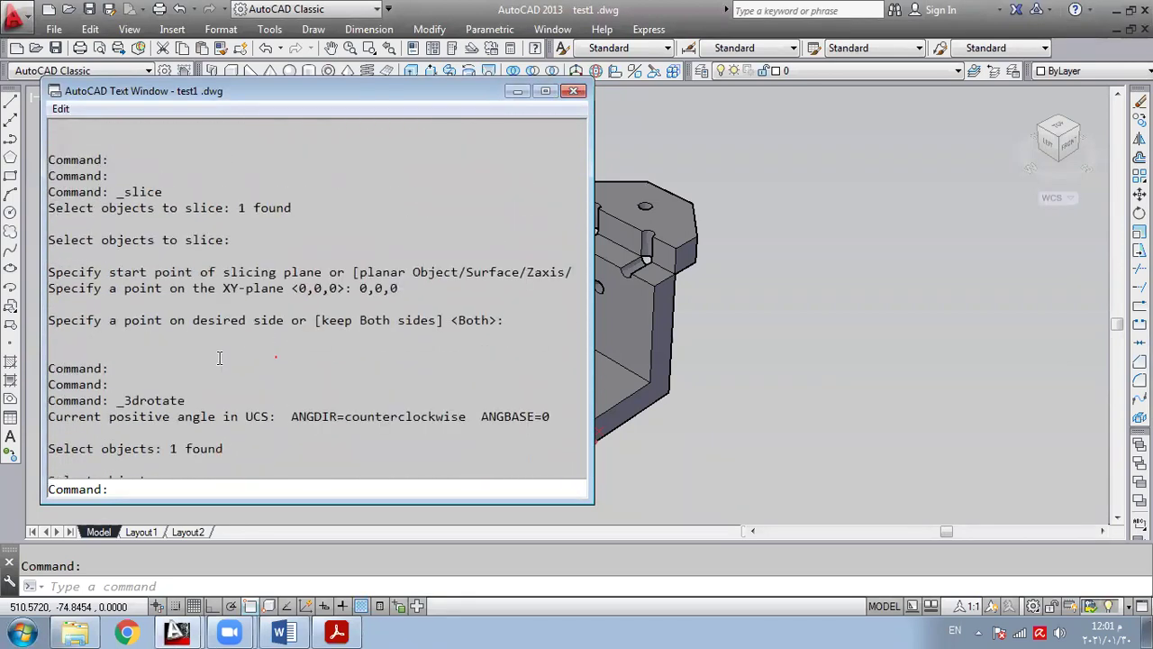
scroll(219, 358, up, 10)
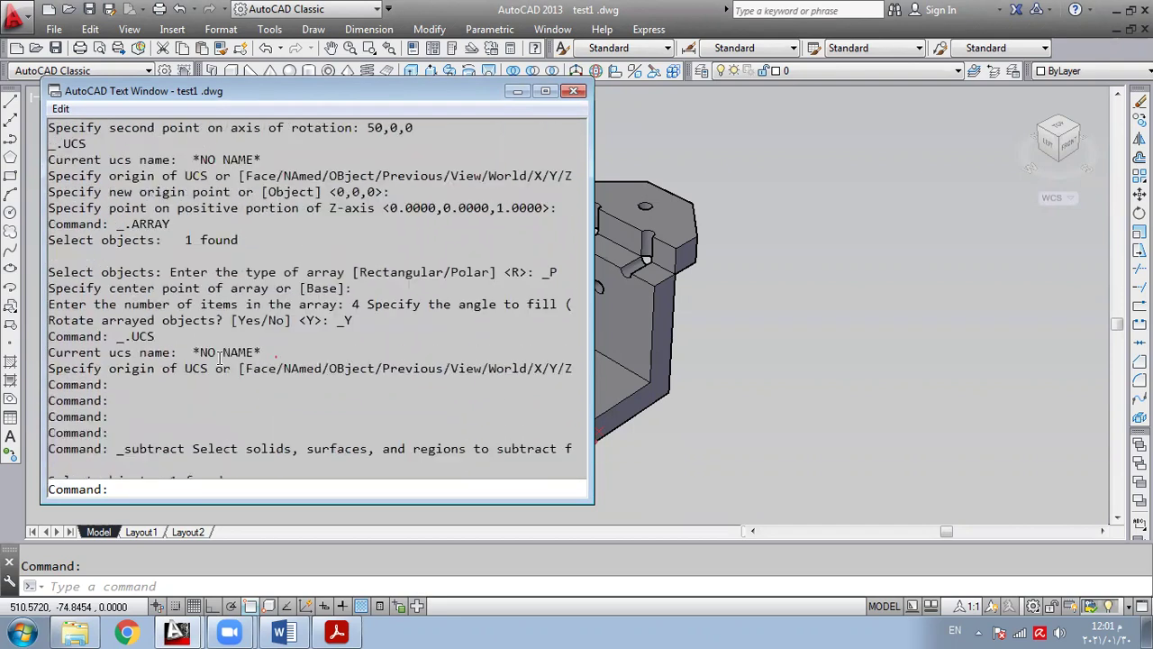
scroll(219, 358, up, 7)
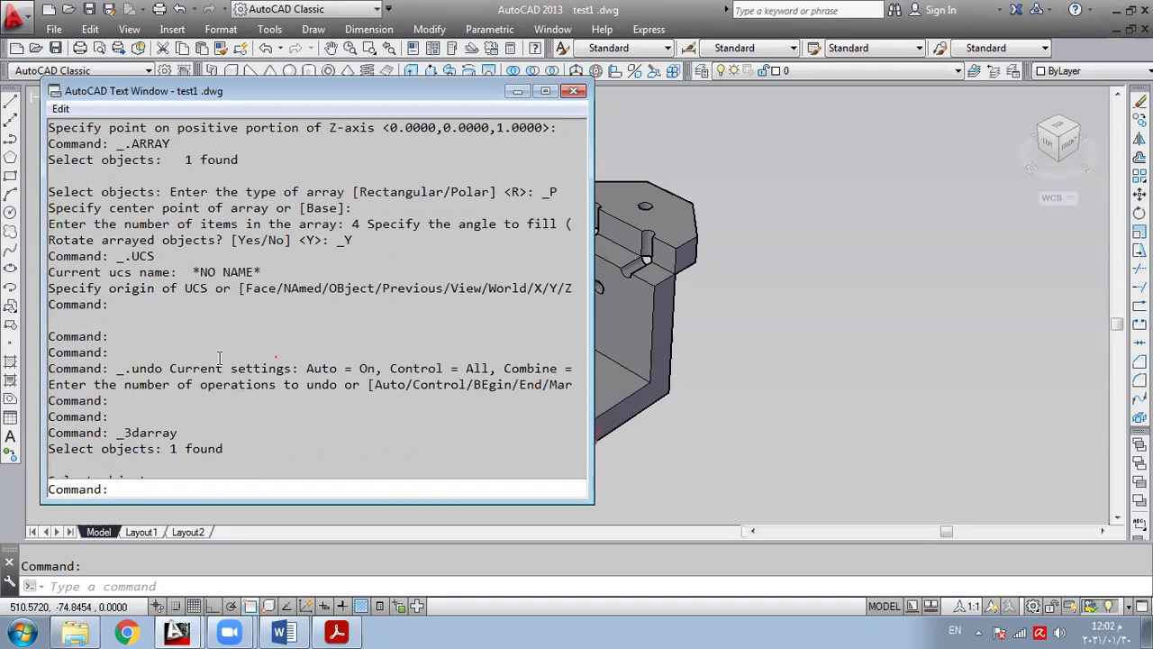
scroll(219, 358, up, 6)
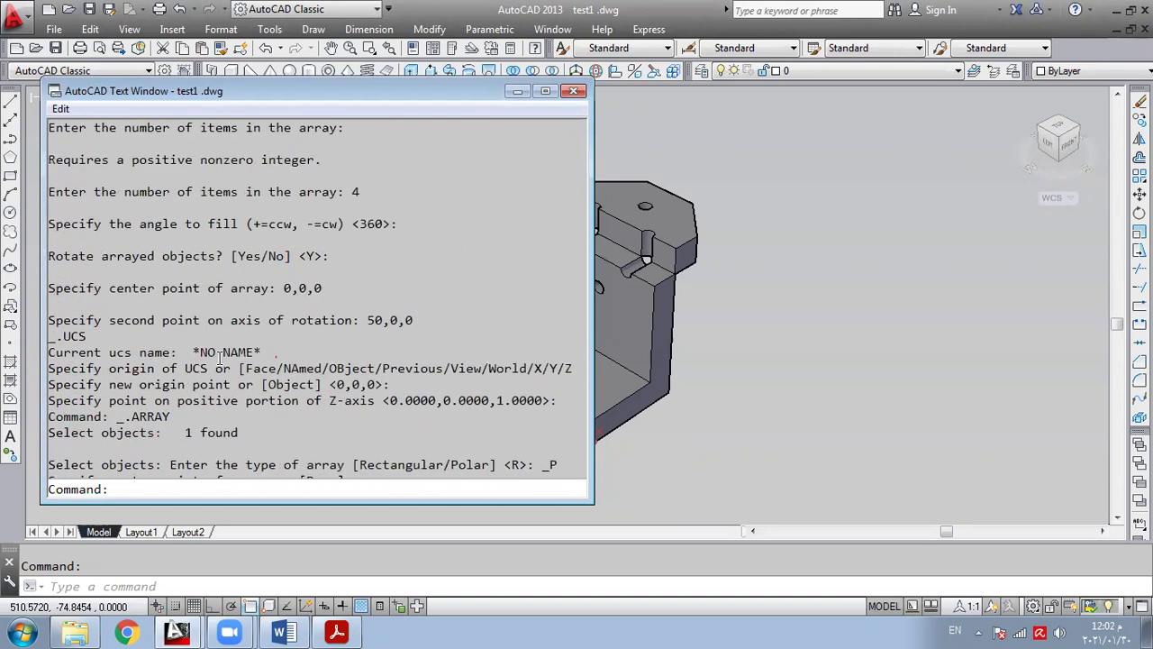
scroll(219, 357, up, 2)
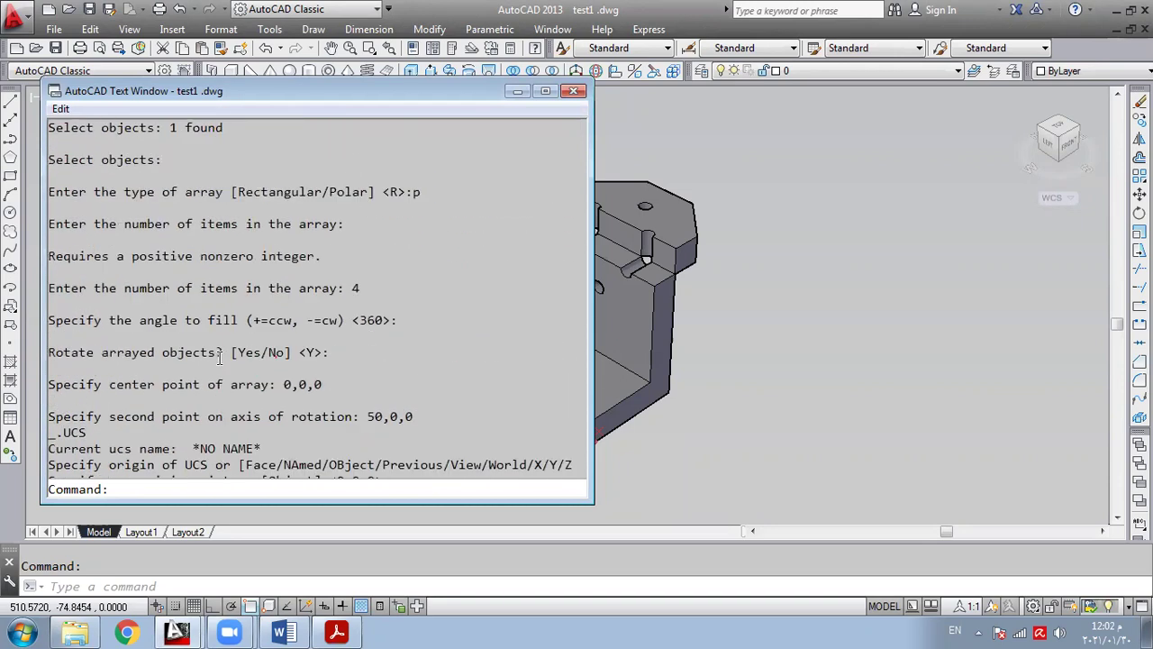
scroll(219, 358, up, 9)
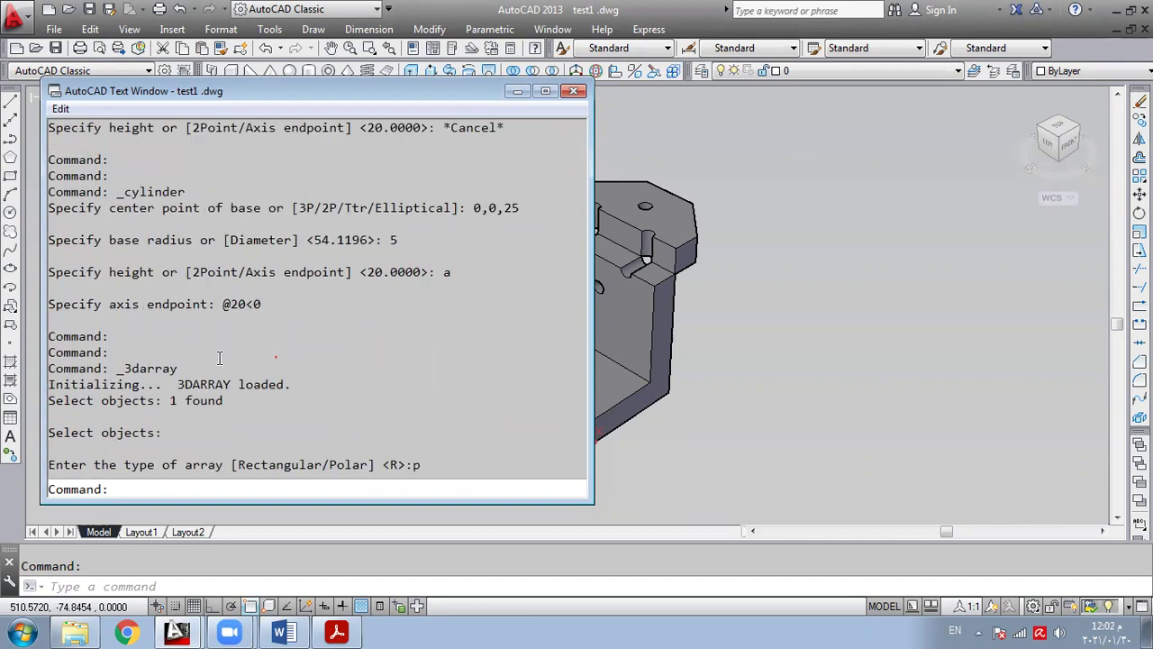
scroll(219, 358, up, 12)
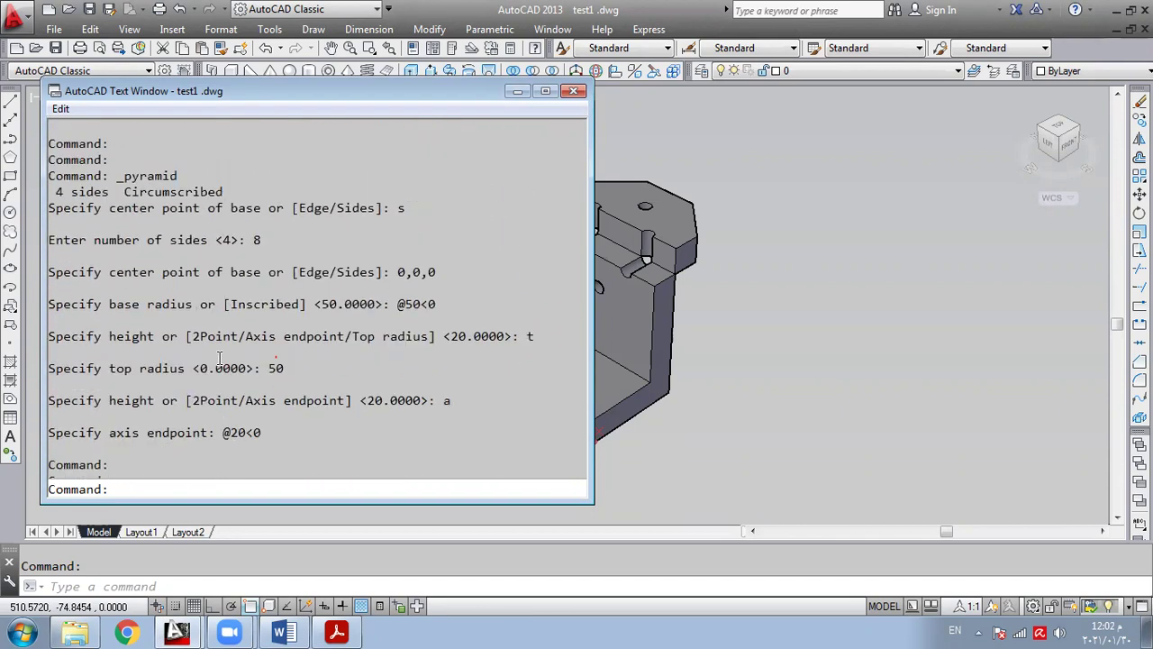
scroll(218, 358, up, 5)
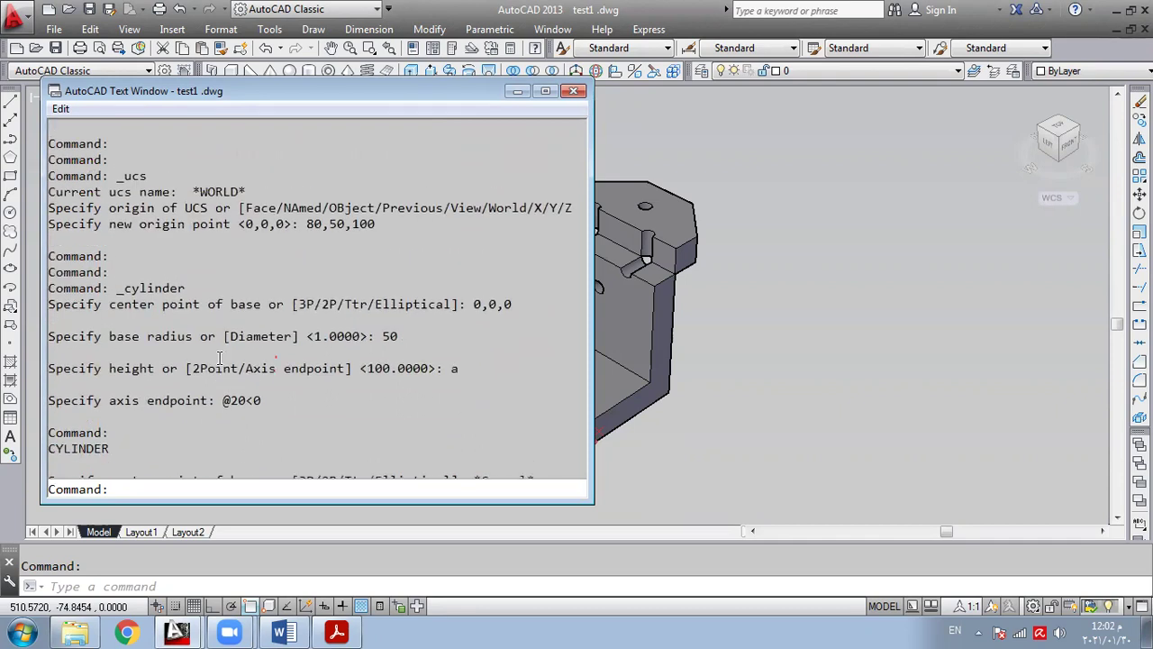
scroll(219, 357, up, 1)
drag(50, 208, 377, 259)
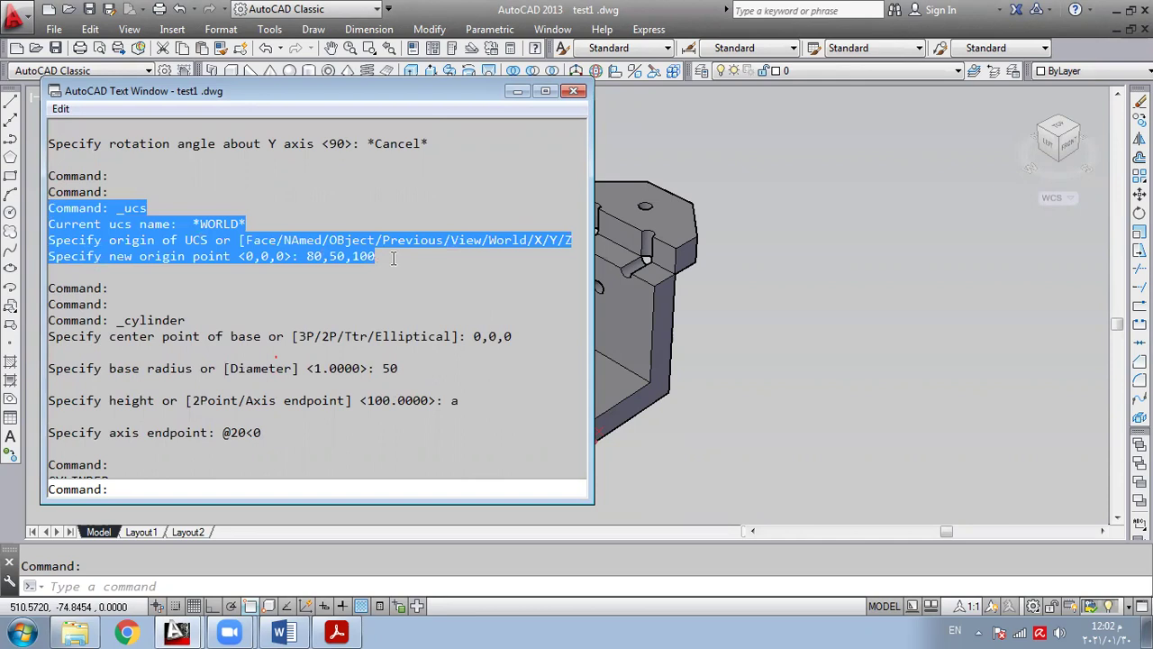
right_click(280, 250)
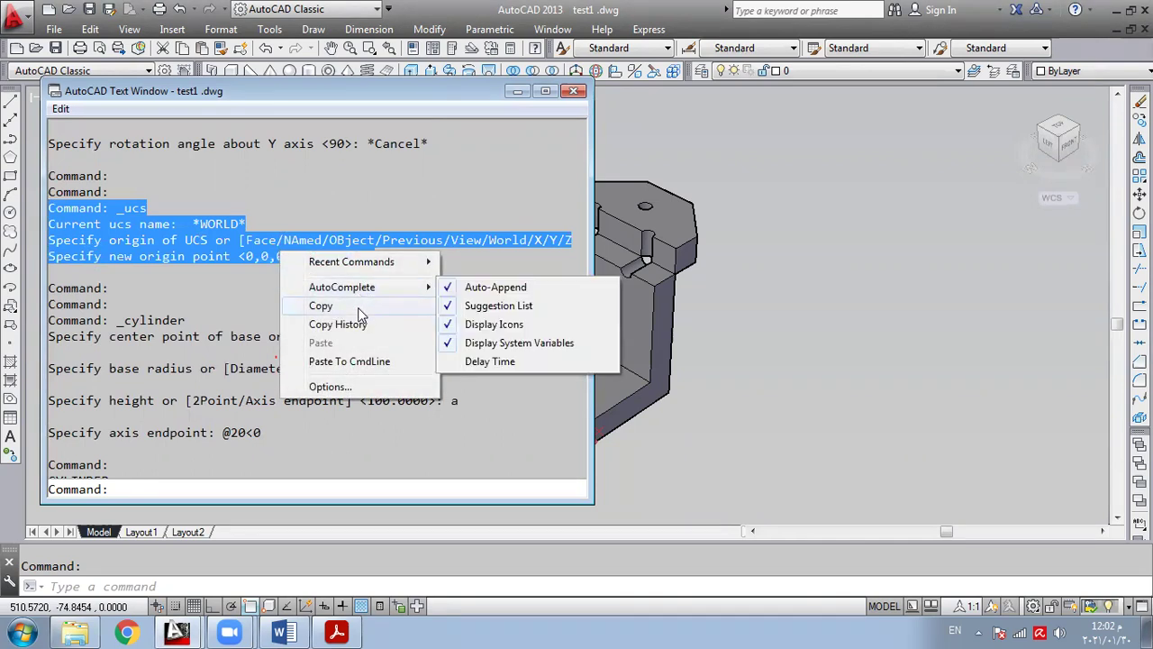
click(321, 306)
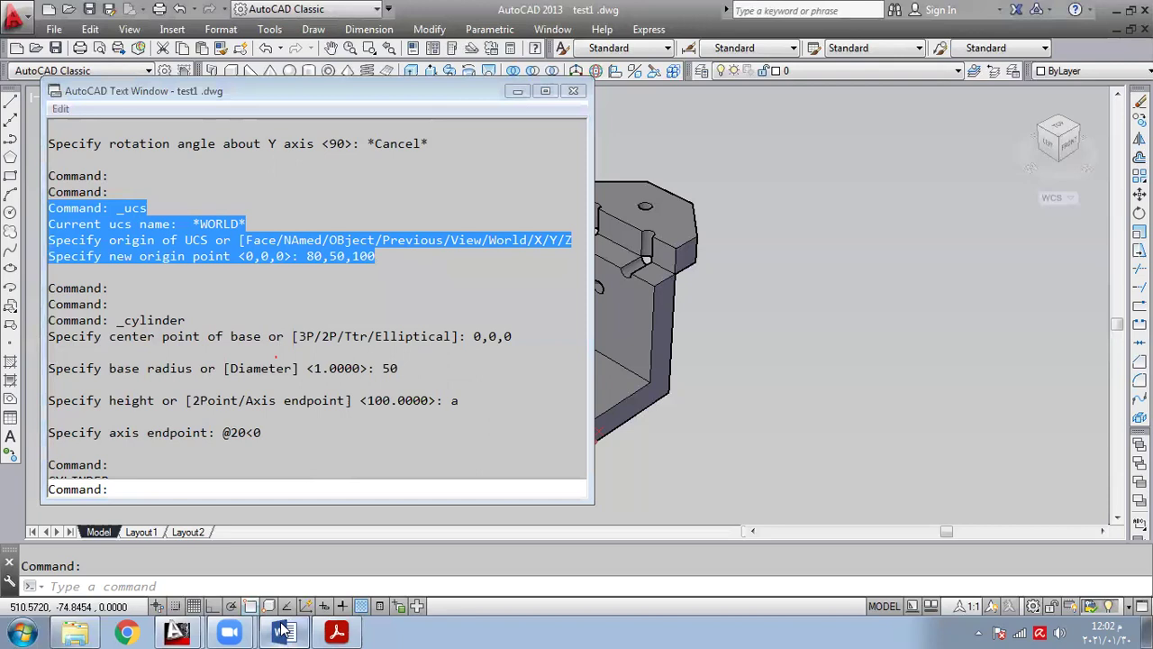
- Switch to Word, set the blank document's text direction to left-to-right, and paste the copied UCS command lines
click(281, 633)
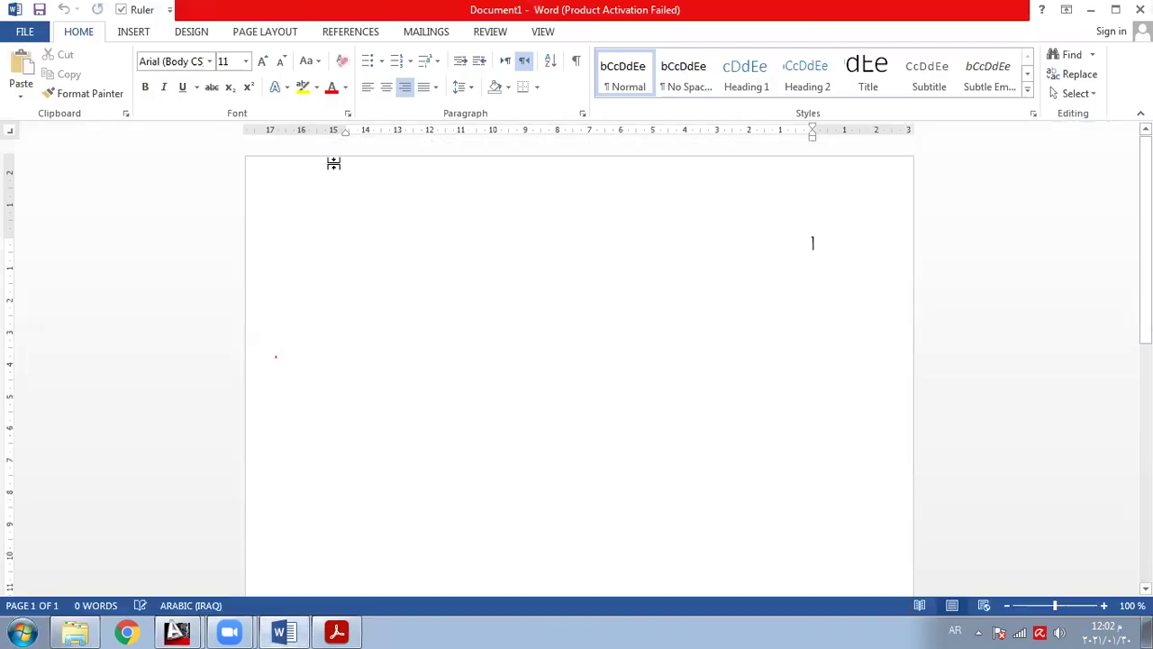
click(505, 63)
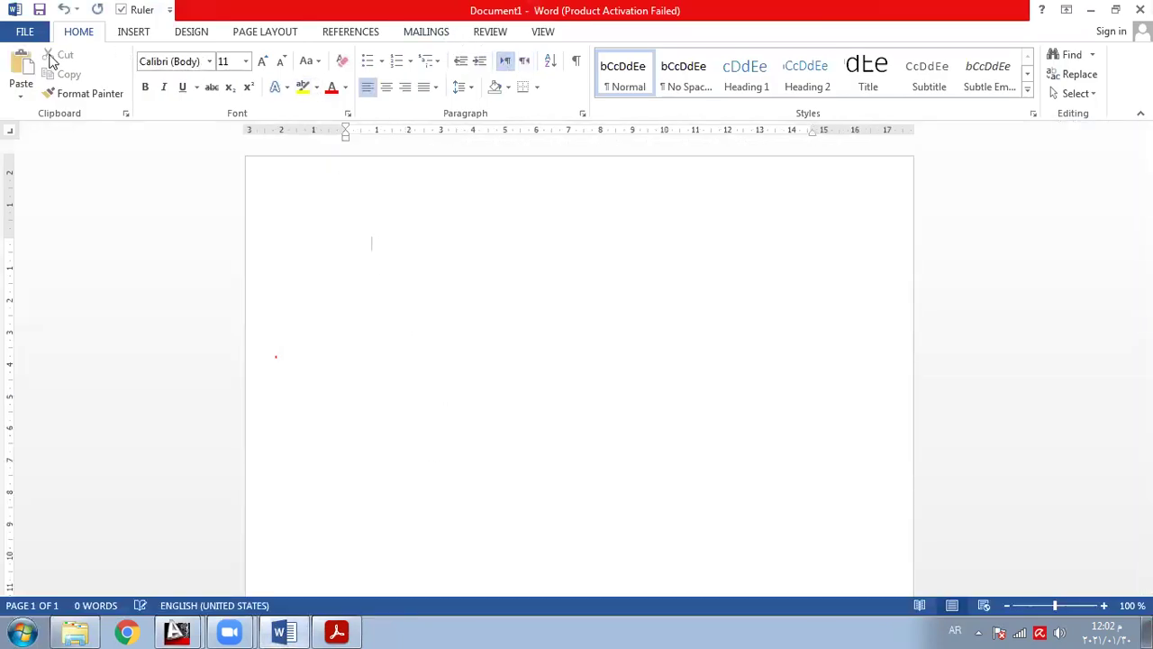
key(ctrl+v)
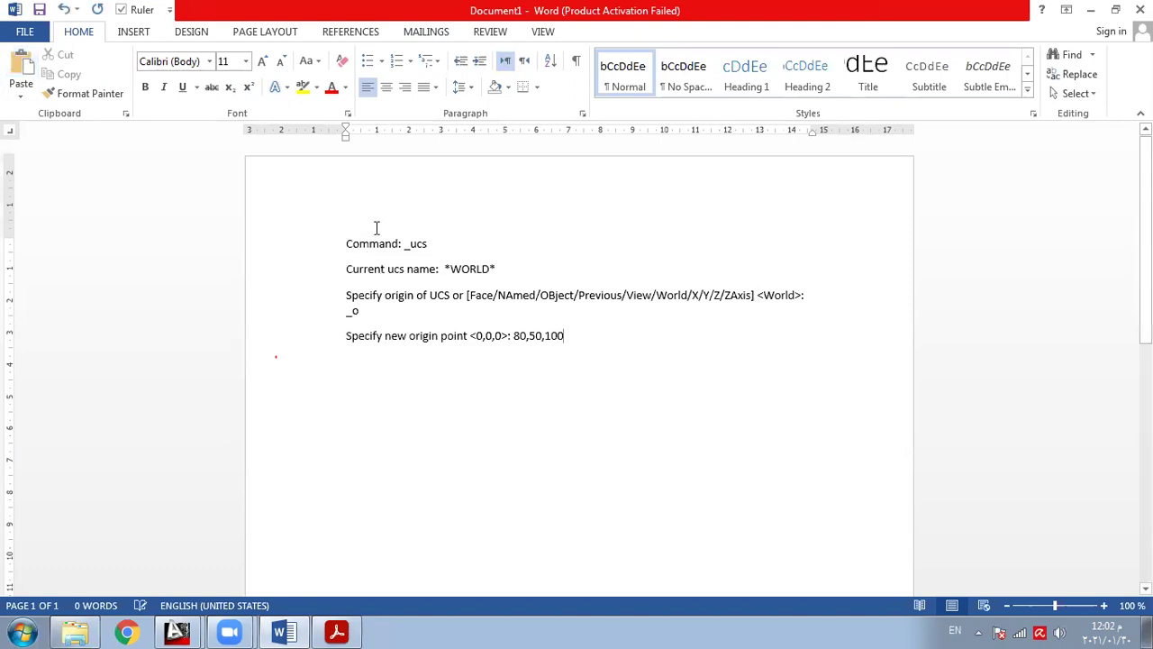
- Format all the pasted command lines as bold with a font size of 14
drag(346, 236, 505, 348)
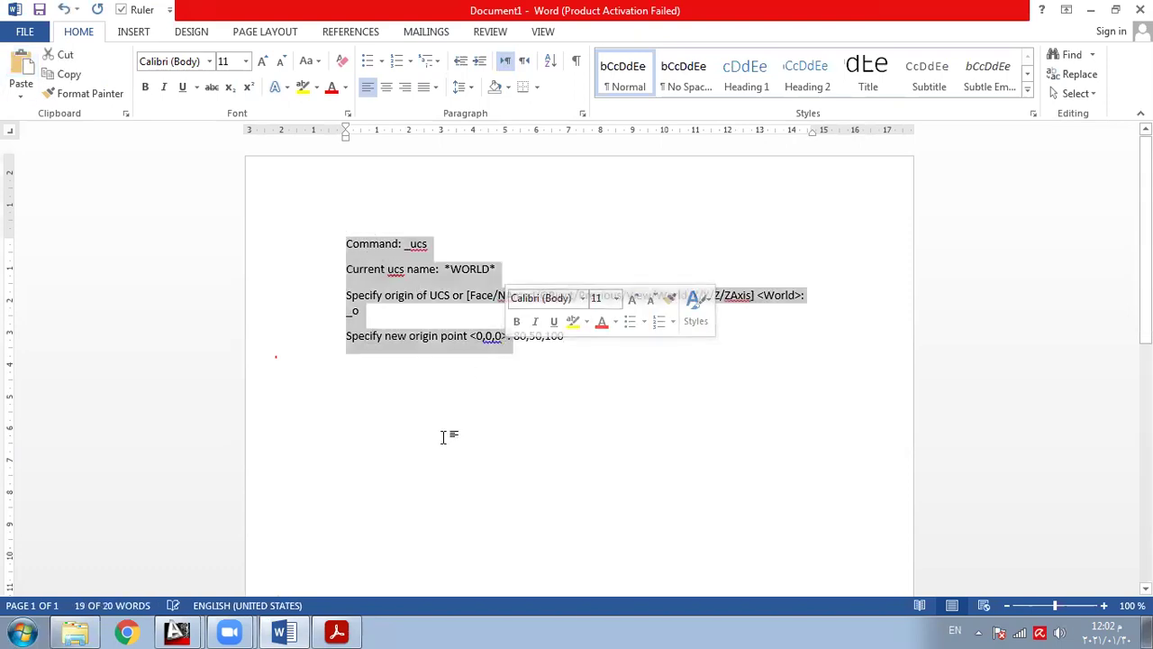
drag(416, 422, 415, 423)
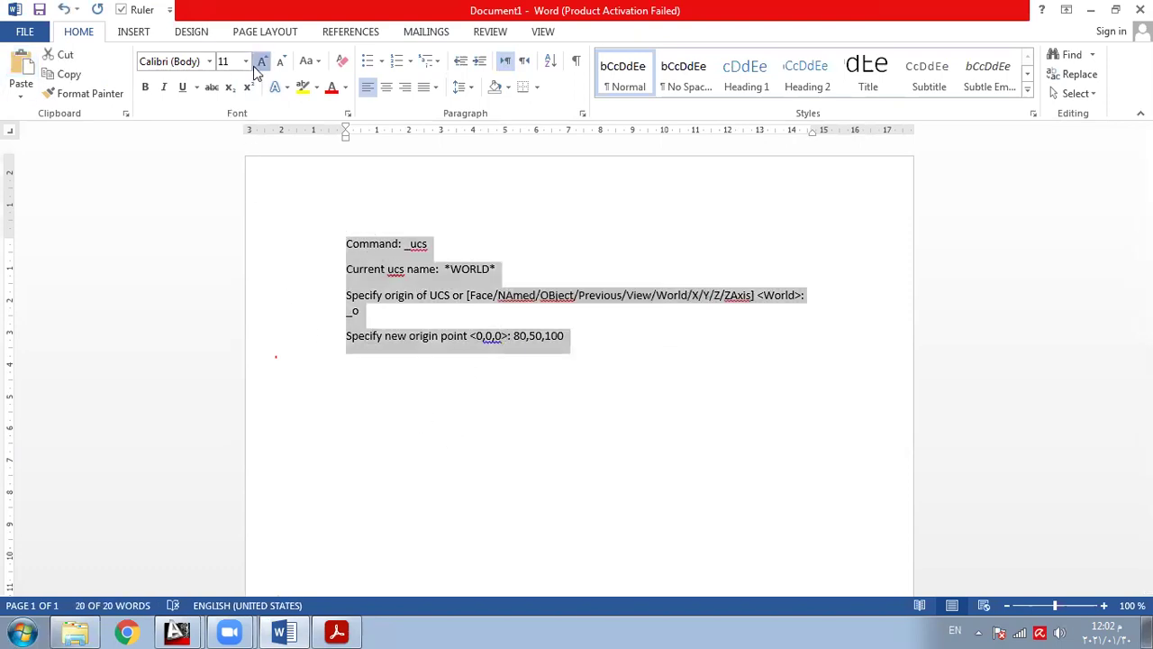
click(145, 86)
key(ctrl+b)
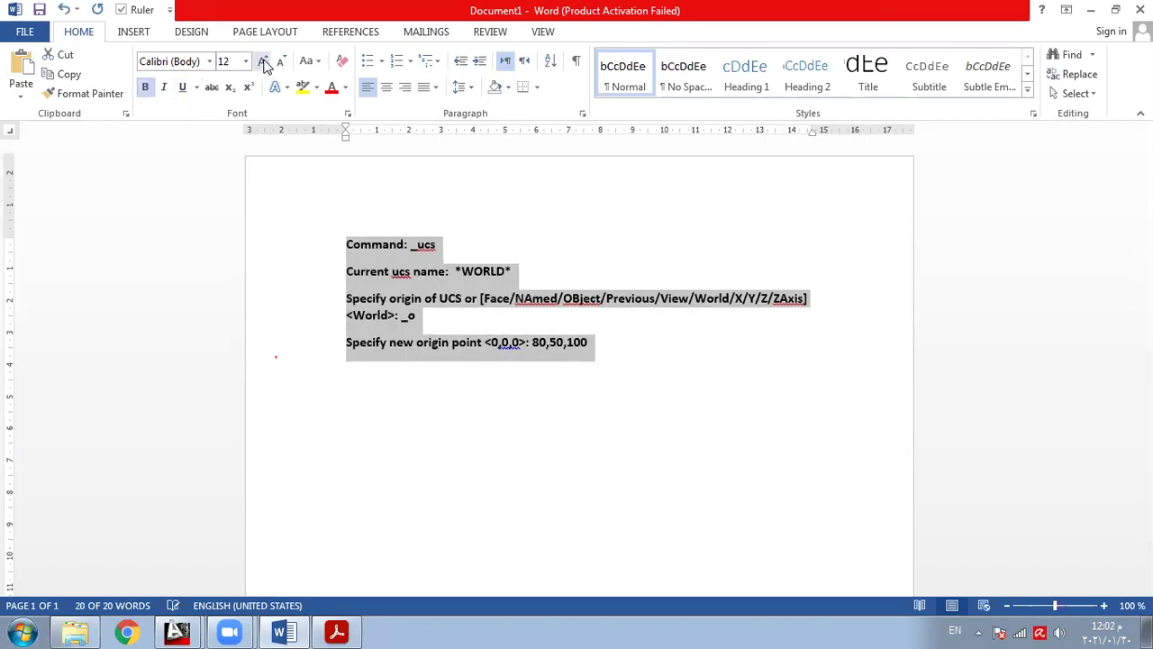
click(262, 61)
- Remove the underscore before "ucs" and replace the current-UCS-name and origin-option lines with a single capital O
click(424, 276)
click(420, 246)
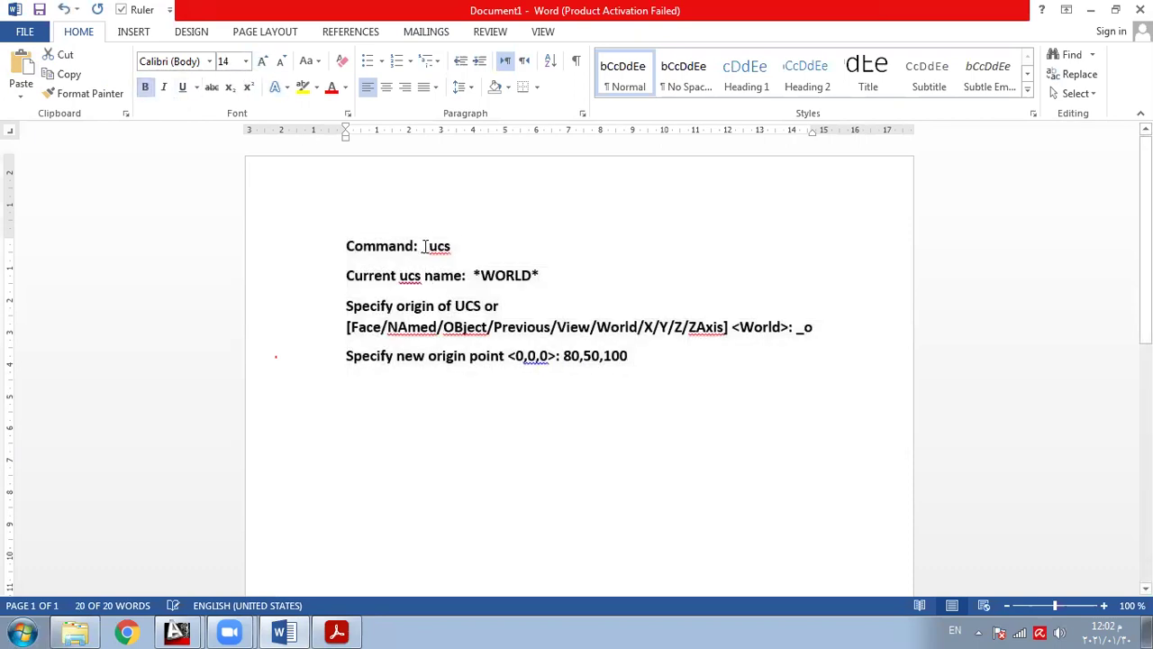
key(Delete)
drag(346, 272, 801, 338)
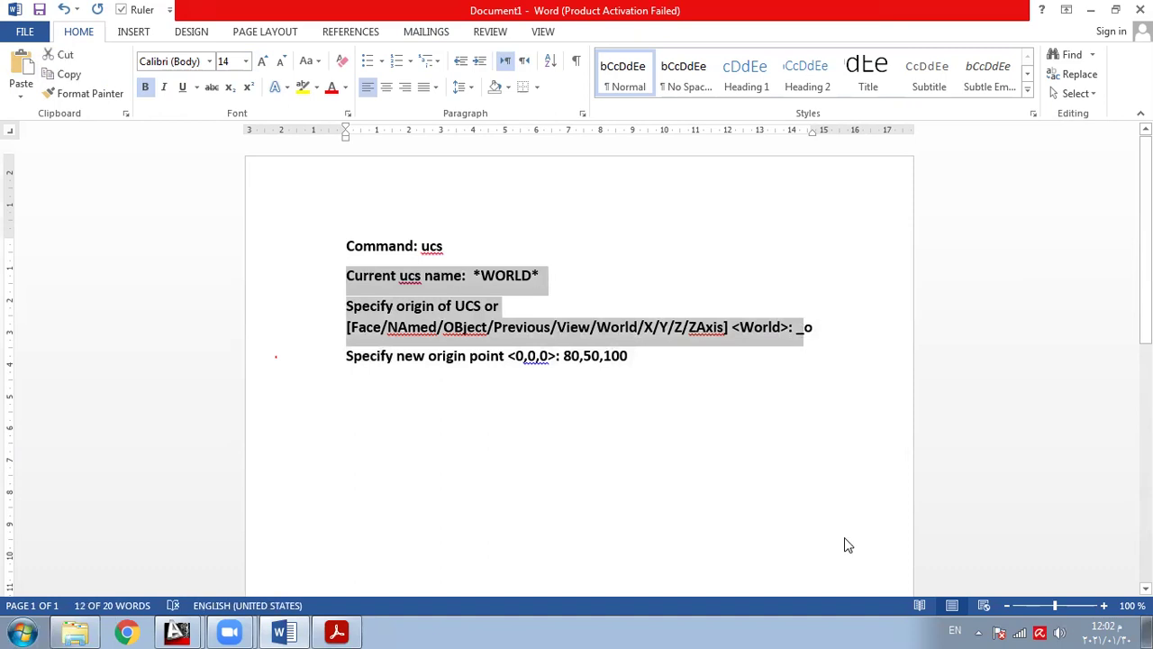
text(o)
key(Delete)
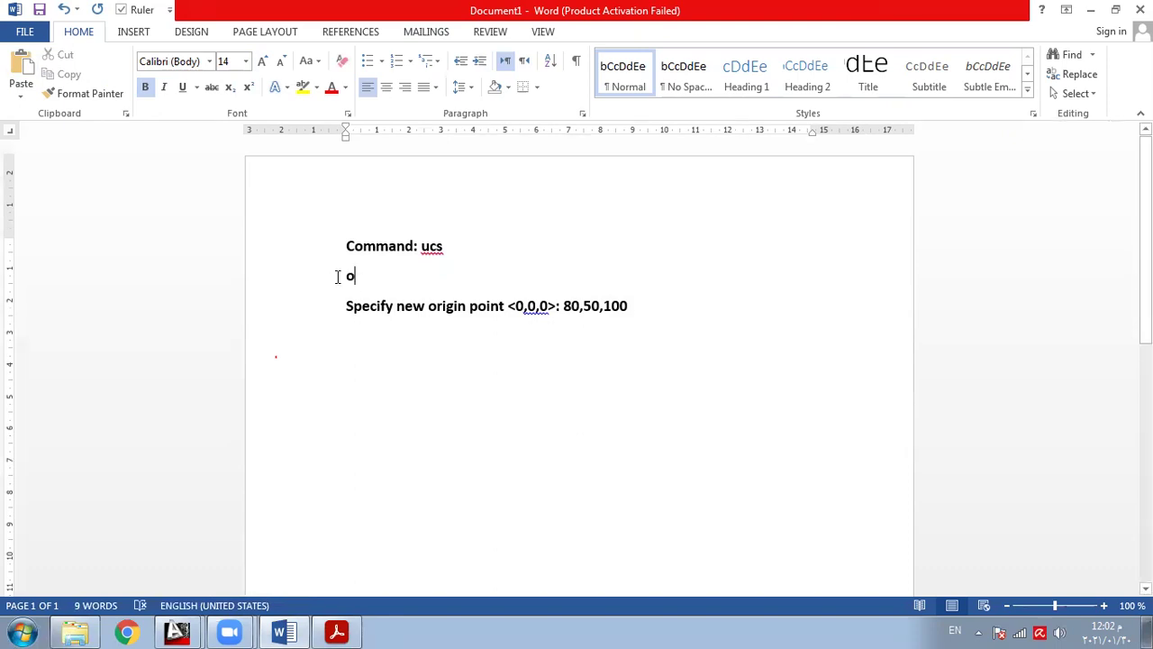
drag(350, 276, 353, 288)
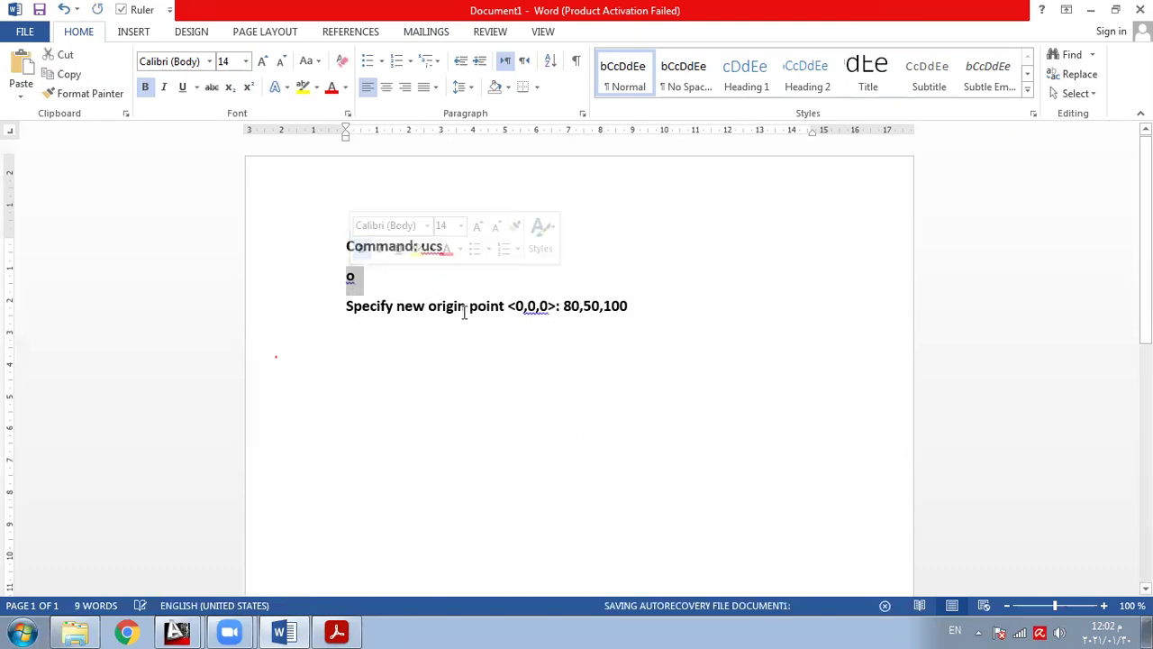
text(O)
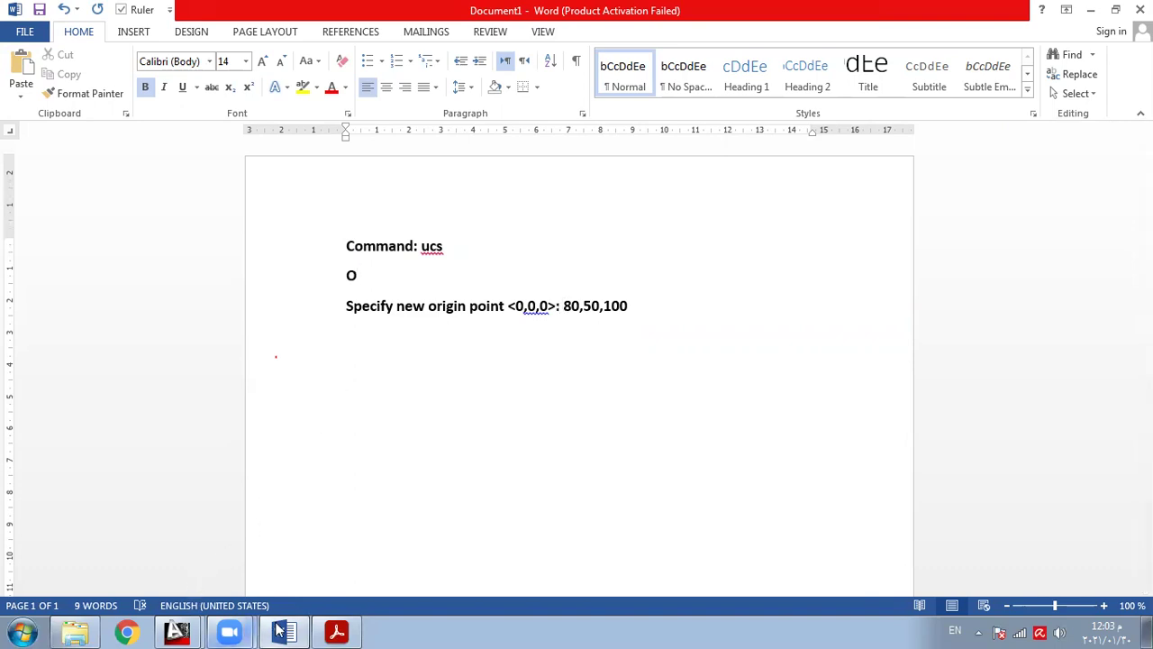
- Switch to the 3D AutoCAD lecture PDF and consult the section on the UCS Face option
click(334, 631)
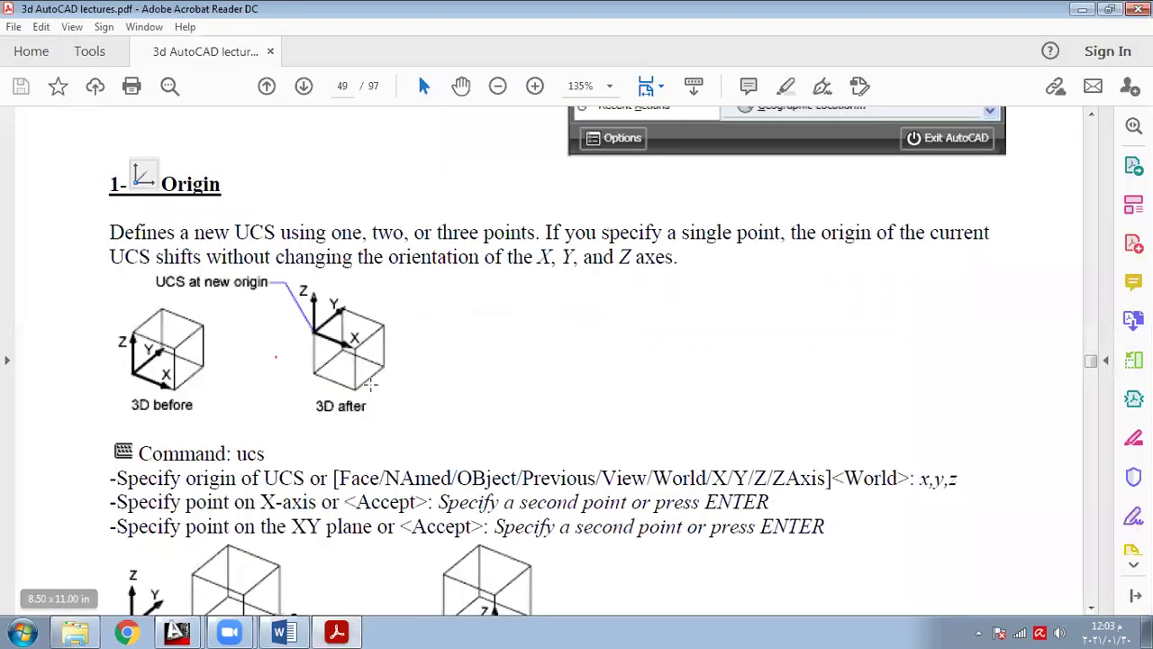
scroll(369, 384, down, 3)
scroll(370, 389, down, 10)
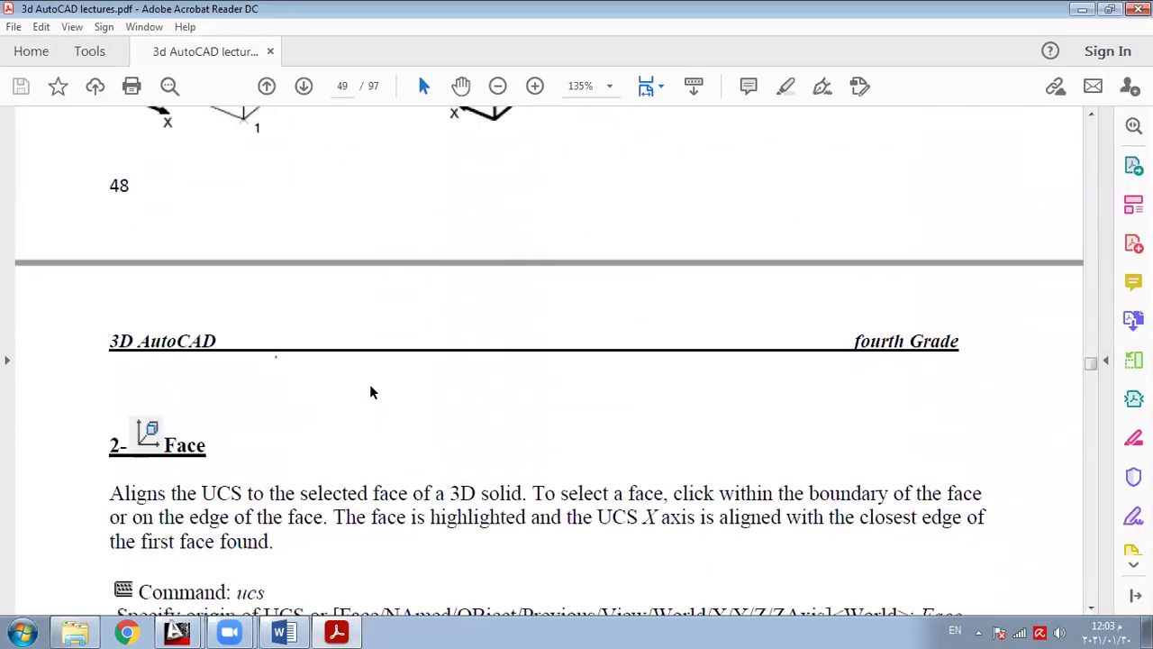
scroll(370, 392, down, 4)
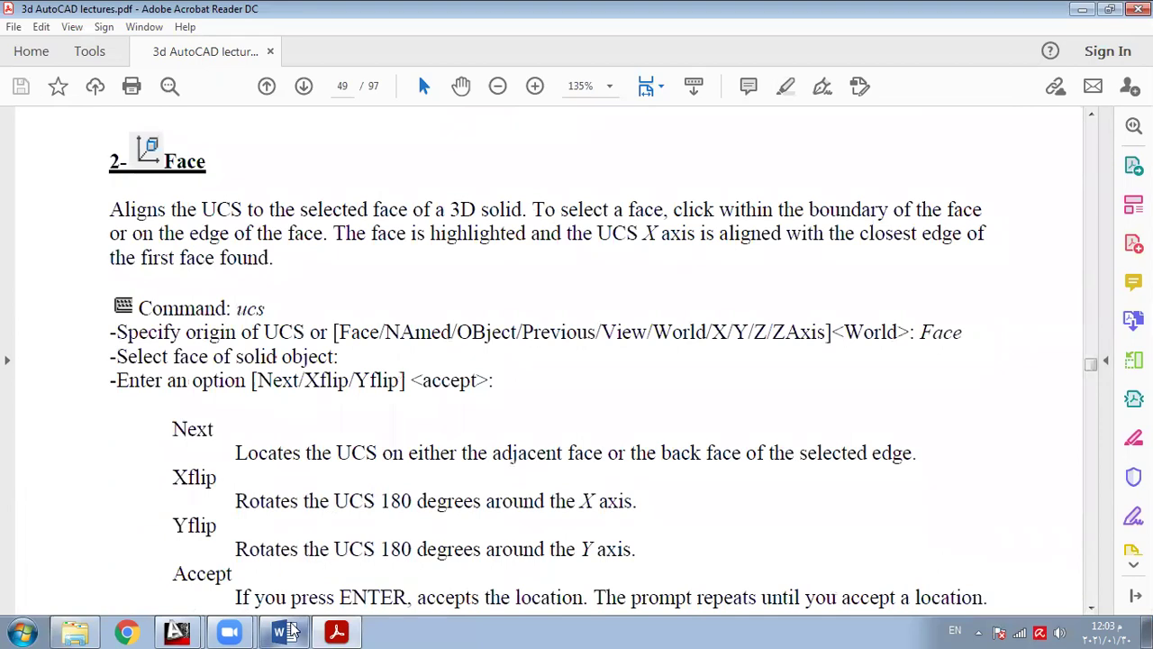
- Switch to AutoCAD's test1 drawing and erase the entire L-shaped bracket
click(189, 623)
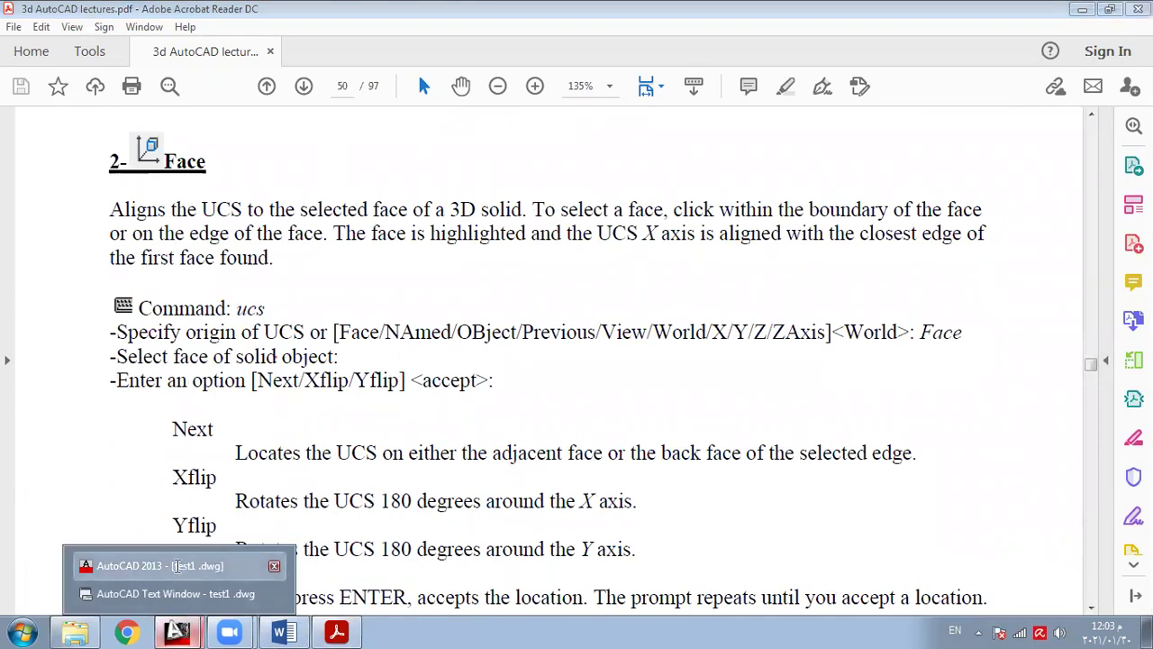
click(154, 556)
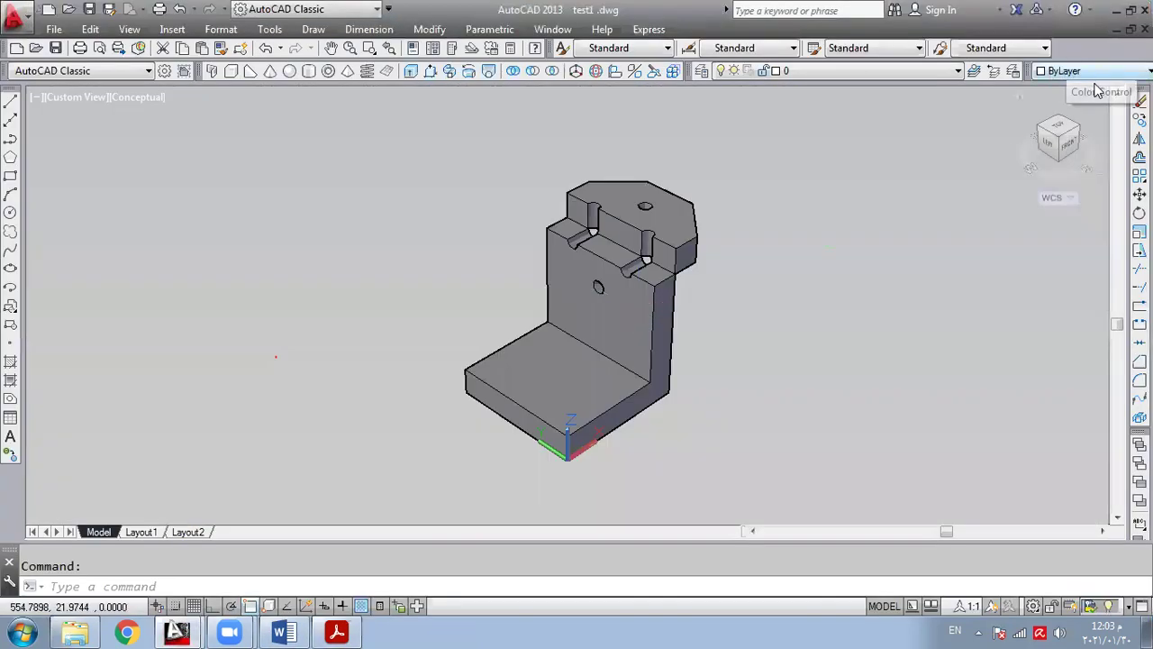
click(1140, 101)
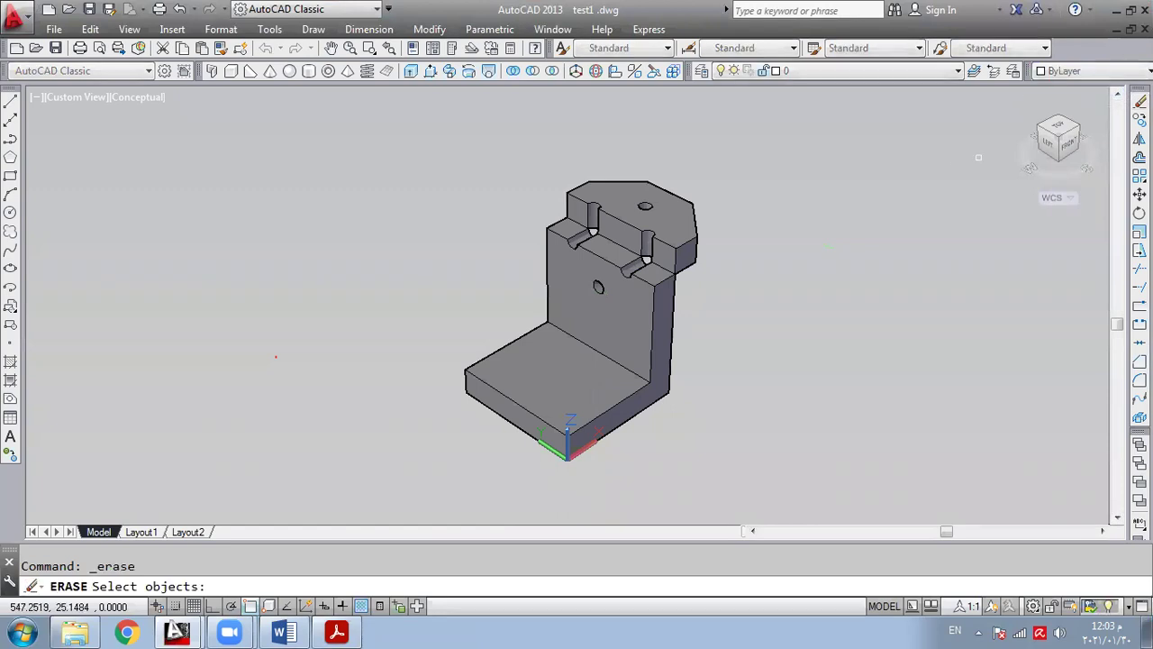
click(905, 148)
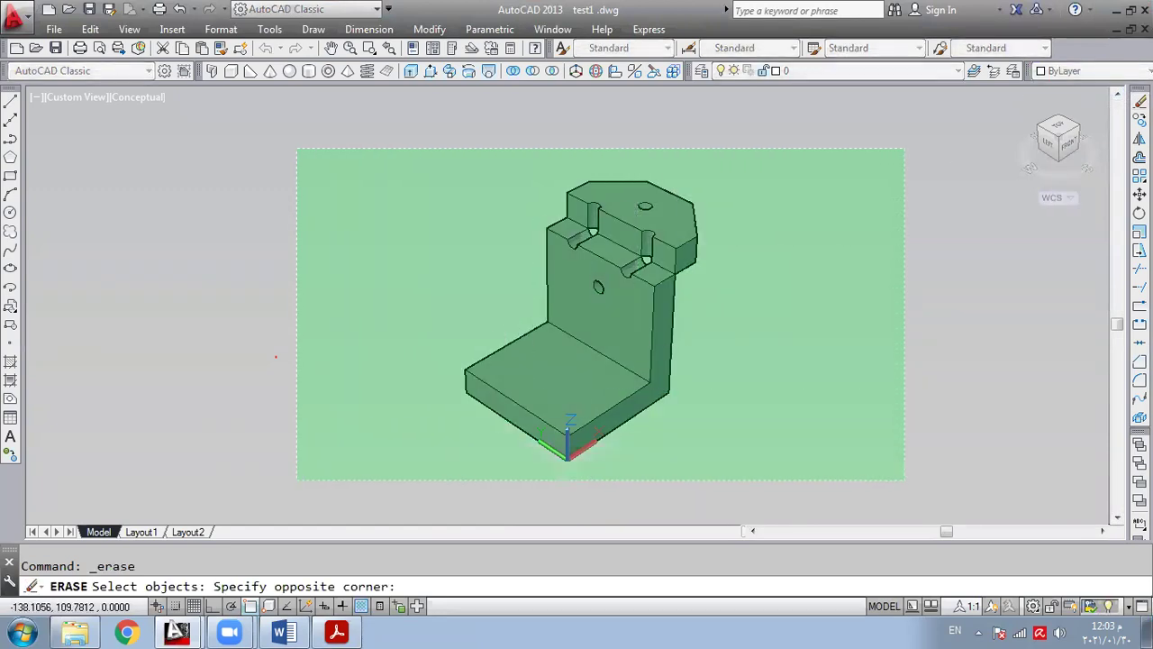
click(296, 480)
key(Return)
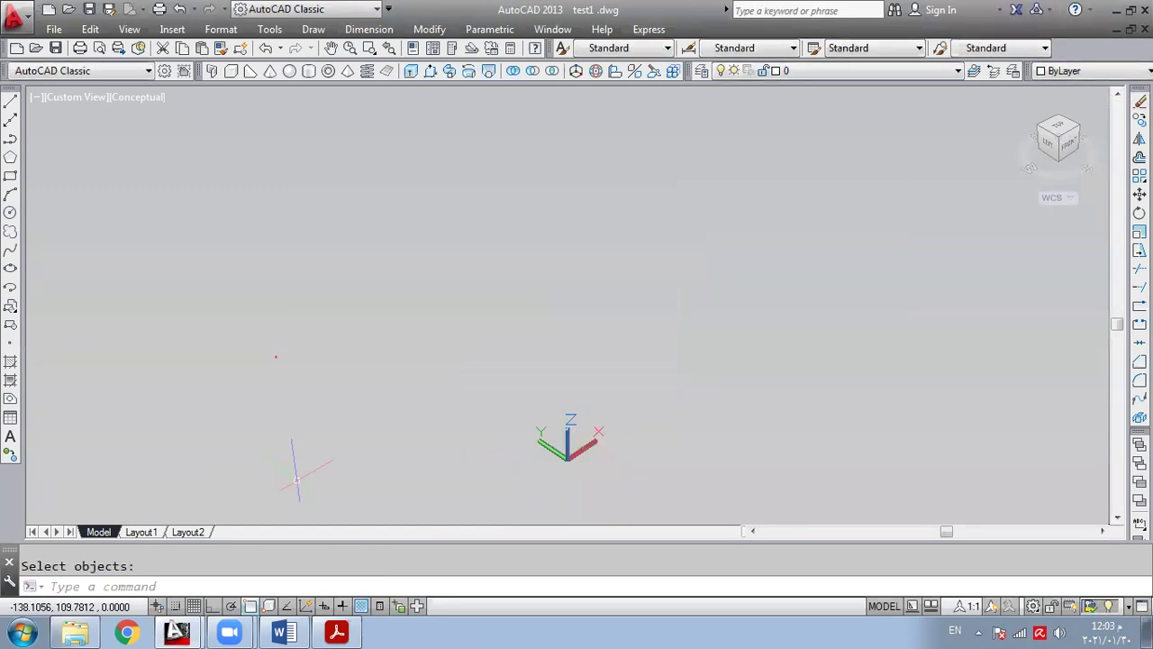
- Create a wedge with its first corner at 40,0,0 and its other corner at @-40,40,40
click(249, 72)
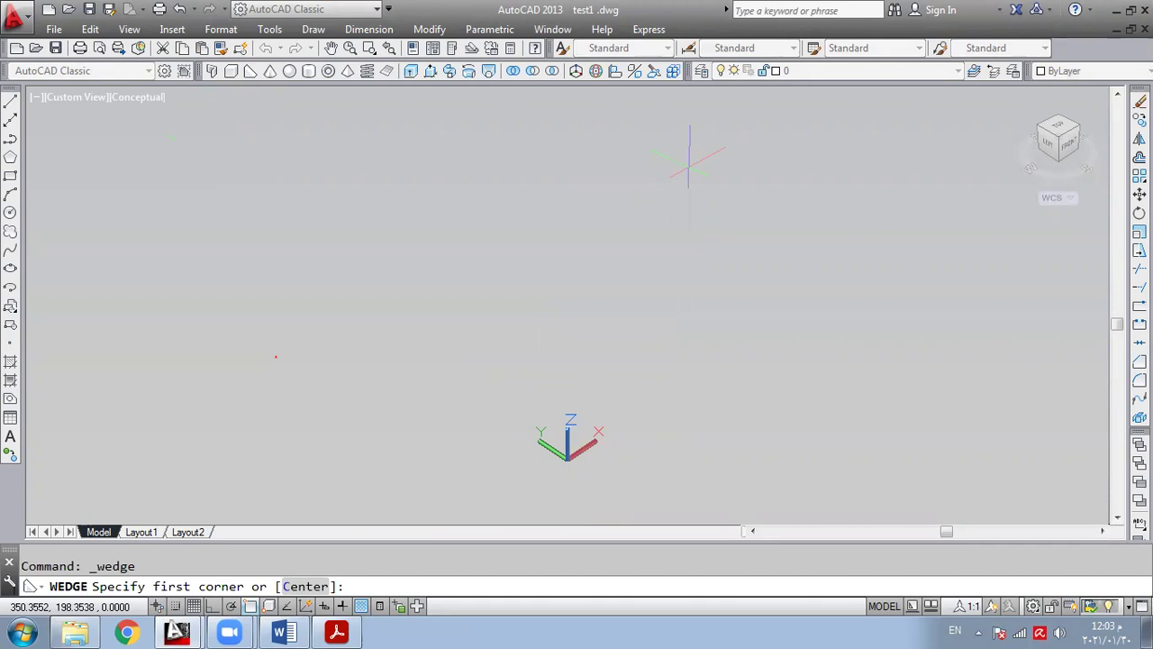
text(40,0,0)
key(Return)
text(@-40,40,40)
key(Return)
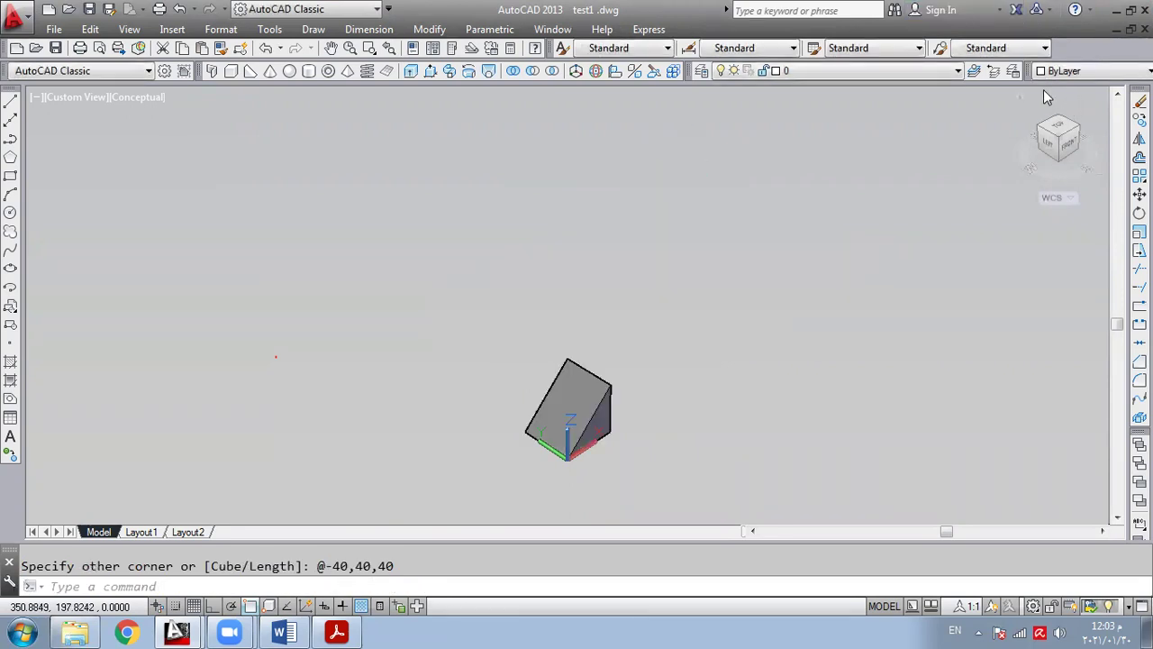
- Zoom to the wedge's extents and pan so that the whole solid and the UCS icon can be viewed
middle_click(805, 322)
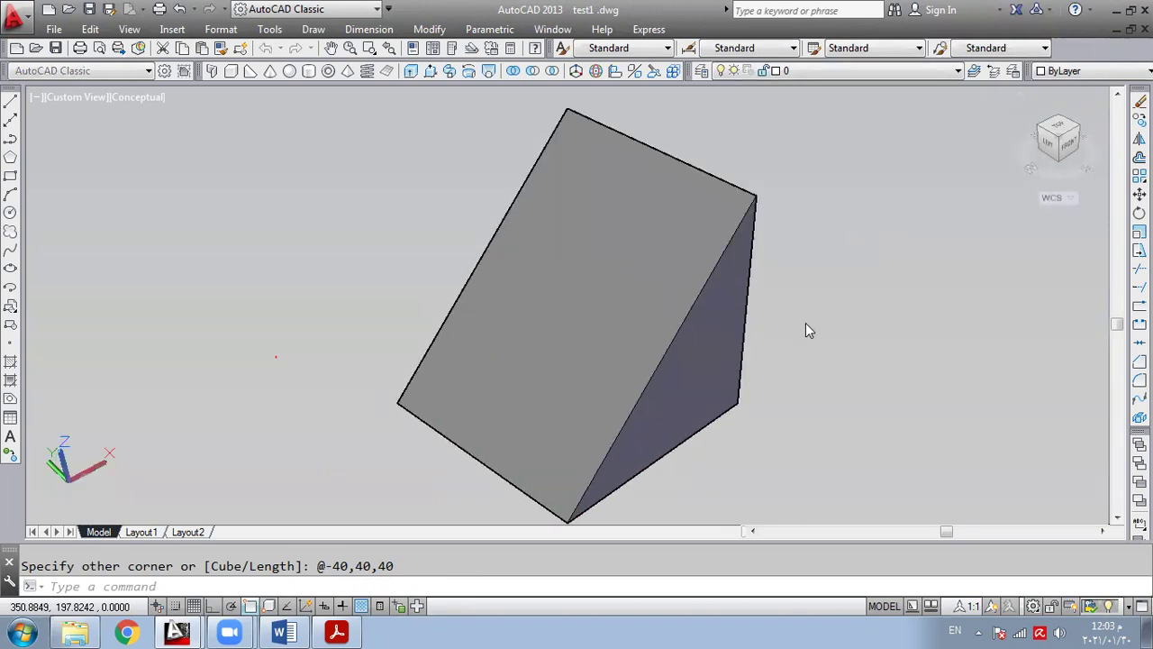
right_click(844, 360)
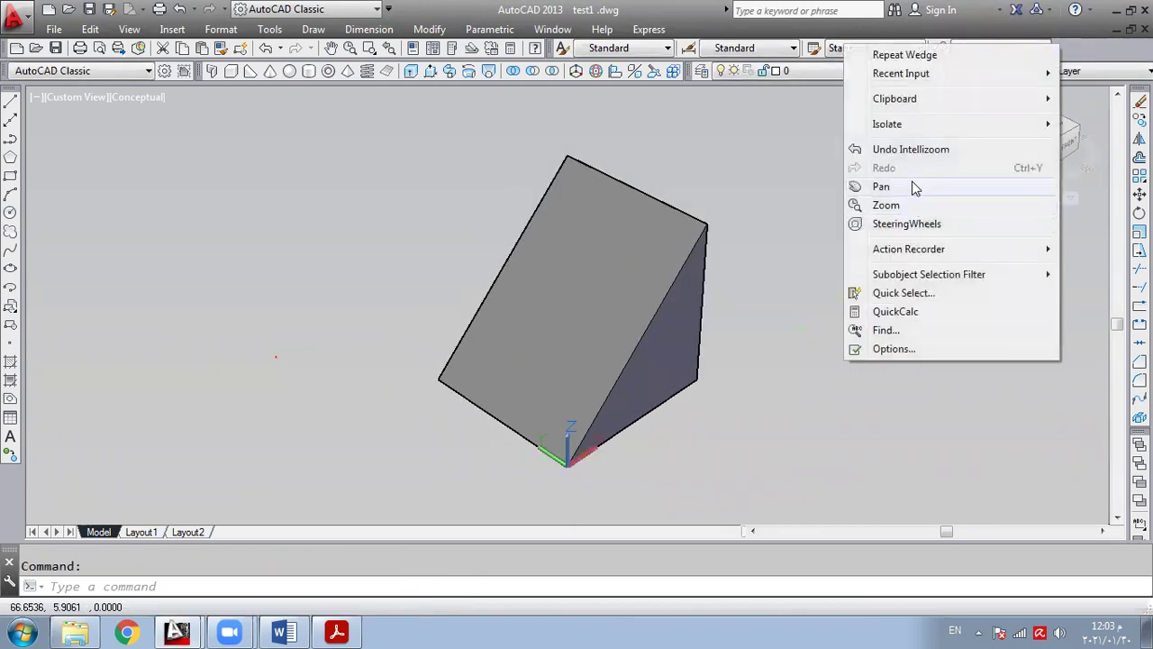
click(910, 186)
drag(911, 203, 906, 206)
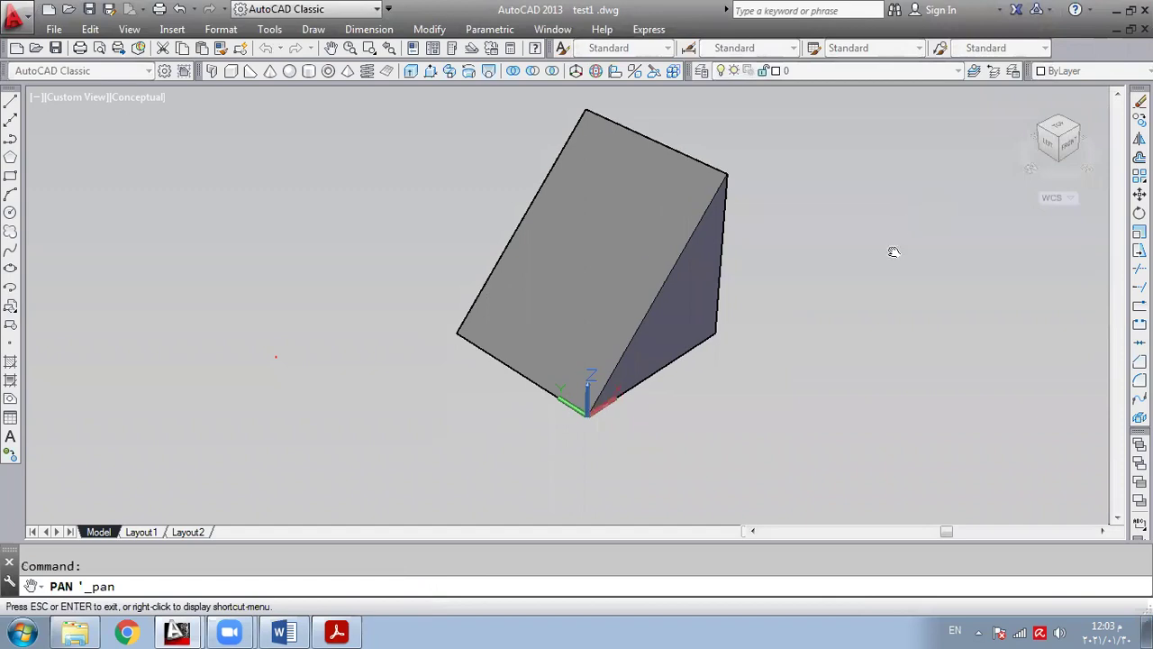
scroll(828, 333, up, 1)
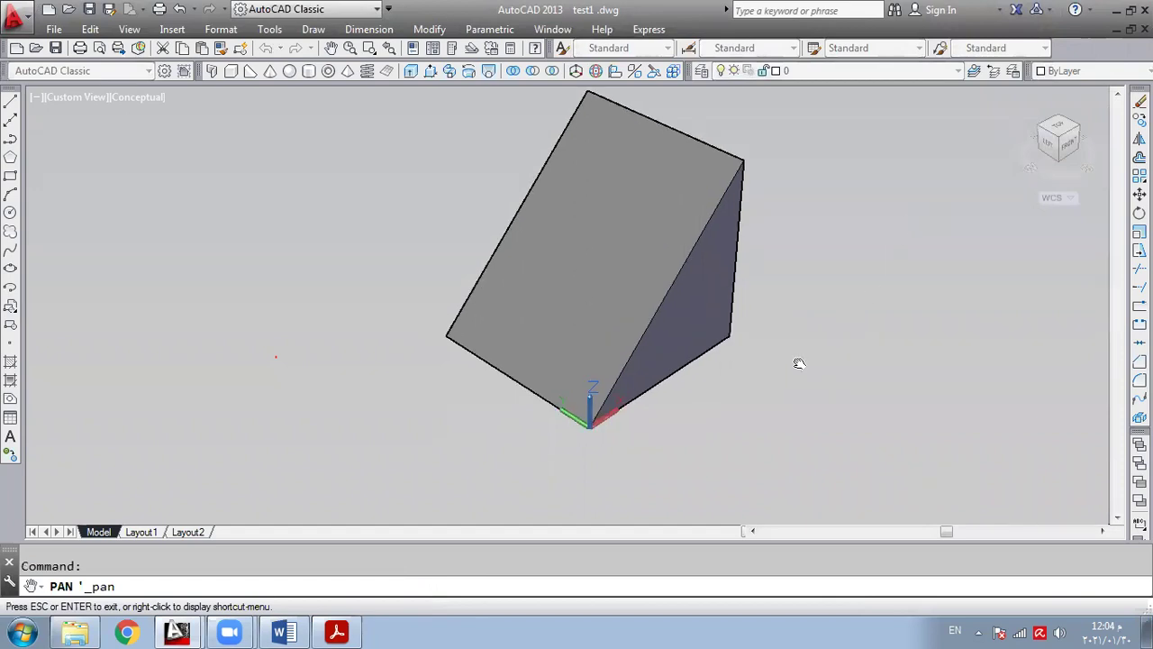
drag(799, 360, 798, 375)
right_click(800, 383)
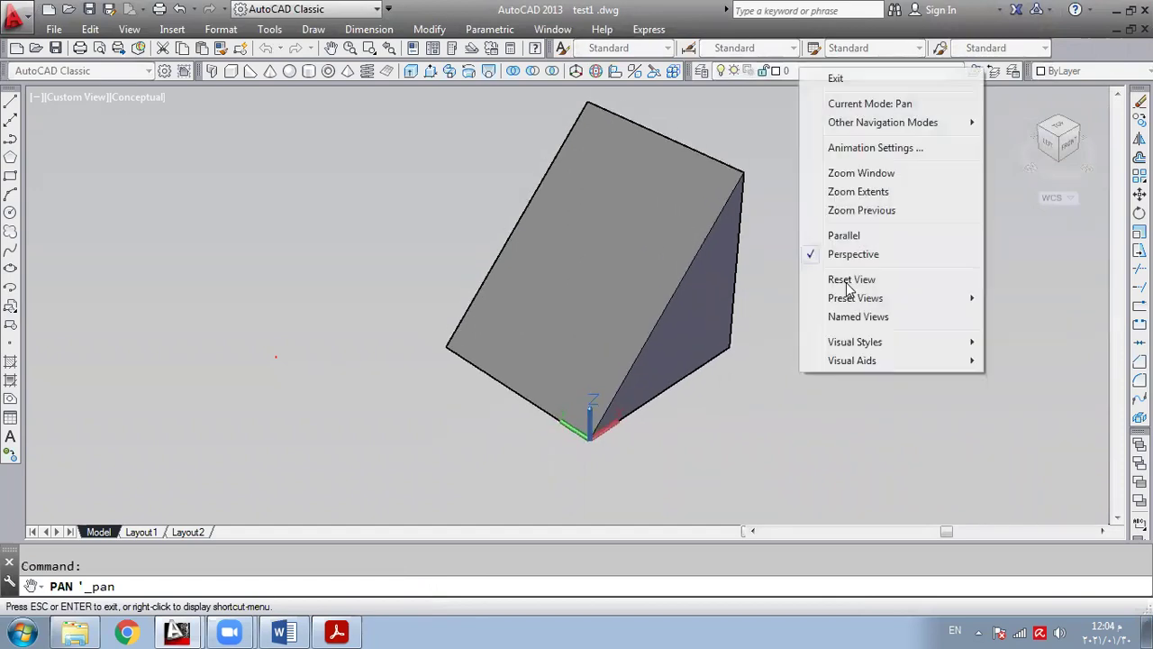
click(834, 78)
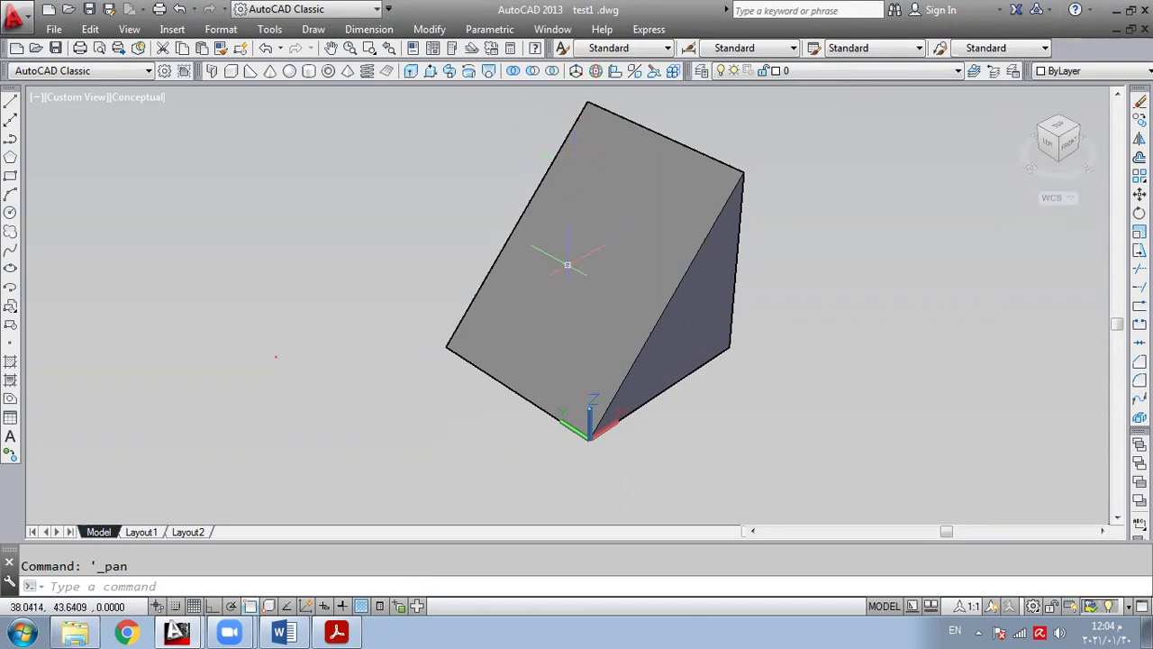
- Try to draw a freehand cone on the wedge's sloping face while the world UCS is current
click(270, 71)
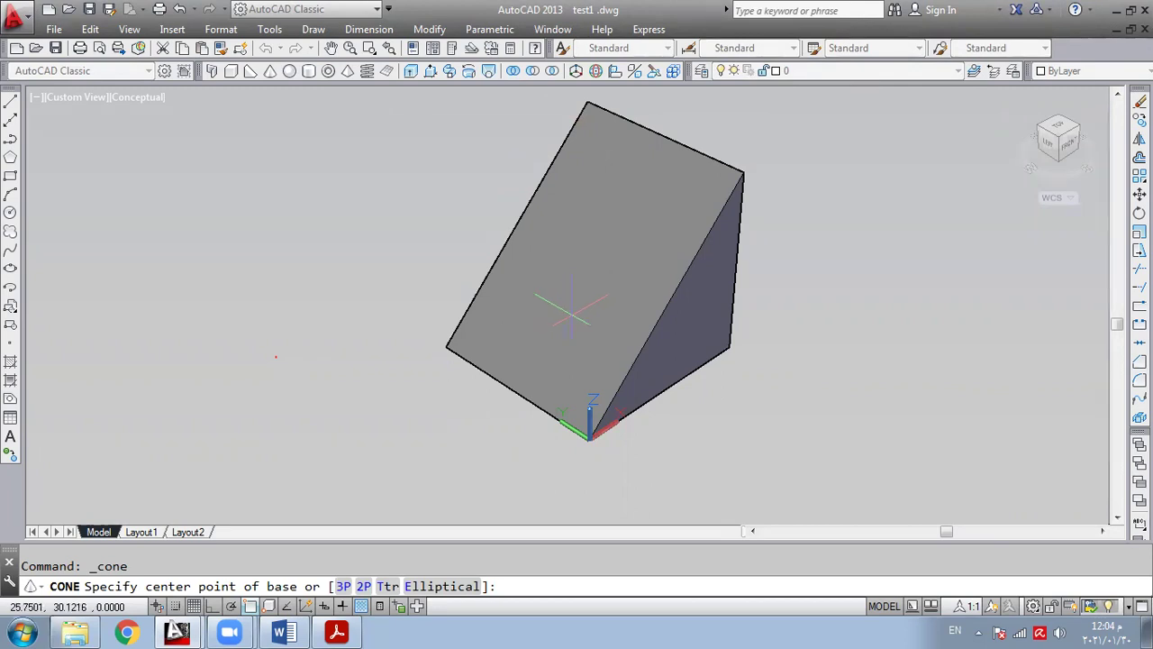
click(570, 304)
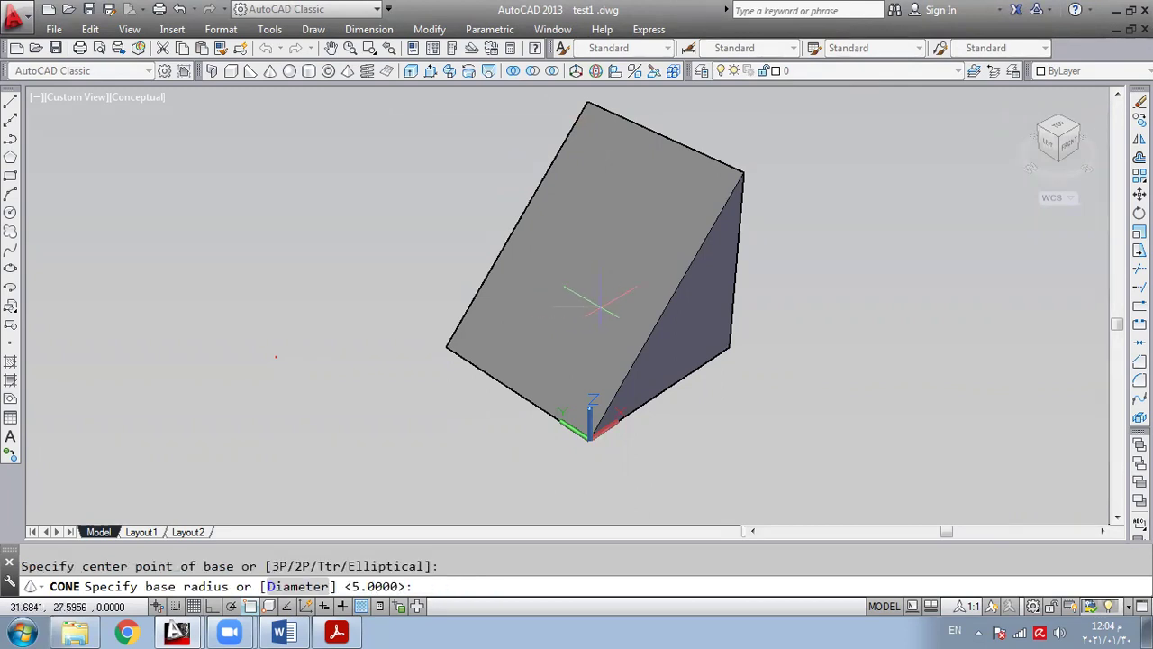
click(609, 304)
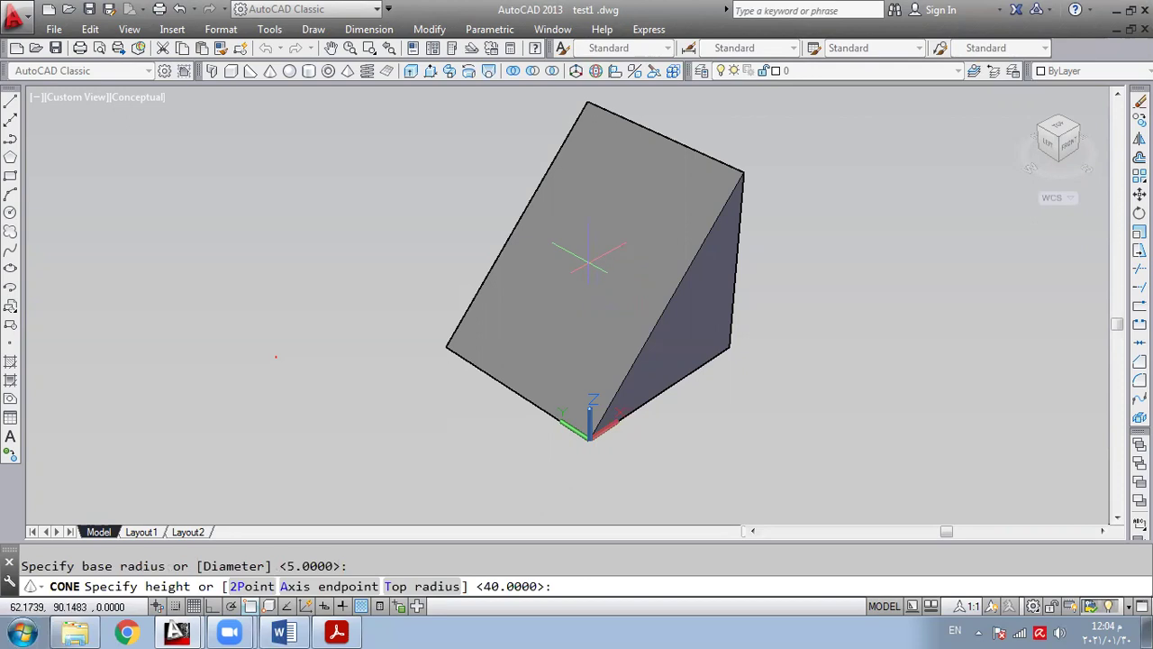
click(493, 133)
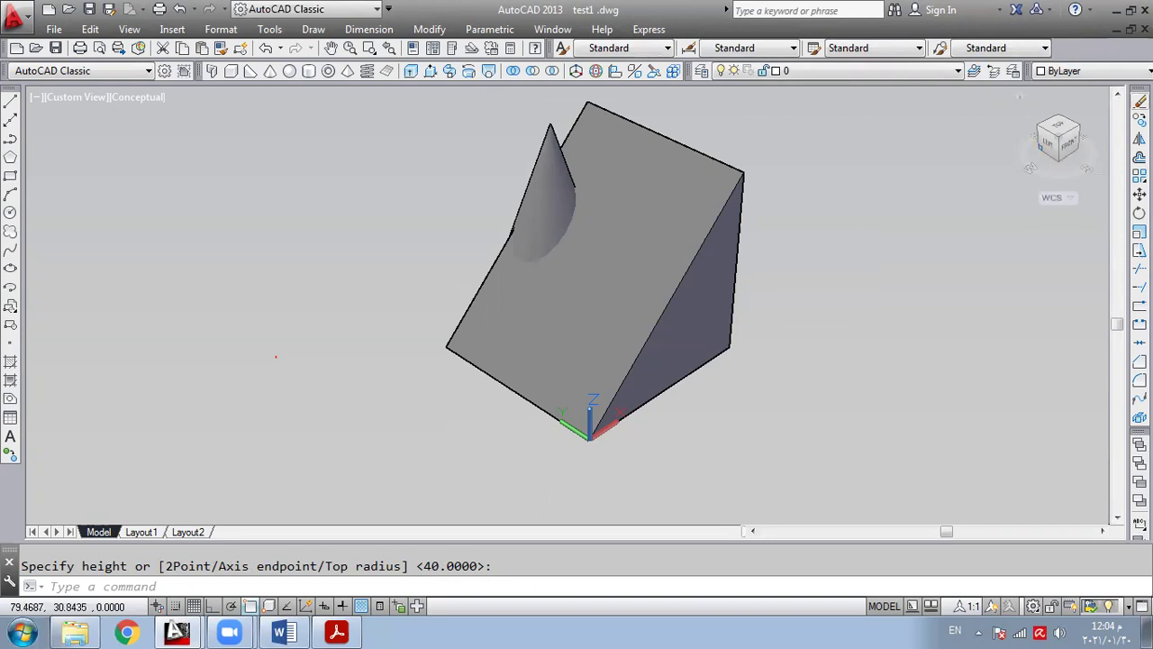
- Erase the trial cone from the wedge
click(1139, 102)
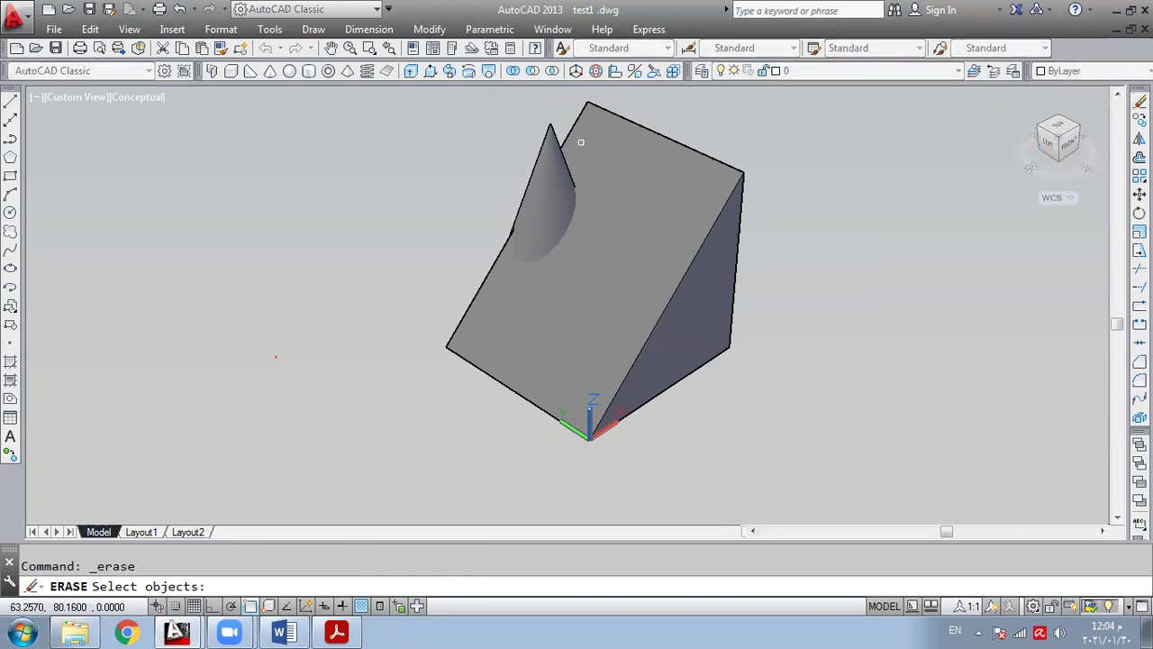
click(543, 177)
key(Return)
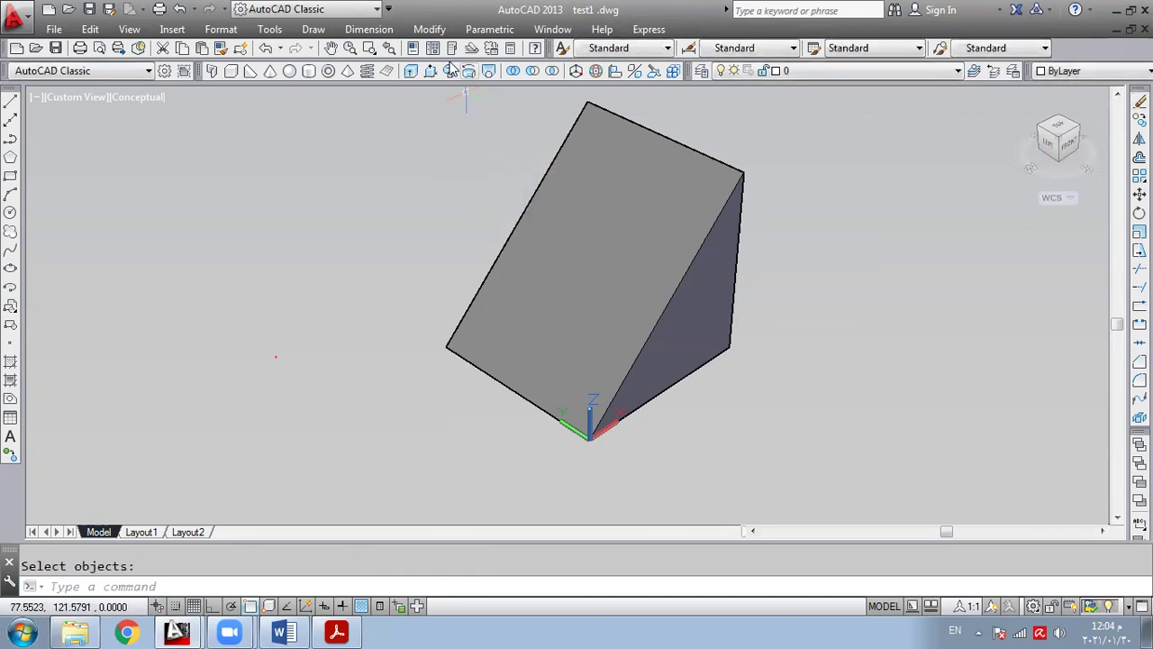
- Start a new UCS with the Face option and select the wedge's sloping face near its lower front edge
click(271, 29)
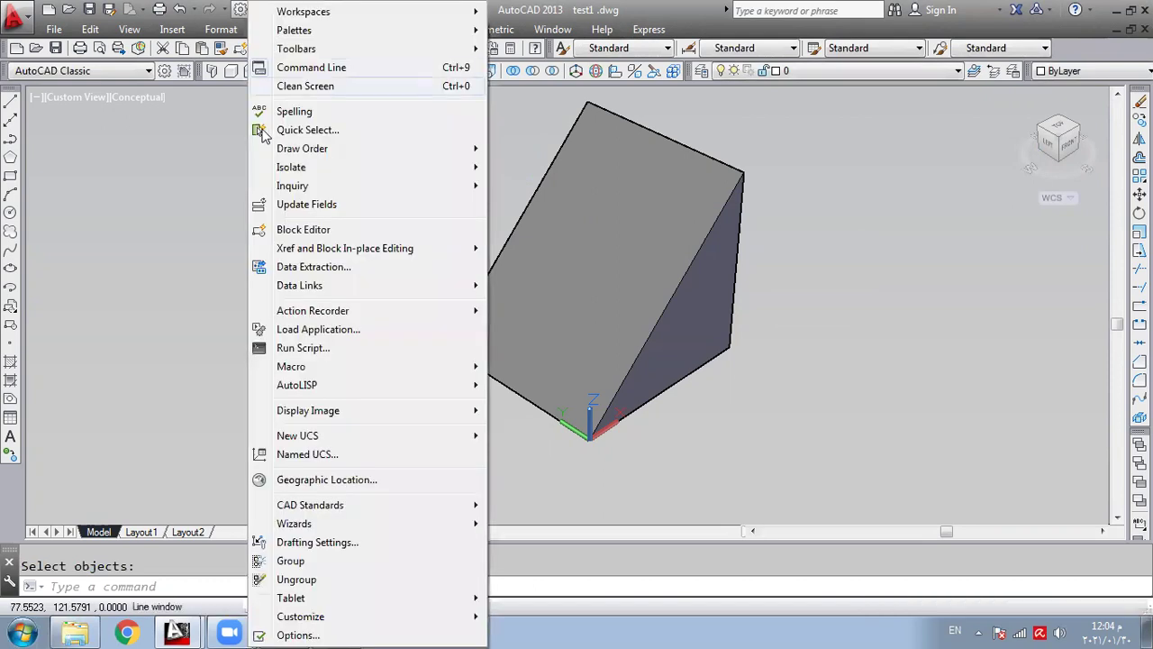
mouse_move(285, 437)
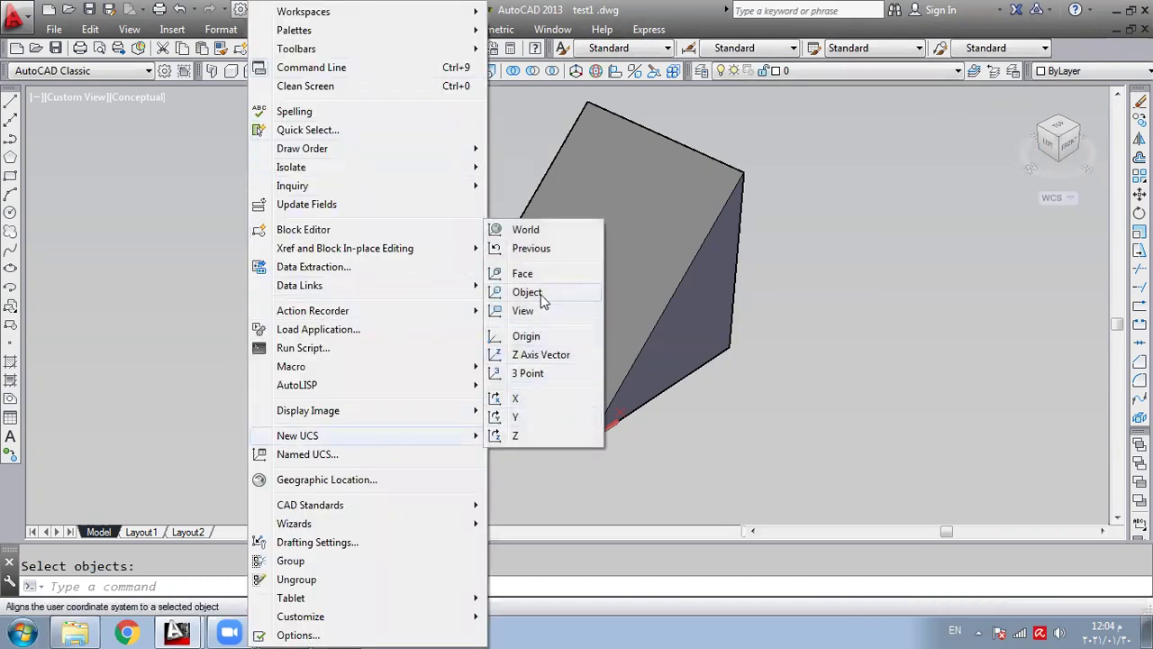
click(523, 274)
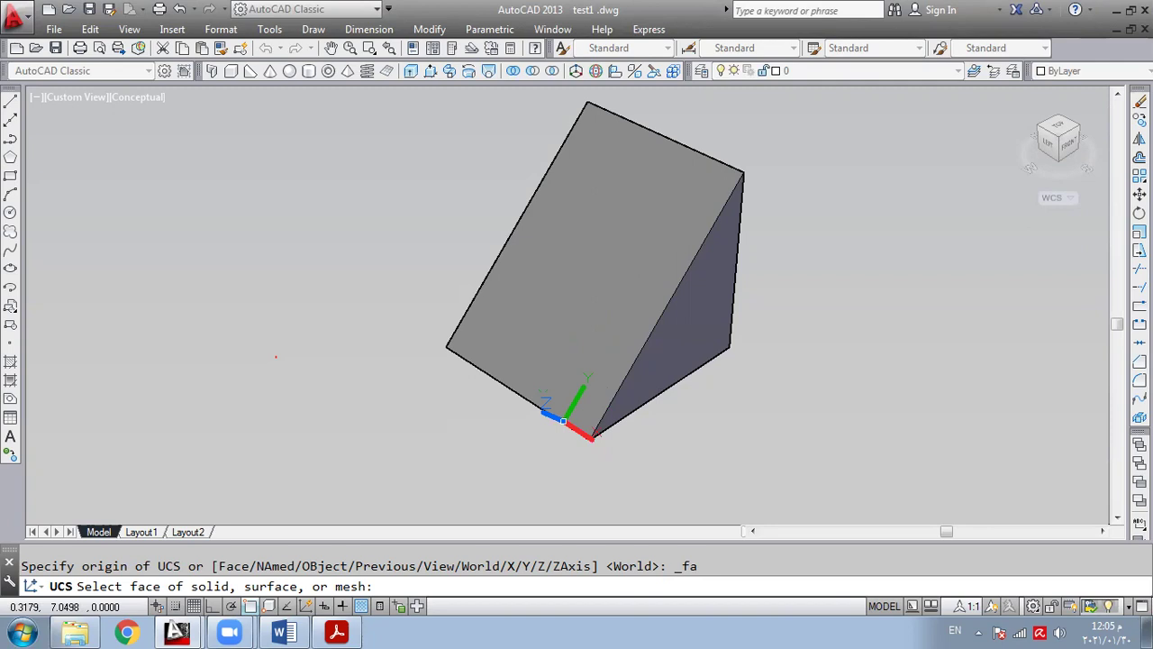
click(568, 417)
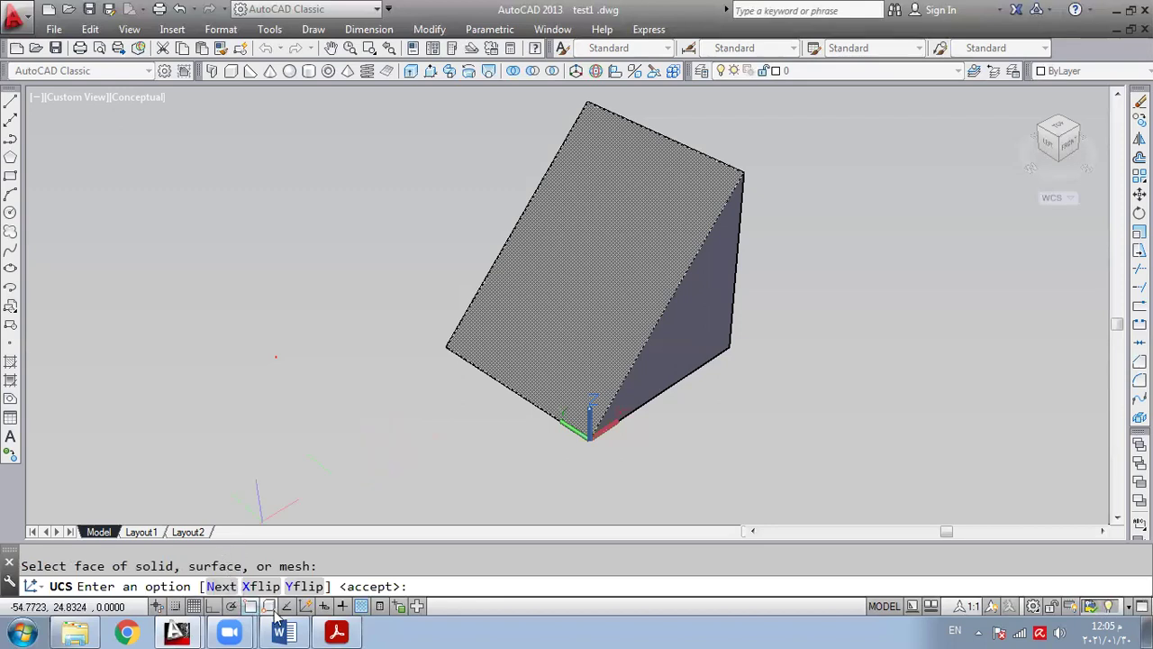
- Apply the Next option twice to cycle the UCS between adjacent faces, accept the alignment and undo it
text(n)
mouse_move(233, 631)
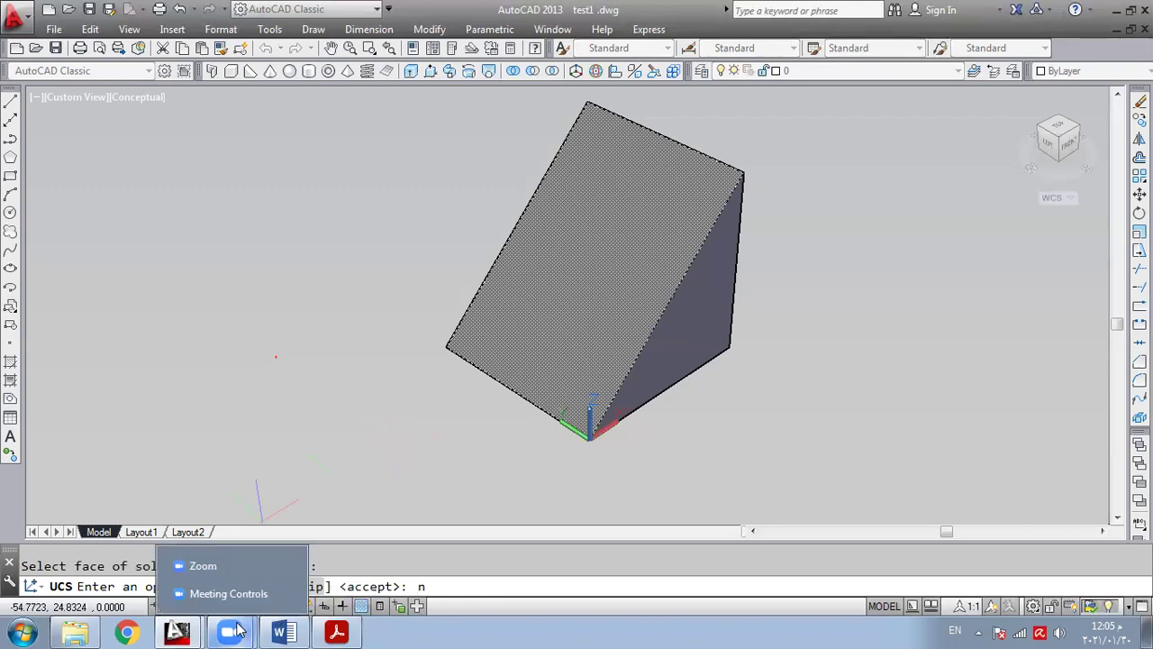
key(Return)
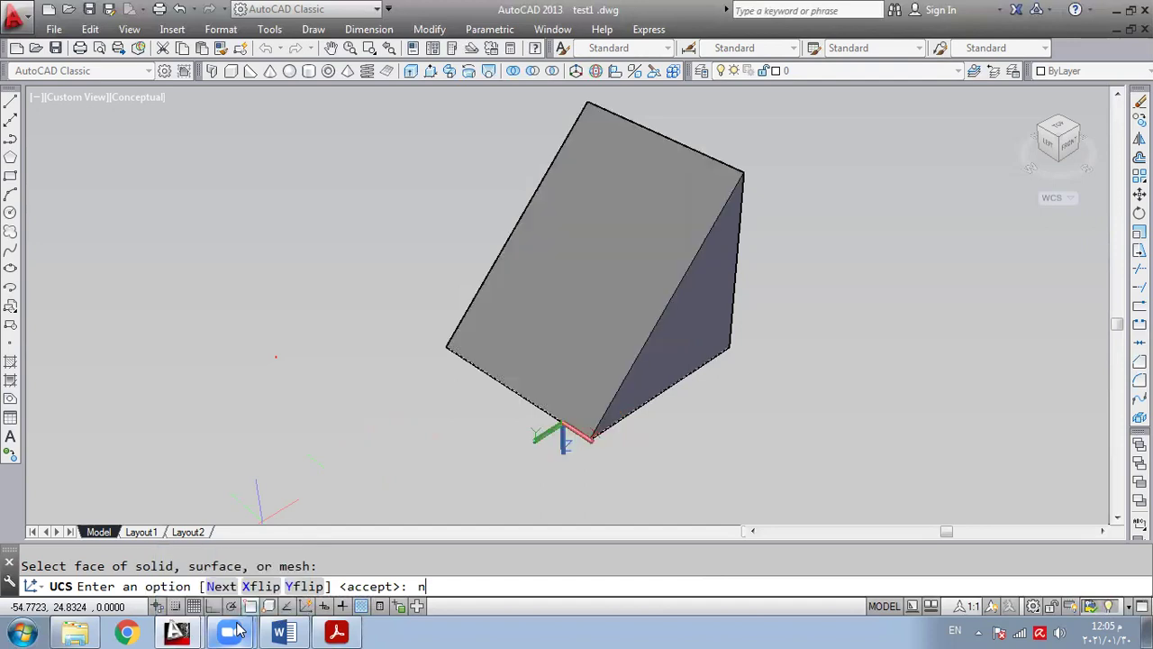
text(n)
key(Return)
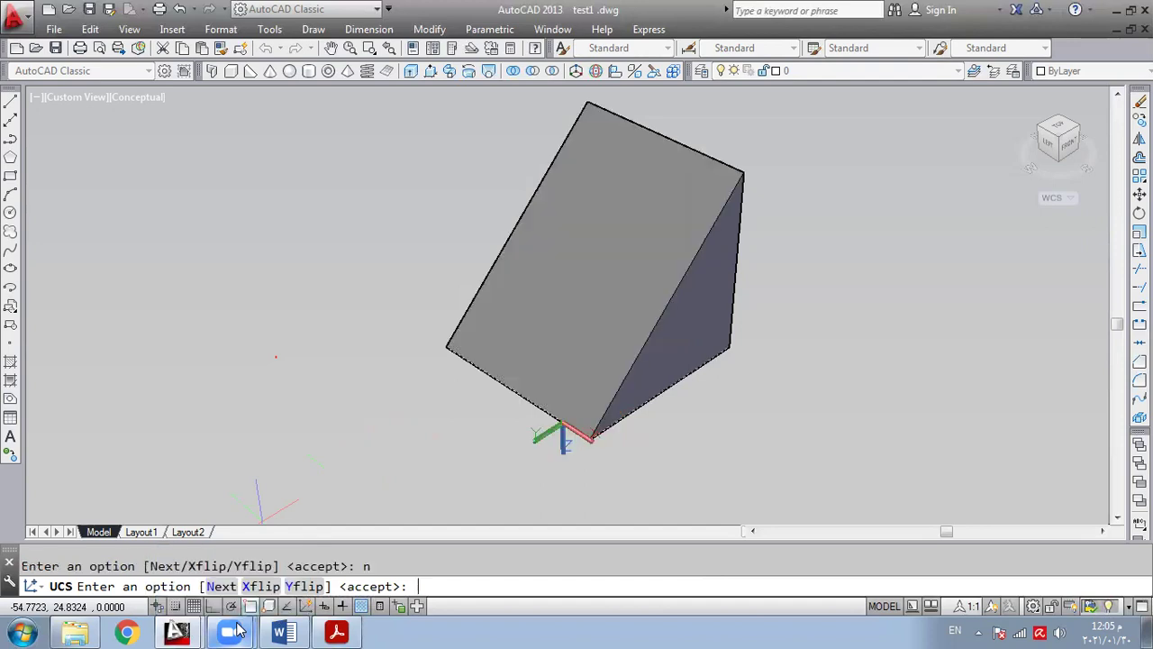
key(Return)
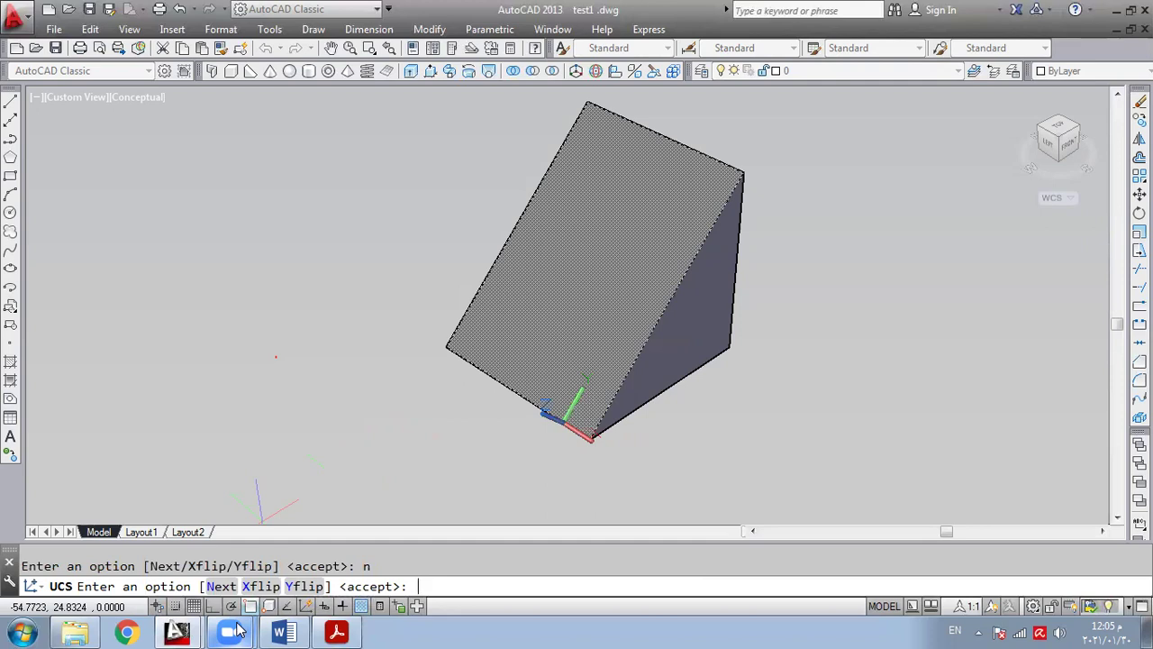
key(Return)
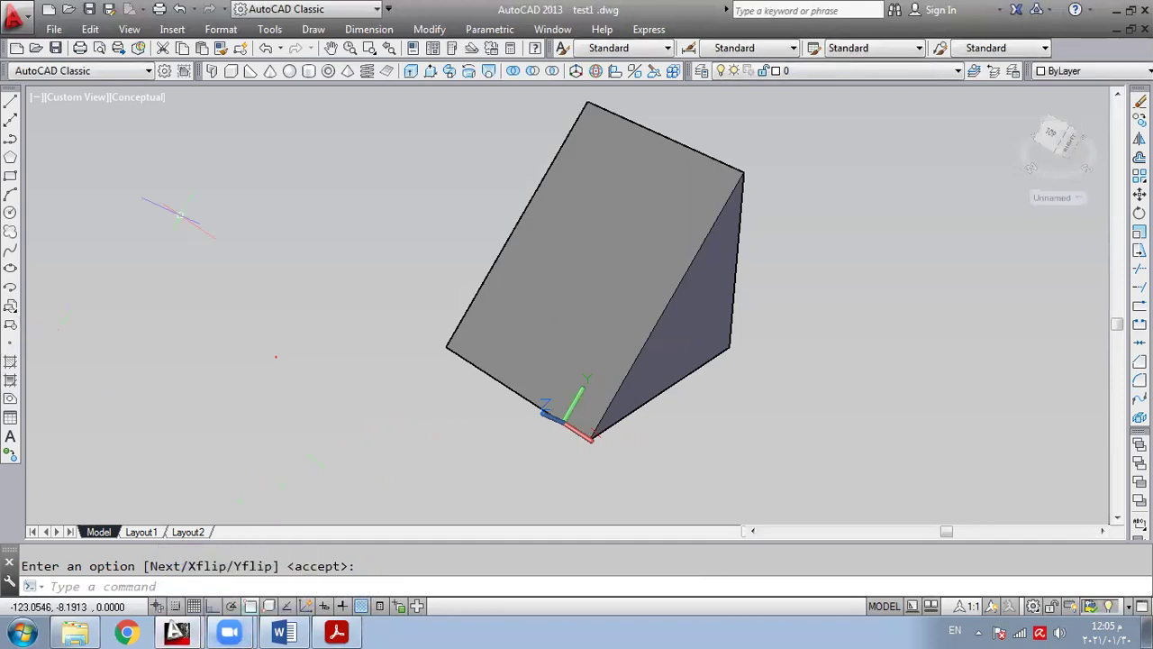
click(179, 9)
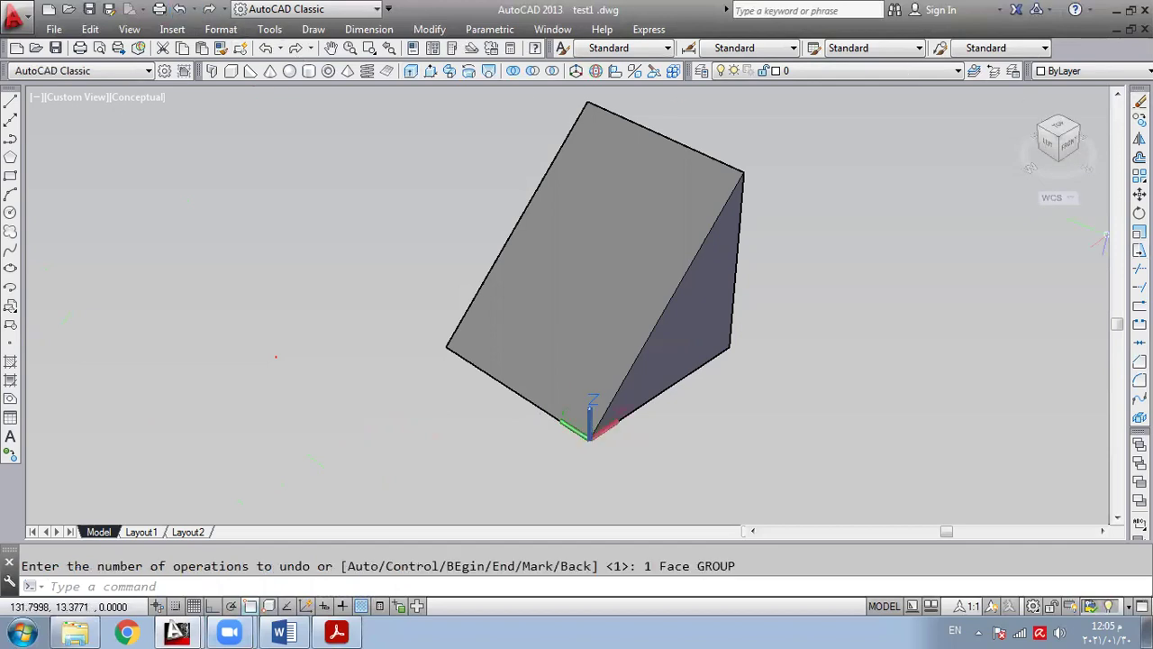
- Create a new UCS with the Face option on the wedge's sloping face near its lower front corner and accept it
click(1072, 207)
click(1045, 244)
right_click(923, 365)
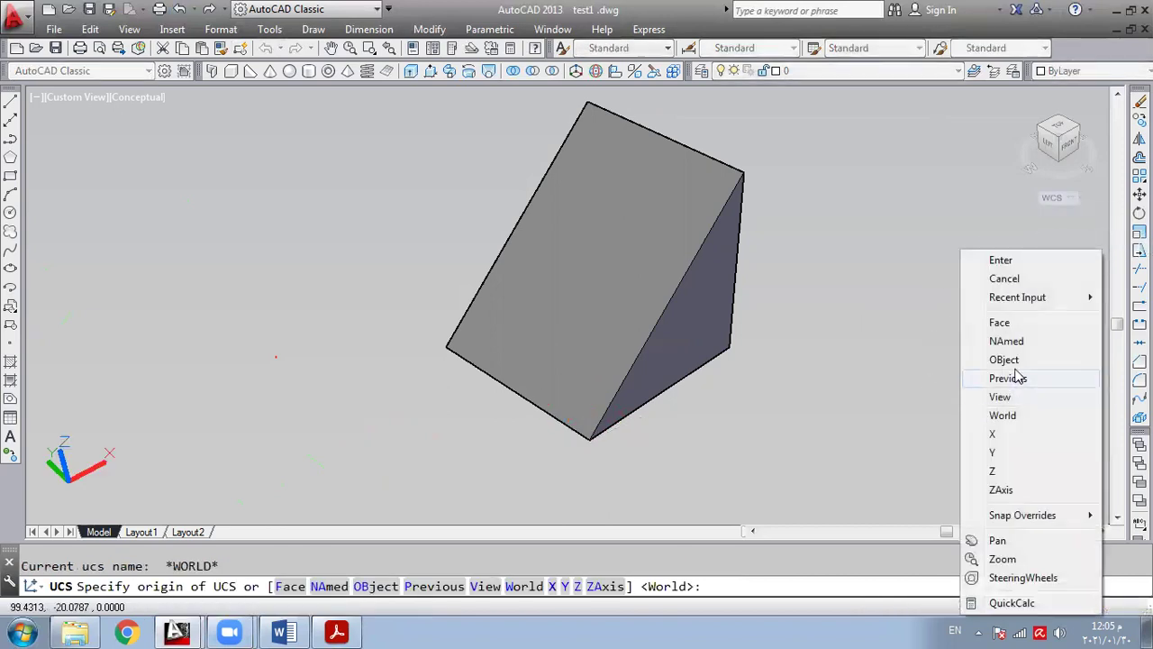
key(f)
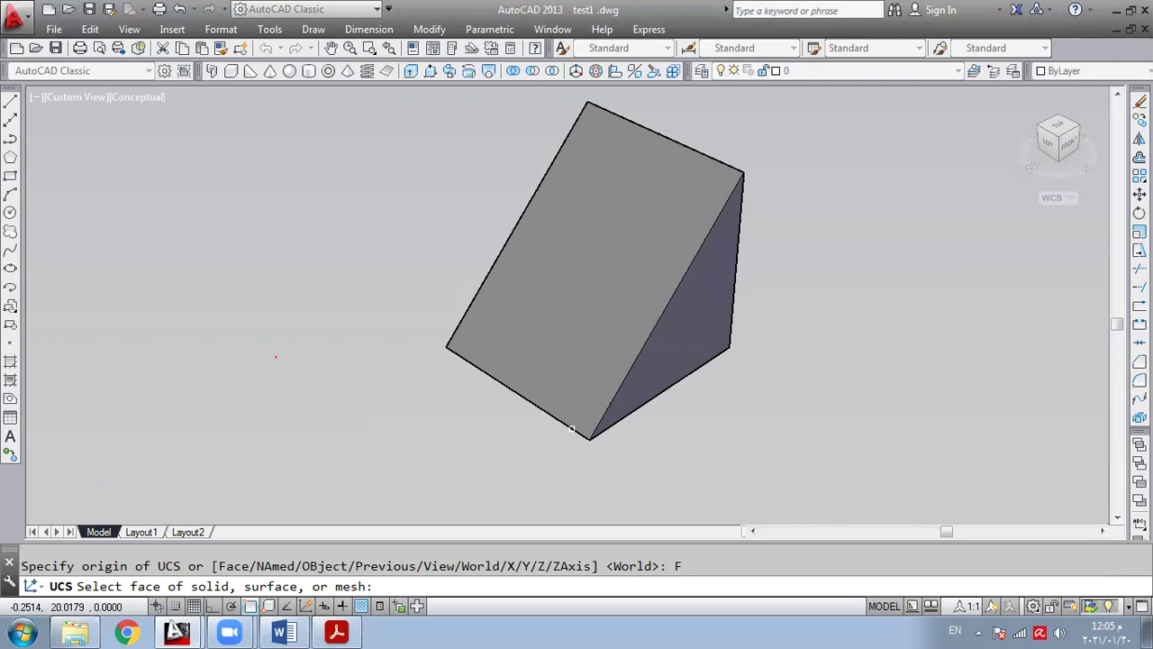
click(571, 429)
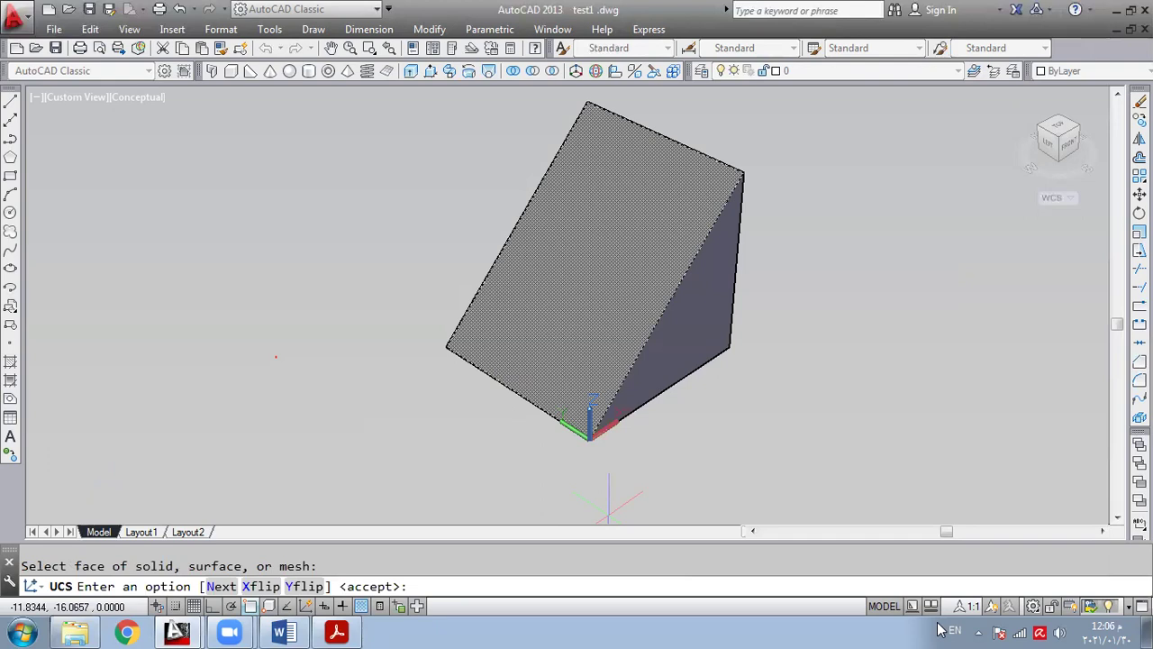
key(Return)
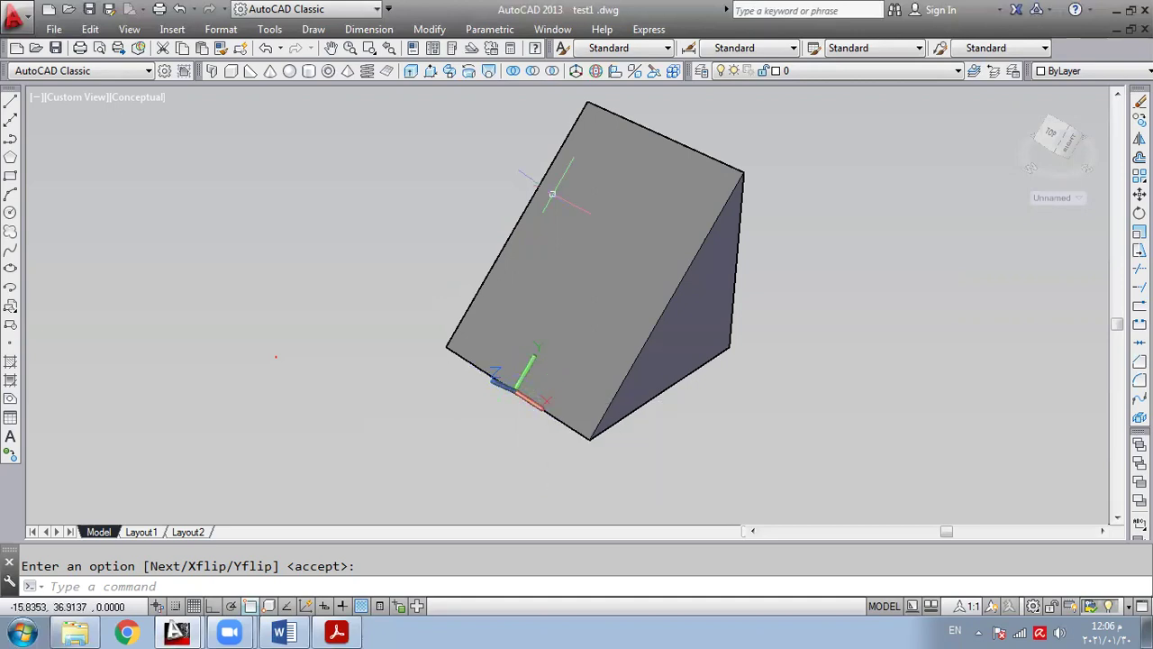
- Draw a cylinder centred at 0,20,0 on the sloping face with radius 5 and height 40, and restore the world UCS
click(309, 72)
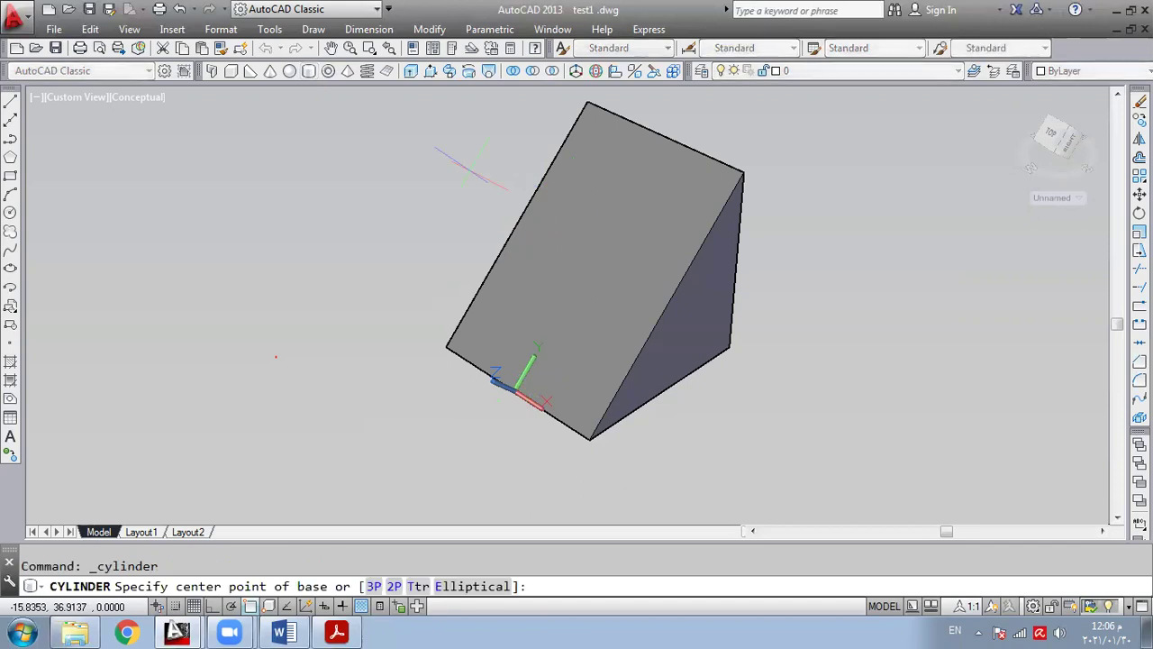
text(0)
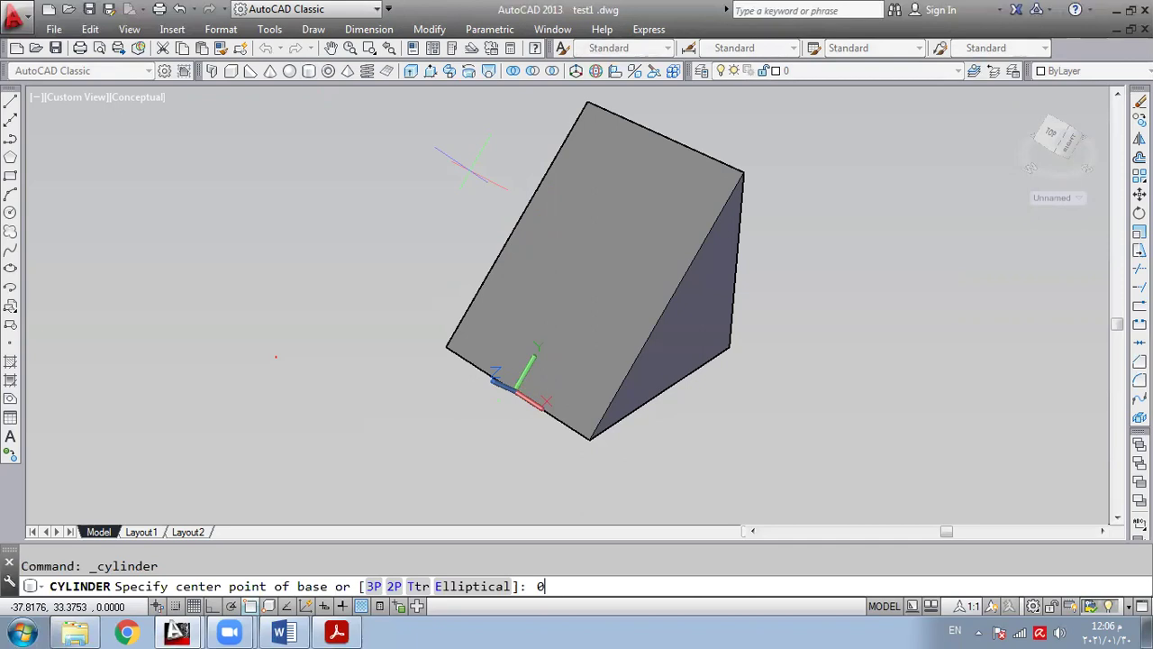
text(,20,0)
key(Return)
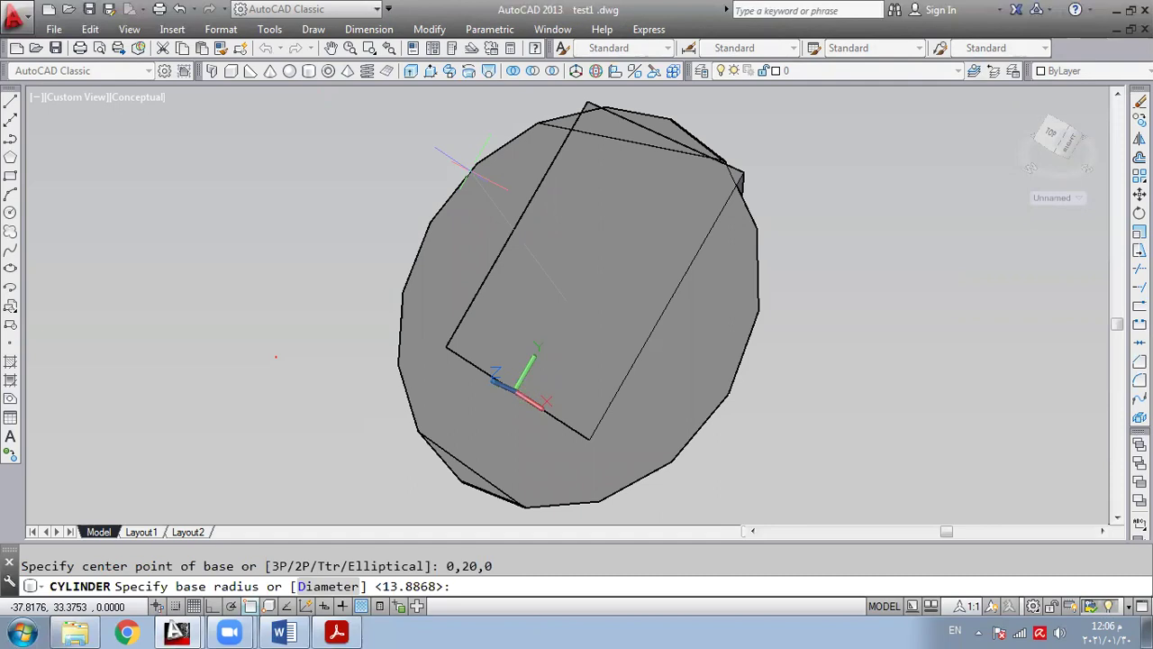
text(5)
key(Return)
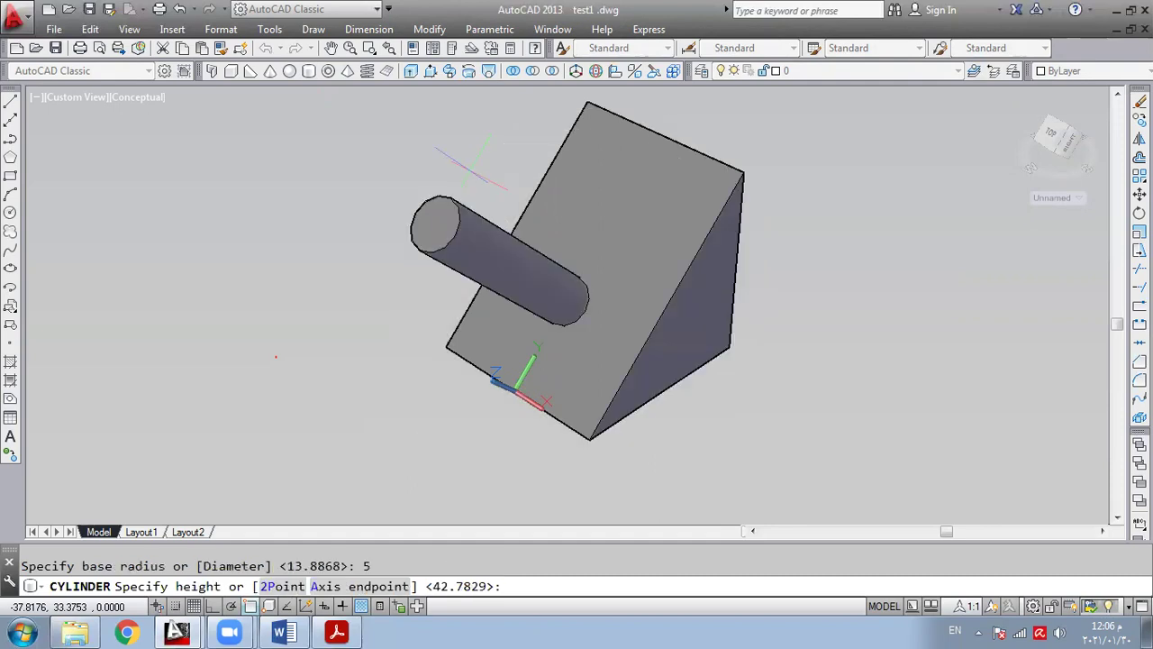
text(40)
key(Return)
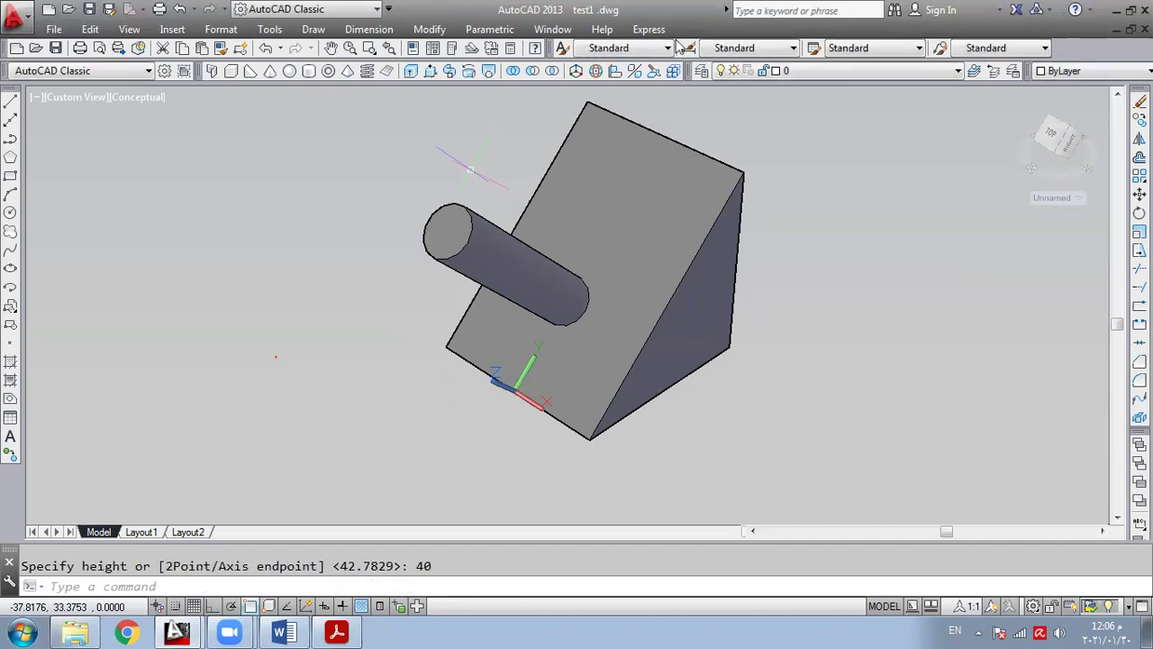
click(1076, 198)
click(1074, 216)
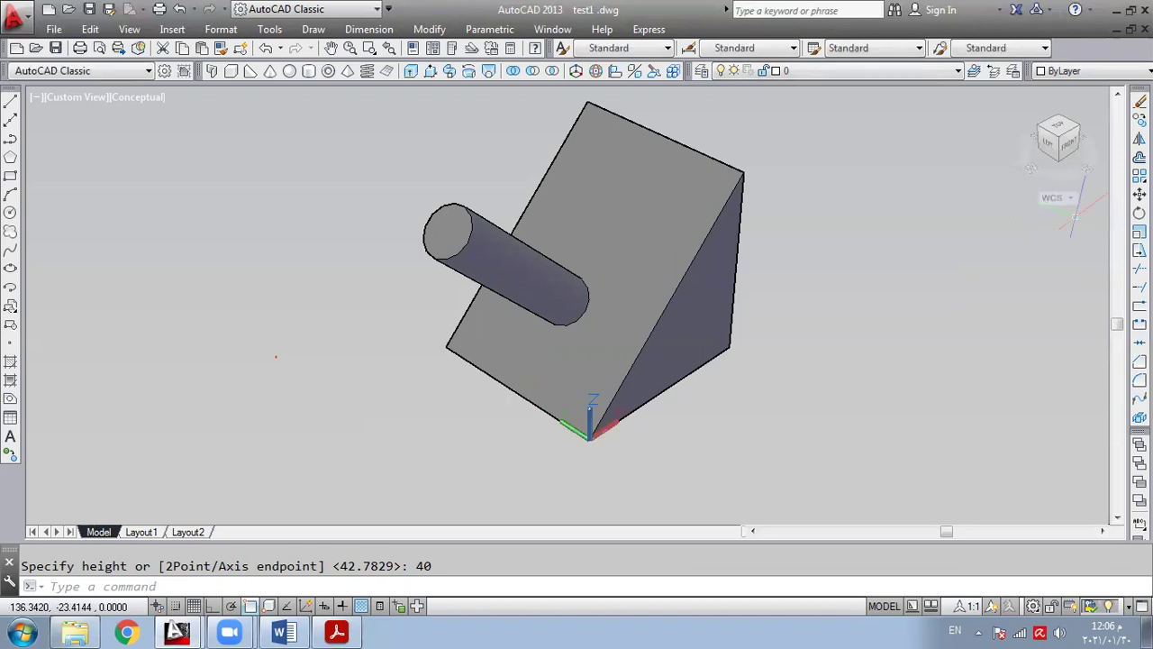
- Orbit the model to examine how the cylinder stands on the sloping face from the front and at an angle
click(128, 28)
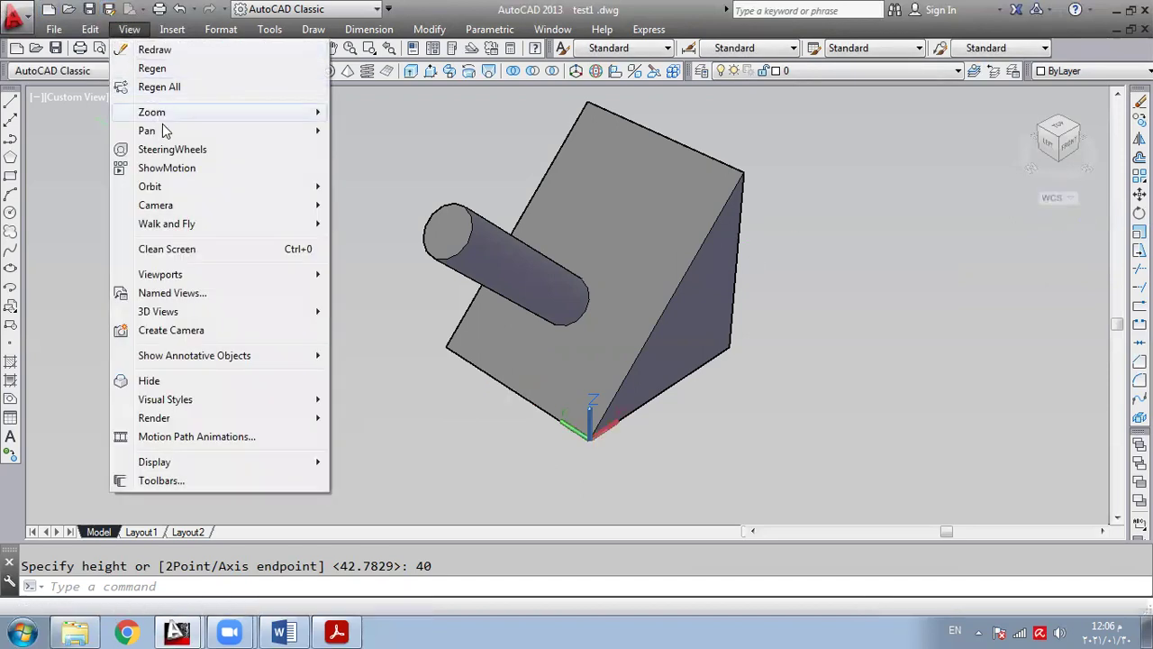
mouse_move(240, 191)
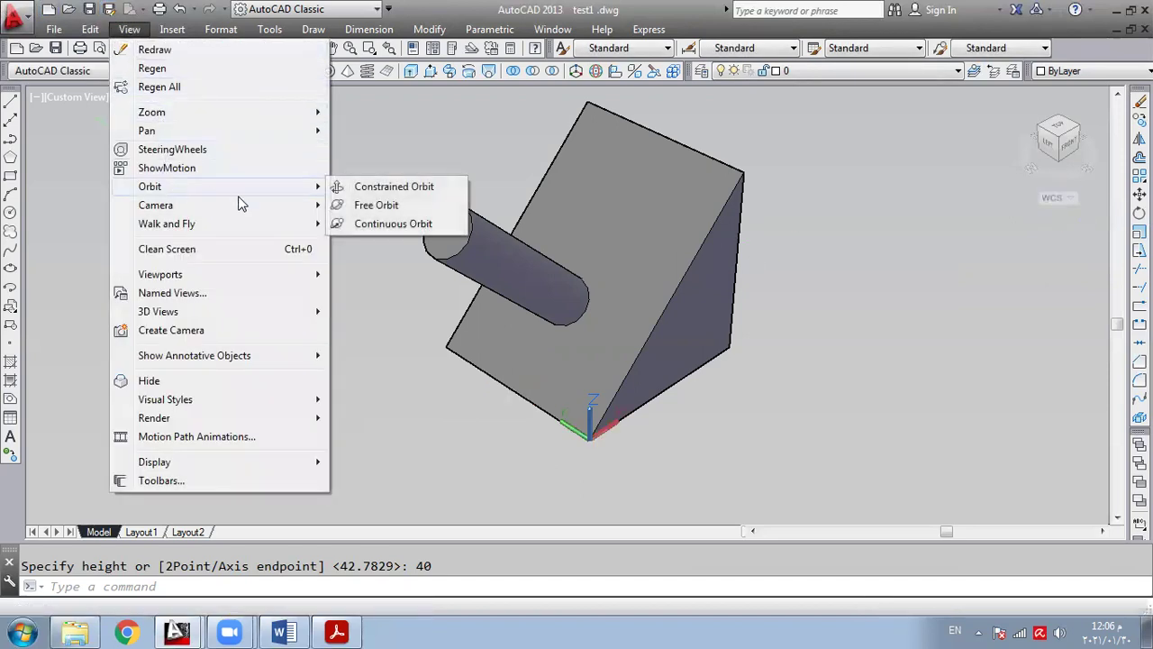
click(335, 186)
drag(360, 255, 319, 216)
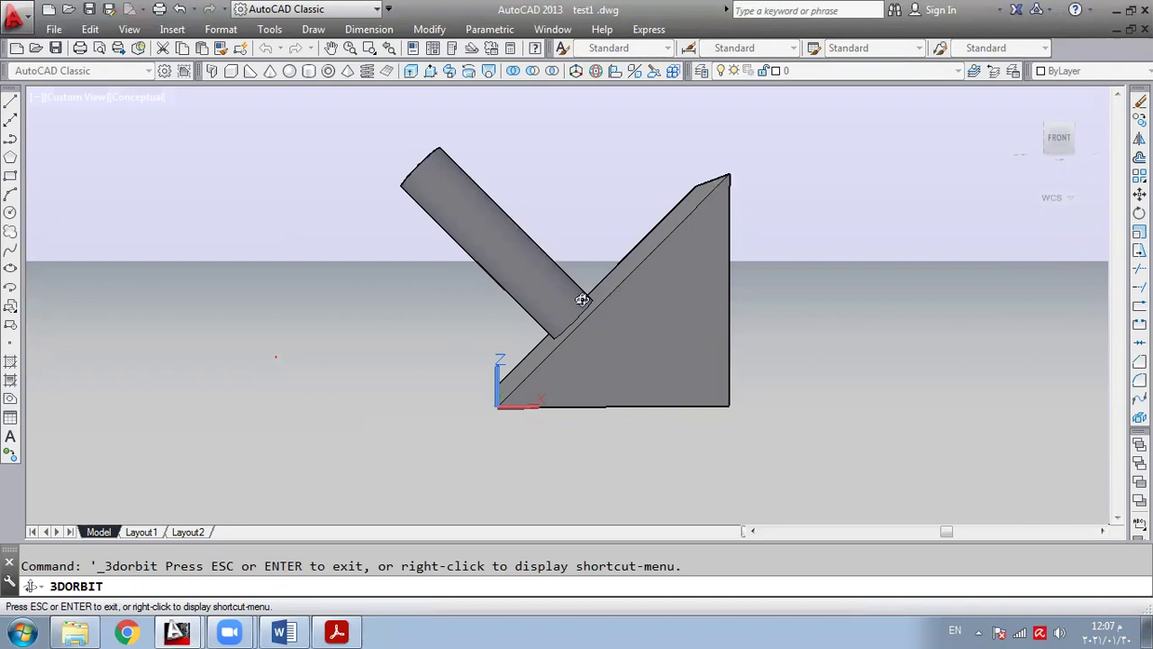
drag(492, 391, 551, 353)
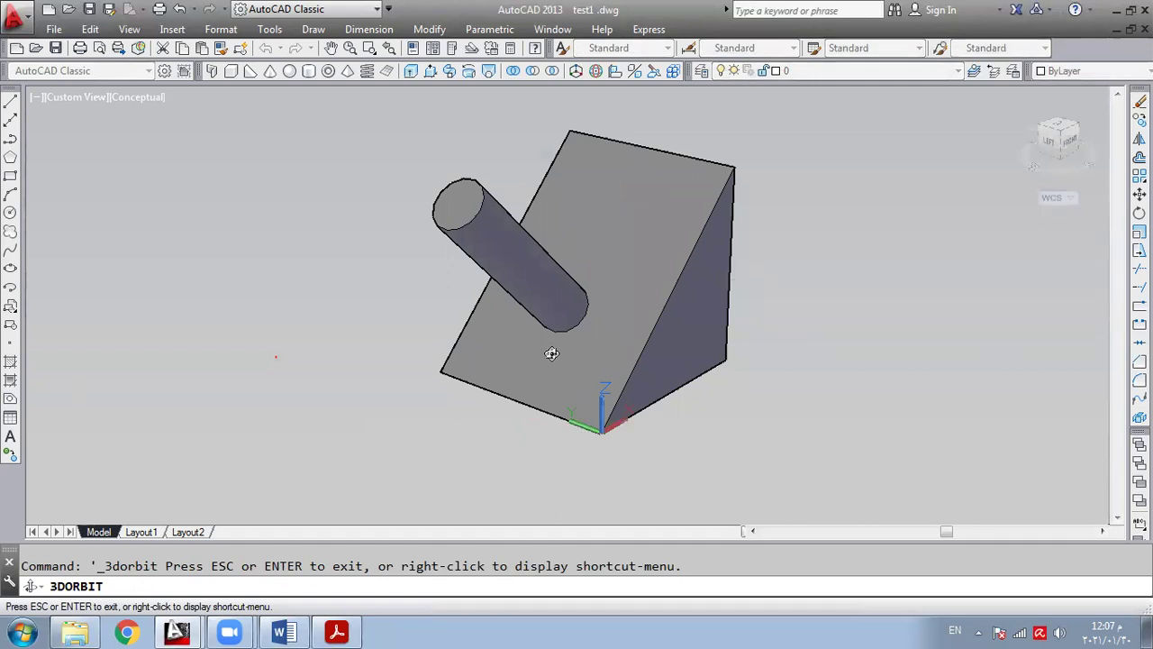
right_click(569, 203)
click(581, 214)
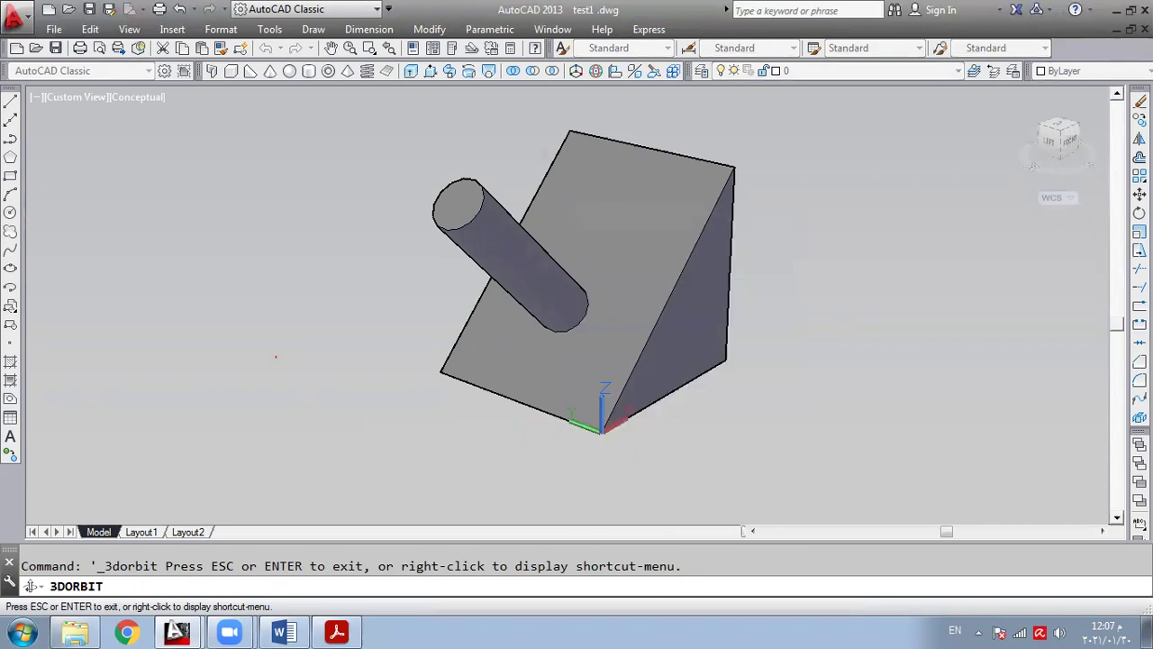
- Erase the cylinder from the wedge's sloping face
click(1138, 102)
click(525, 257)
key(Return)
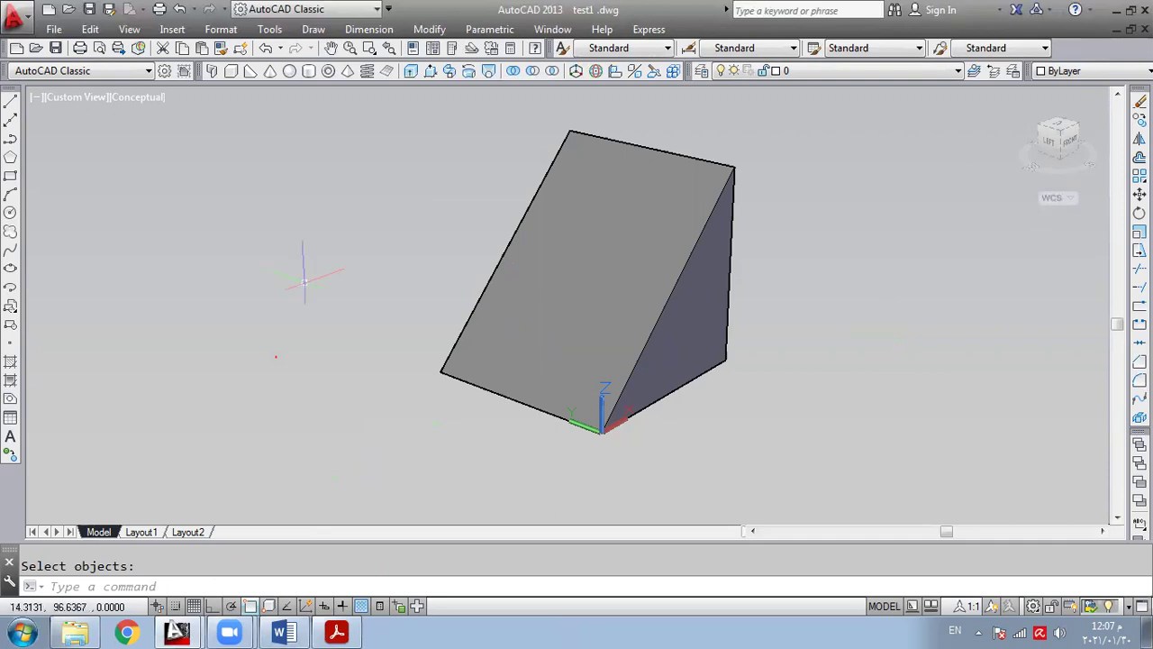
- Create a new UCS with the Face option on the sloping face near its upper front corner and accept it
click(1054, 200)
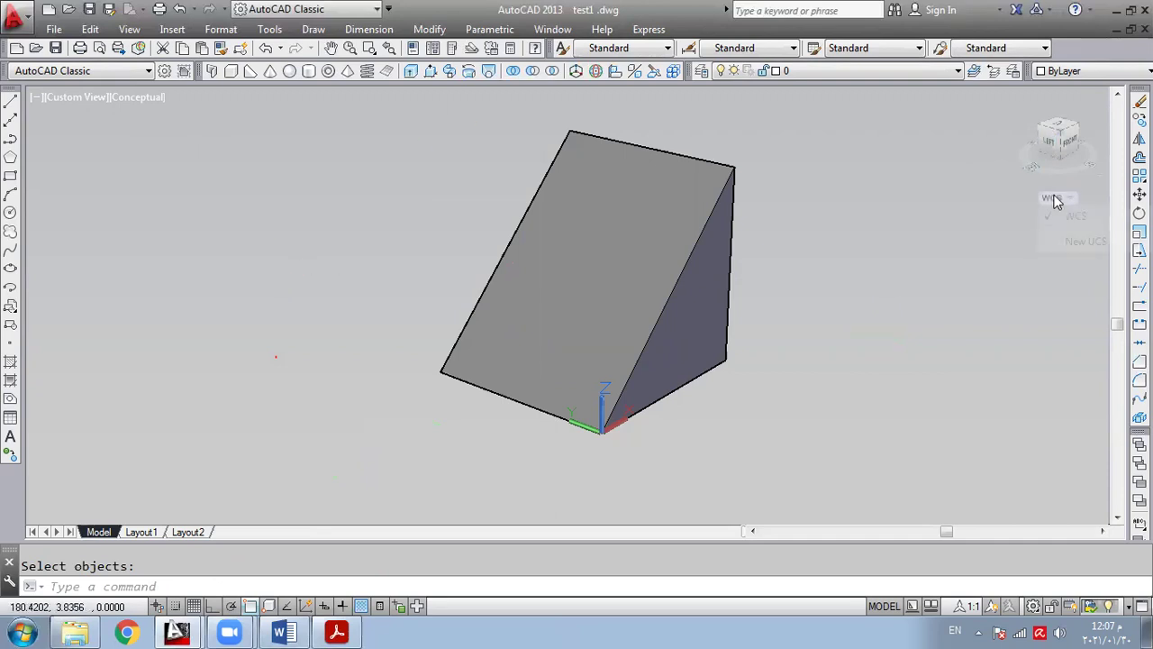
click(1072, 242)
text(F)
key(Return)
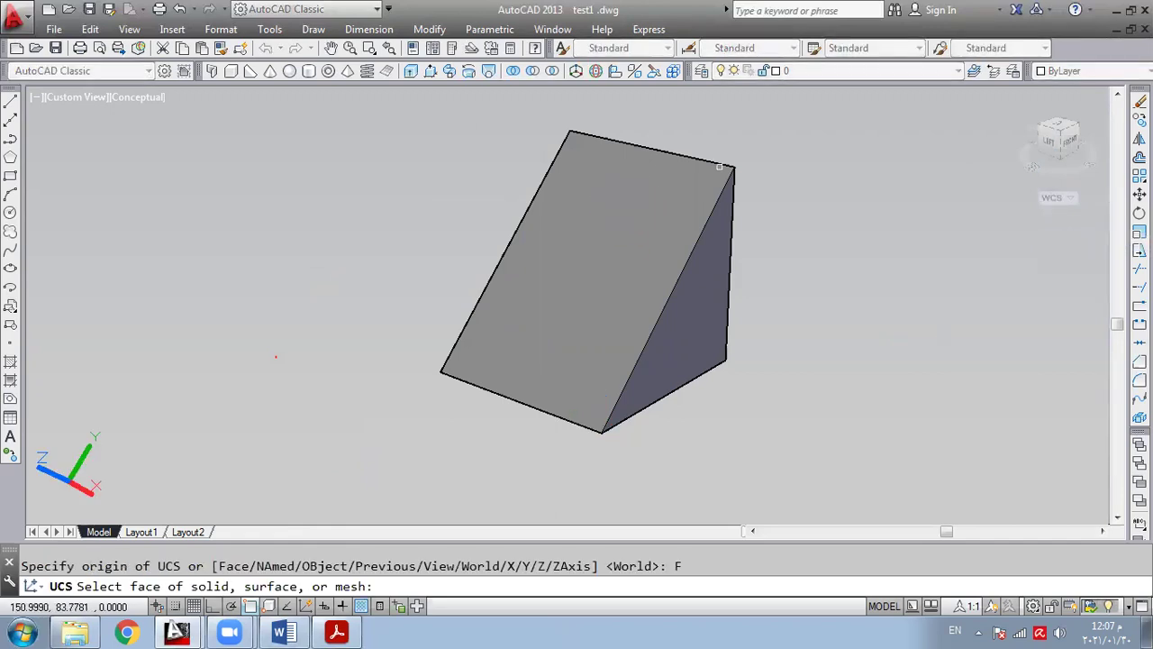
click(714, 162)
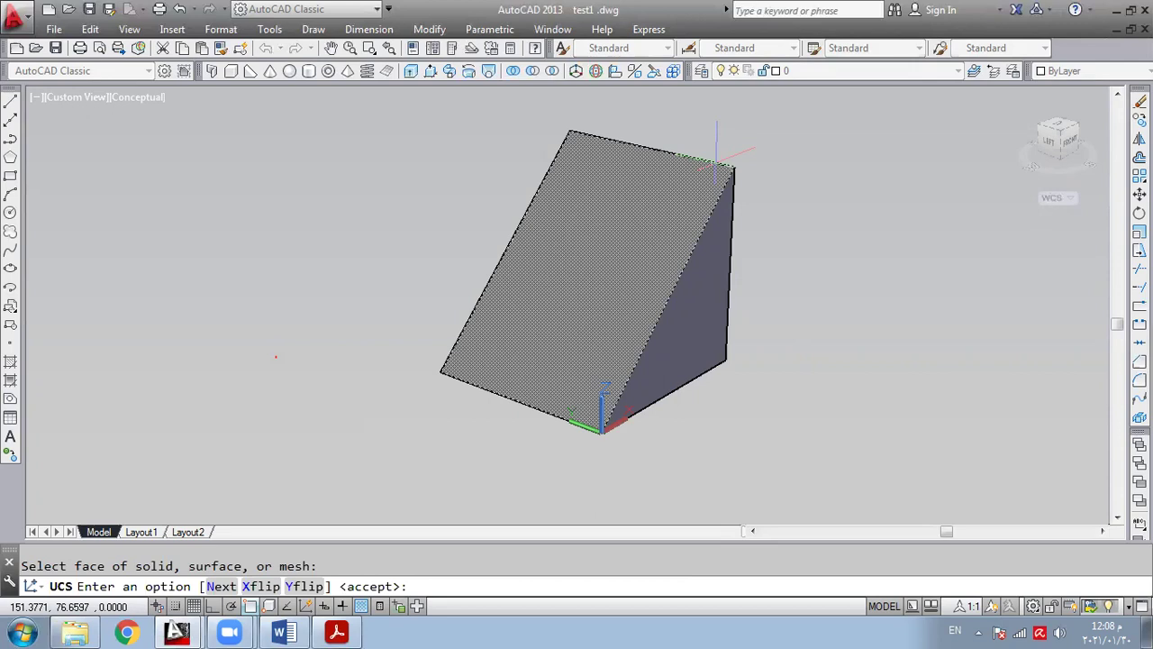
key(Return)
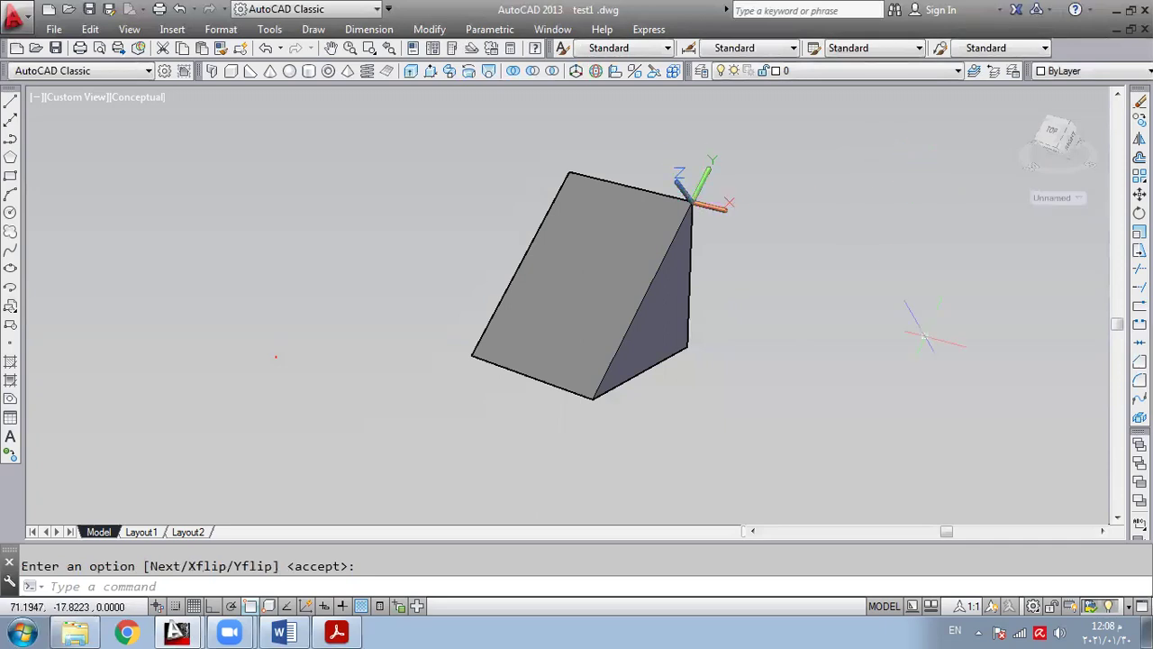
- Start a cone on the sloping face with its base centred at -20,-20,0 and a base radius of 10
click(268, 72)
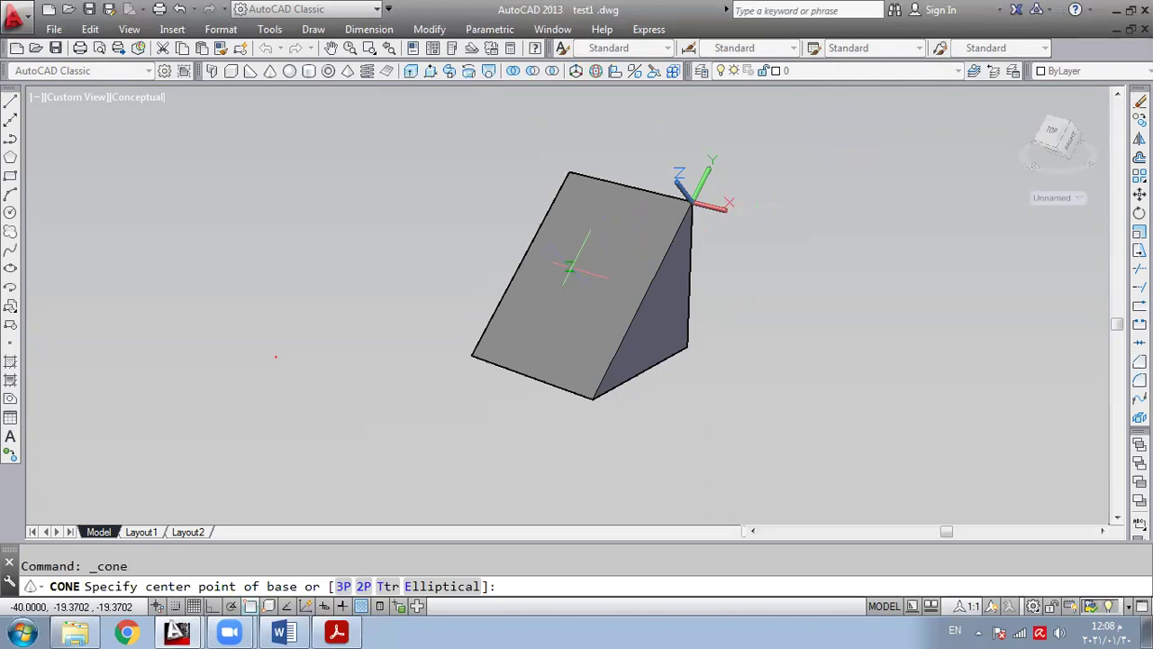
text(-20)
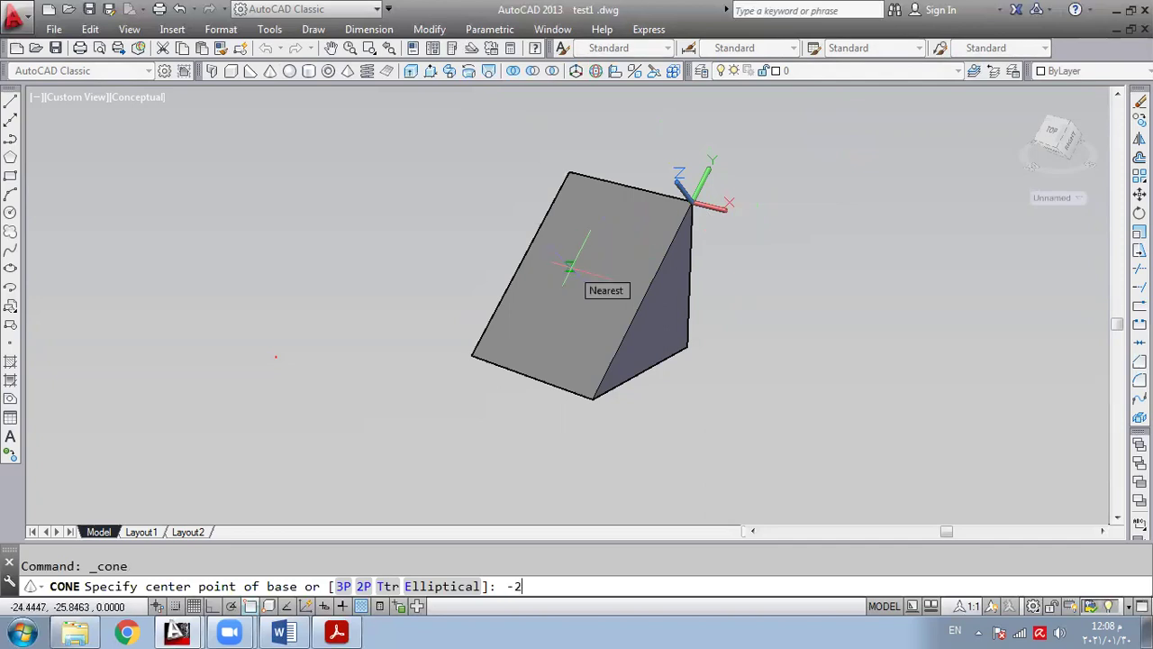
text(,)
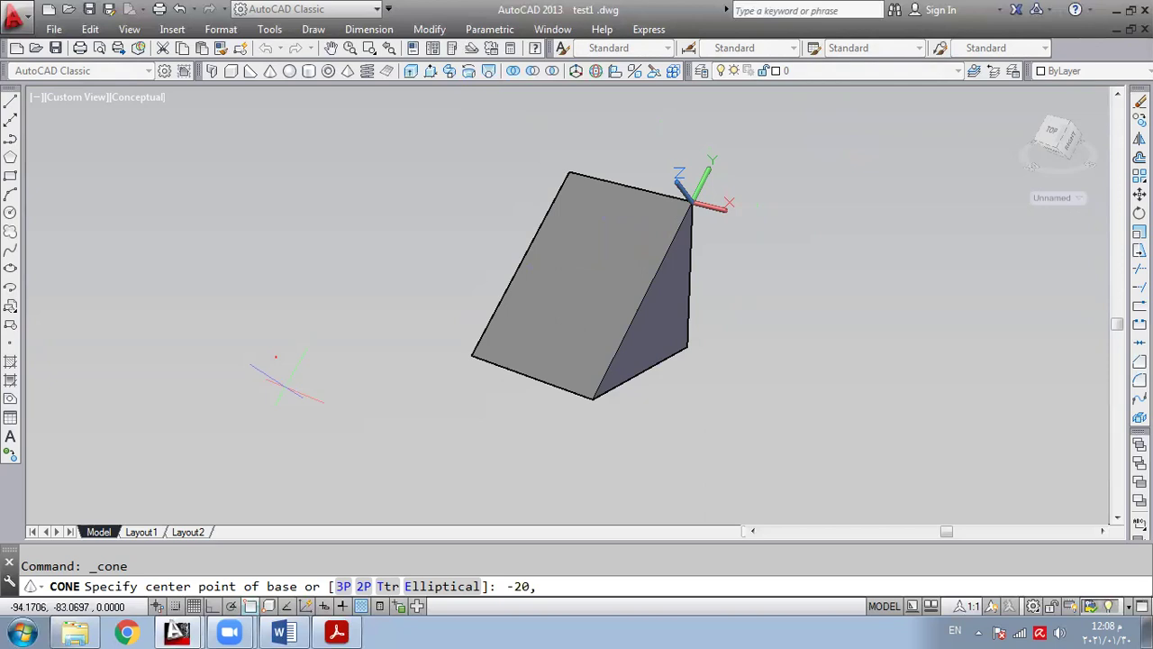
text(-20,0)
key(Return)
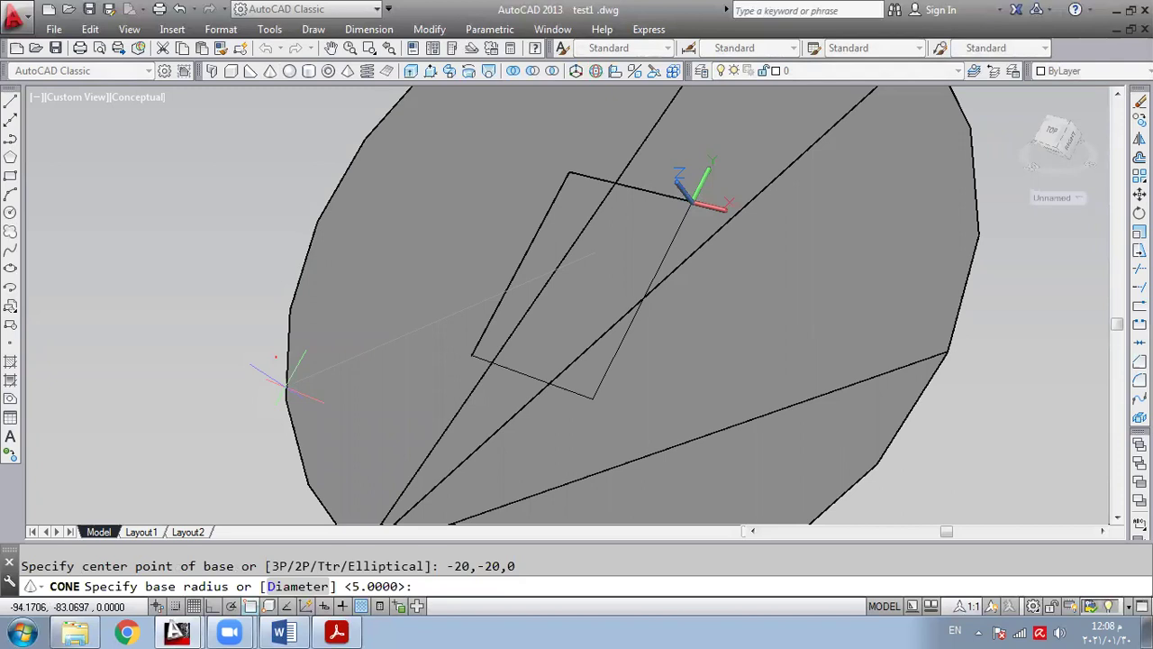
text(10)
key(Return)
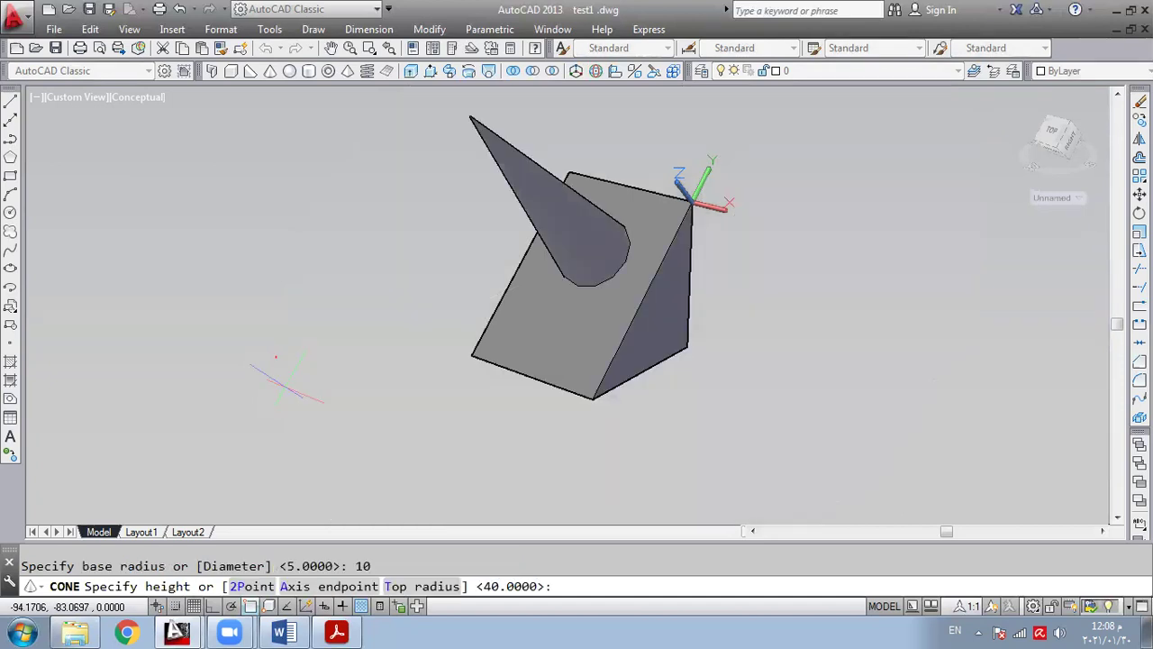
- Complete the cone with a top radius of 5 and a height of 50, and restore the world UCS
text(t)
key(Return)
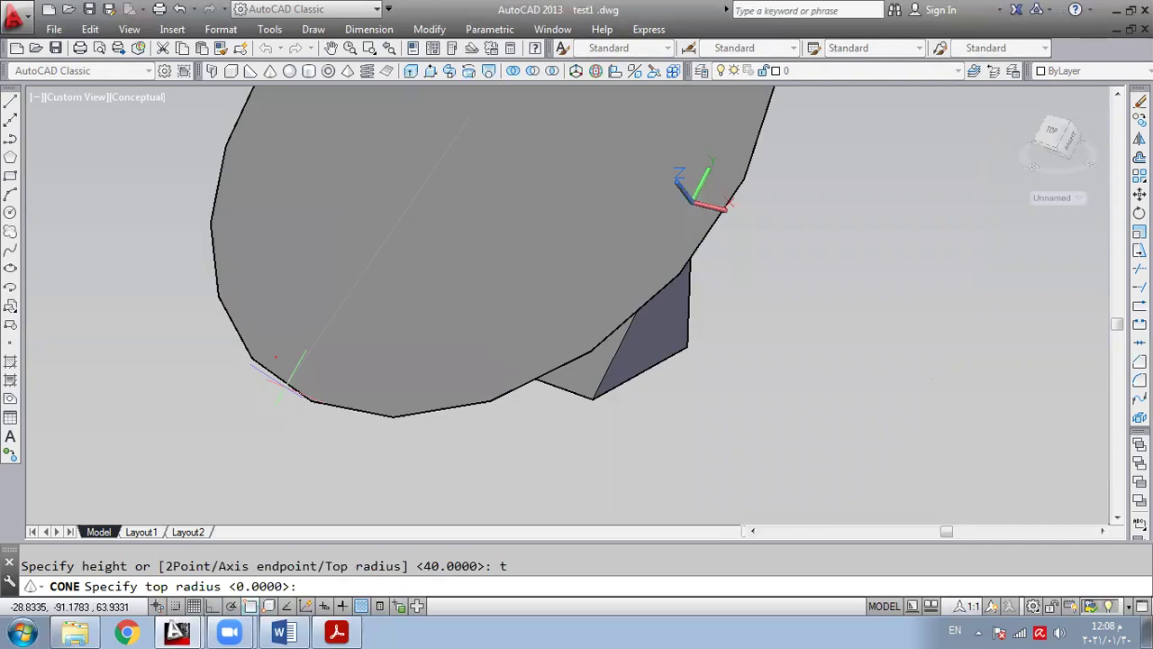
text(5)
key(Return)
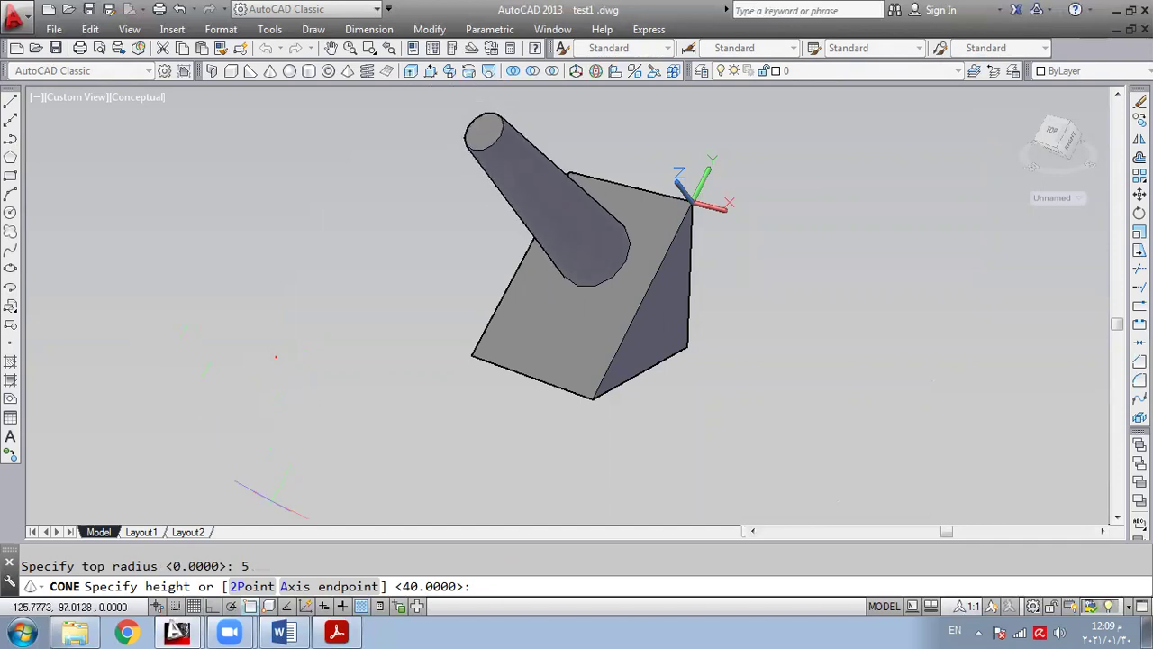
text(50)
key(Return)
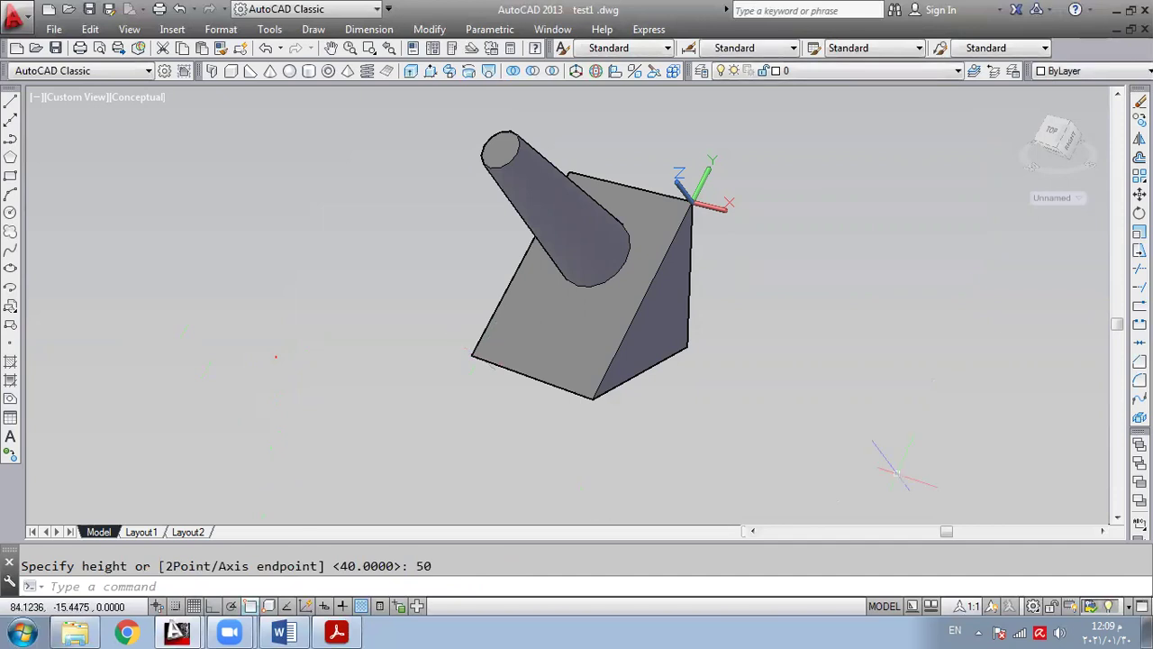
click(1050, 198)
click(1050, 215)
- Exit the Viber application running in the background
click(978, 633)
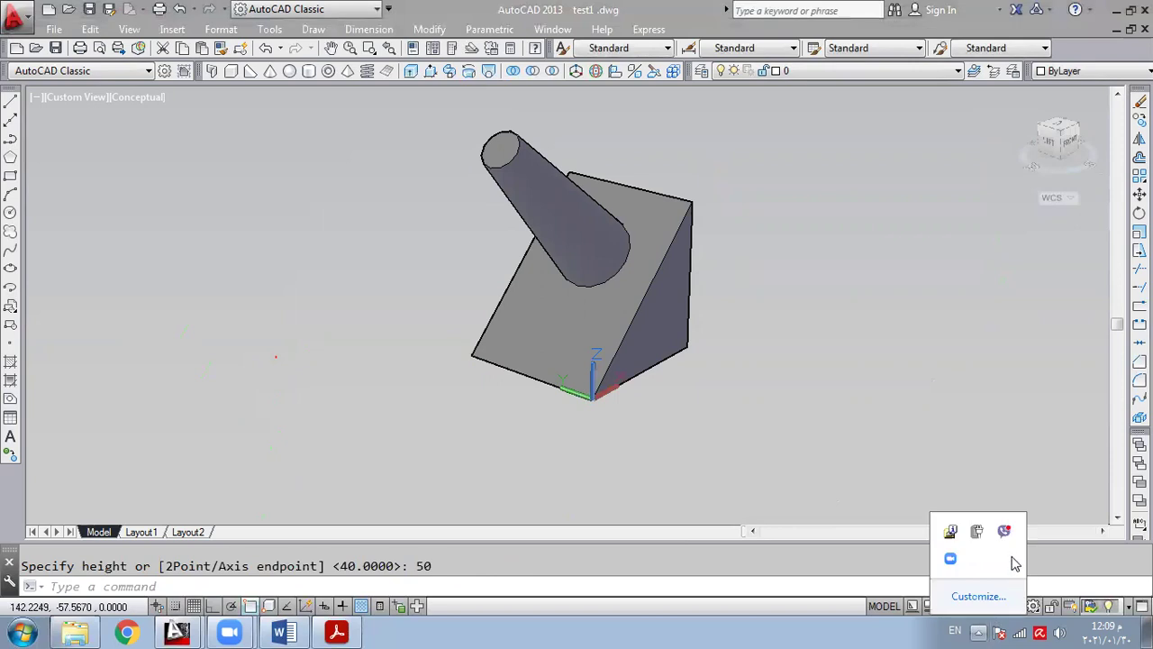
right_click(1005, 533)
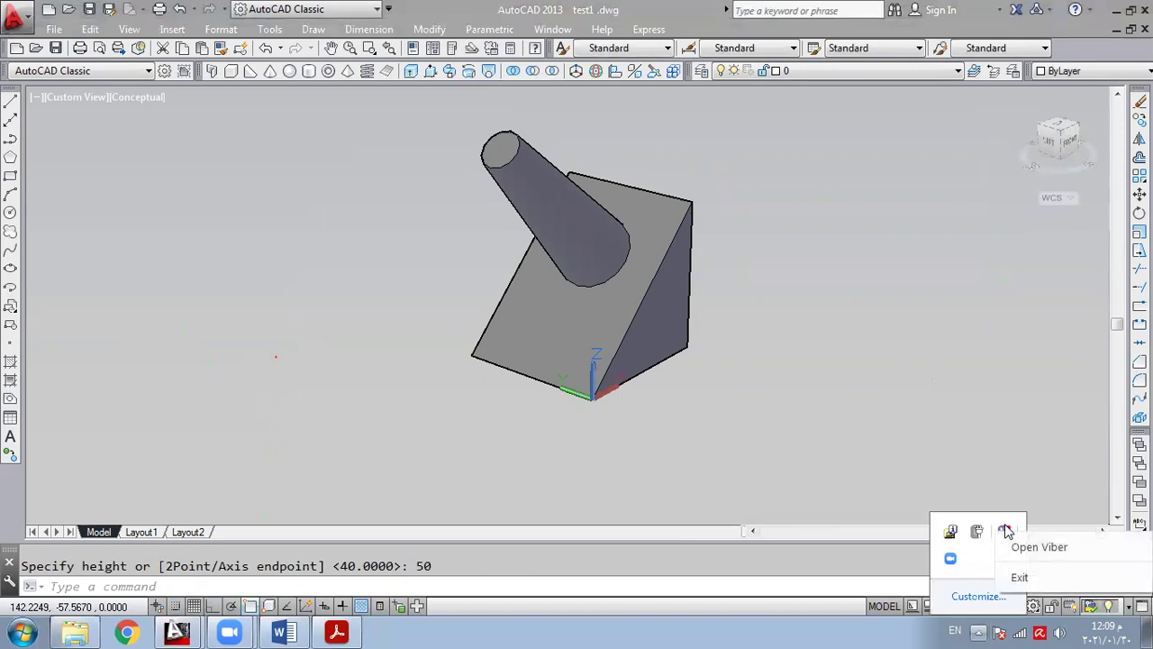
click(1019, 575)
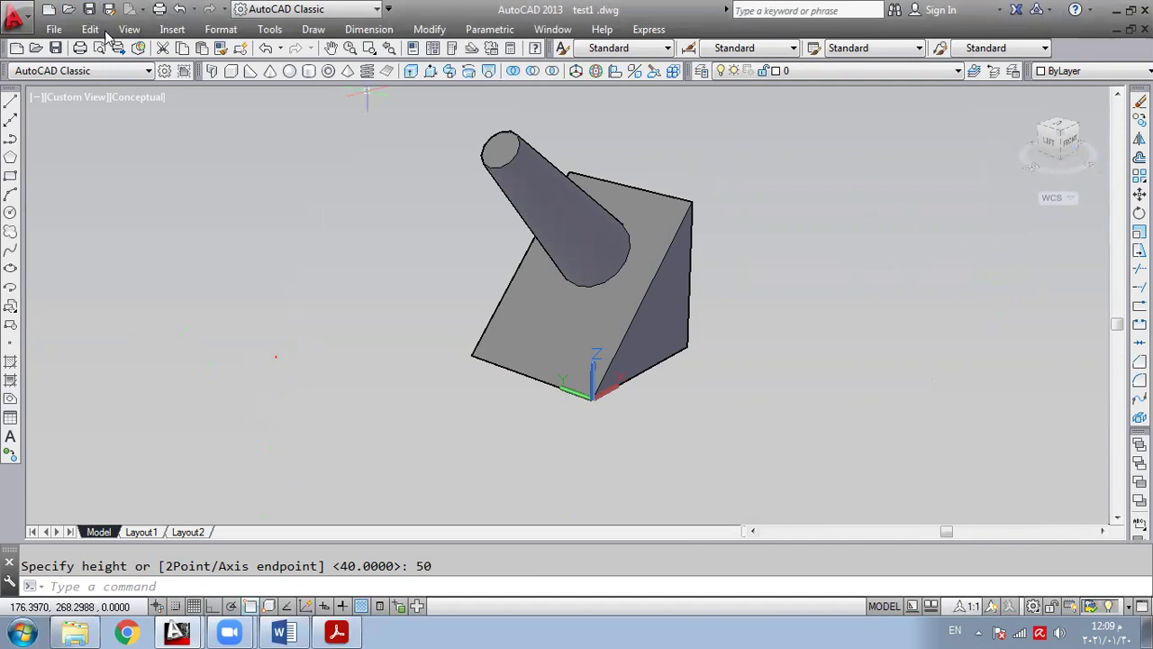
key(alt)
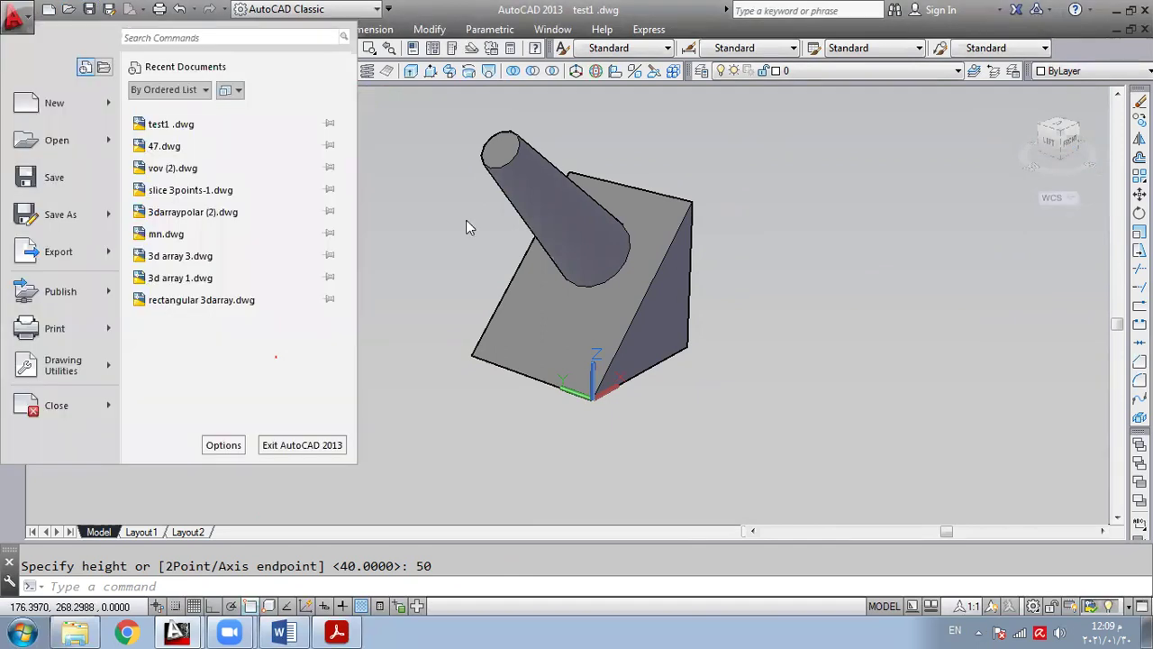
click(407, 252)
click(397, 248)
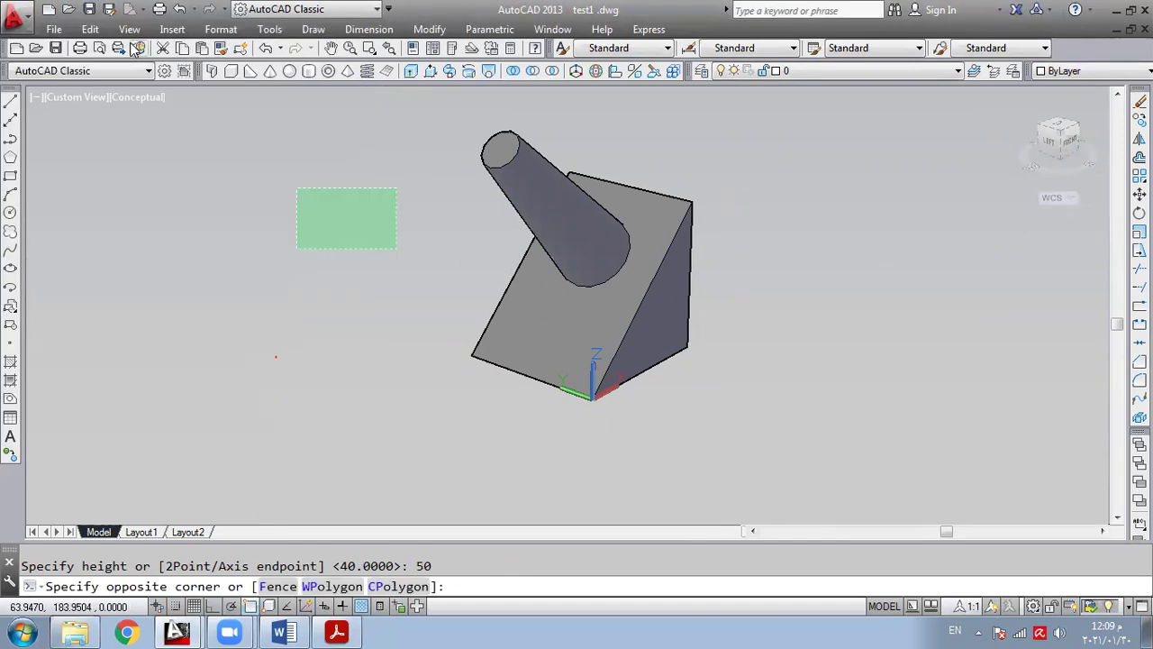
click(130, 30)
mouse_move(297, 205)
mouse_move(304, 186)
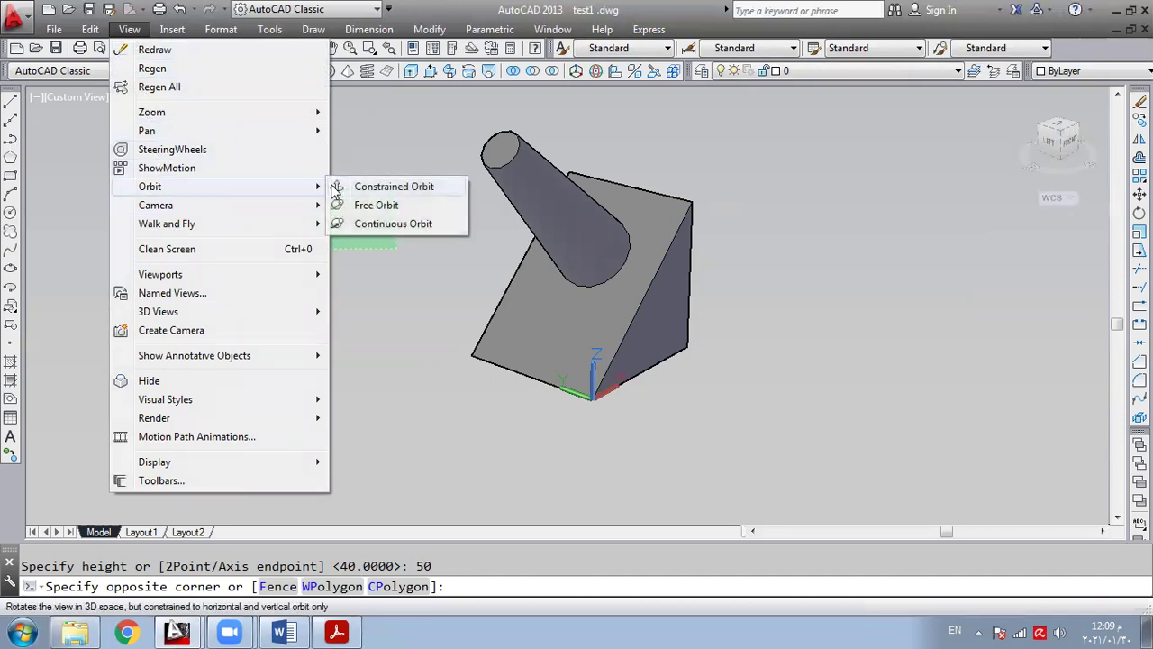
click(340, 188)
click(381, 236)
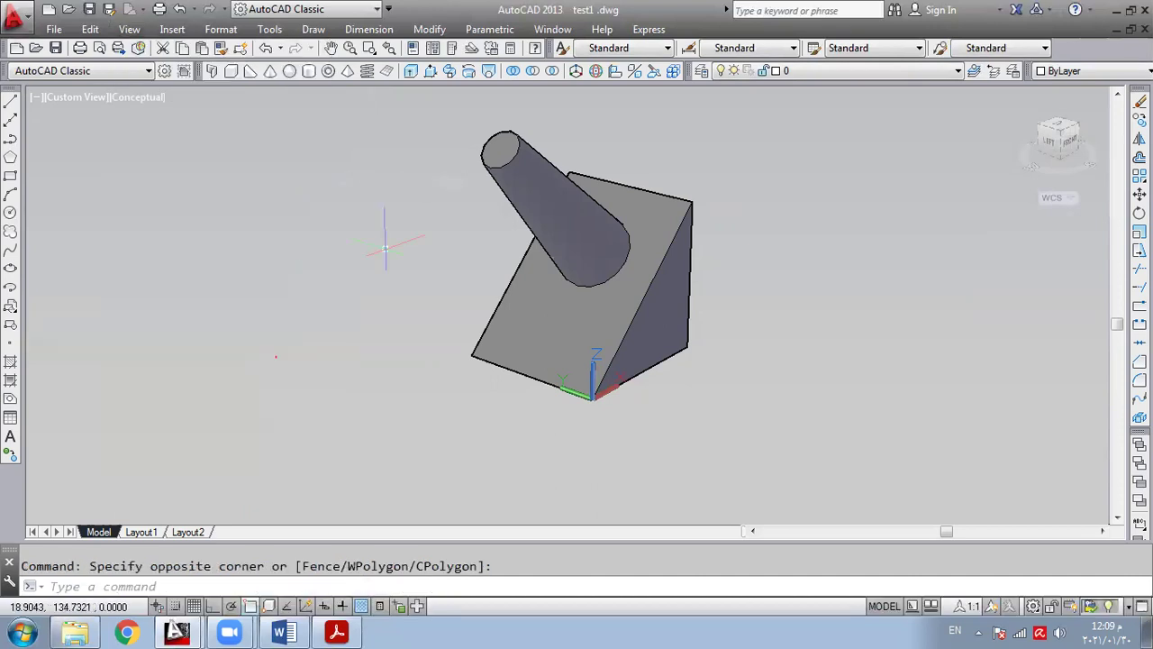
- Examine from the front side how the cone stands on the wedge's sloping face, using Constrained Orbit
click(129, 29)
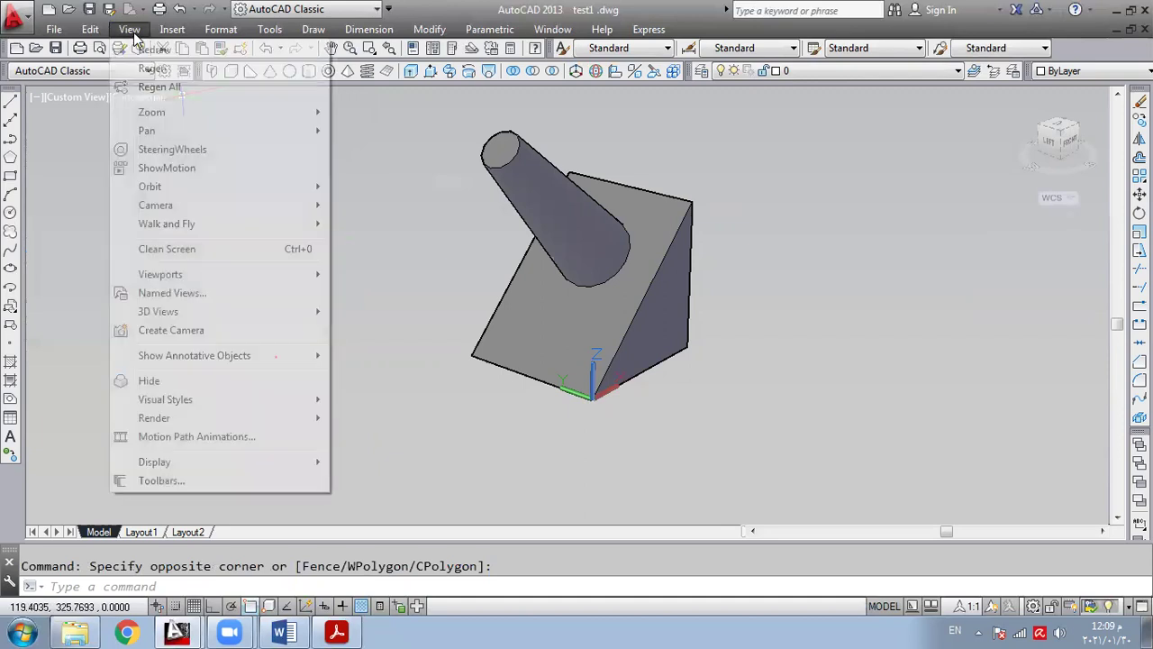
mouse_move(211, 186)
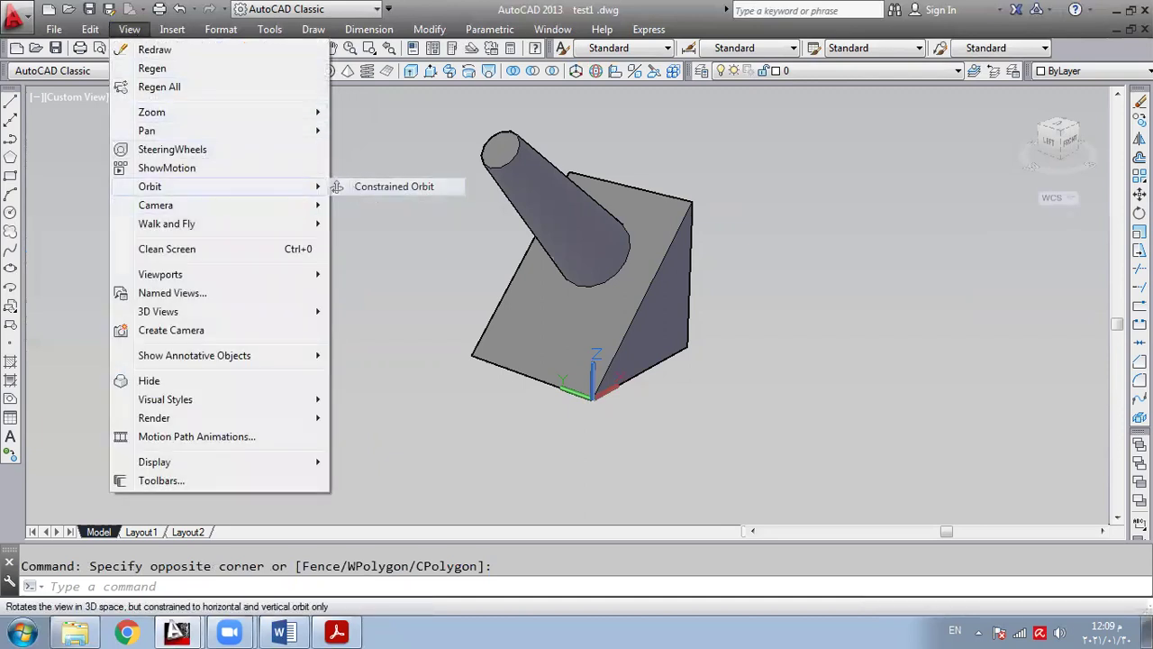
click(353, 187)
drag(406, 292, 327, 267)
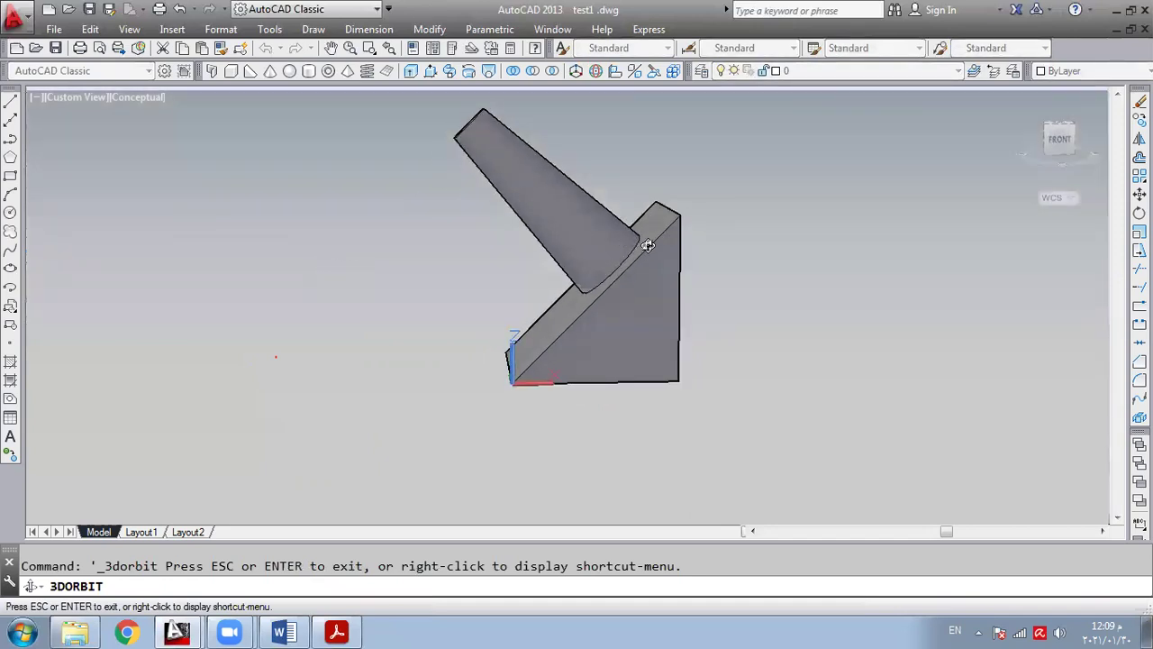
mouse_move(437, 345)
mouse_down()
mouse_move(546, 369)
mouse_move(760, 314)
mouse_move(759, 341)
mouse_move(718, 372)
mouse_move(556, 402)
mouse_move(489, 388)
mouse_move(416, 326)
mouse_move(520, 345)
mouse_move(602, 404)
mouse_move(664, 430)
mouse_move(736, 420)
mouse_move(786, 364)
mouse_move(765, 334)
mouse_move(445, 343)
mouse_up()
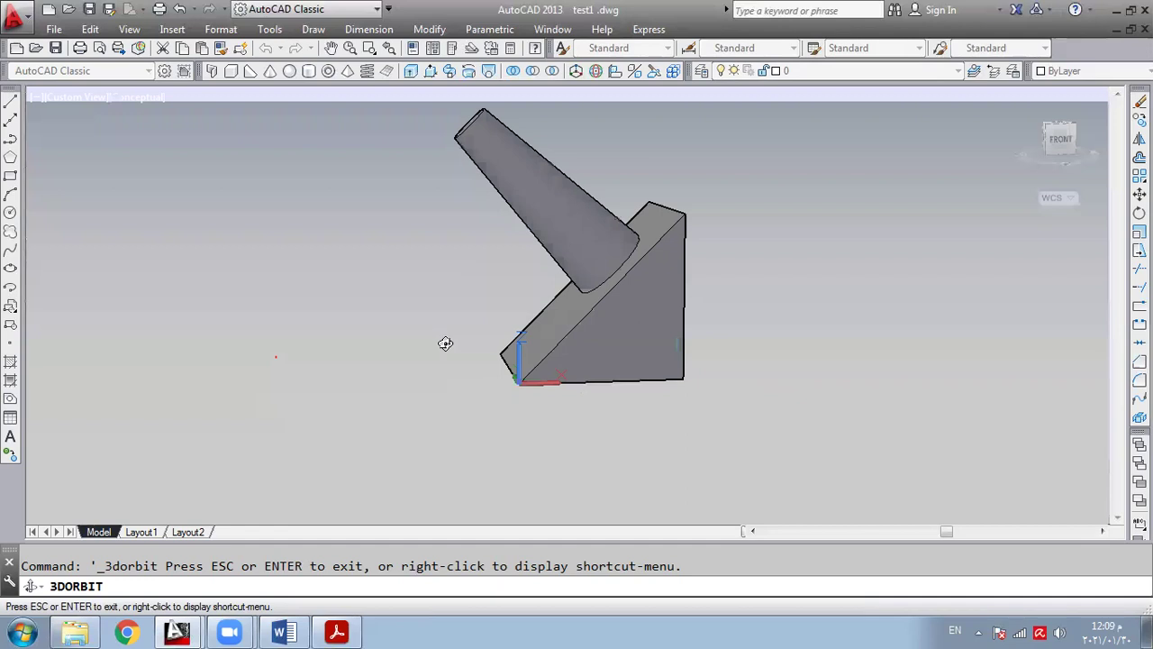
right_click(732, 214)
click(782, 219)
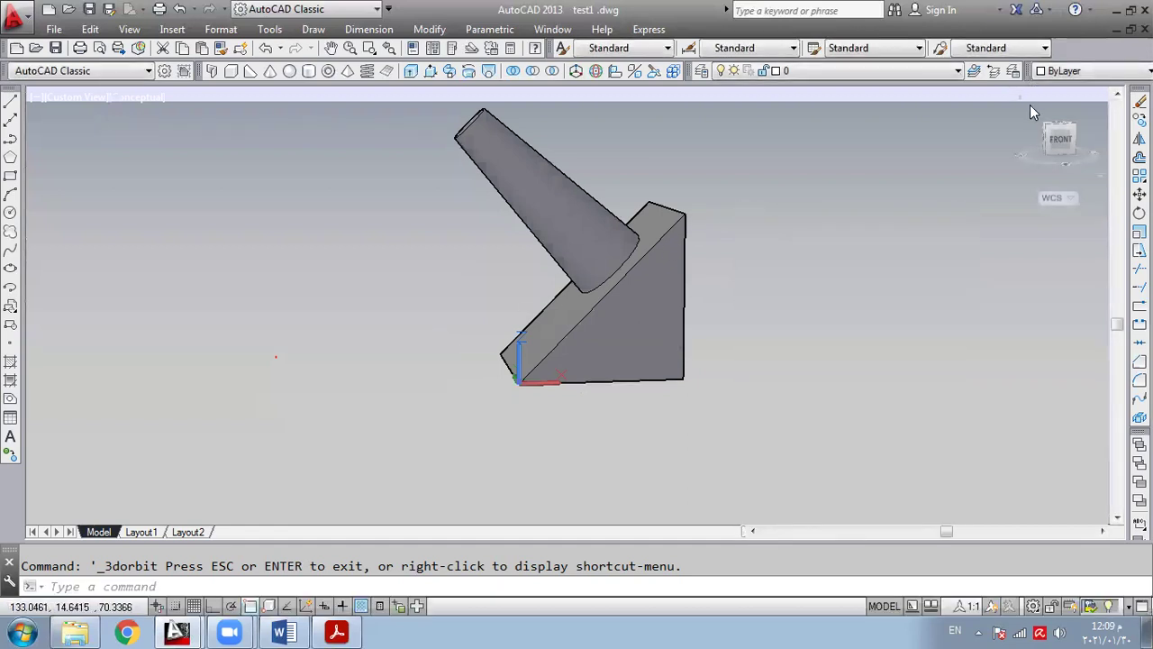
- Undo the recent operations back to the bare wedge, removing the cone, and restore the world UCS
click(180, 9)
click(180, 9)
click(180, 9)
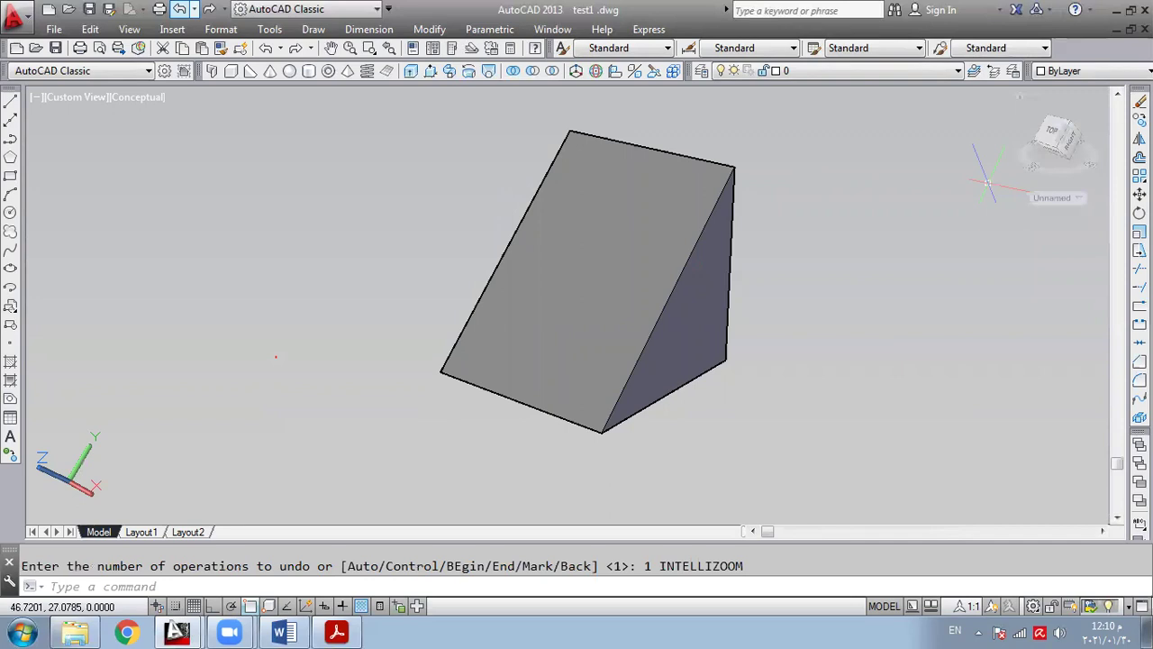
click(1054, 197)
click(1051, 218)
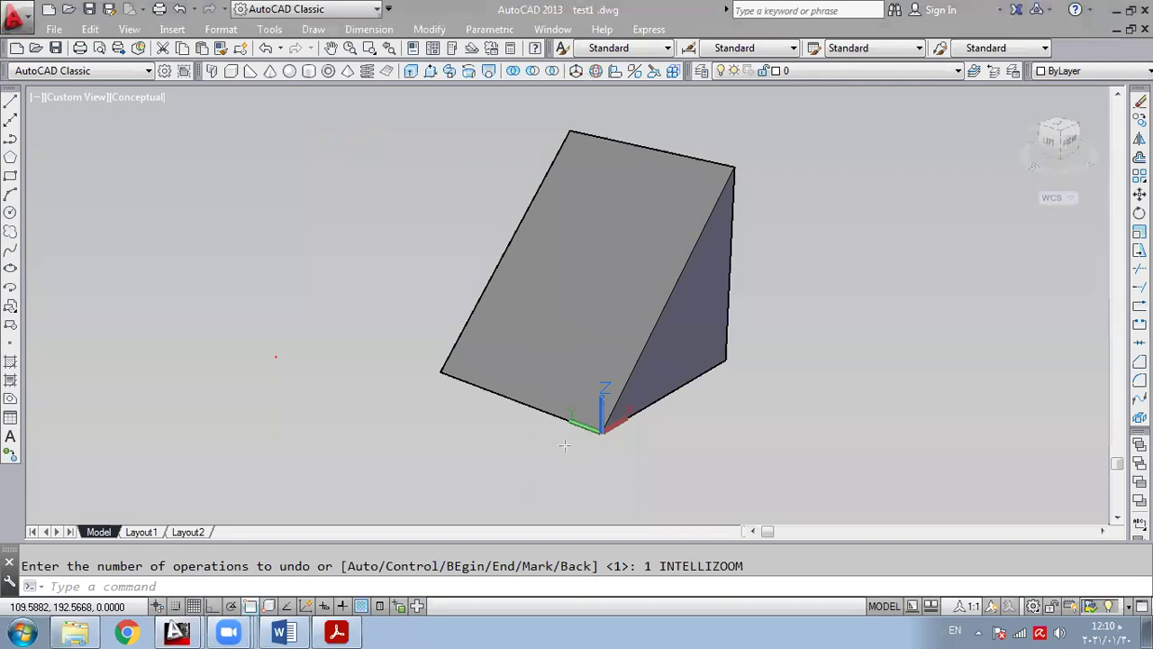
- Annotate the sloping face with a red arrow along its lower edge and a green arrow up its front sloping edge
click(602, 430)
click(442, 373)
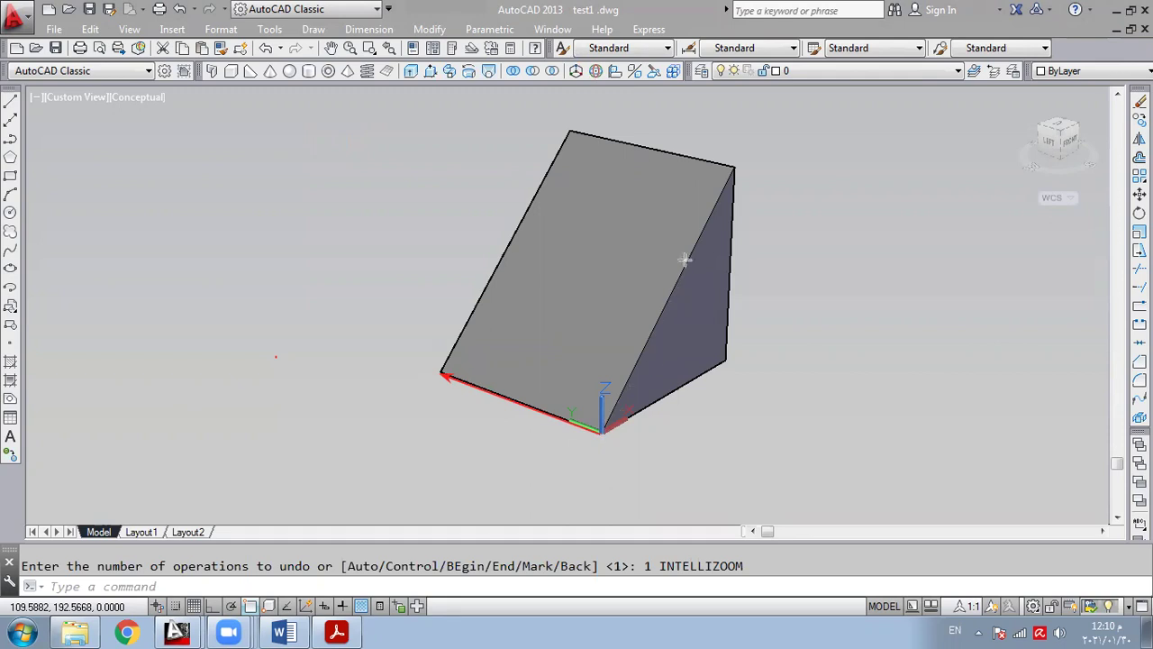
click(728, 173)
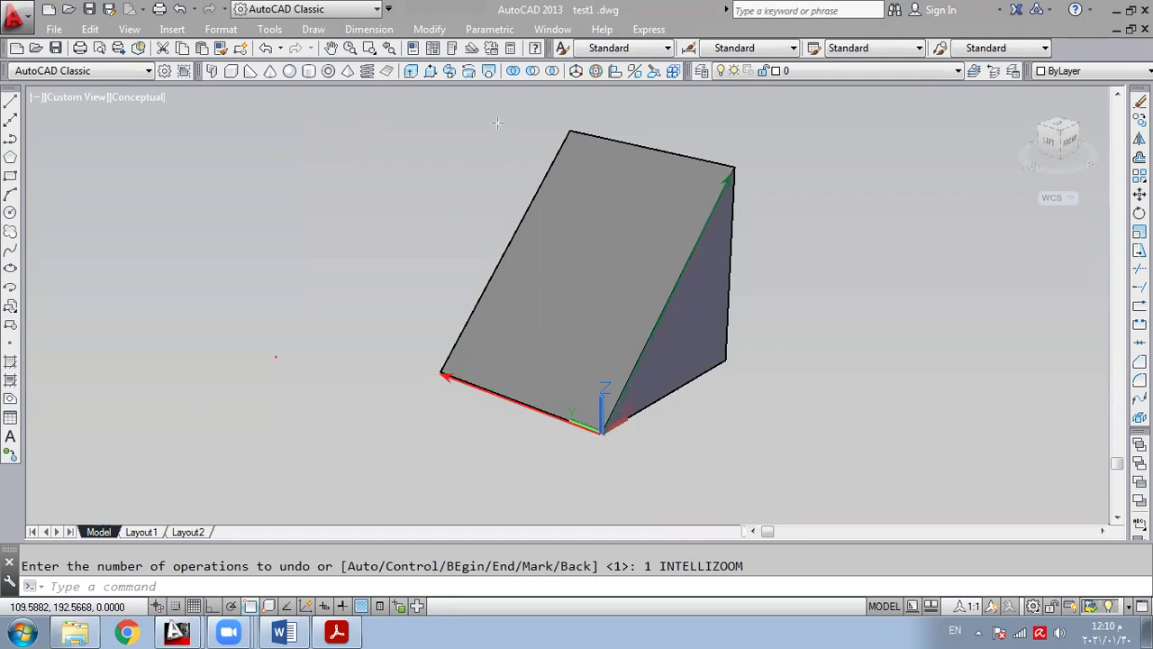
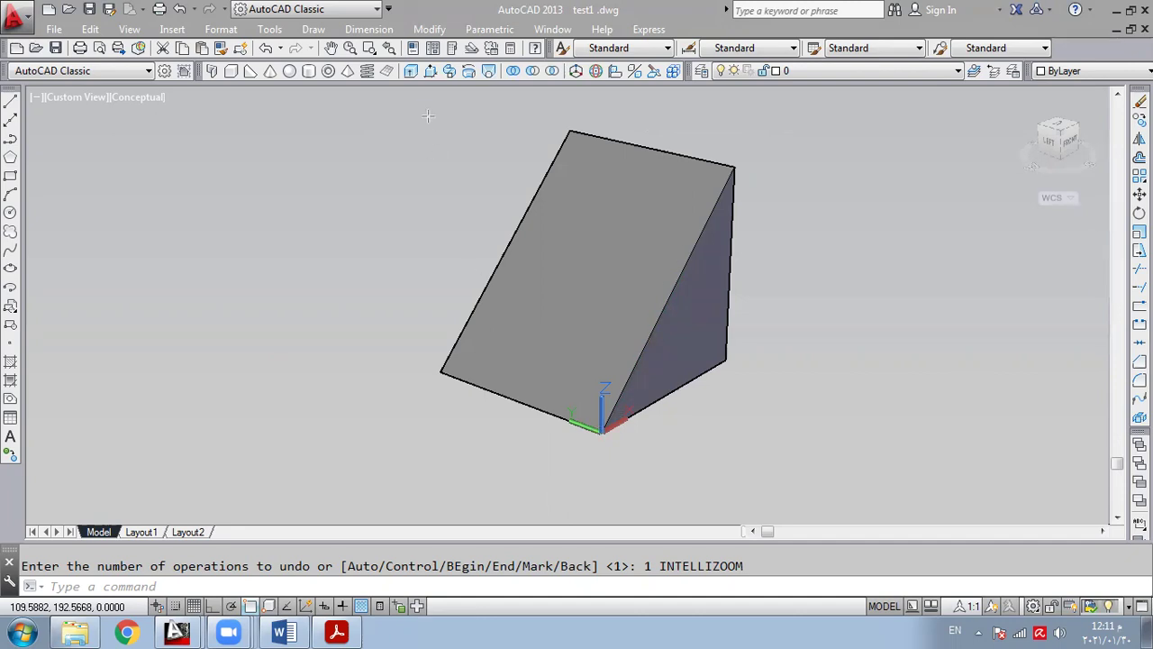
- Mark the wedge's front lower corner with a red dot, then annotate the sloping edge in red and the lower edge in green
click(601, 429)
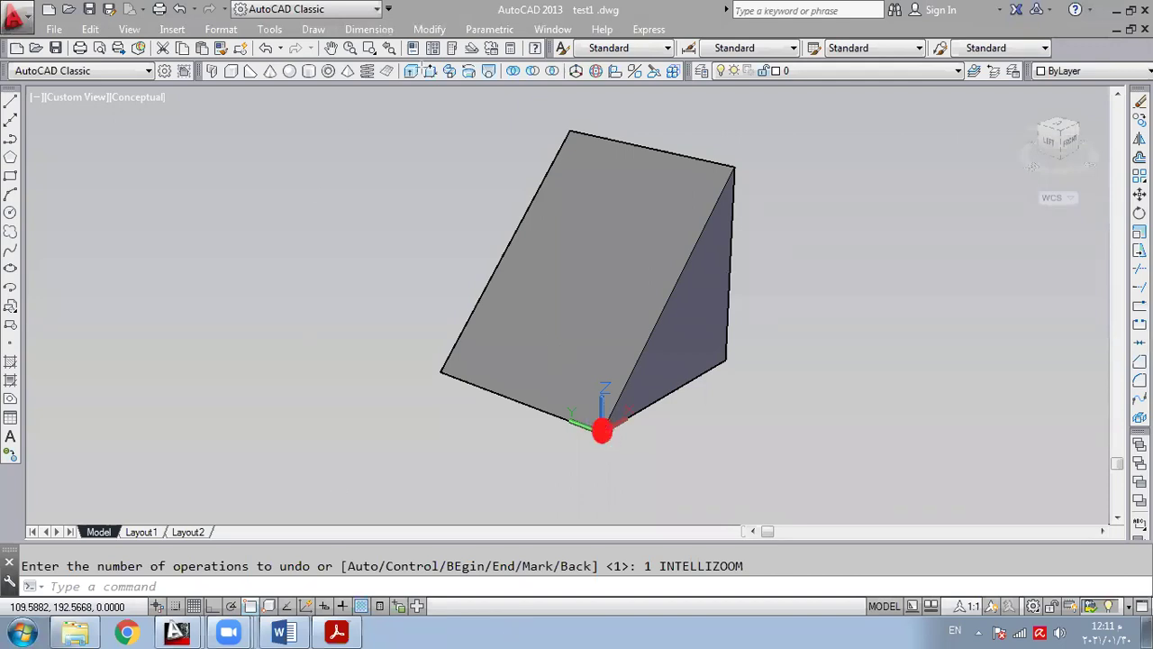
click(621, 420)
click(729, 170)
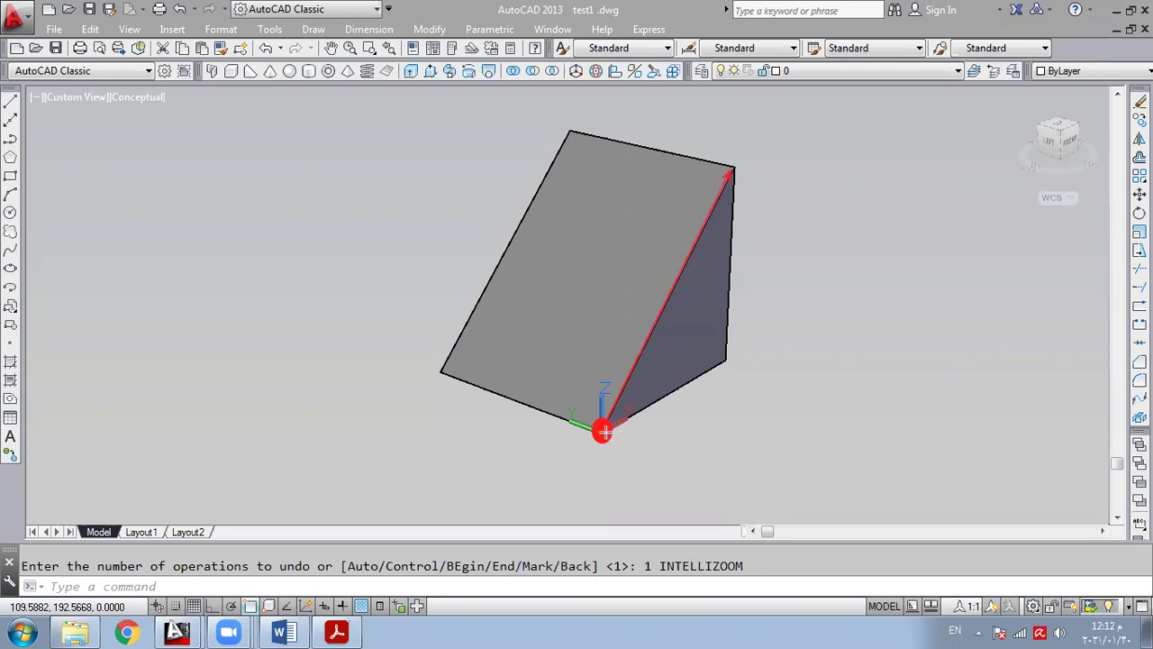
click(430, 368)
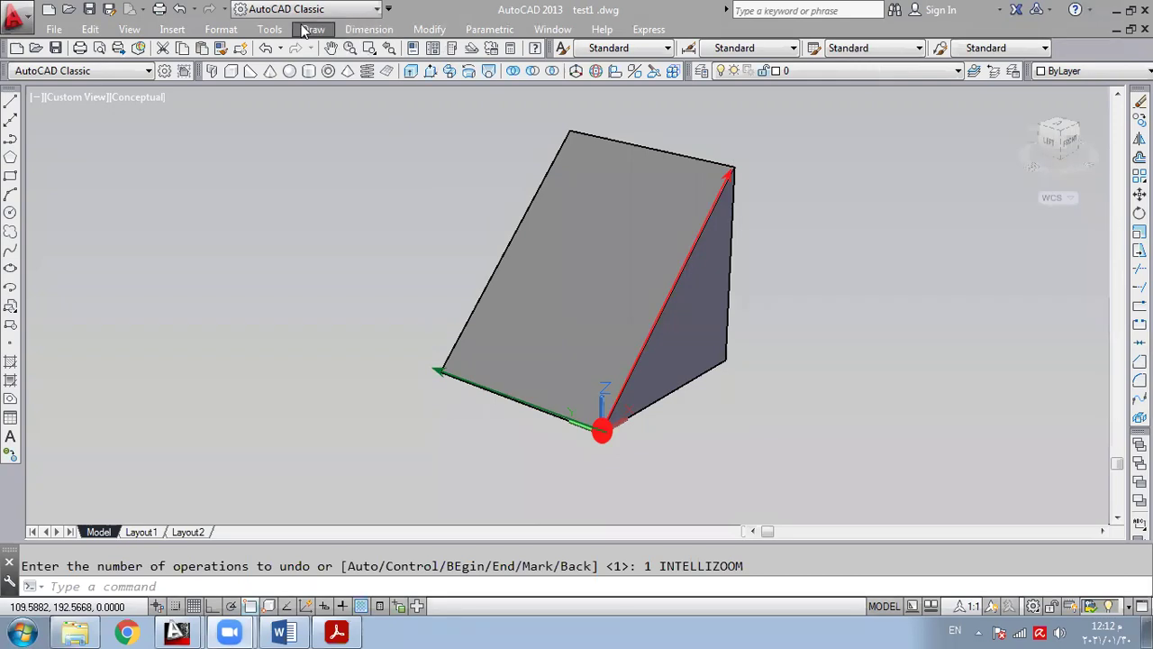
- Create a new 3 Point UCS with origin 0,0,0, X-axis point 40,0,40 and Y-axis point 0,40,0
click(266, 30)
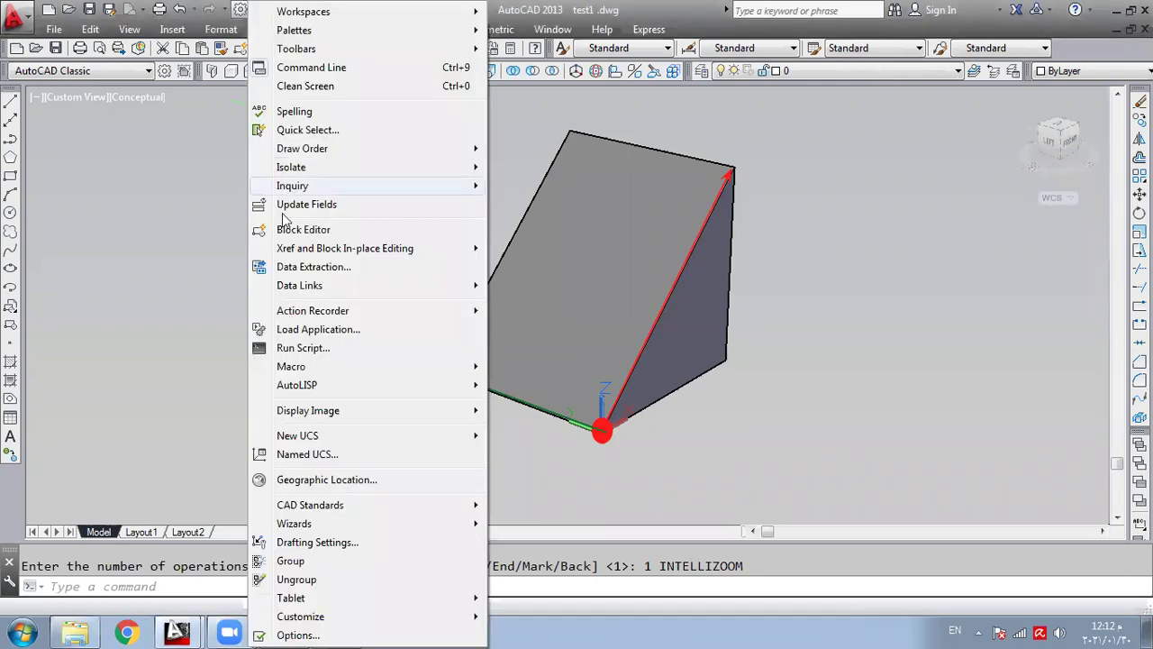
mouse_move(327, 436)
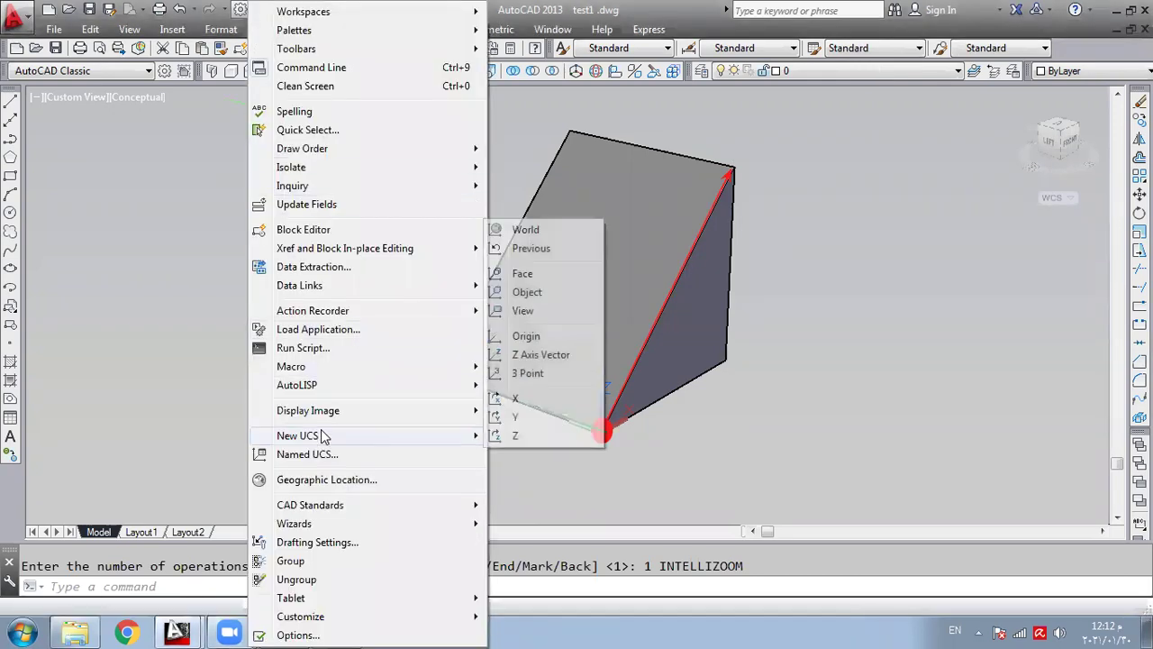
click(532, 373)
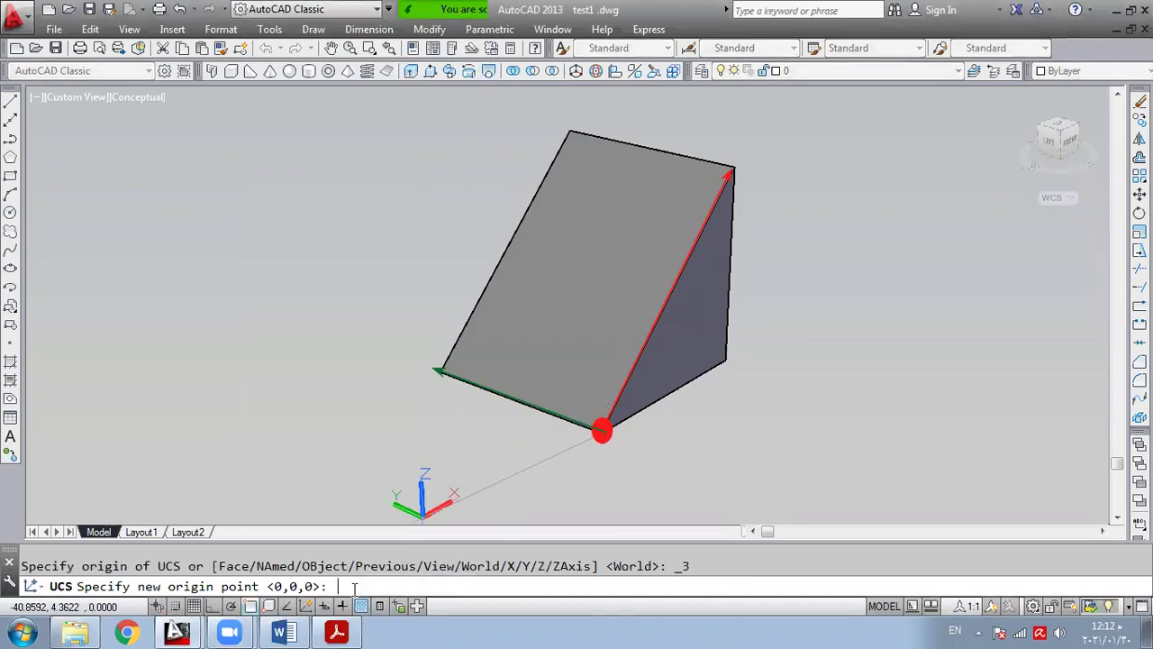
text(0,0,0)
key(Return)
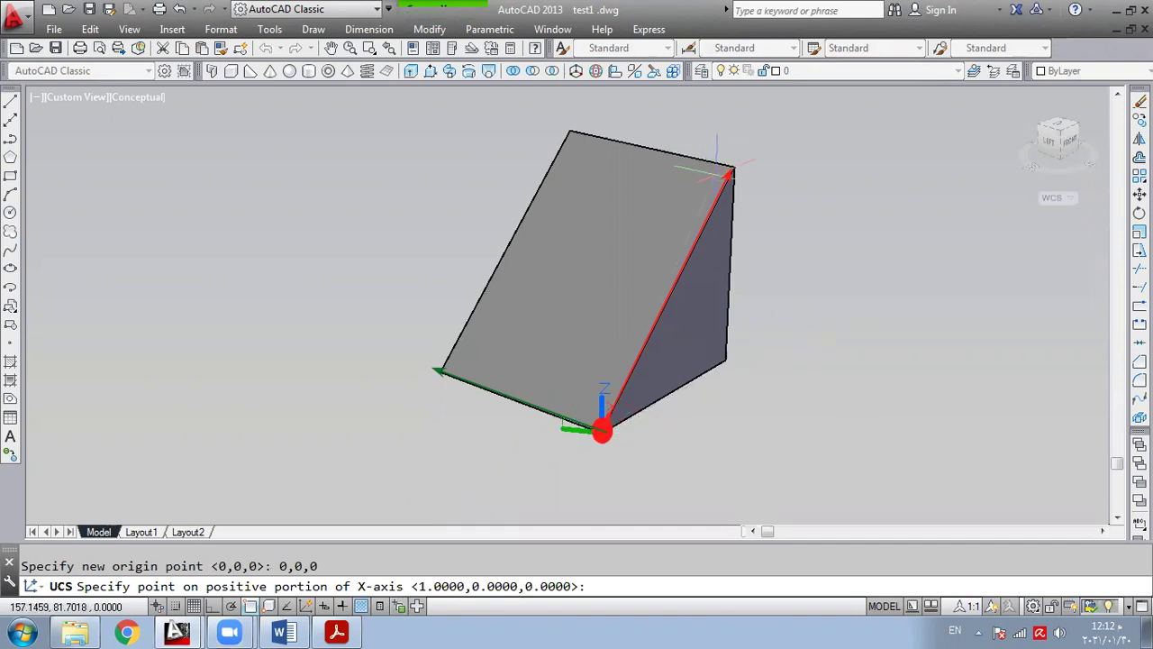
text(40,0,40)
key(Return)
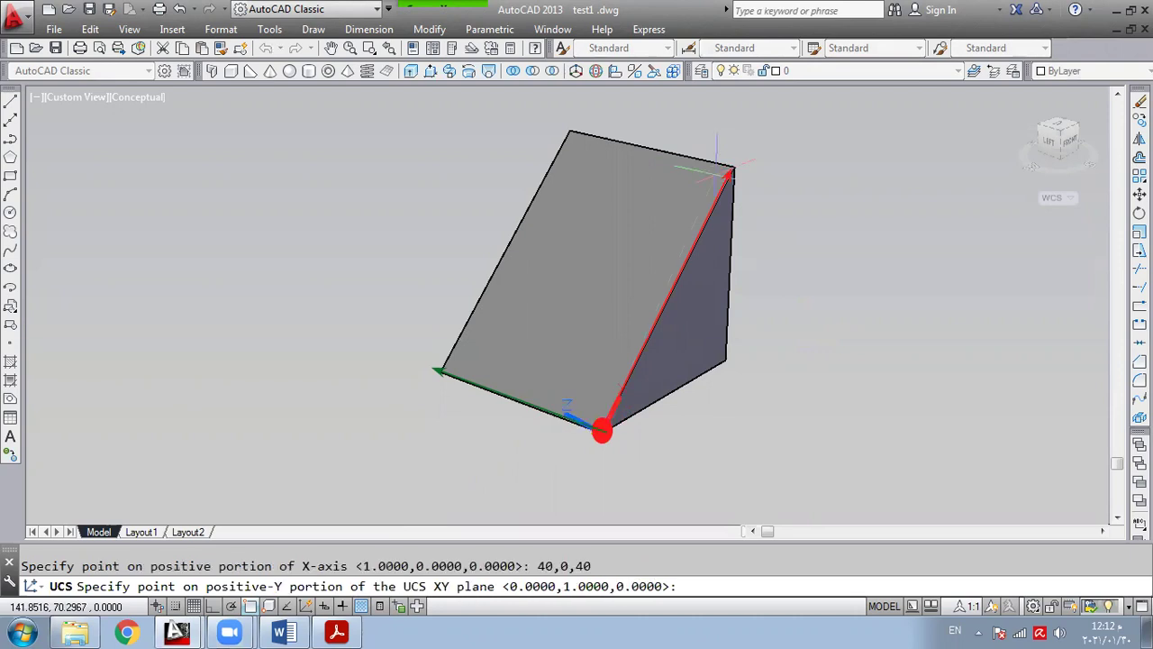
text(0,40,0)
key(Return)
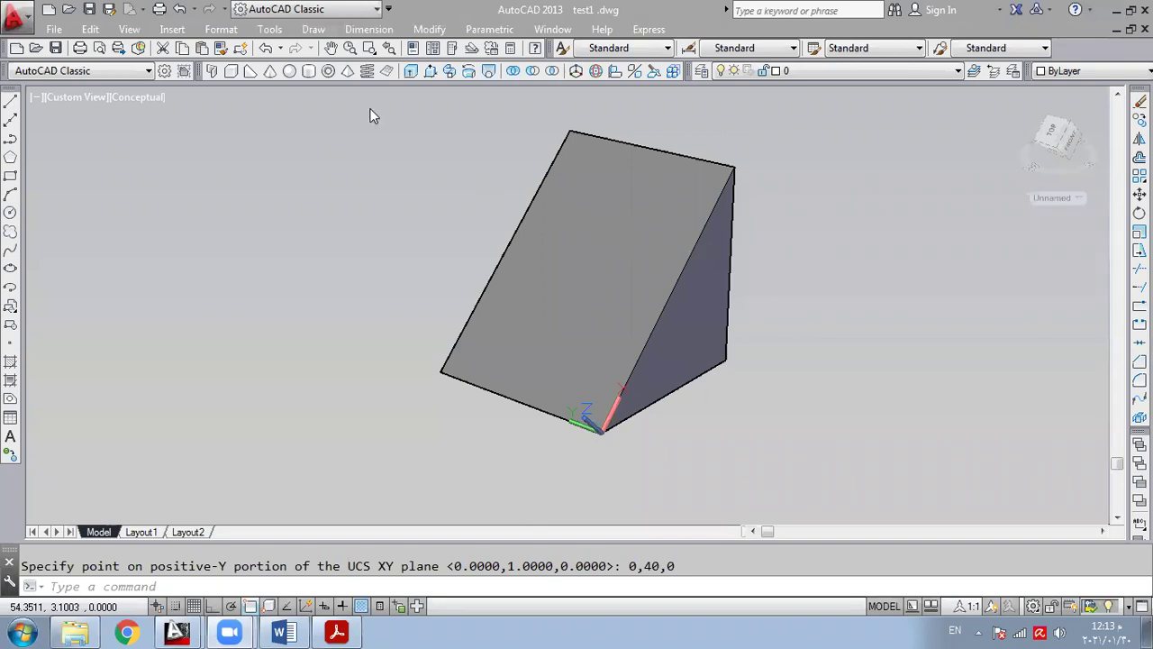
- Create a torus on the sloping face centred at 20,20,0 with radius 10 and tube radius 1
click(329, 72)
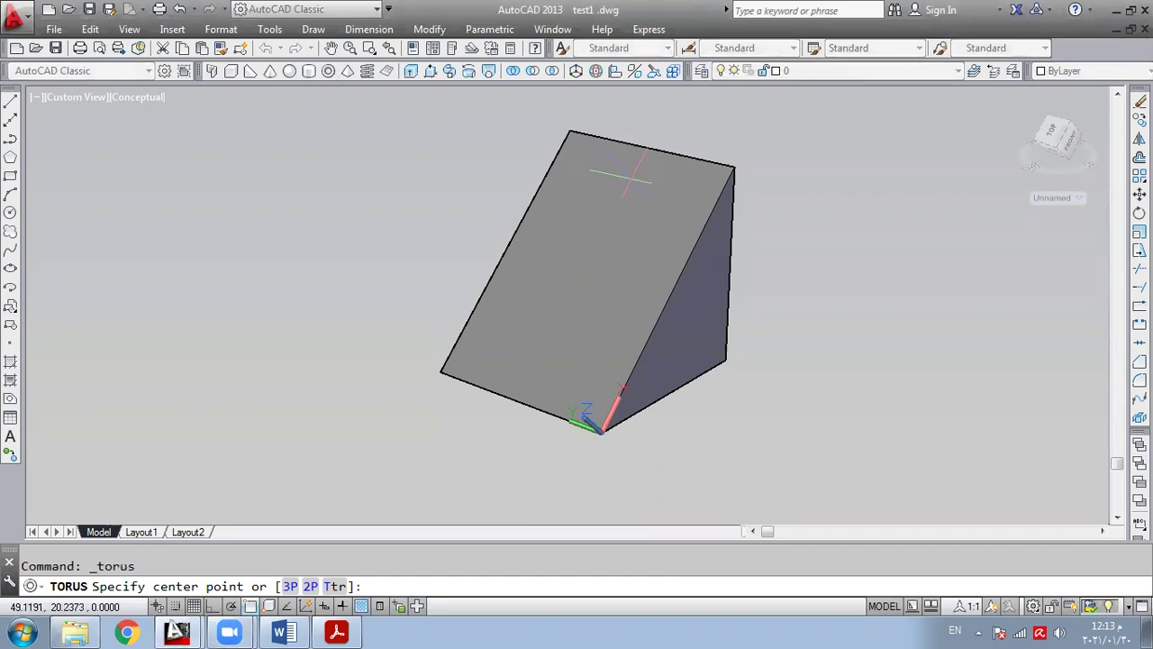
text(20,20,0)
key(Return)
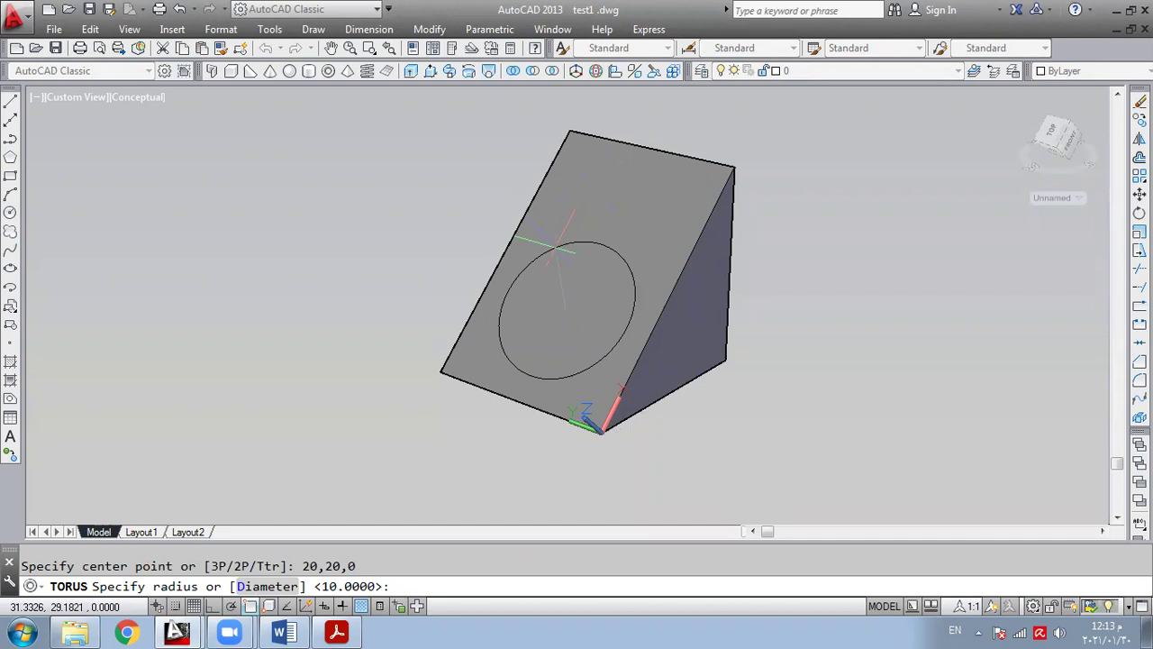
text(10)
key(Return)
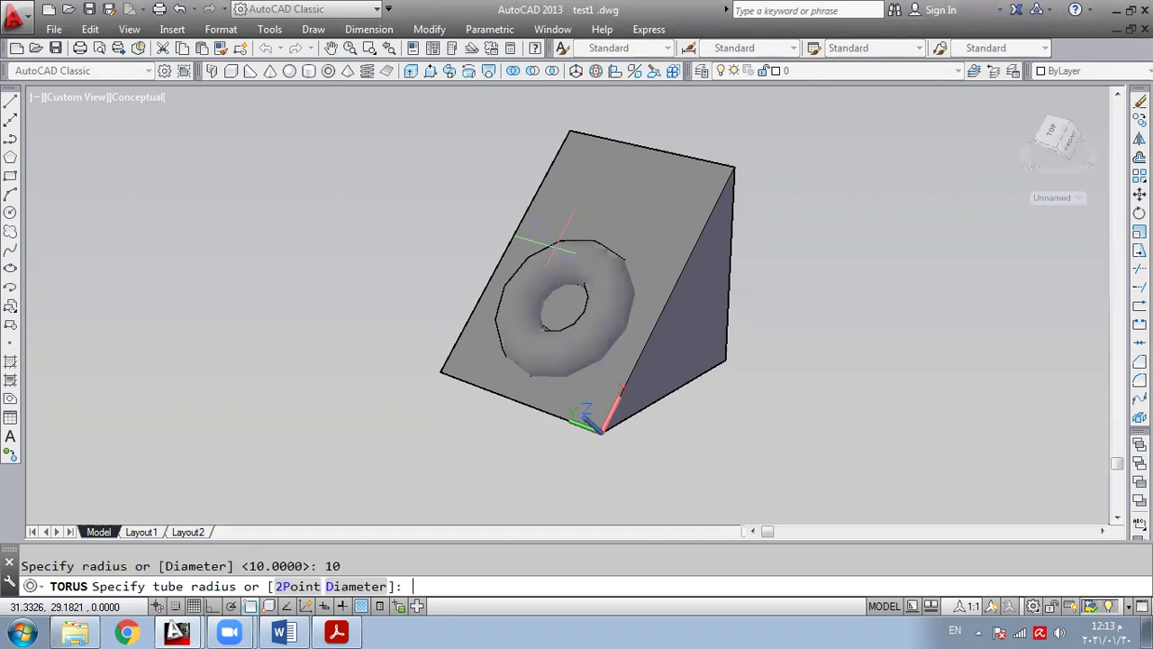
text(1)
key(Return)
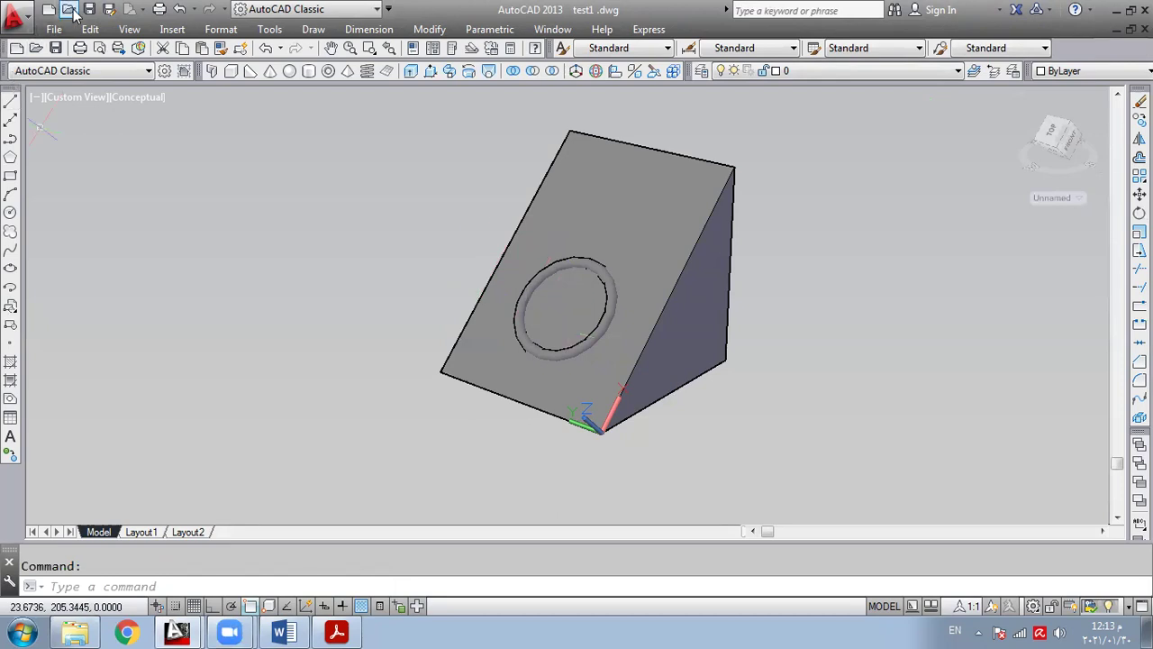
- Examine the torus on the sloping face from a slightly rotated angle with Constrained Orbit
click(129, 29)
mouse_move(171, 189)
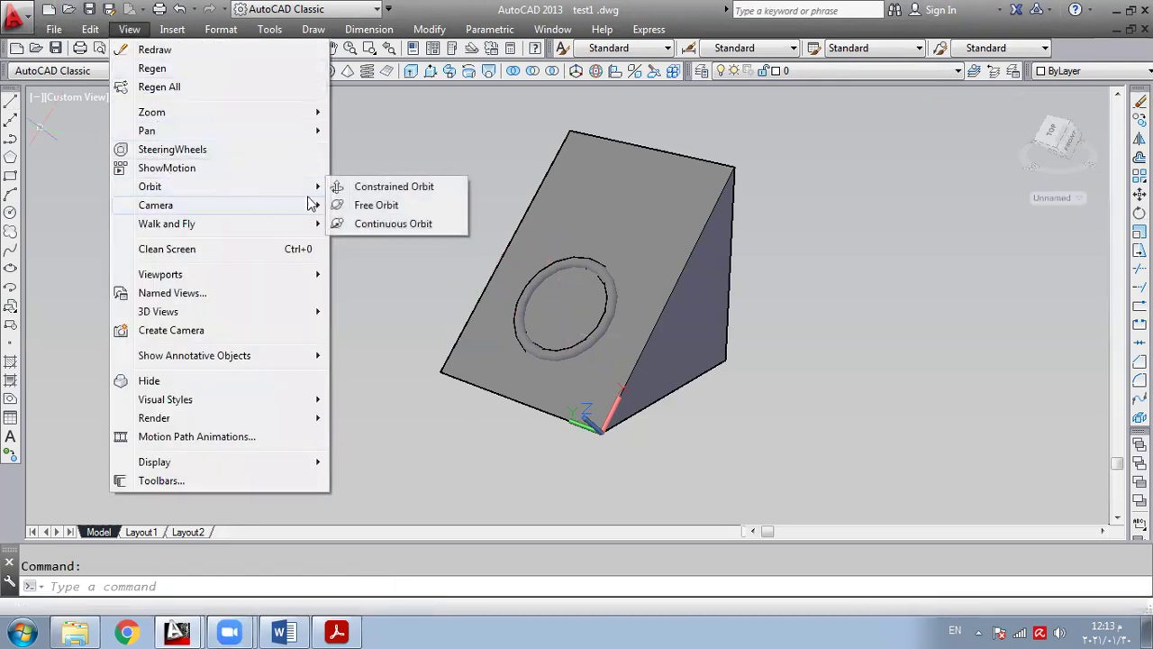
click(361, 187)
mouse_move(327, 249)
mouse_down()
mouse_move(242, 196)
mouse_move(313, 260)
mouse_move(342, 270)
mouse_move(345, 258)
mouse_up()
right_click(345, 257)
click(360, 267)
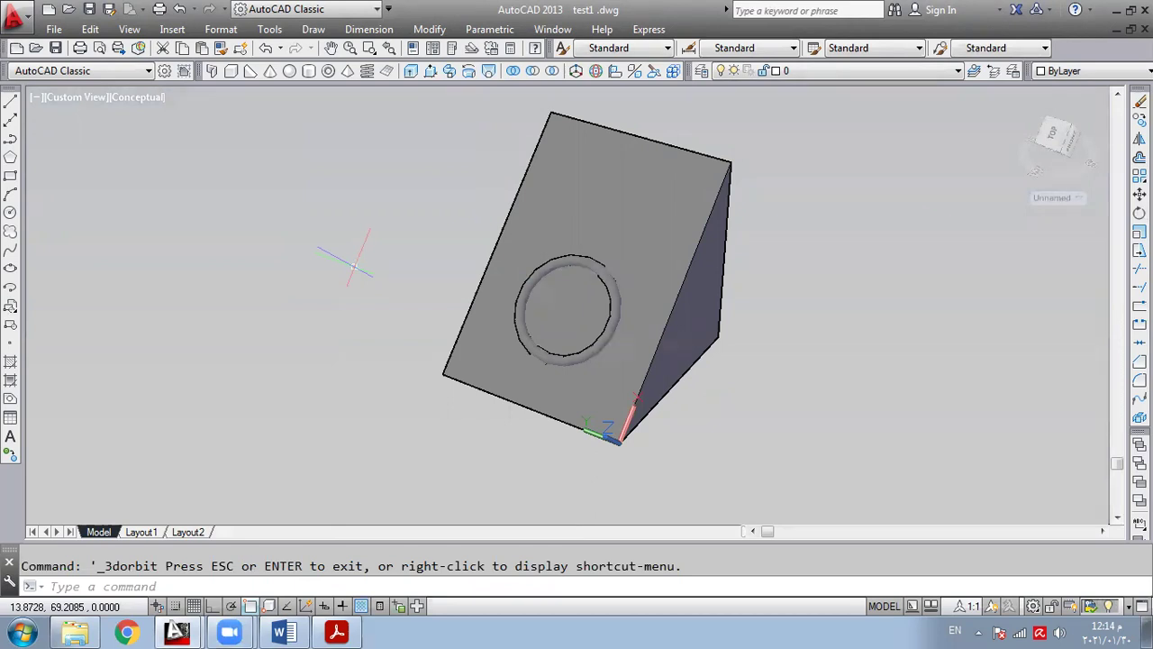
- Restore the world UCS and erase both the wedge and the torus
click(1079, 200)
click(1072, 219)
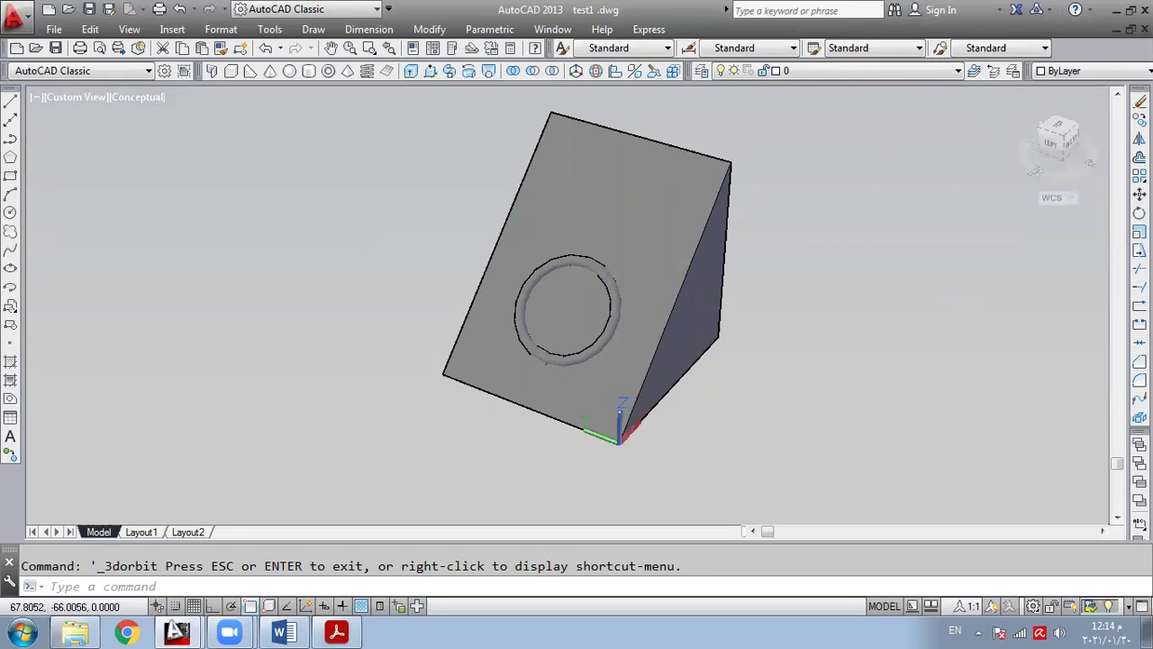
drag(1021, 97, 495, 126)
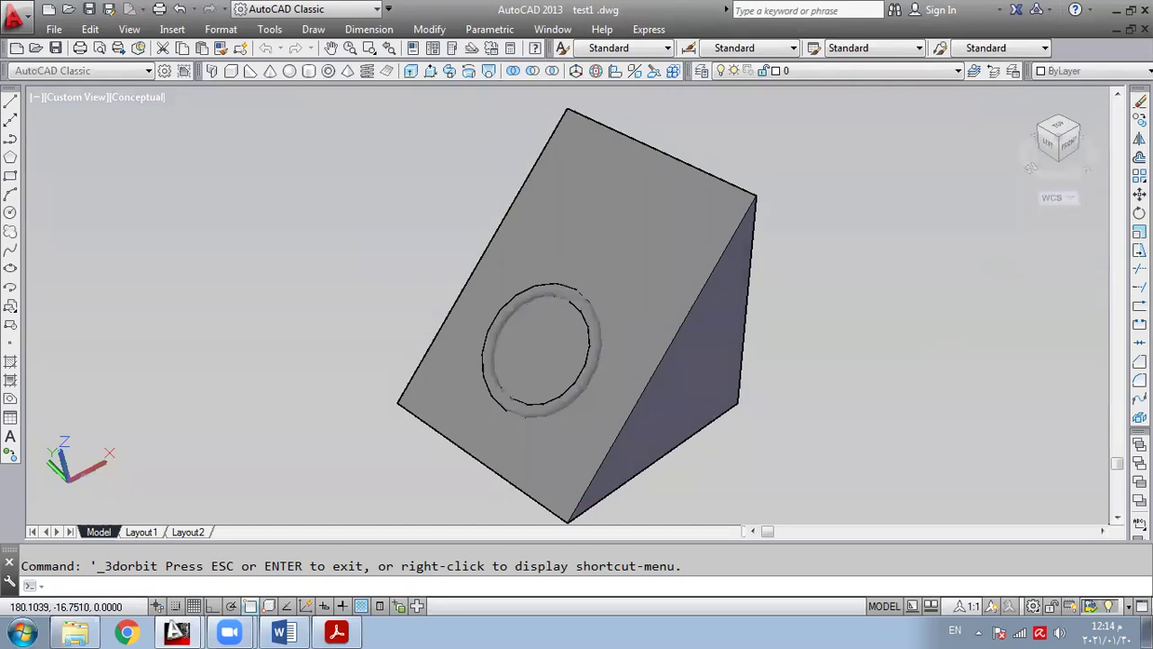
key(Escape)
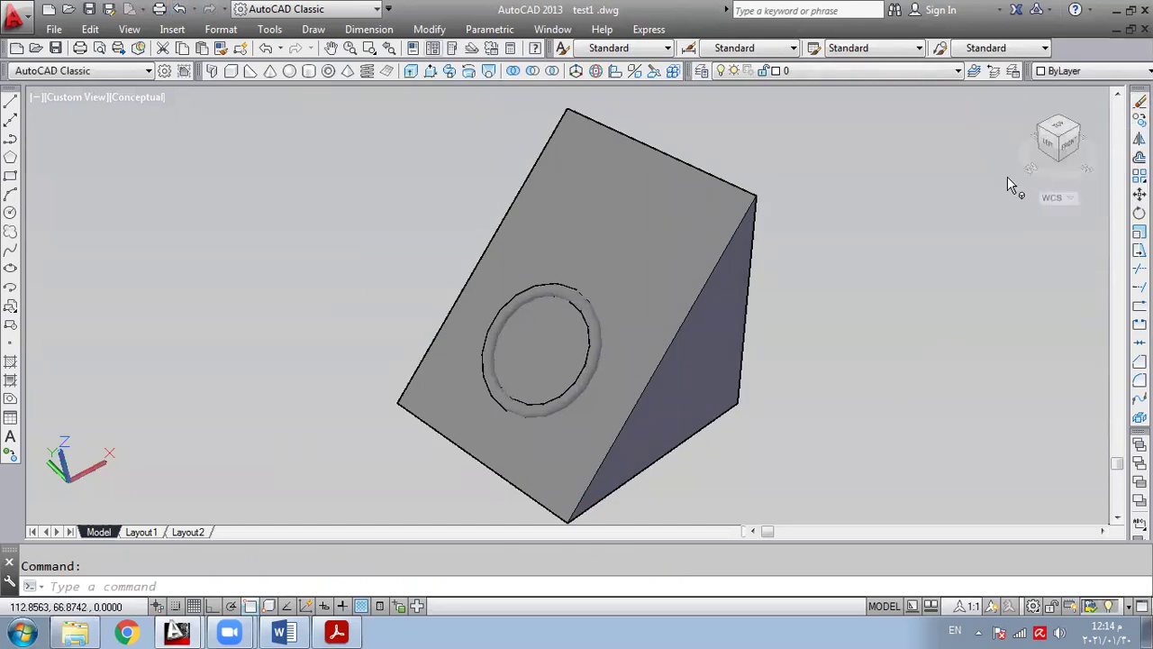
key(ctrl+a)
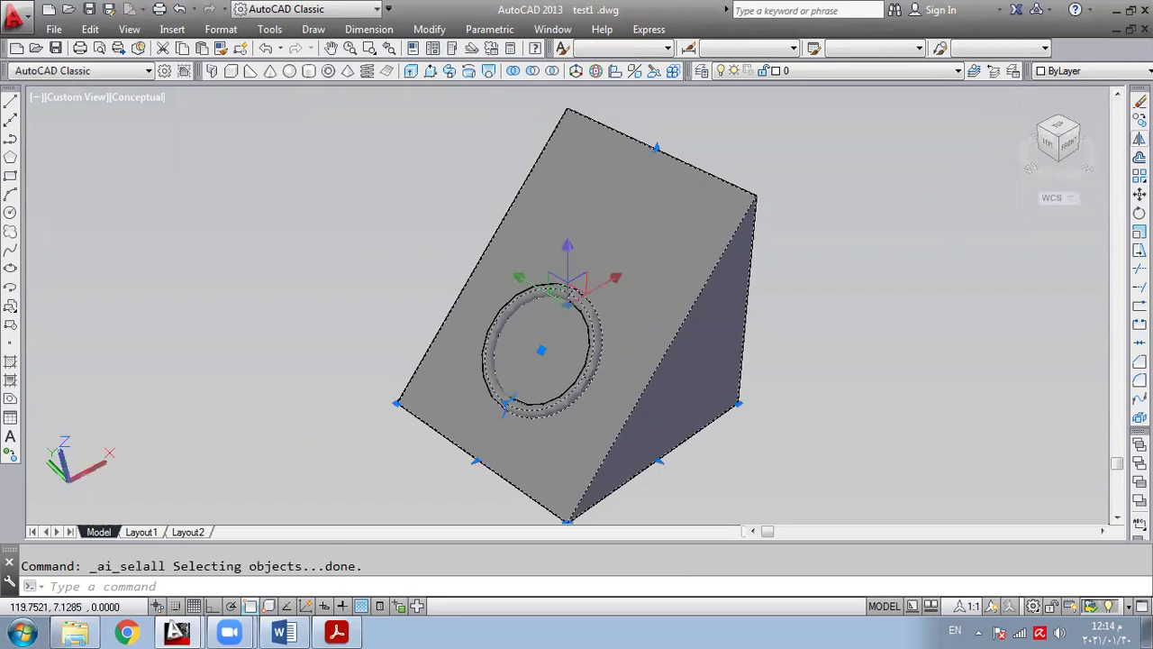
click(1139, 101)
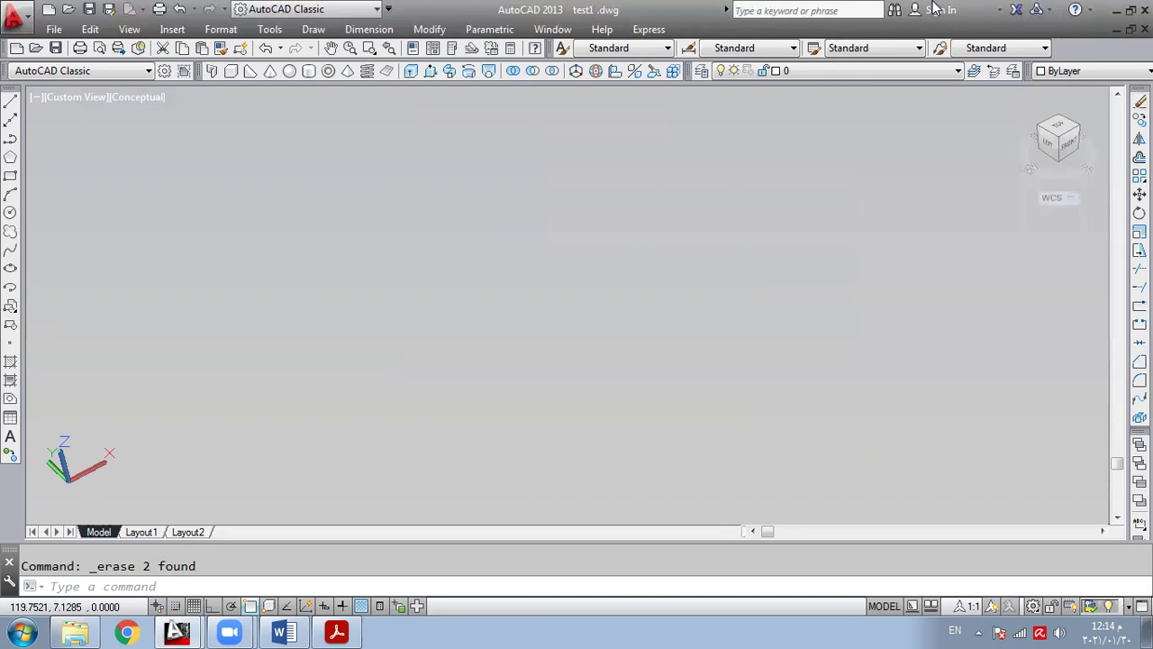
click(270, 29)
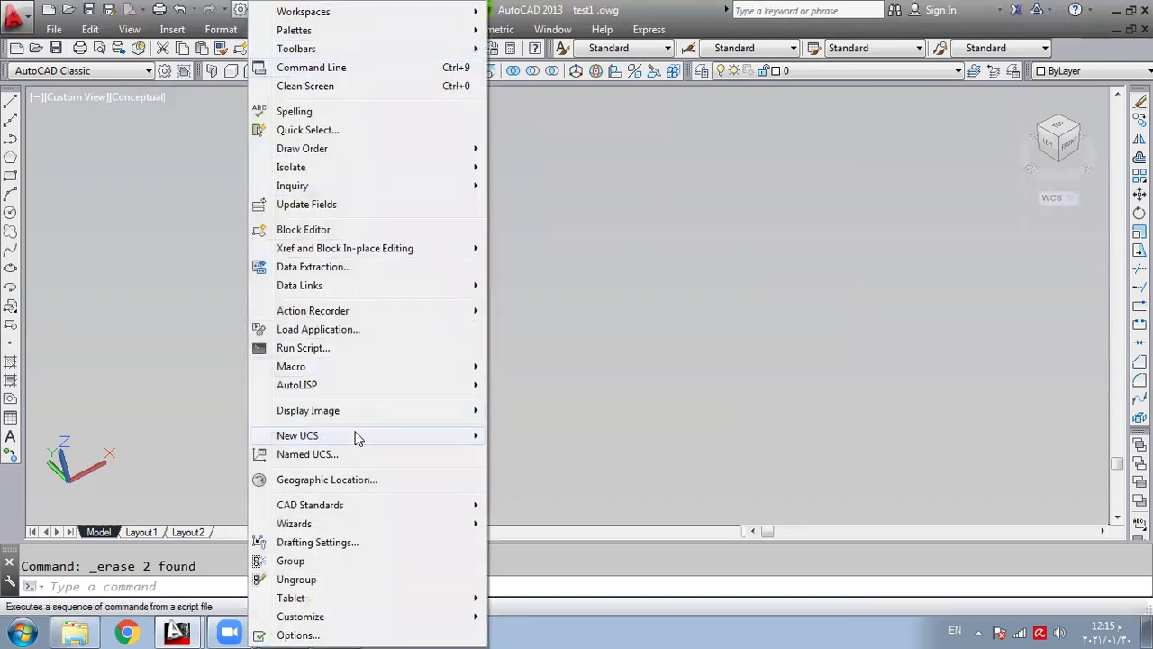
mouse_move(358, 437)
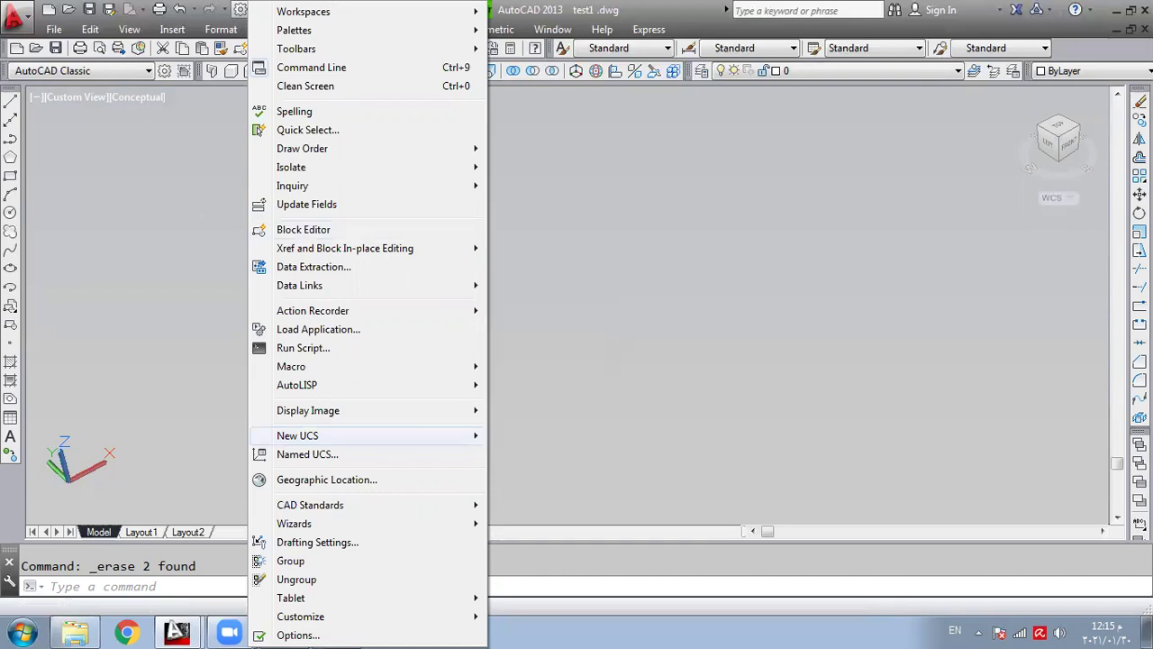
click(209, 160)
- Create a solid box from corner 0,0,0 to opposite corner 40,40,40
click(222, 72)
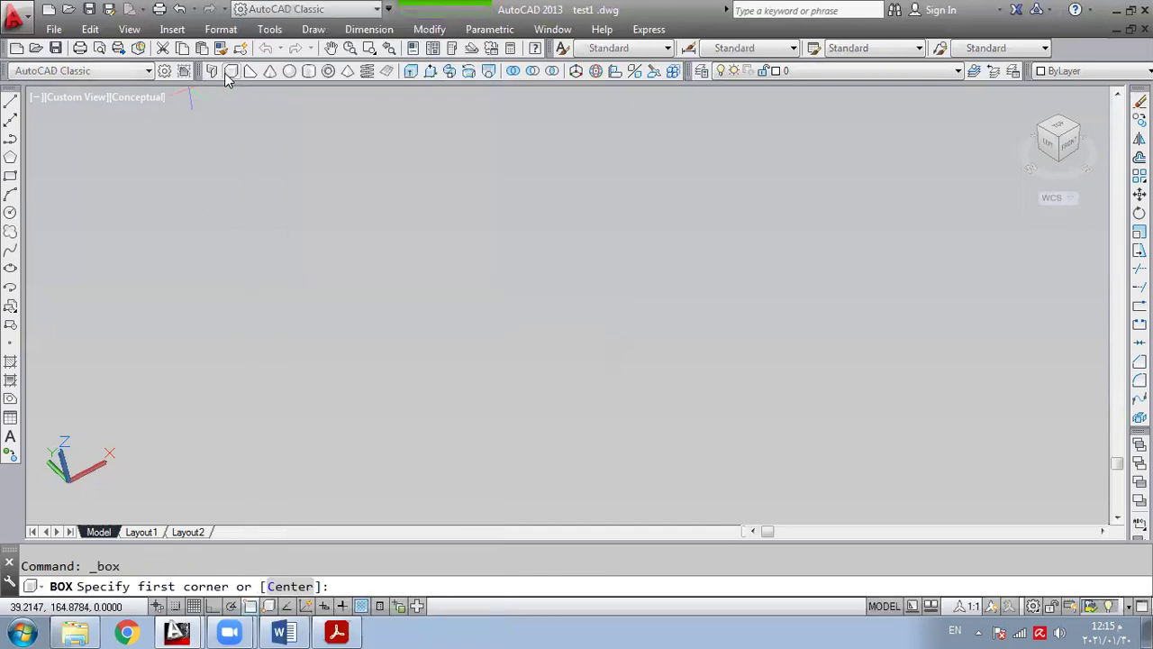
text(0,0,0)
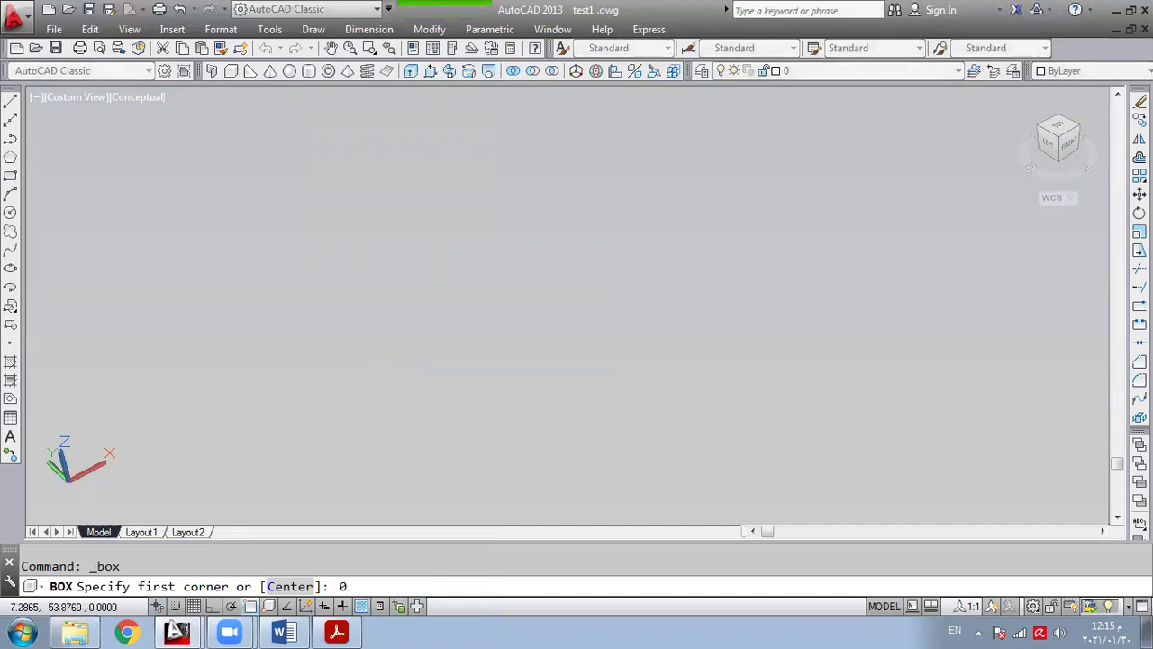
key(Return)
text(40,40,40)
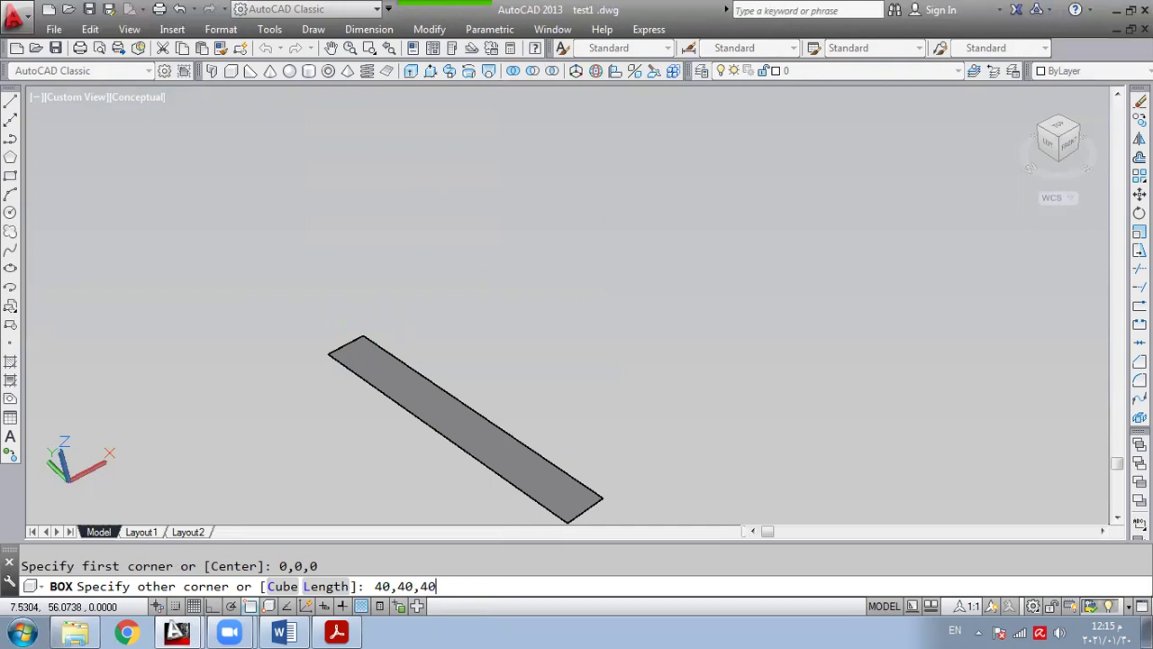
key(Return)
scroll(680, 268, down, 2)
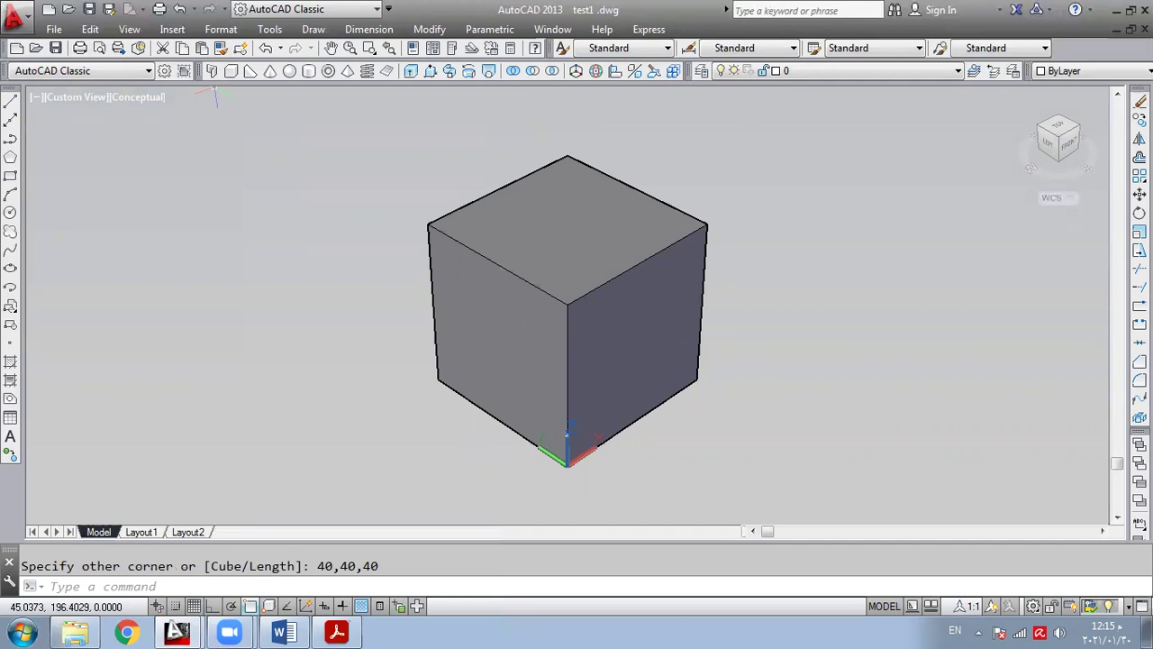
- Move the UCS origin to the box's bottom corner at the far end of its X-direction edge
click(270, 28)
mouse_move(471, 436)
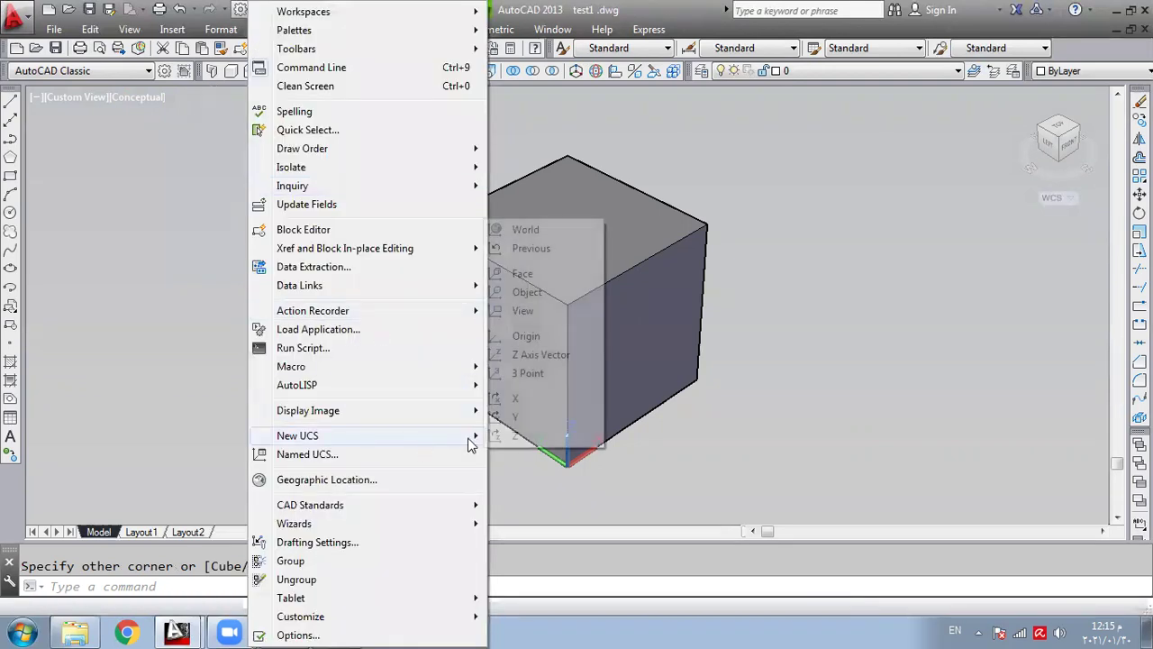
click(526, 336)
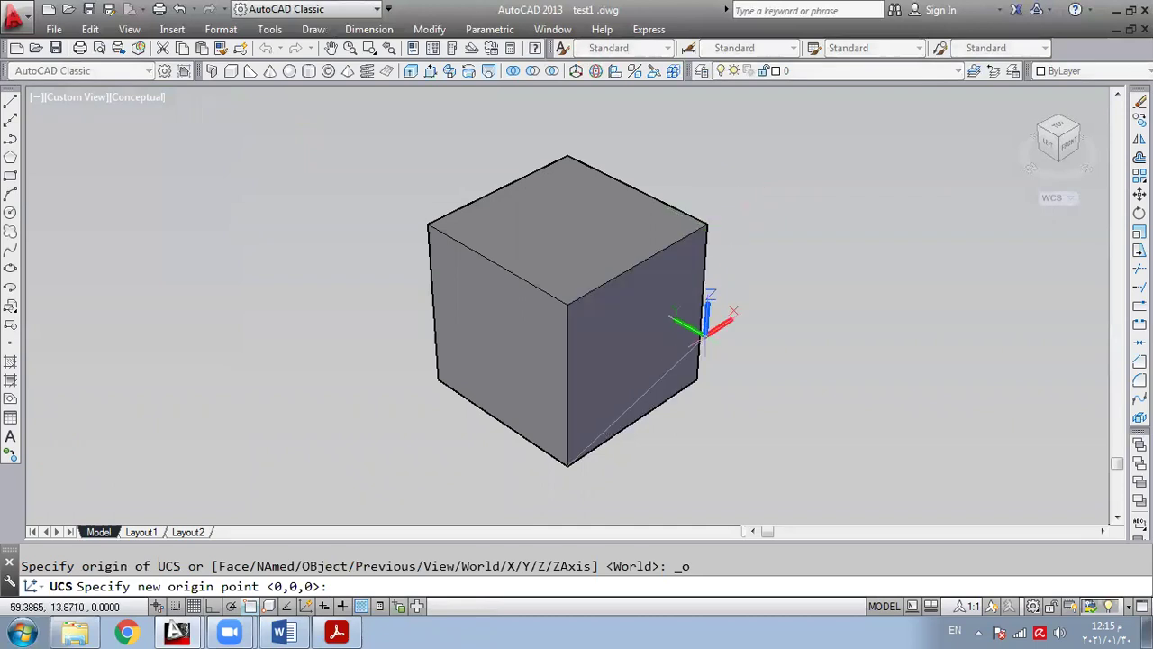
click(697, 371)
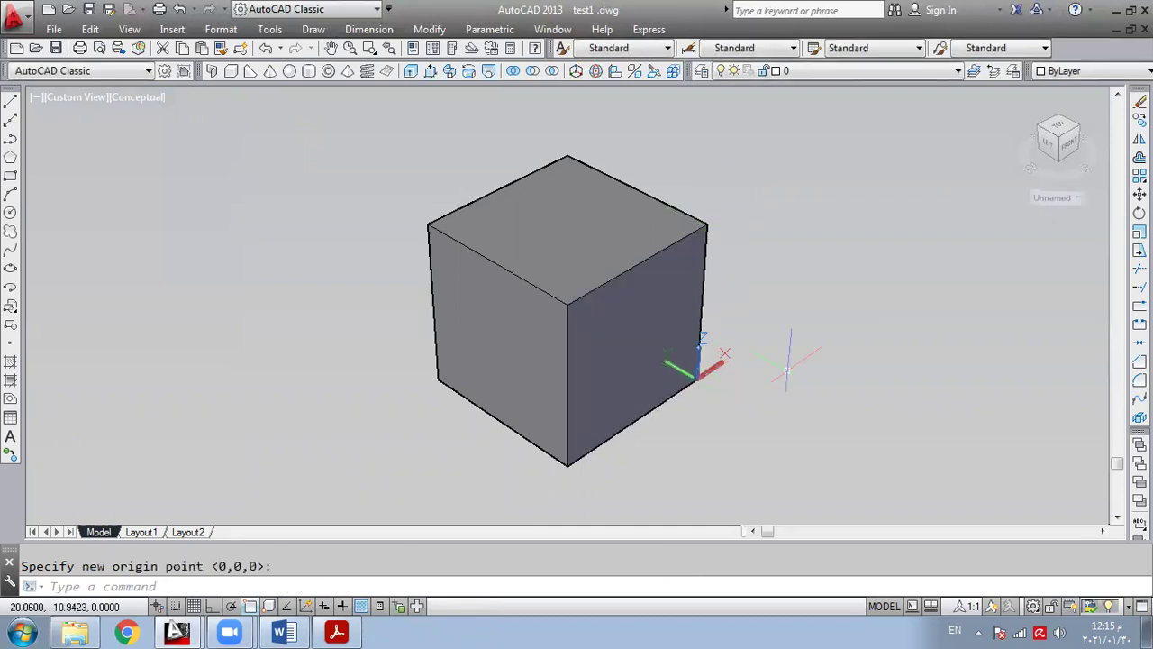
- Move the UCS origin up to the box's top corner directly above the current origin
right_click(705, 212)
click(734, 221)
click(706, 223)
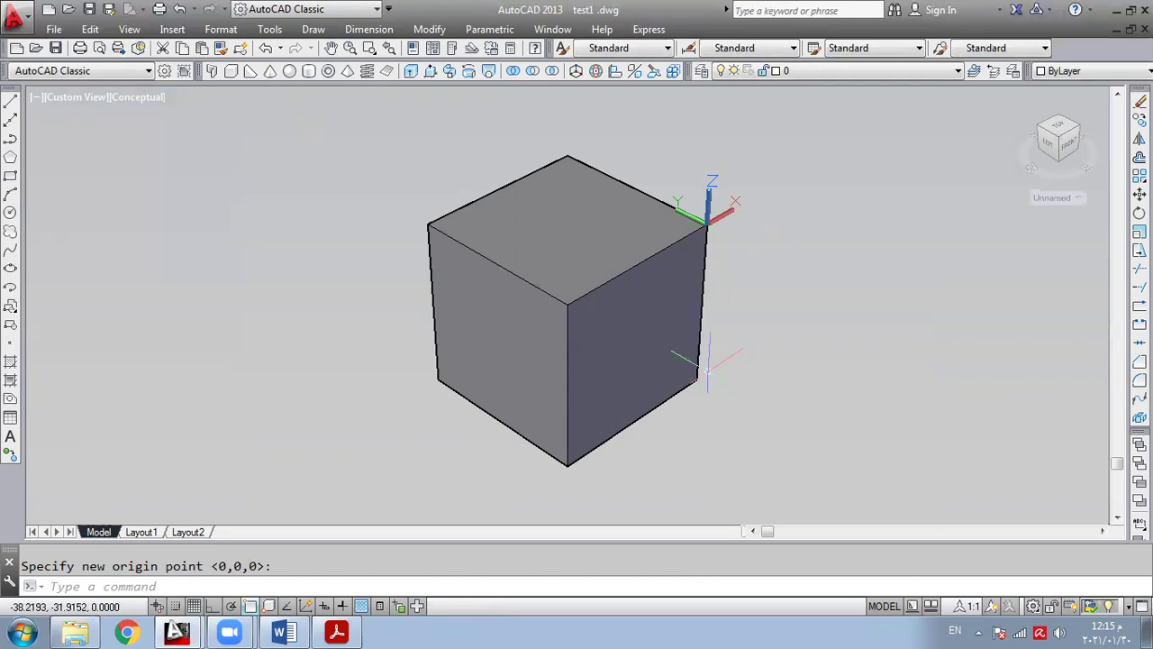
- Return to the preceding coordinate system with the UCS Previous option
click(268, 30)
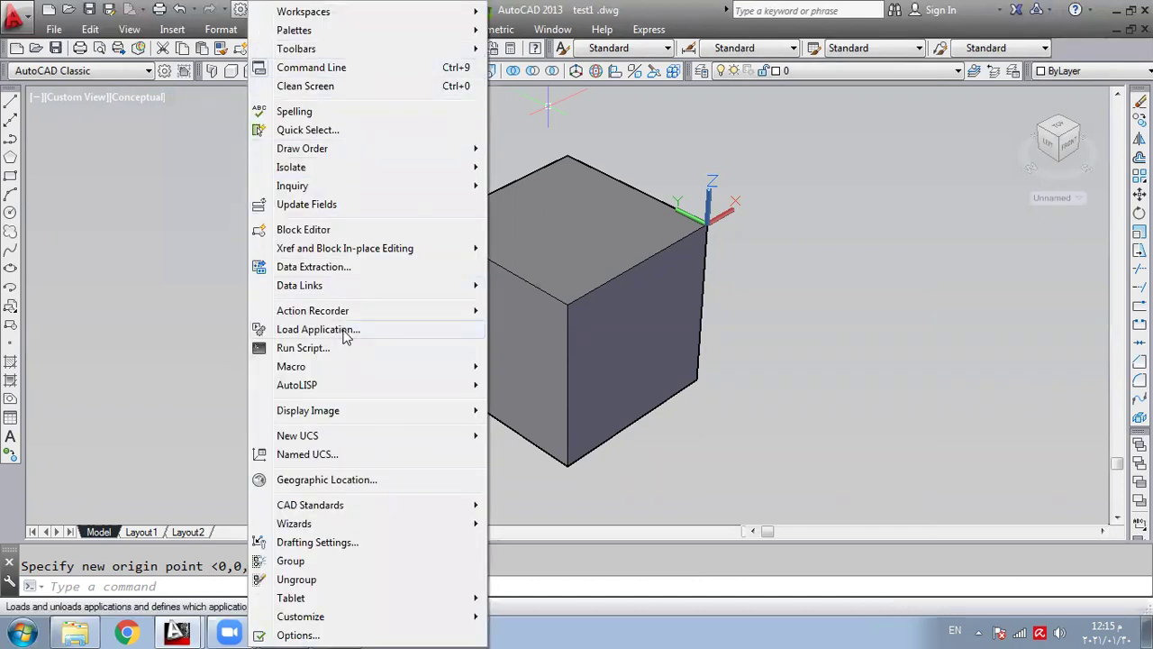
mouse_move(377, 438)
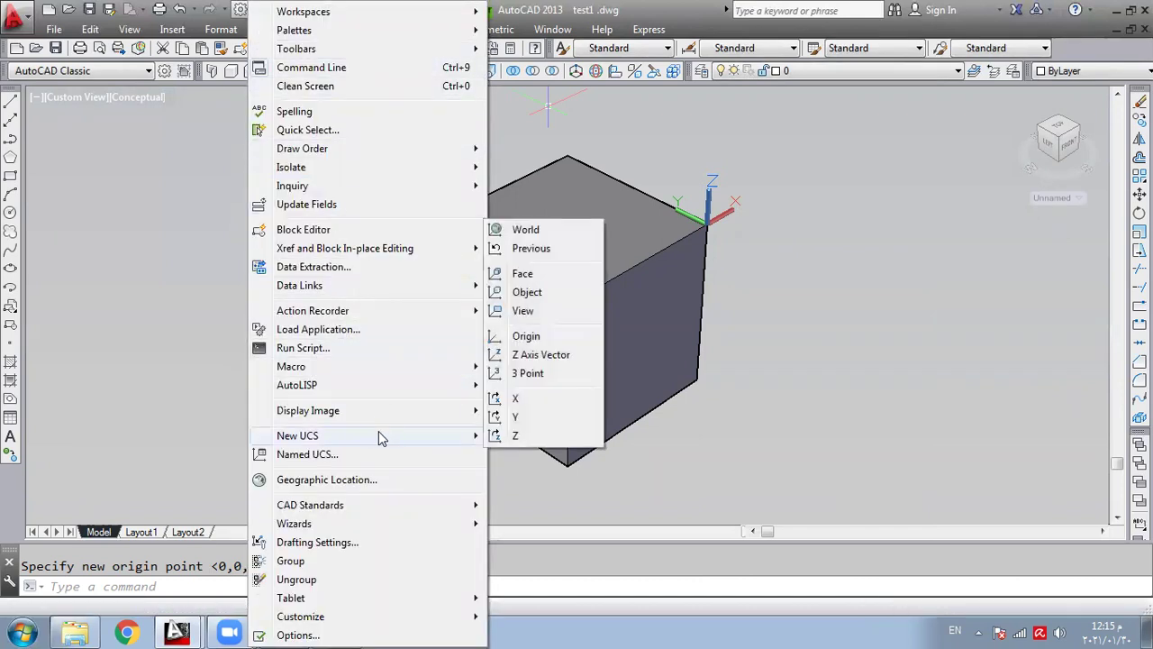
click(532, 249)
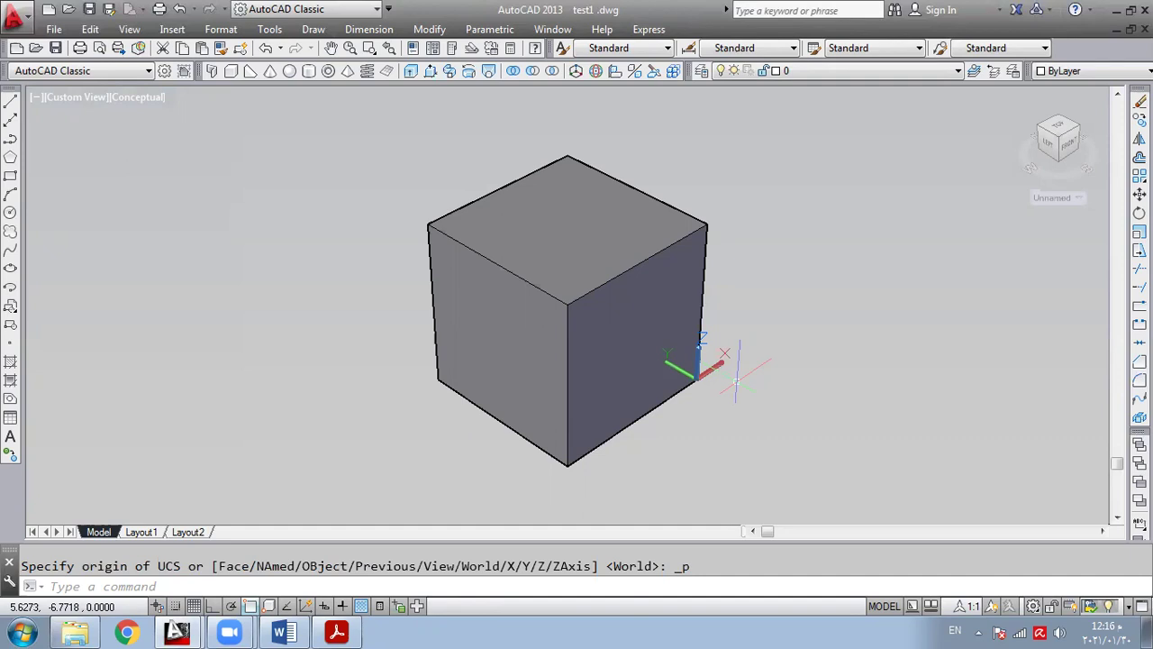
- Restore the world UCS and erase the box
click(1050, 197)
click(1068, 219)
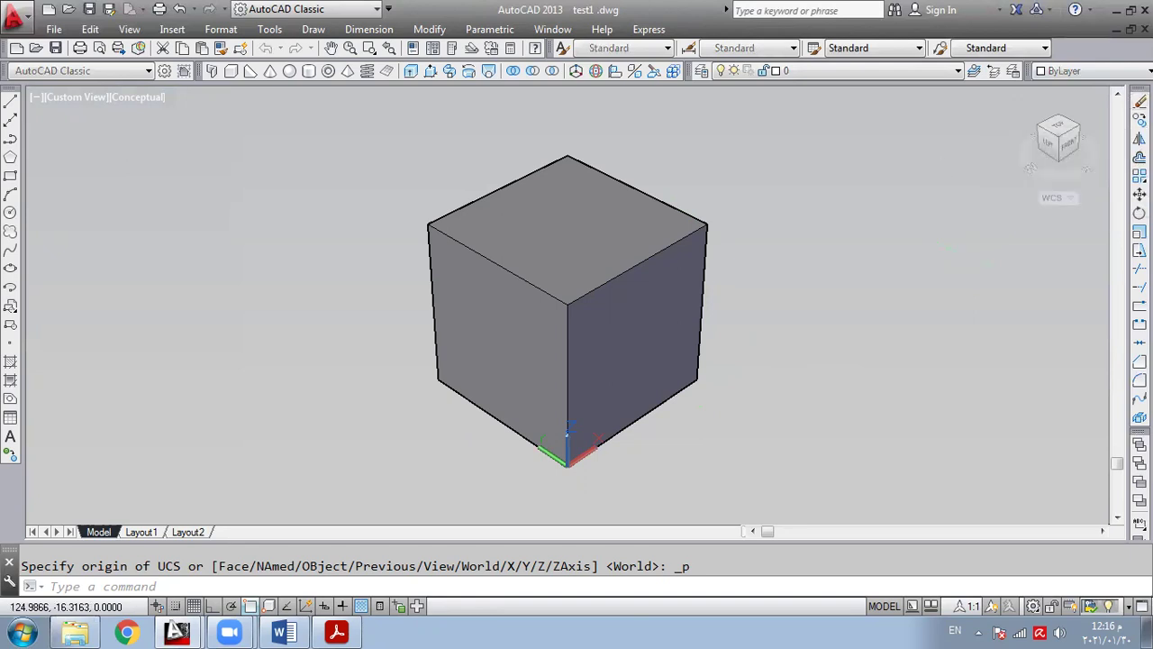
click(1139, 101)
click(643, 309)
key(Return)
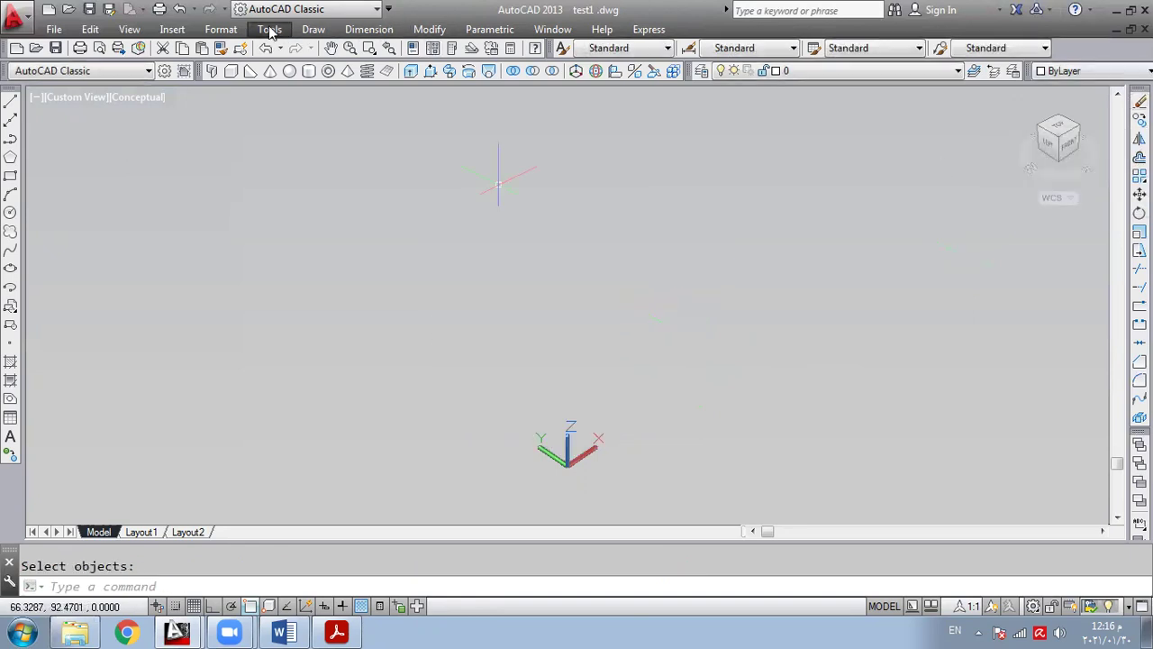
click(271, 30)
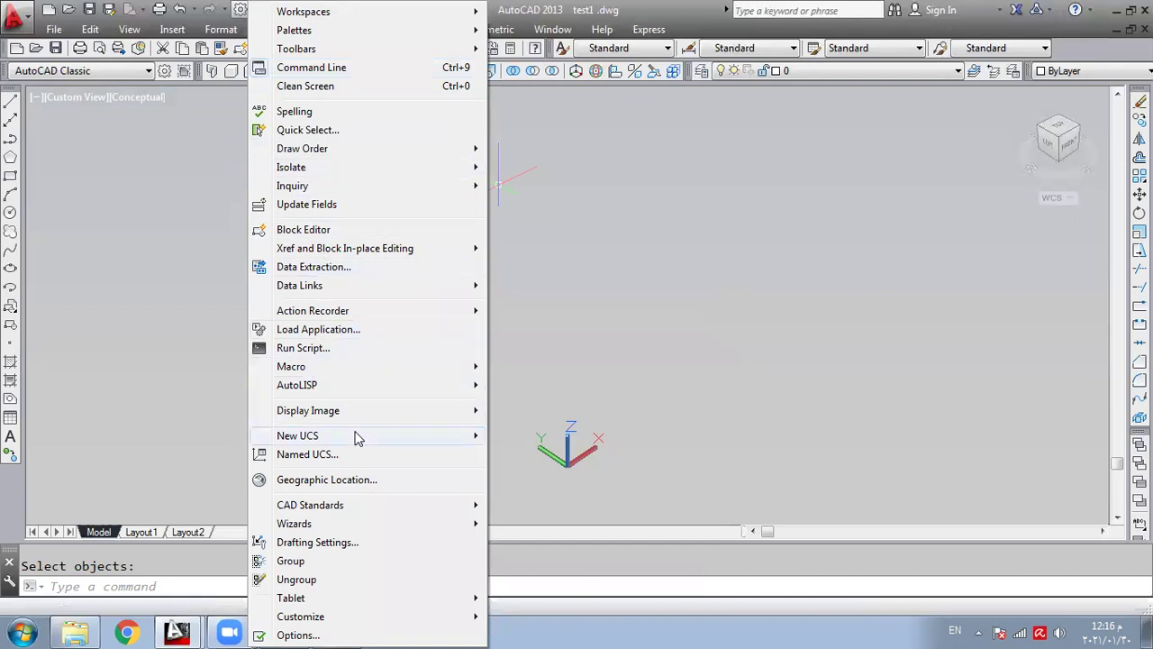
mouse_move(355, 437)
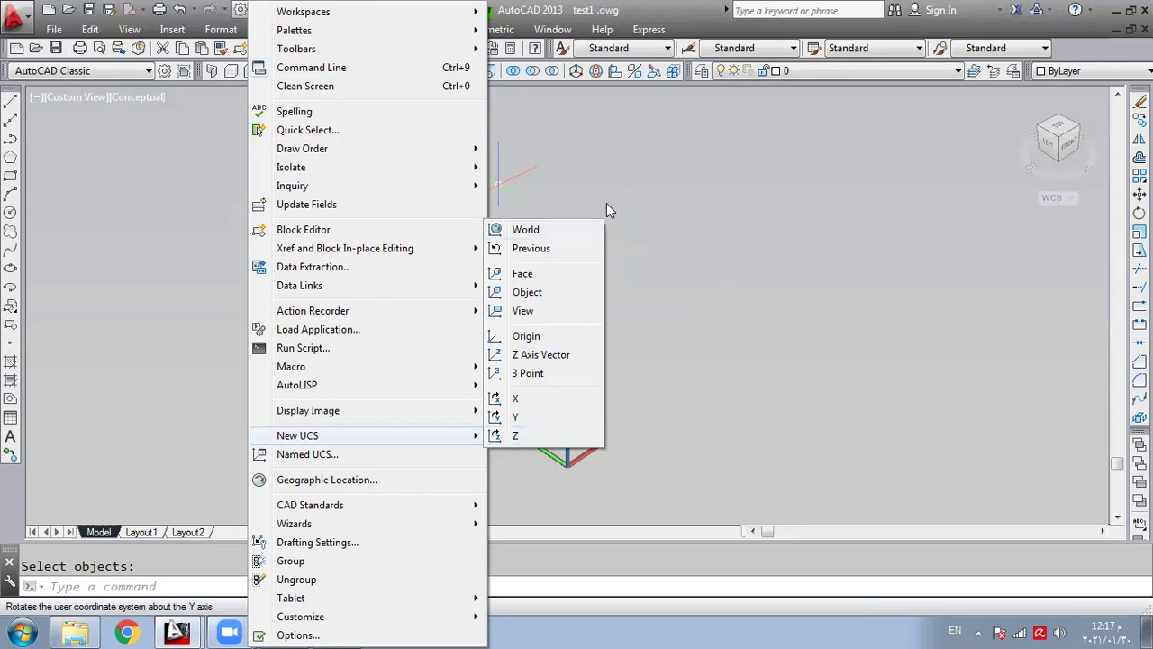
click(615, 180)
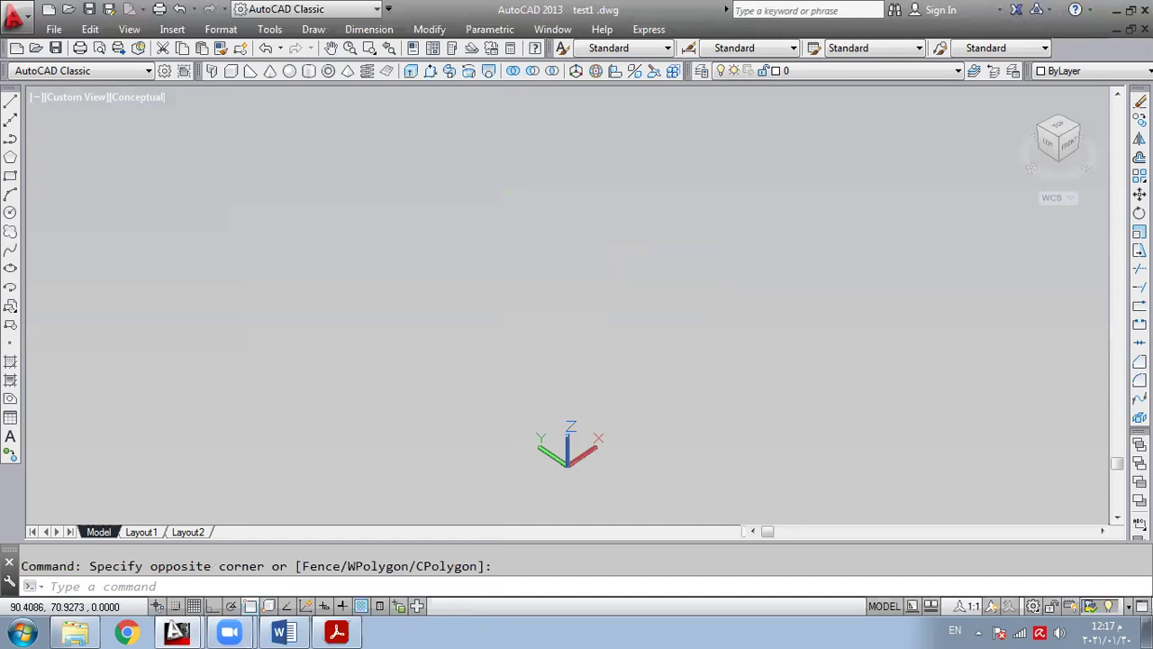
- Rotate the UCS 90 degrees about its Z axis
click(270, 29)
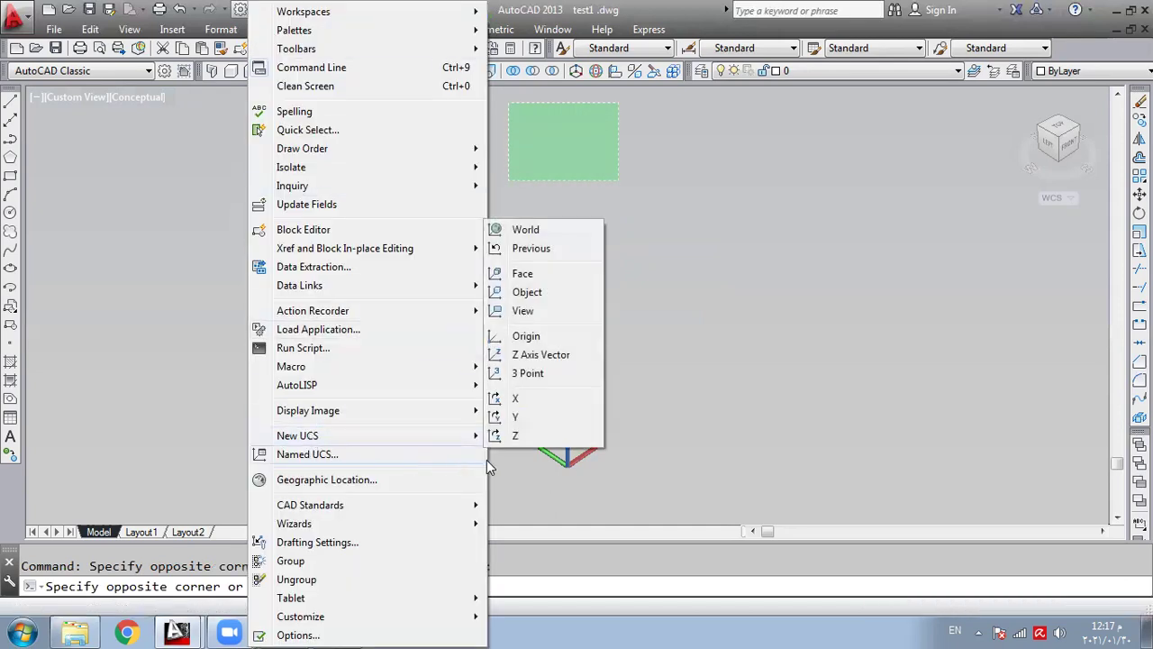
mouse_move(470, 436)
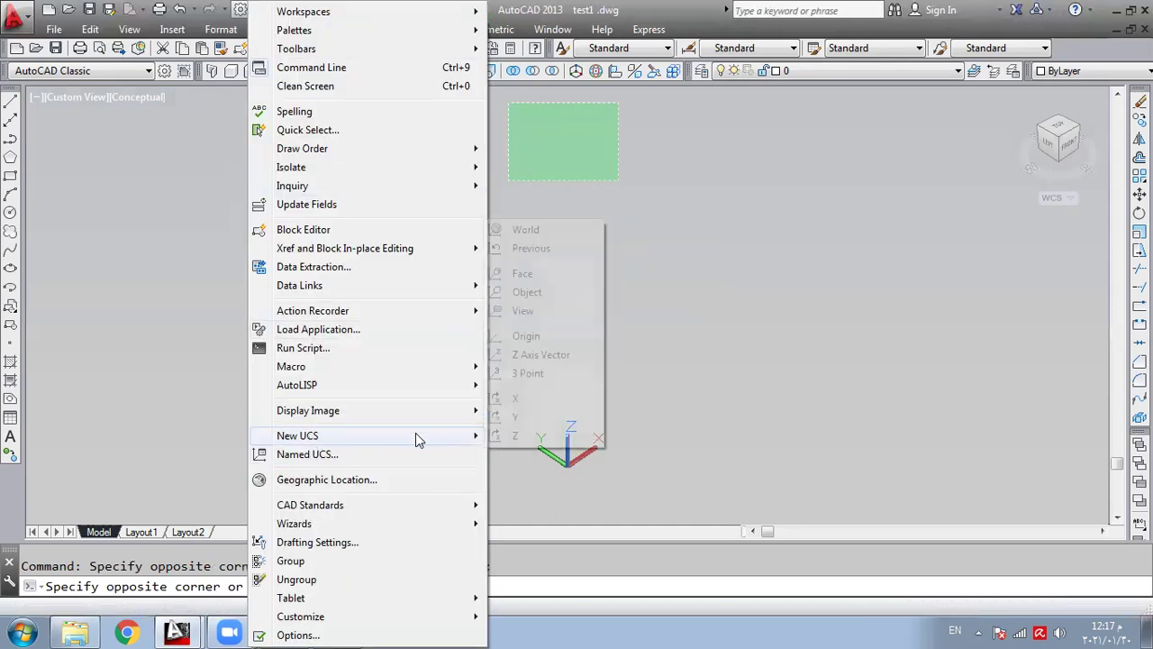
click(514, 436)
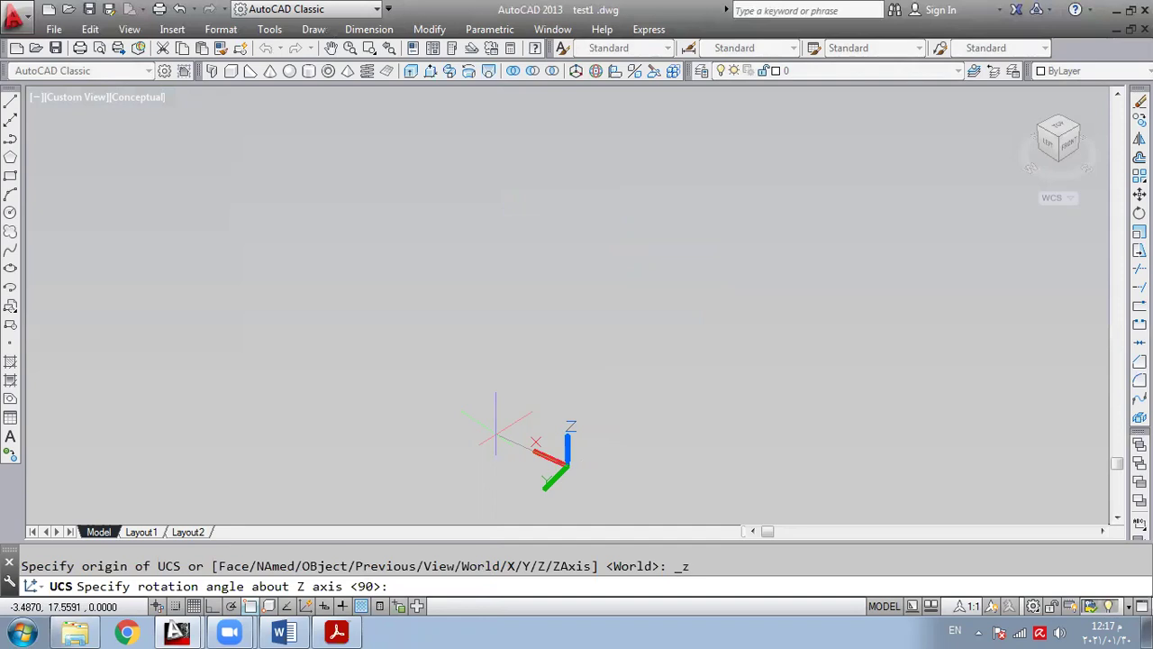
text(90)
key(Return)
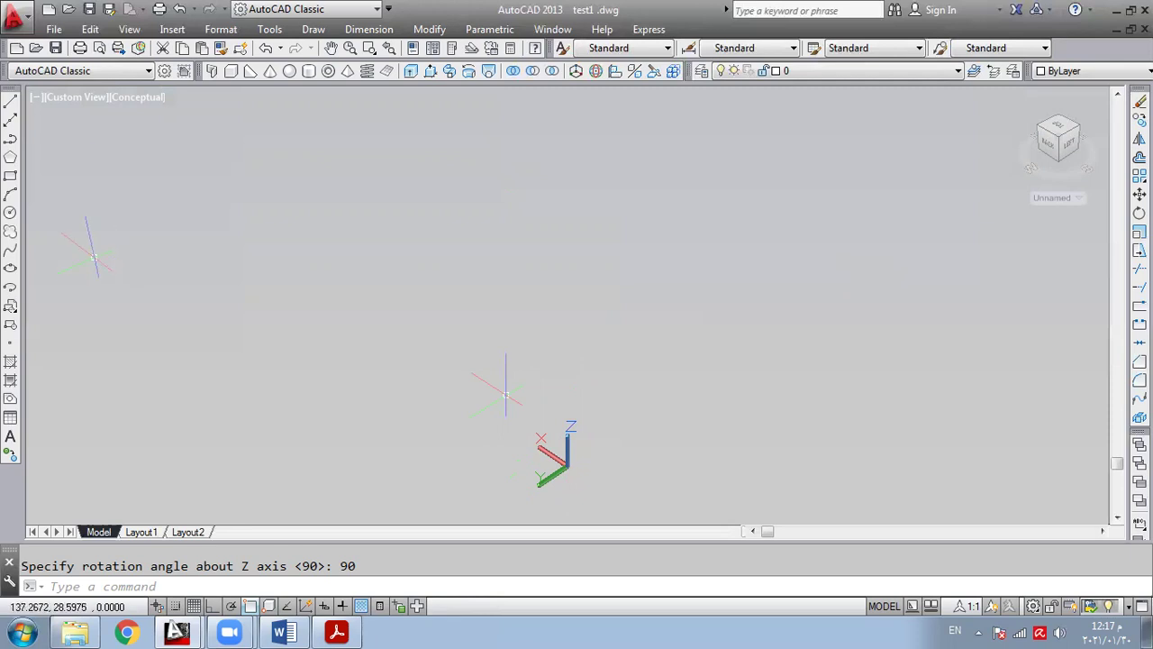
- Create a solid wedge in the rotated UCS from corner 0,0,0 to opposite corner 40,40,40
click(249, 74)
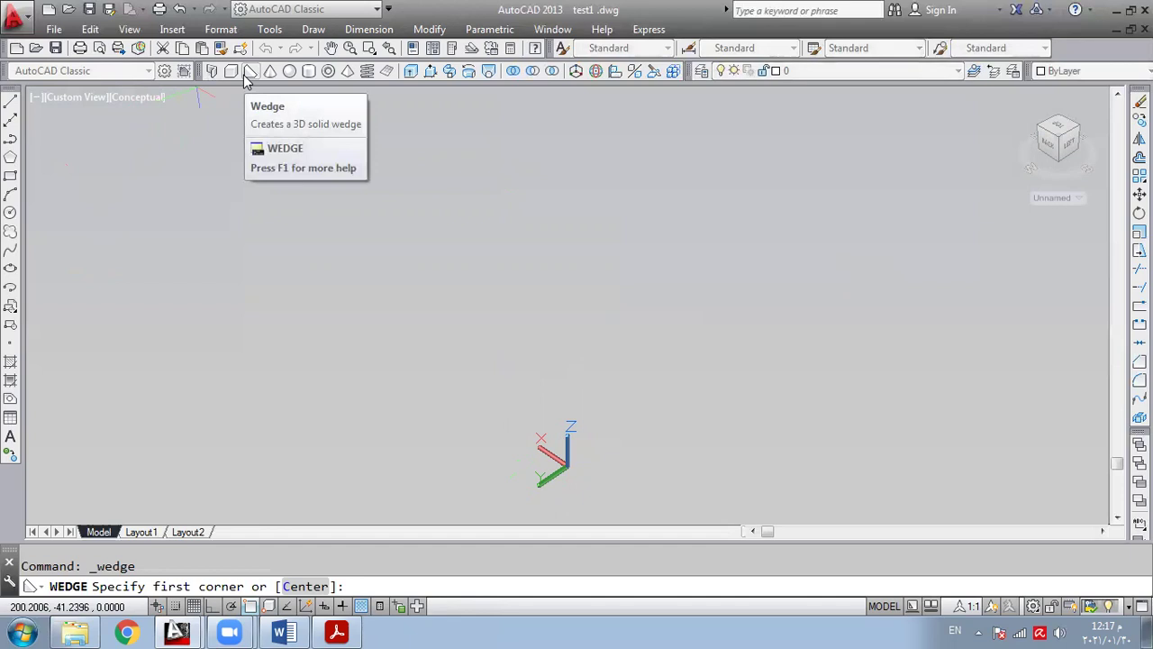
text(0,0,0)
key(Return)
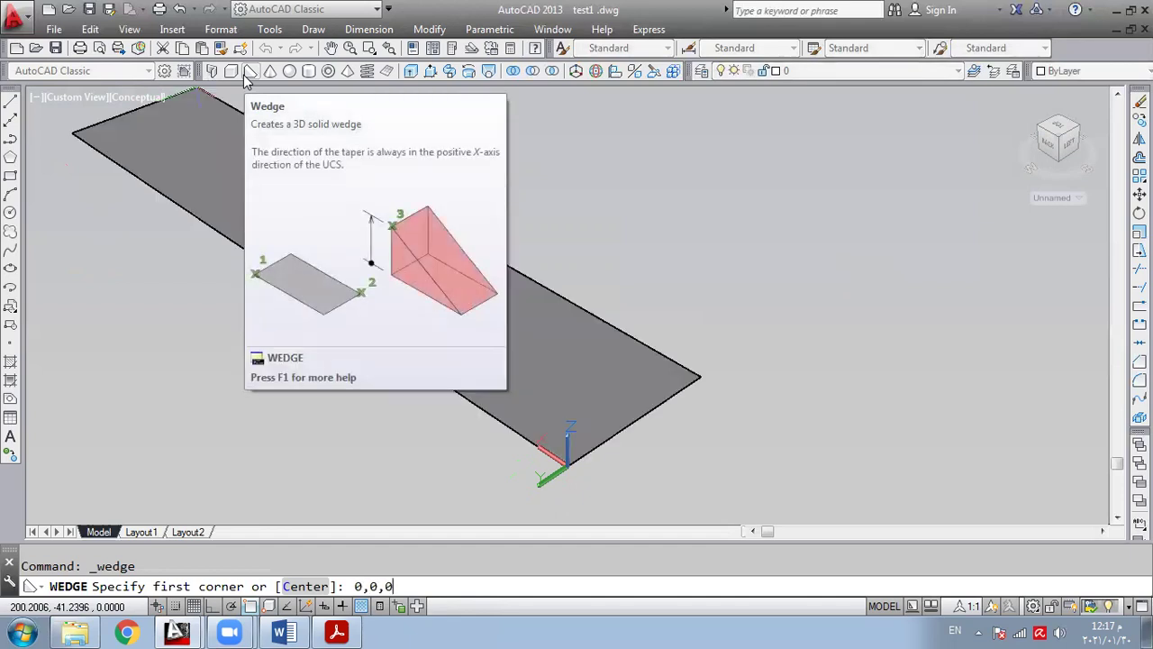
key(Return)
text(40,40,40)
key(Return)
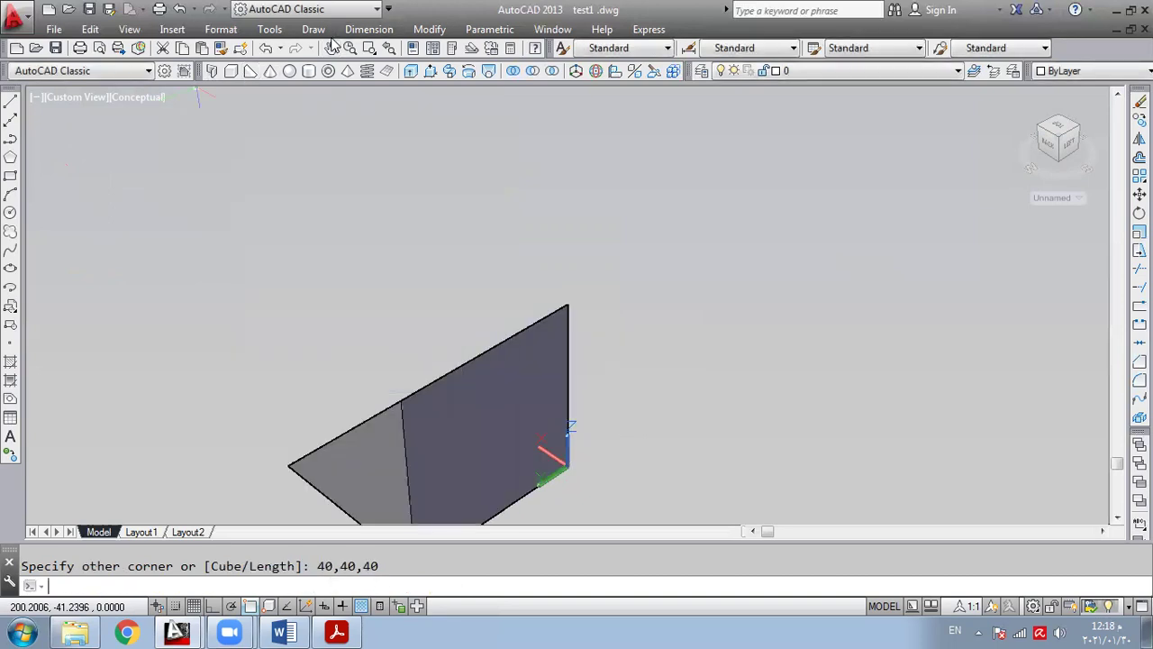
- Restore the world UCS and erase the wedge
click(1076, 201)
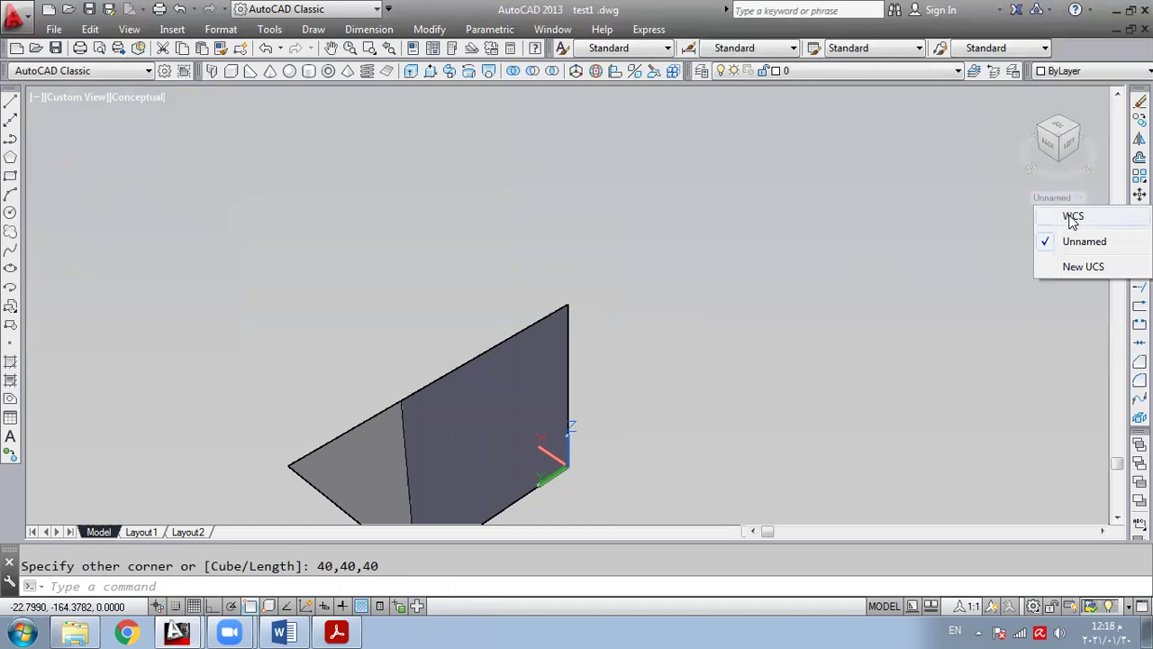
click(1072, 217)
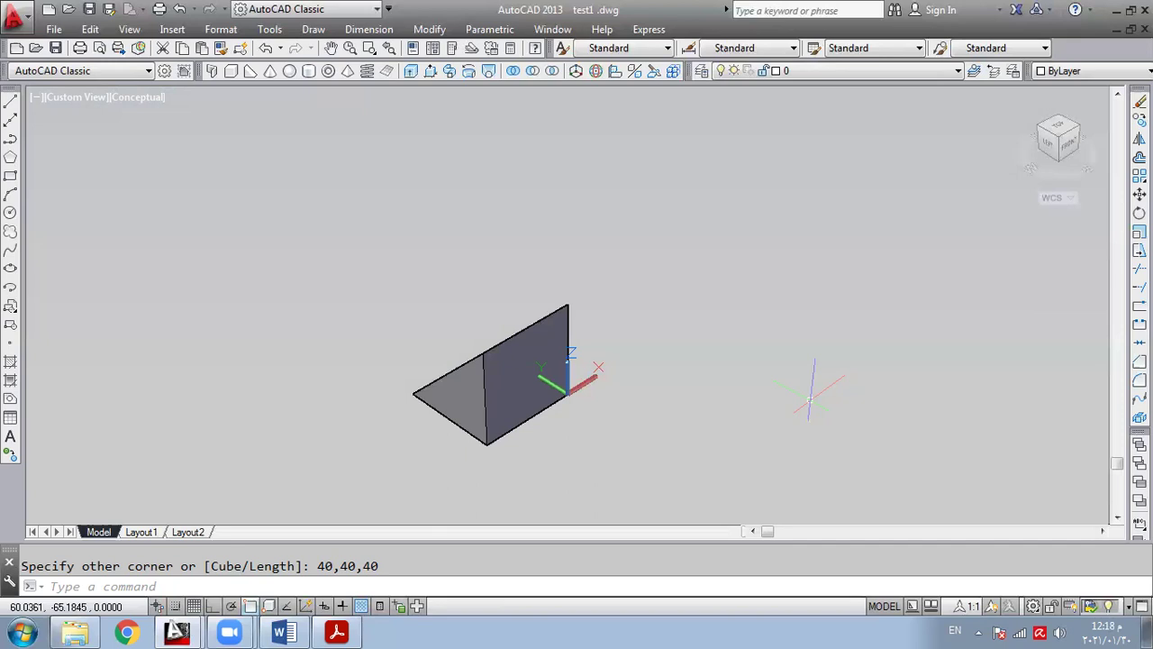
click(1140, 101)
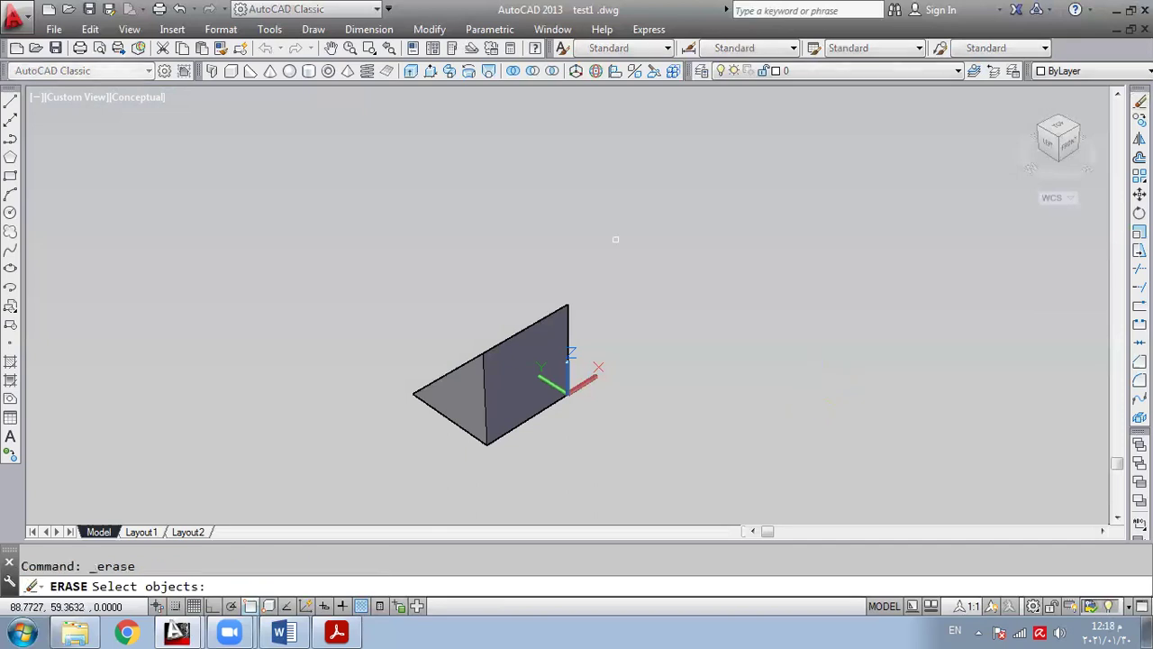
key(ctrl+a)
key(Return)
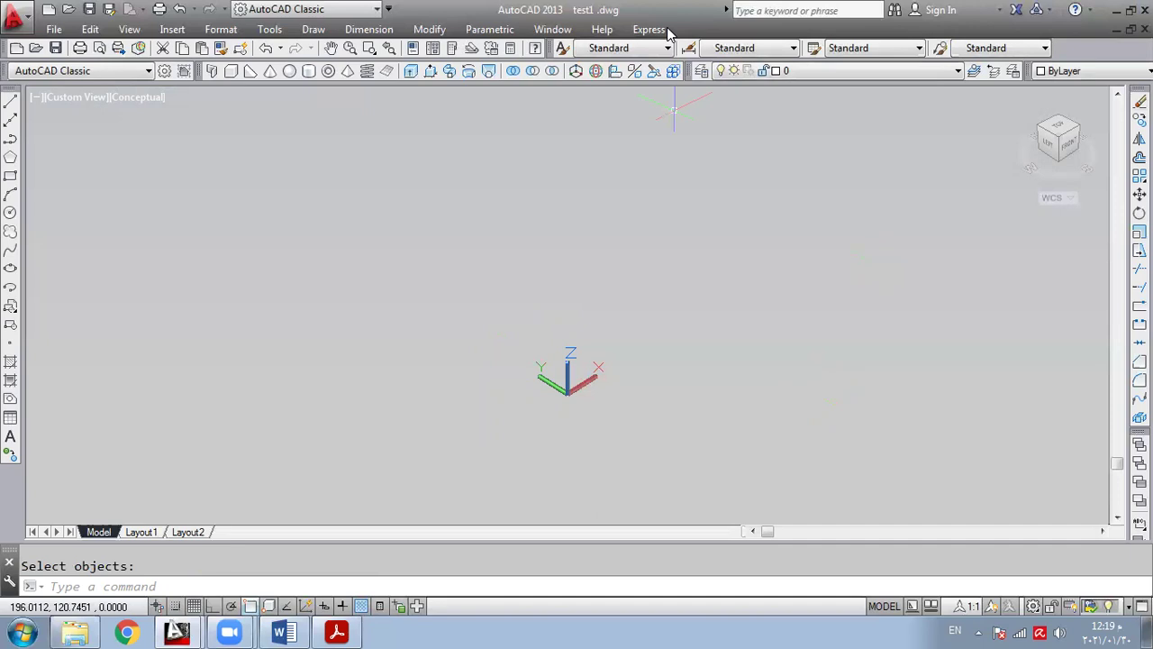
- Rotate the UCS 90 degrees about its X axis
click(270, 29)
mouse_move(330, 436)
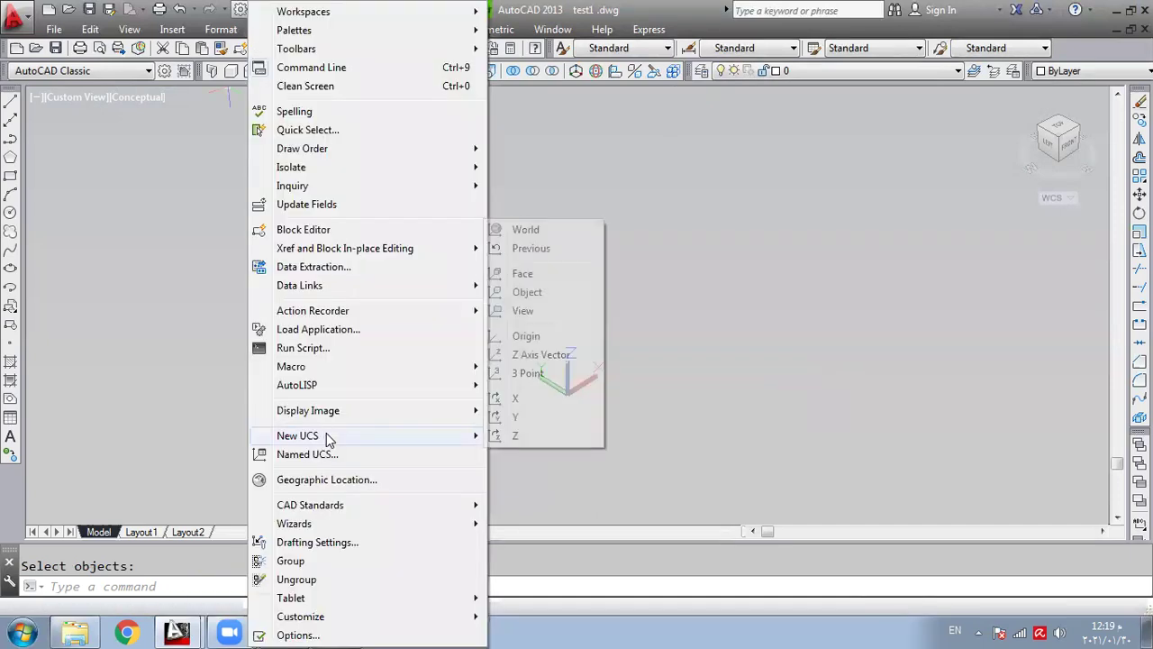
click(521, 398)
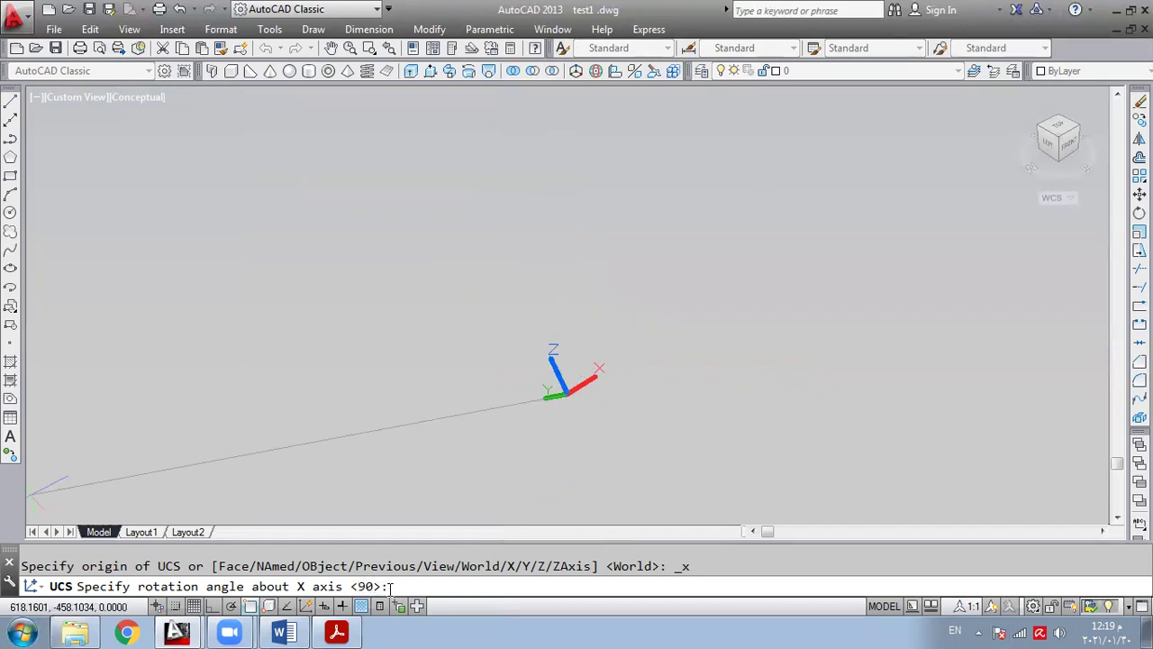
text(90)
key(Return)
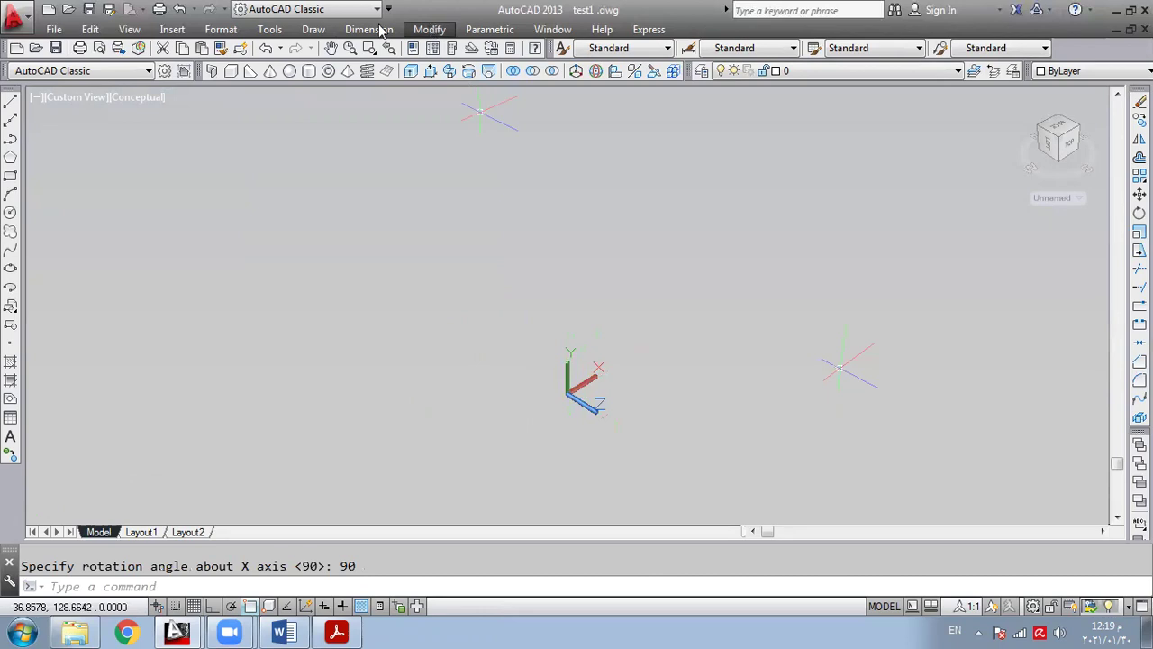
- Create a torus in the rotated UCS centred at 0,0,0 with radius 20 and tube radius 2
click(328, 72)
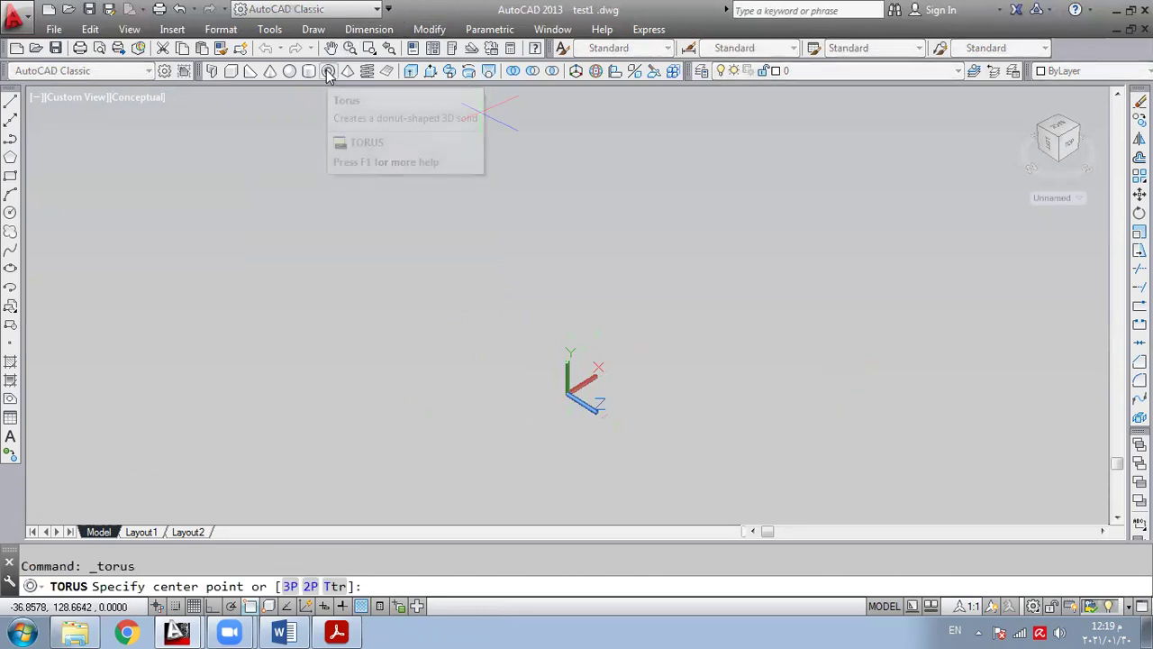
text(0,0,0)
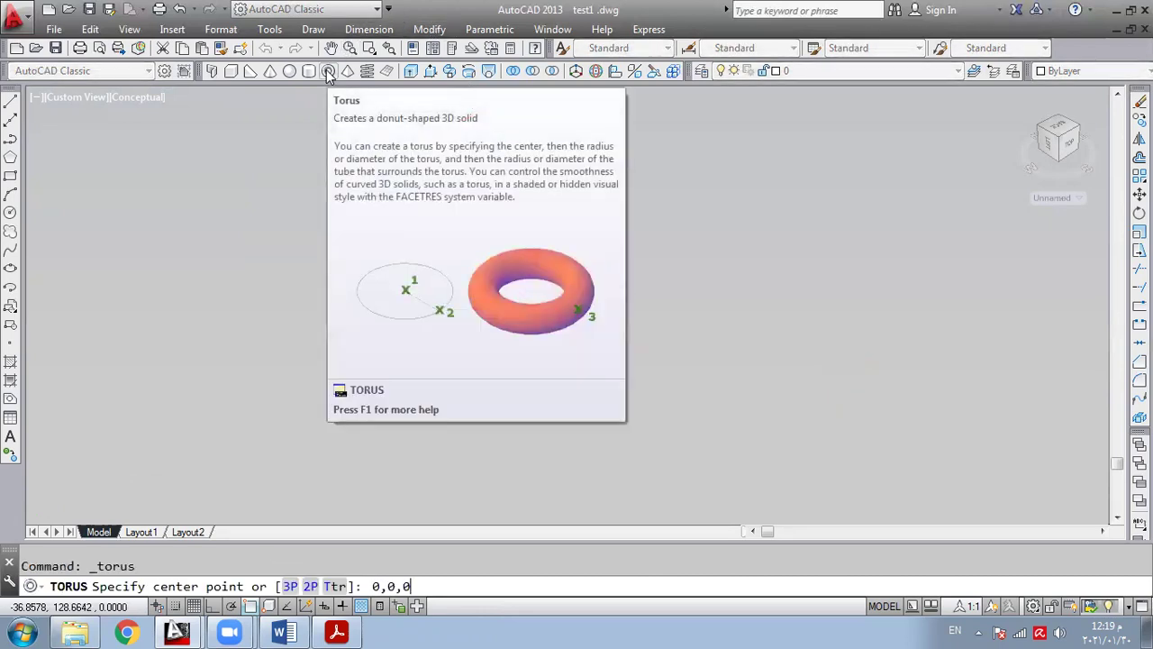
key(Return)
text(20)
key(Return)
text(2)
key(Return)
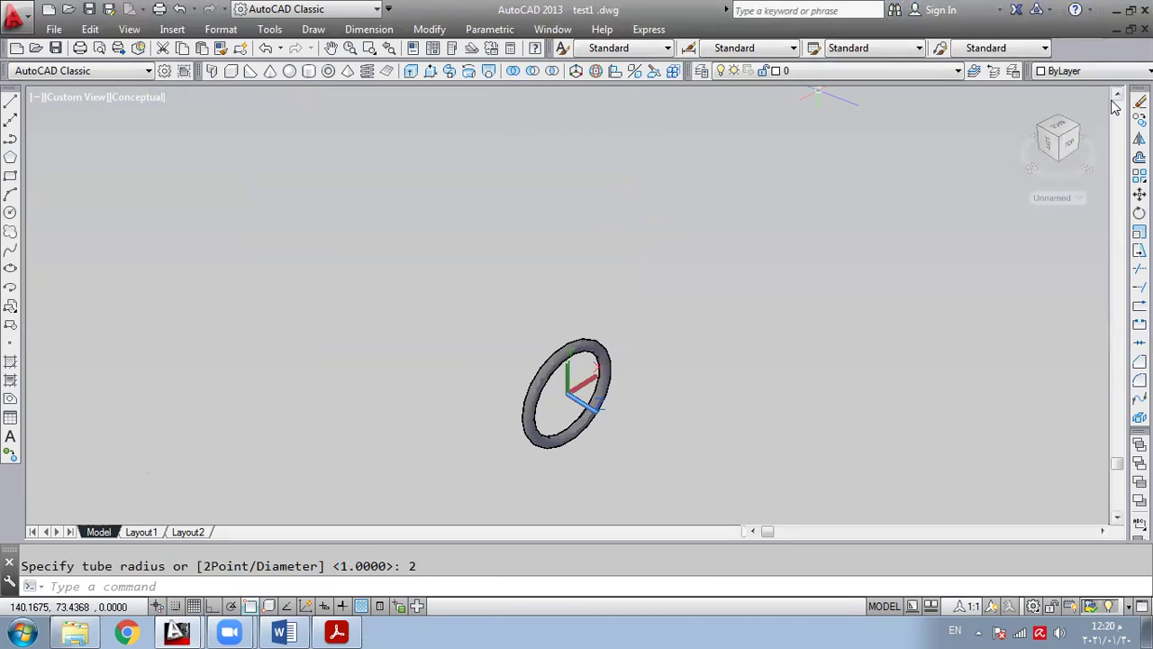
- Restore the world UCS with the torus left in place
click(1060, 198)
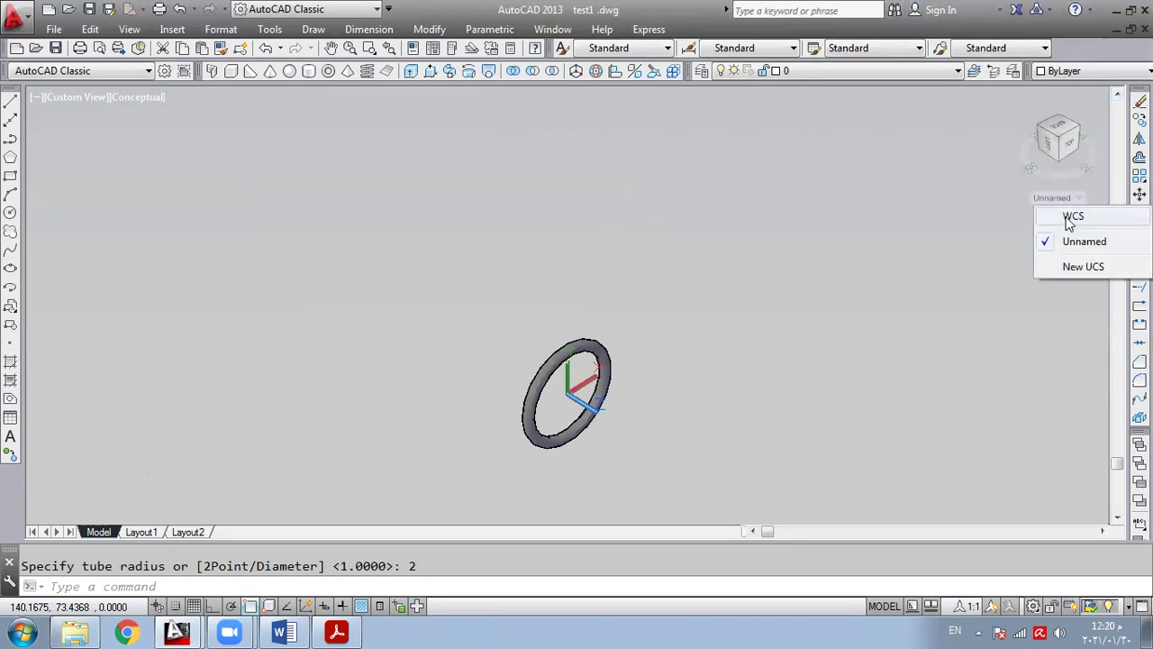
click(1073, 218)
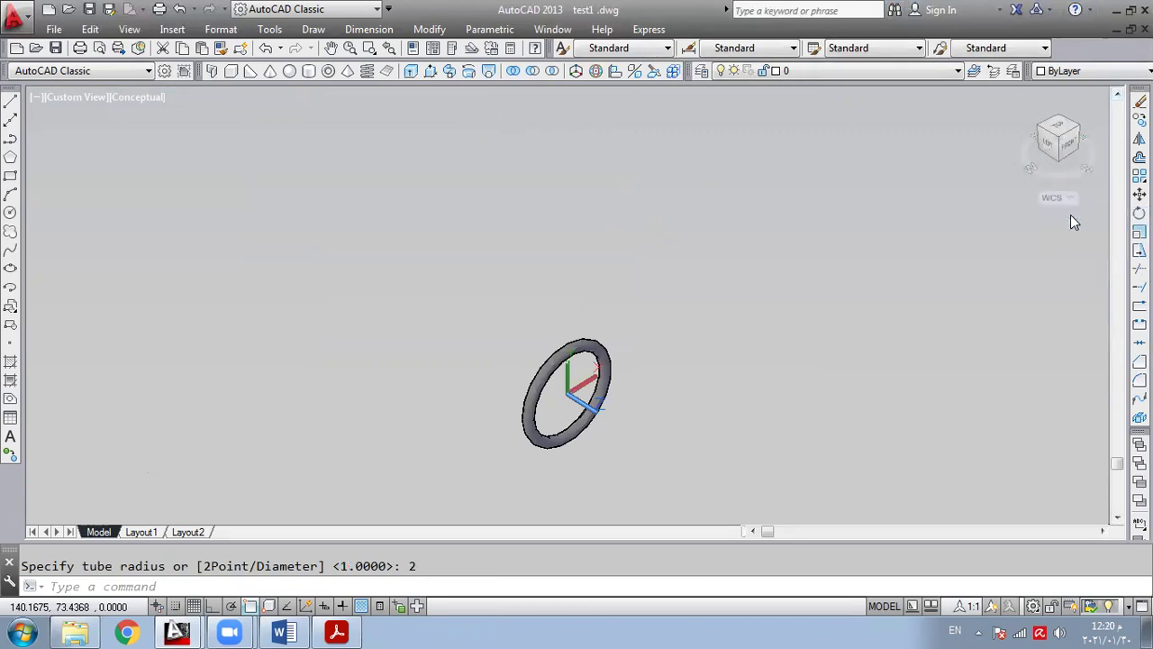
- Examine the torus's orientation relative to the world UCS axes
scroll(666, 243, up, 1)
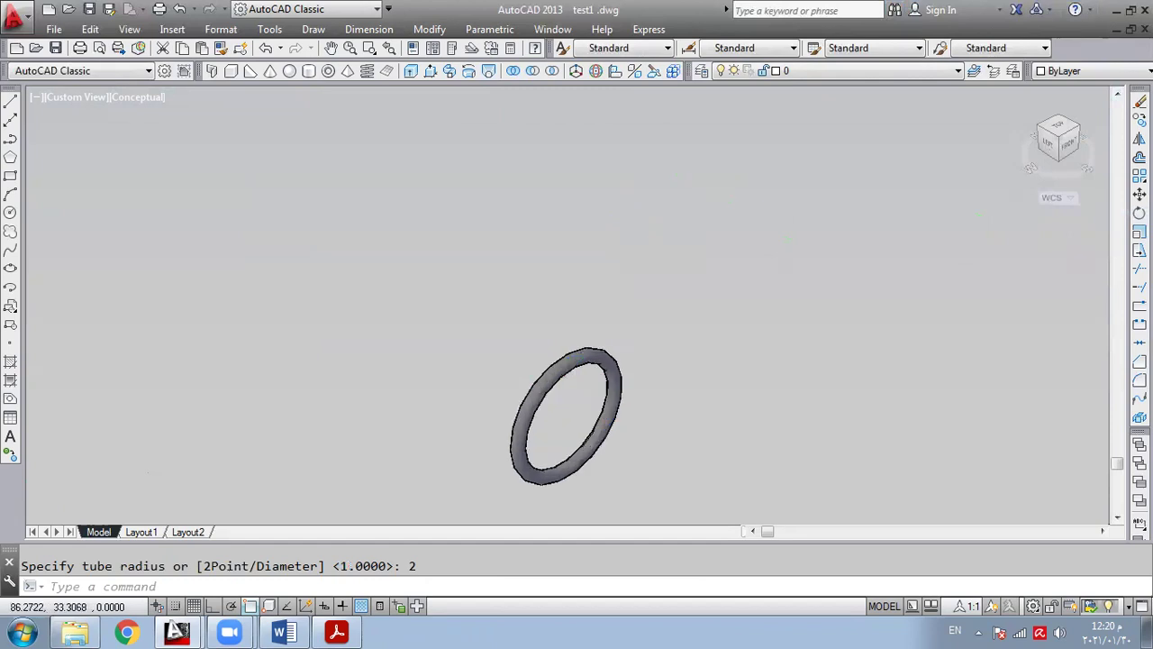
right_click(675, 388)
click(741, 205)
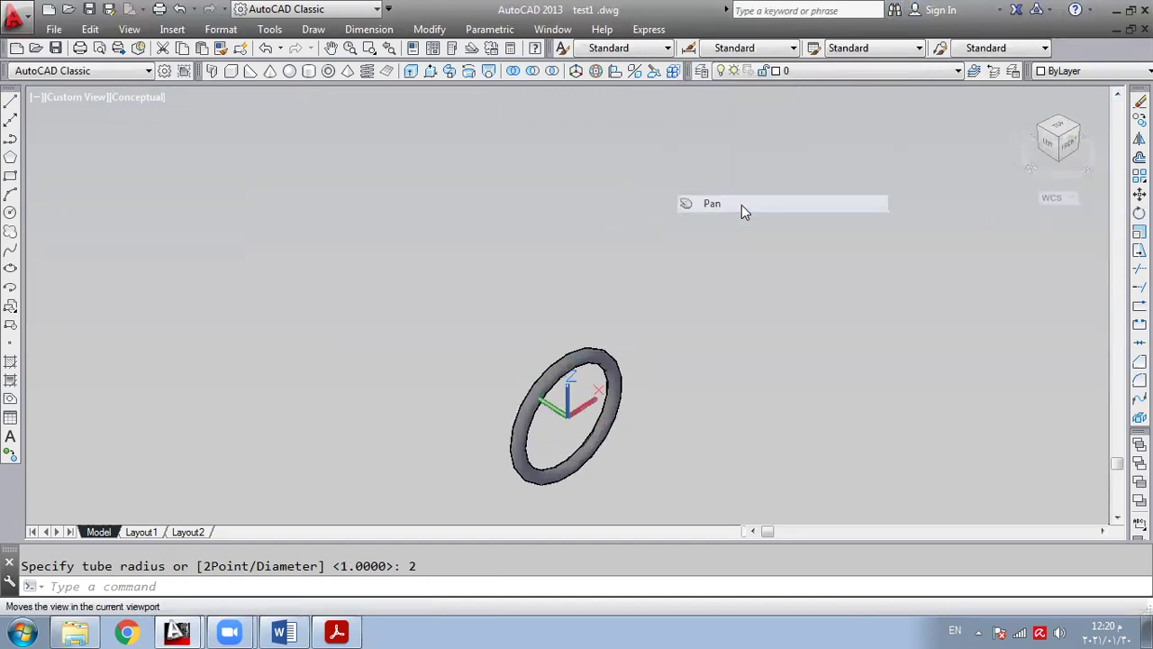
drag(583, 473, 559, 397)
scroll(558, 396, up, 1)
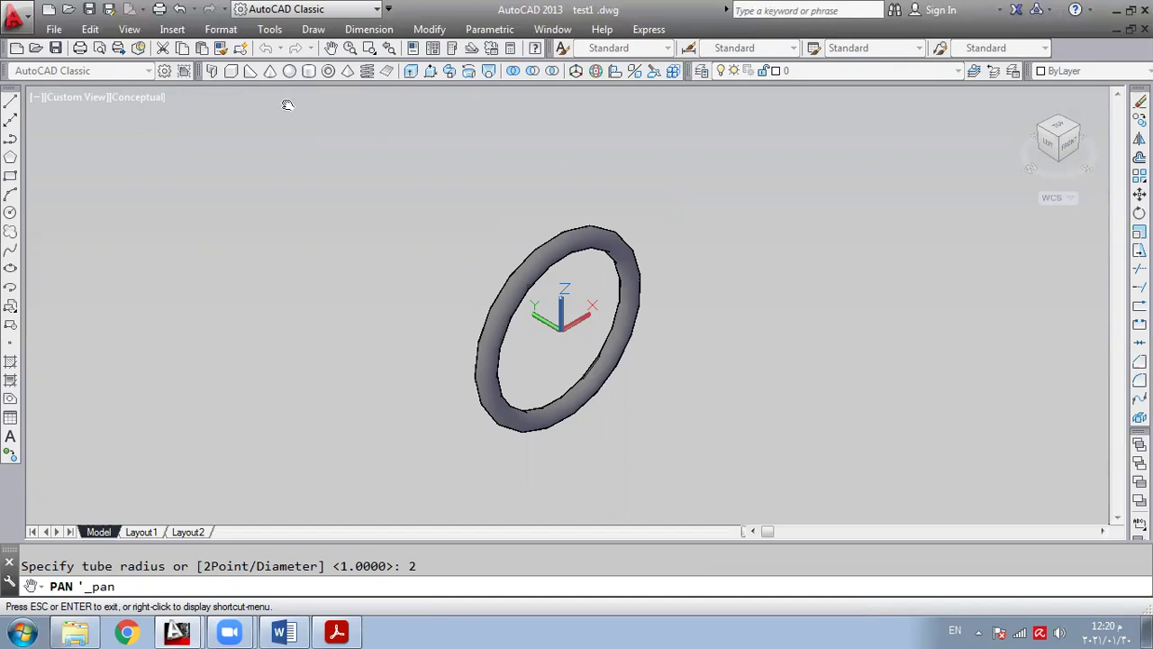
right_click(427, 168)
click(464, 179)
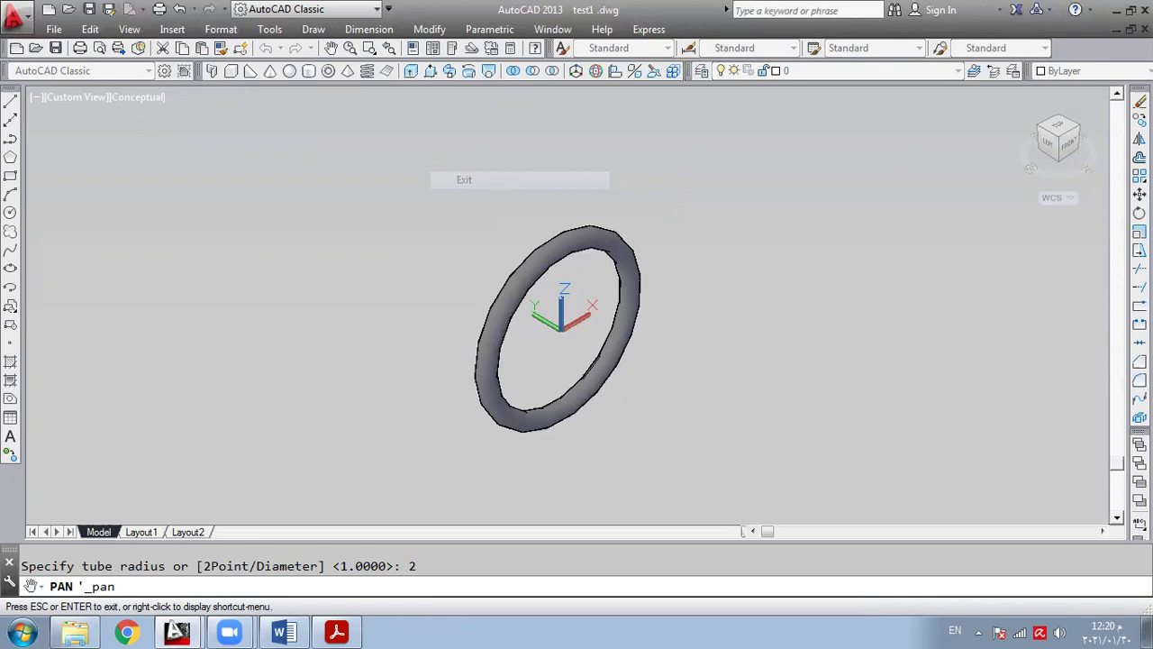
- Undo the torus creation and the UCS rotation about the X axis
click(180, 9)
click(181, 9)
click(180, 9)
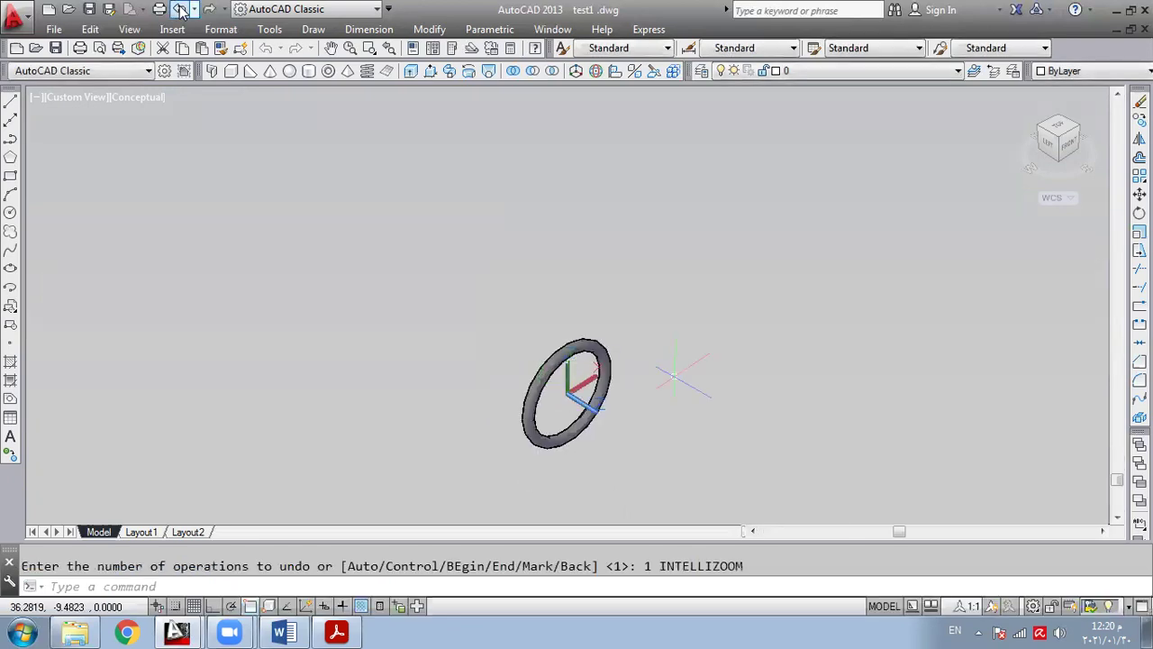
click(180, 9)
click(181, 9)
click(180, 9)
click(180, 9)
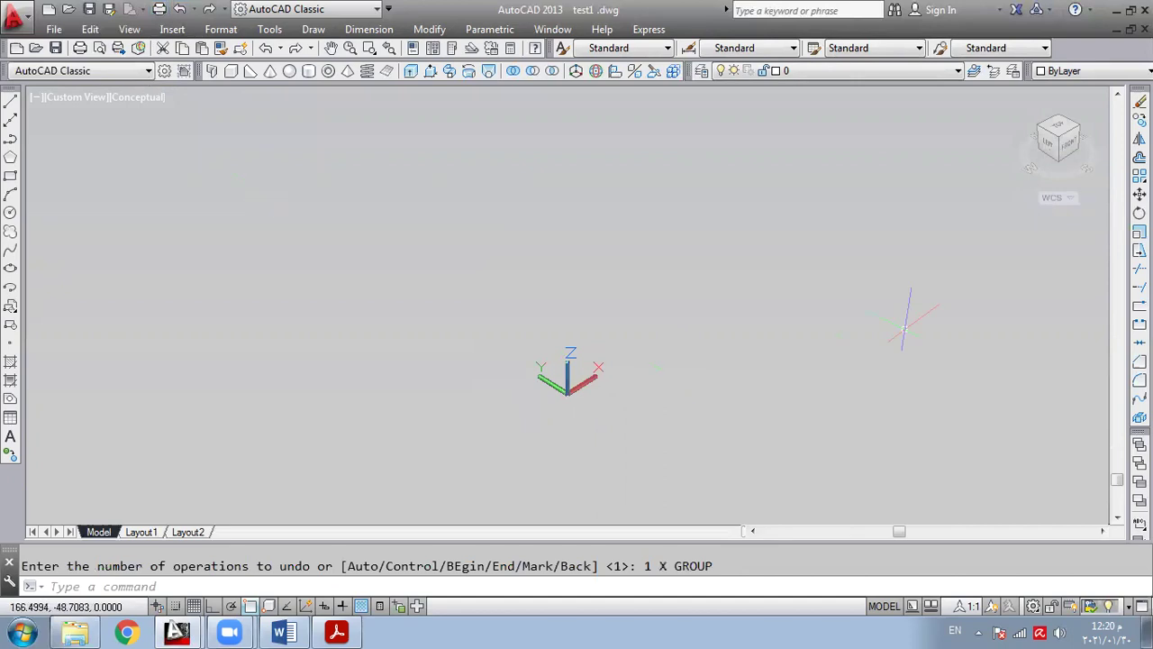
- Rotate the UCS 90 degrees about its Y axis
click(271, 29)
mouse_move(432, 435)
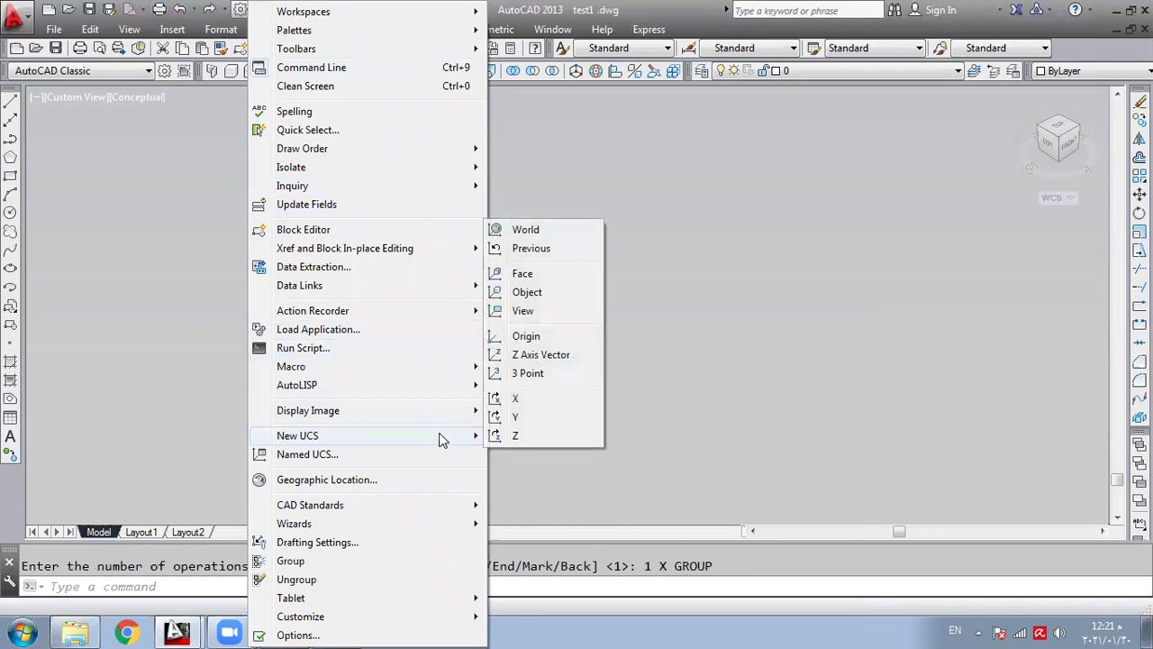
click(529, 416)
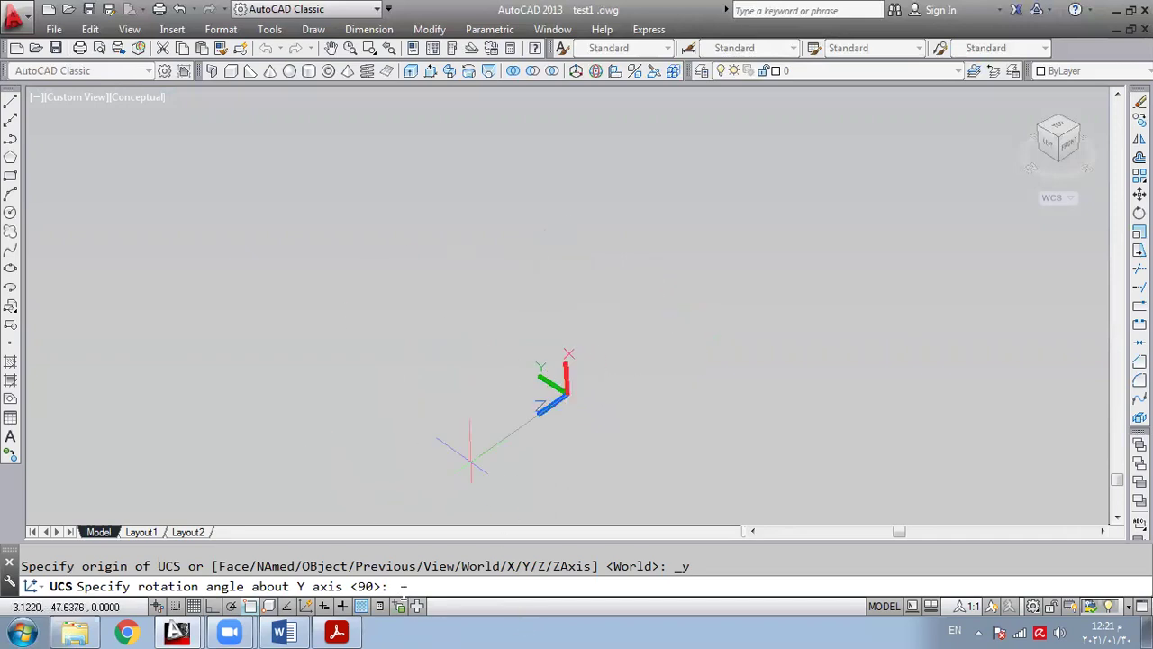
text(90)
key(Return)
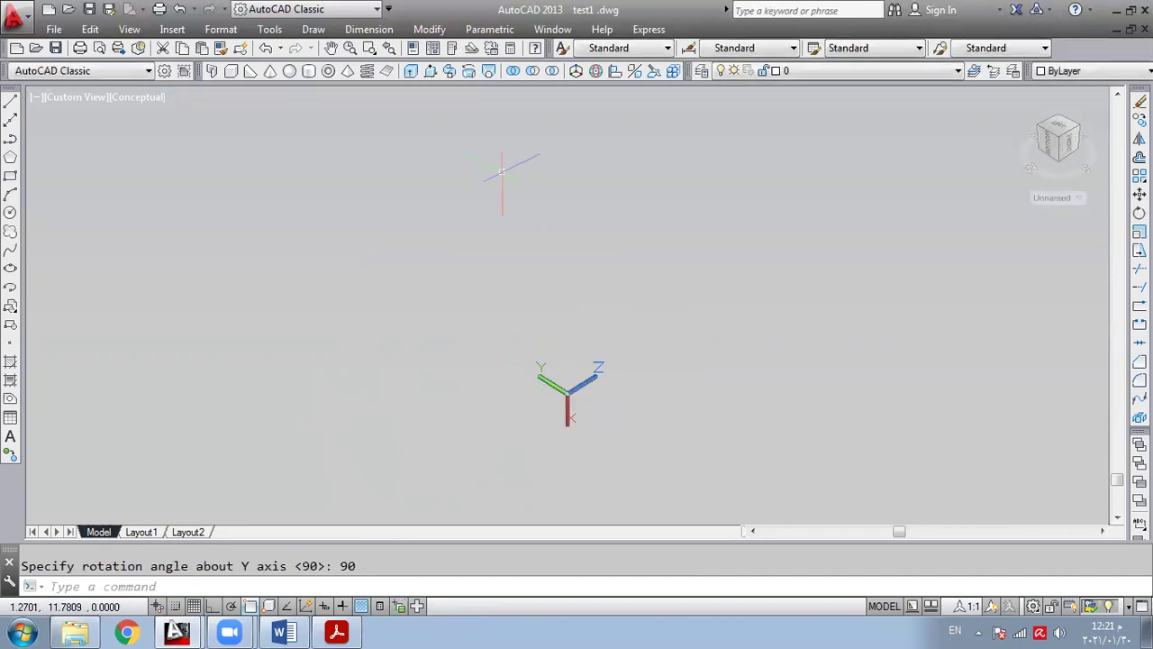
- Create a torus in the rotated UCS centred at 0,0,0 with radius 20 and tube radius 2
click(329, 72)
text(0,0,0)
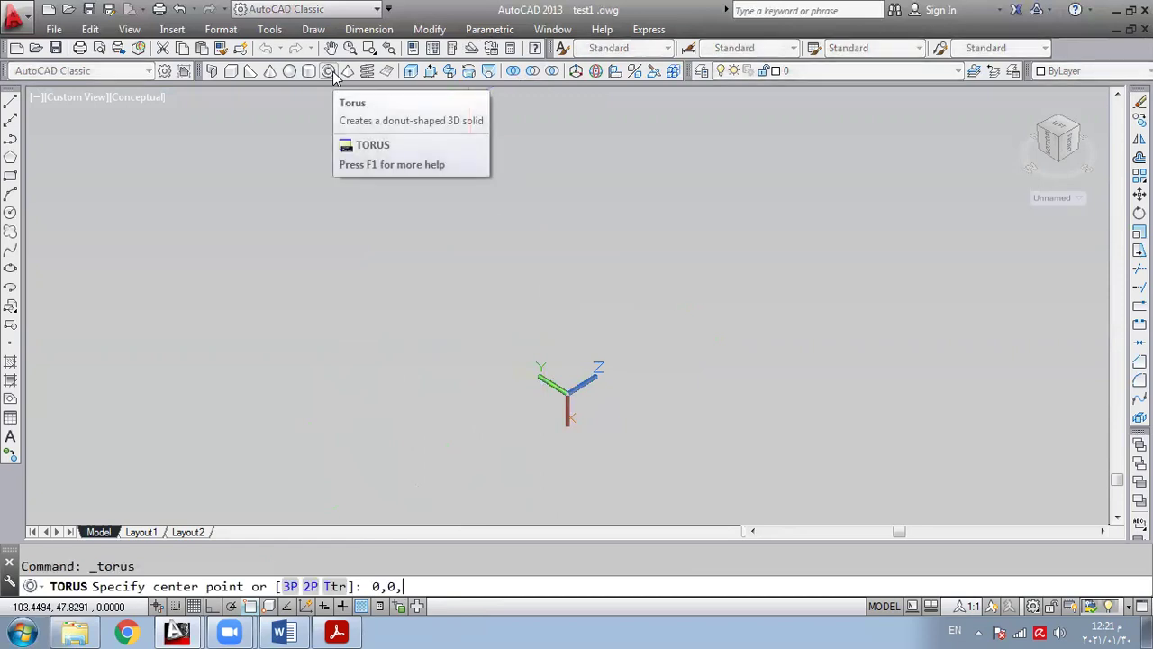
key(Return)
text(20)
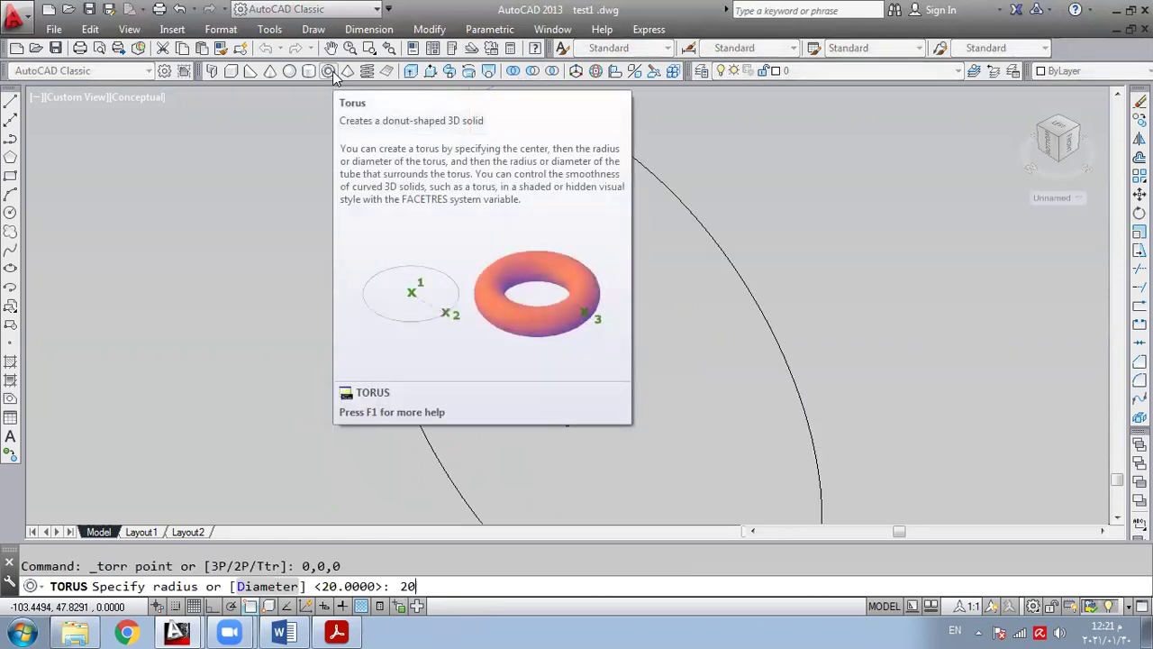
key(Return)
text(2)
key(Return)
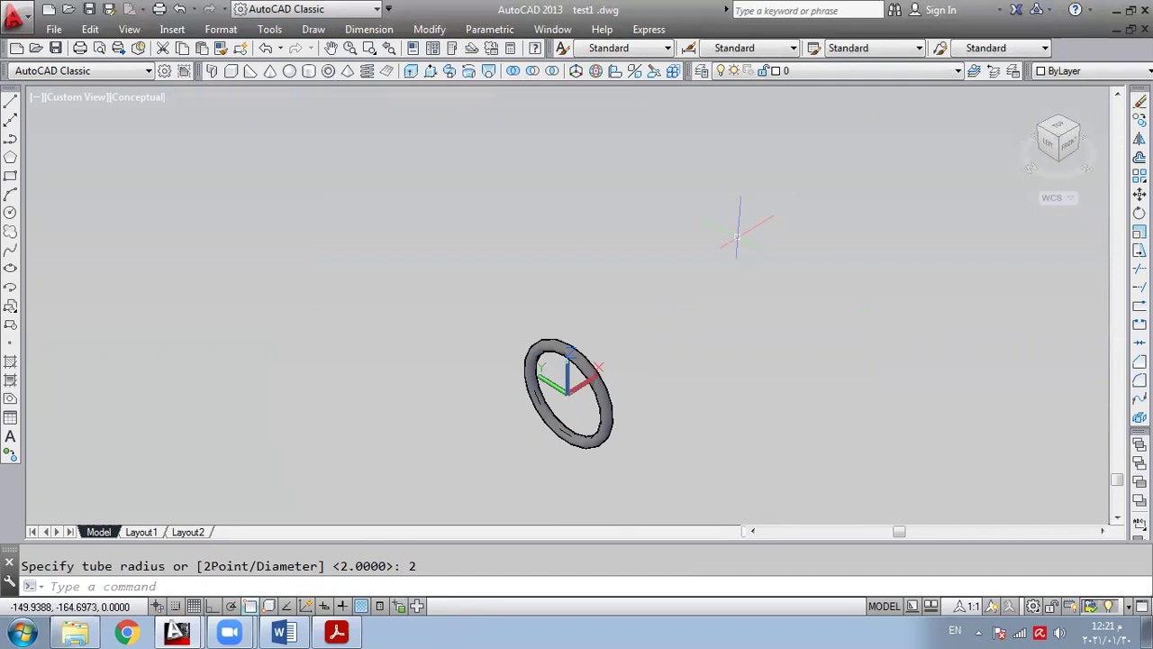
- Erase the torus from the drawing
right_click(741, 236)
click(776, 382)
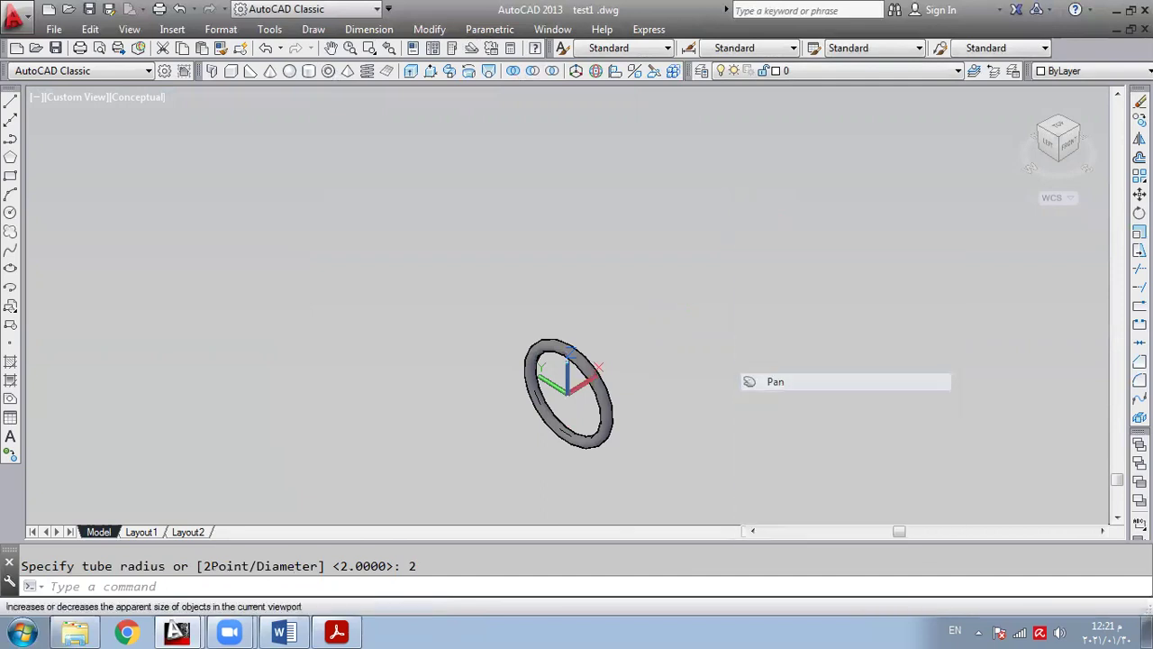
drag(676, 459, 672, 395)
scroll(672, 395, up, 2)
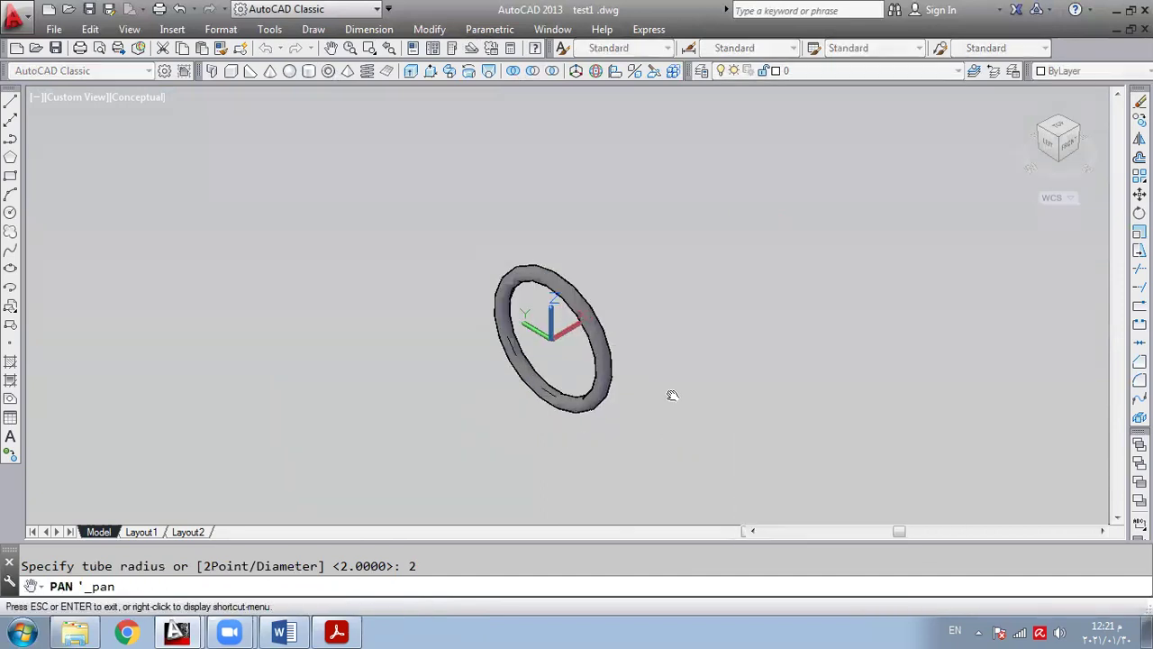
scroll(526, 313, up, 2)
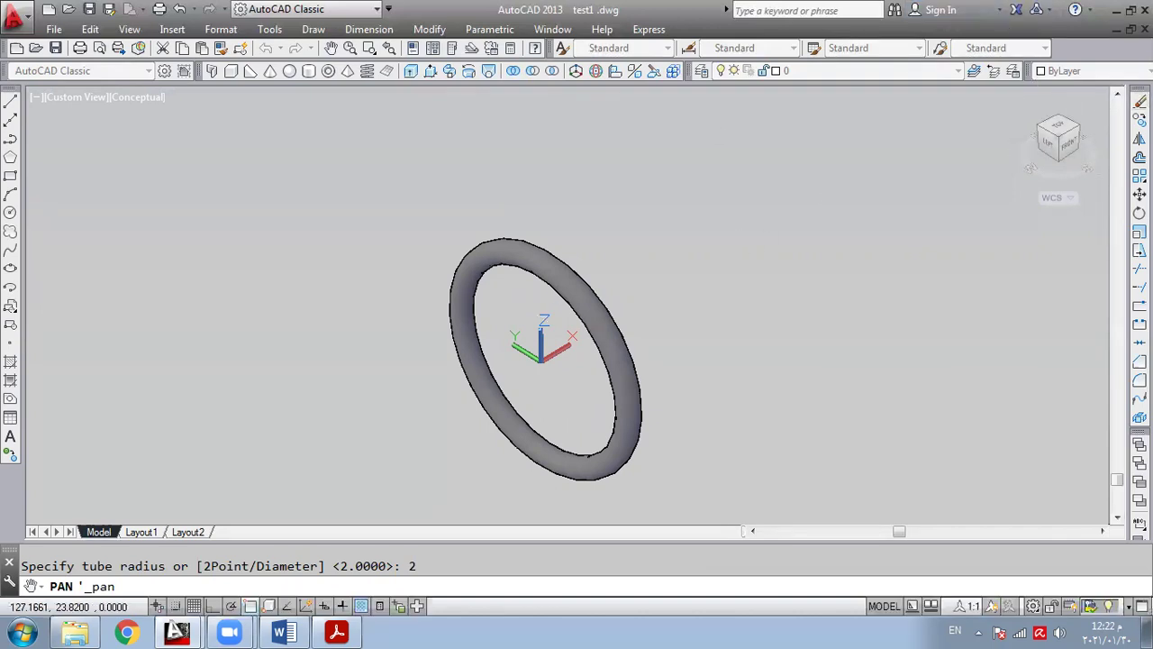
click(1140, 101)
click(610, 335)
key(Return)
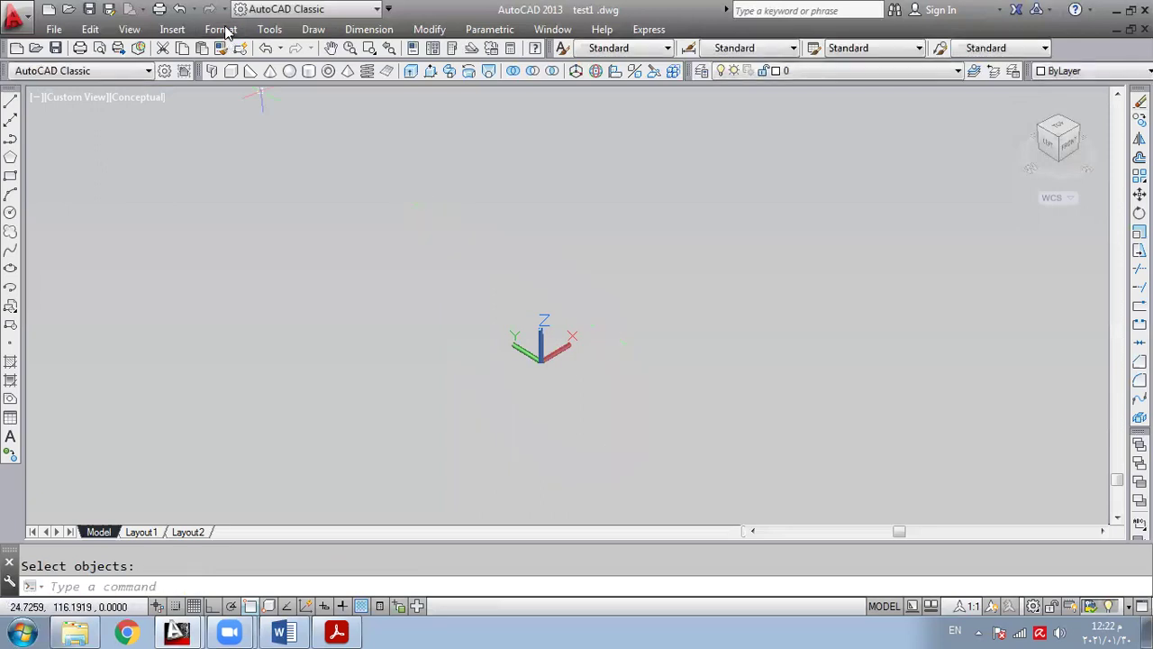
- Rotate the UCS about its Y axis again, accepting the default angle of 90 degrees
click(263, 30)
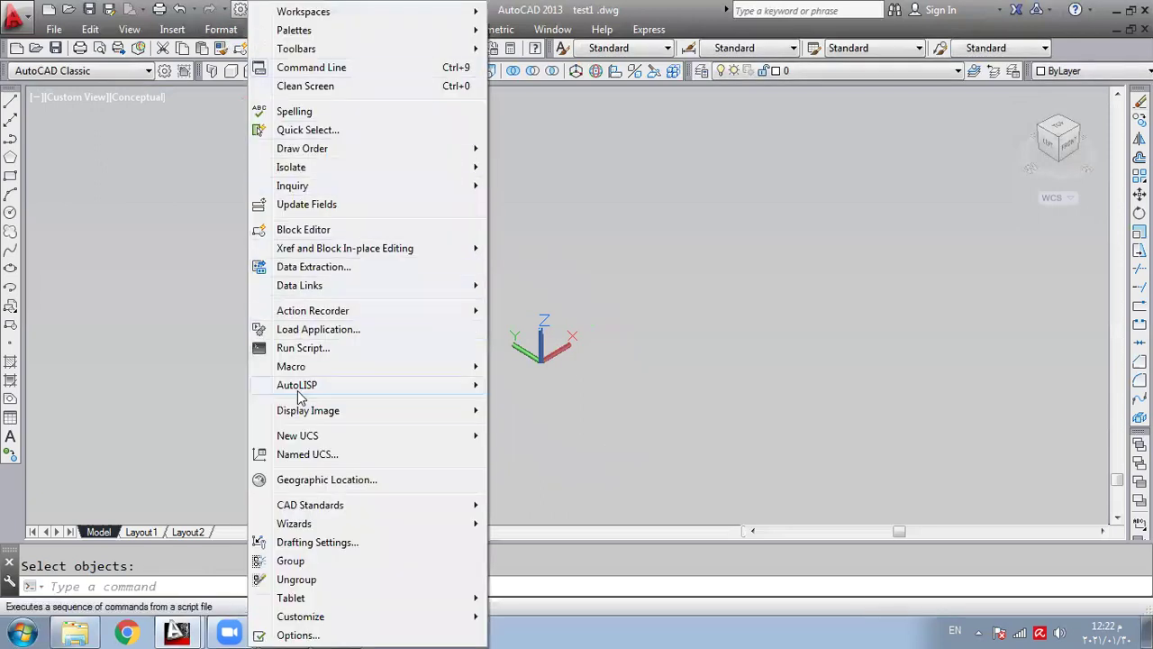
mouse_move(455, 434)
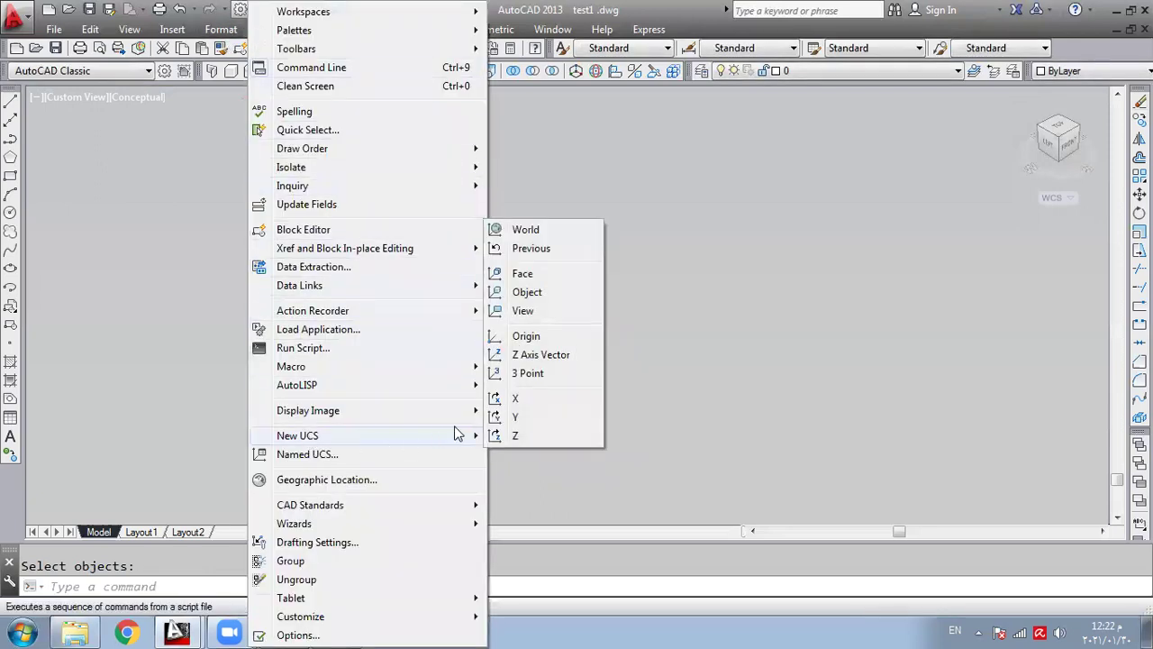
click(515, 416)
key(Return)
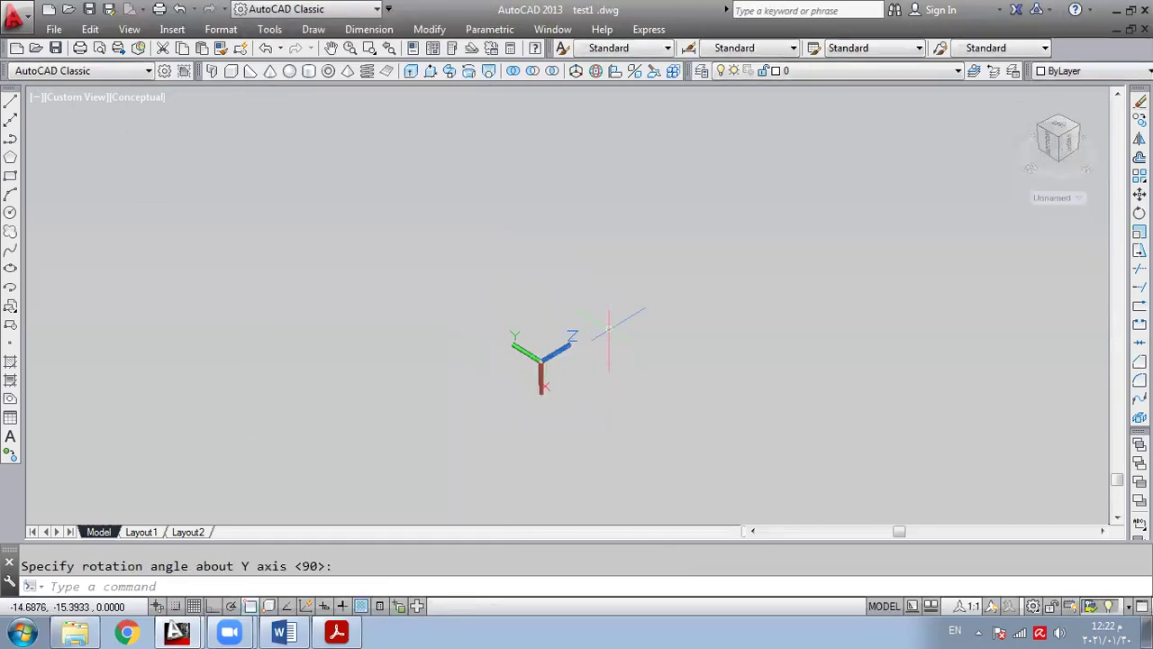
- Create a wedge in the rotated UCS with corners at 0,0,0 and 40,40,40
click(249, 71)
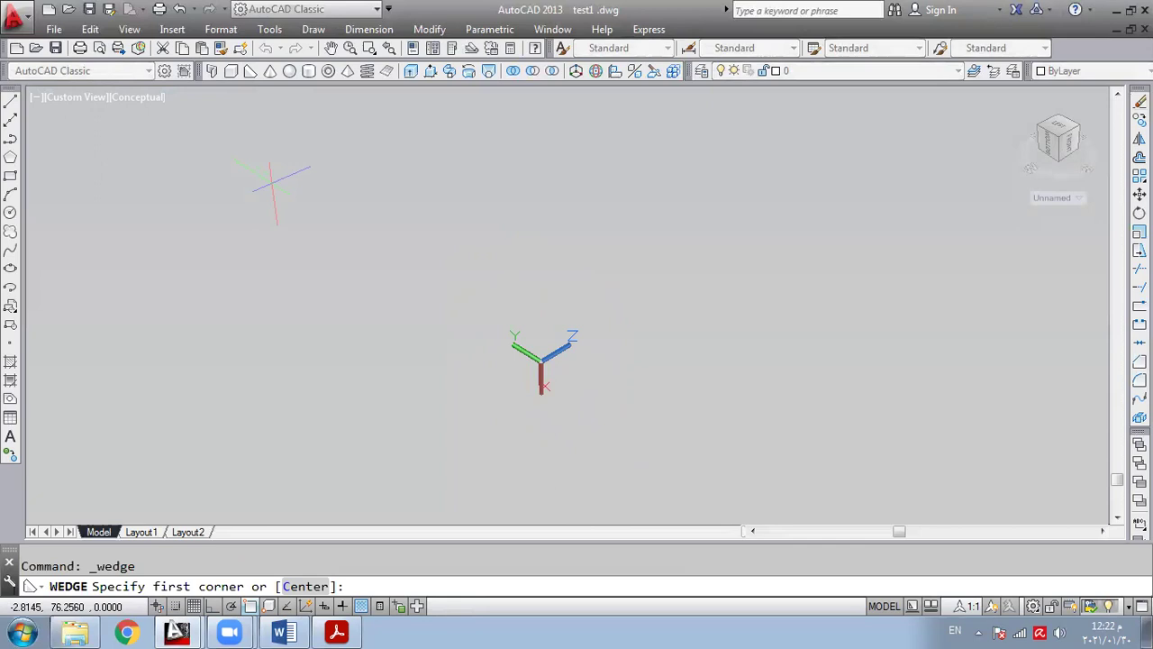
text(0,0,0)
key(Return)
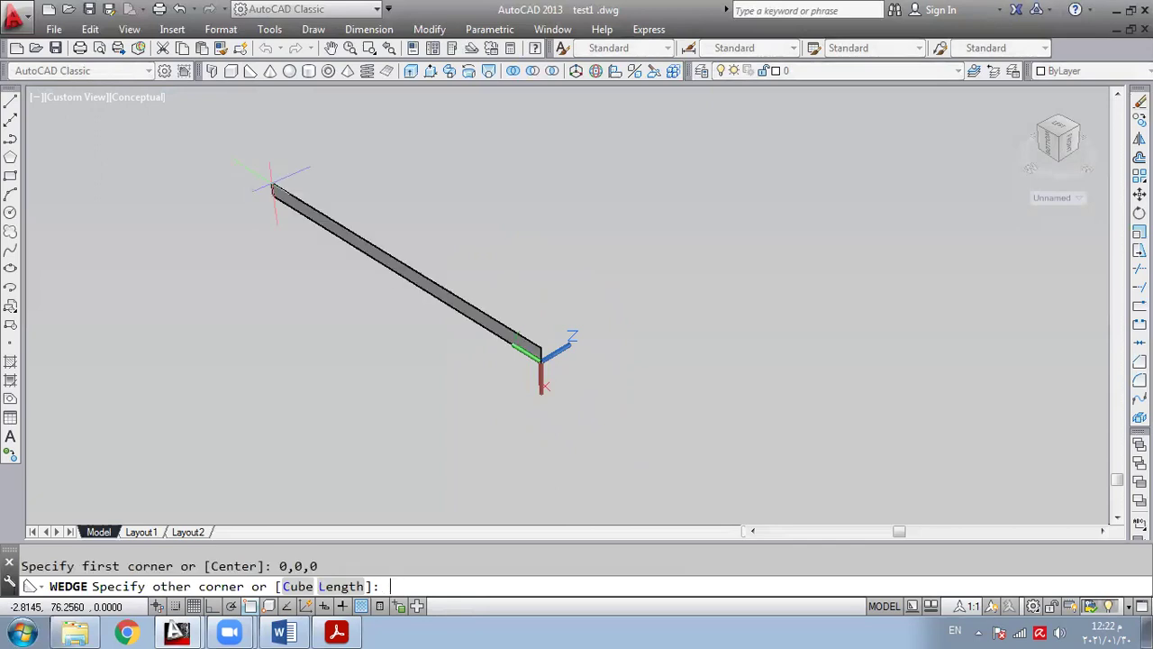
text(40,40,40)
key(Return)
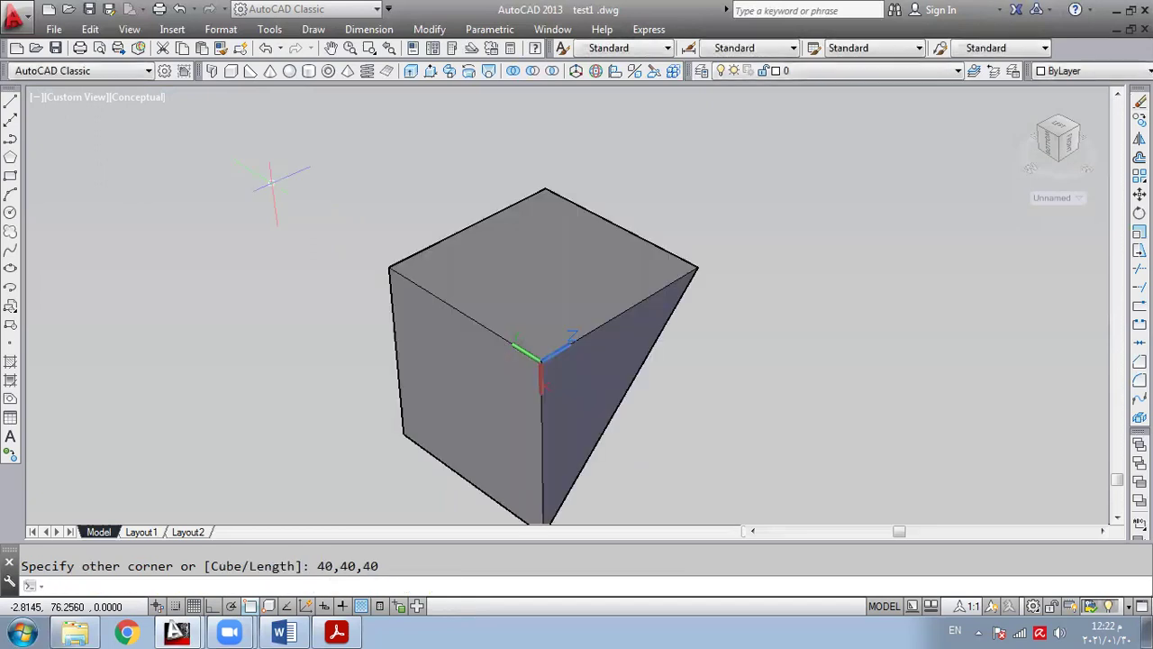
- Restore the world UCS and erase the wedge
click(1056, 197)
click(1060, 216)
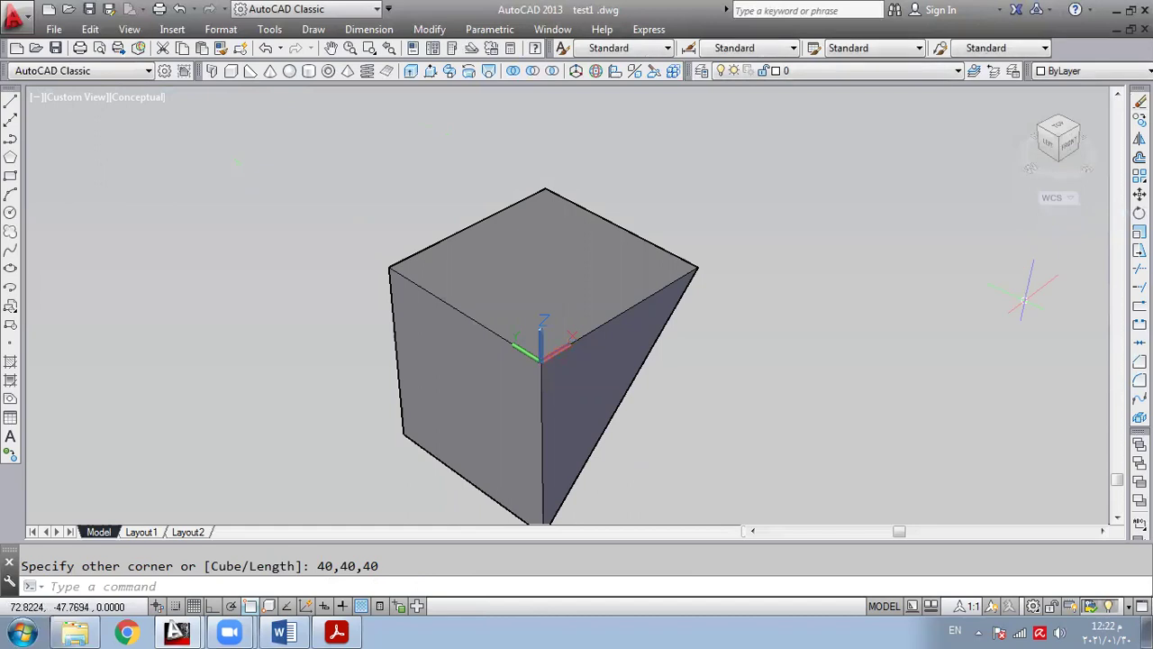
scroll(921, 187, down, 2)
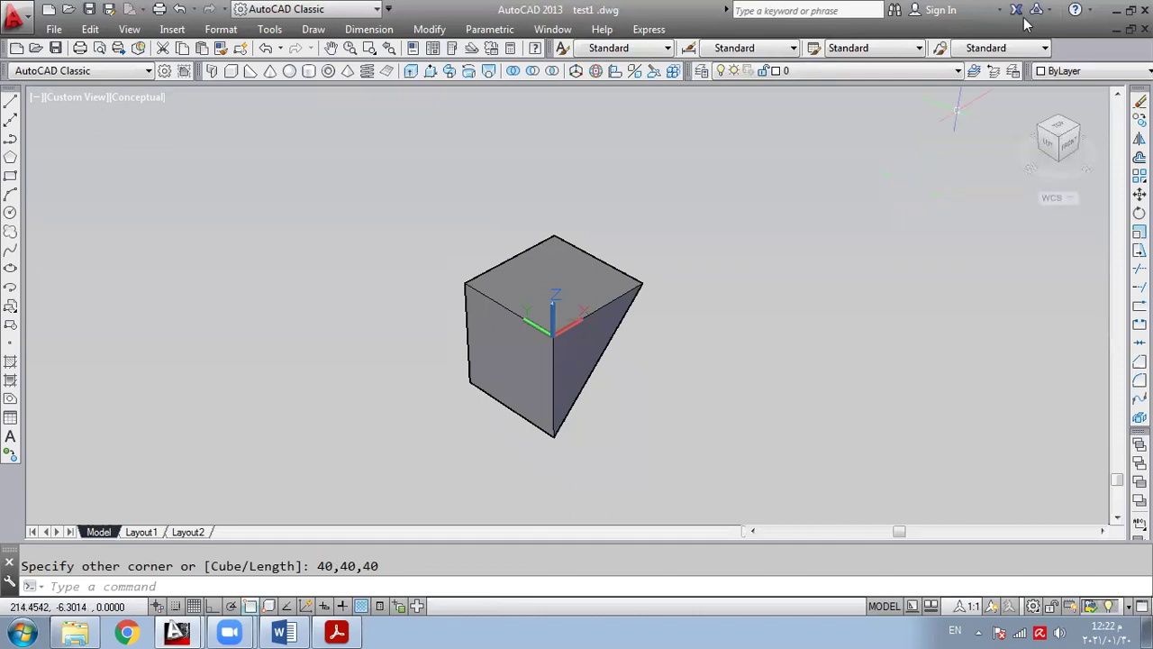
mouse_move(1081, 162)
mouse_down()
mouse_move(1025, 104)
mouse_move(999, 522)
mouse_move(828, 478)
mouse_move(732, 479)
mouse_move(697, 106)
mouse_move(778, 139)
mouse_move(904, 126)
mouse_move(990, 165)
mouse_move(996, 180)
mouse_up()
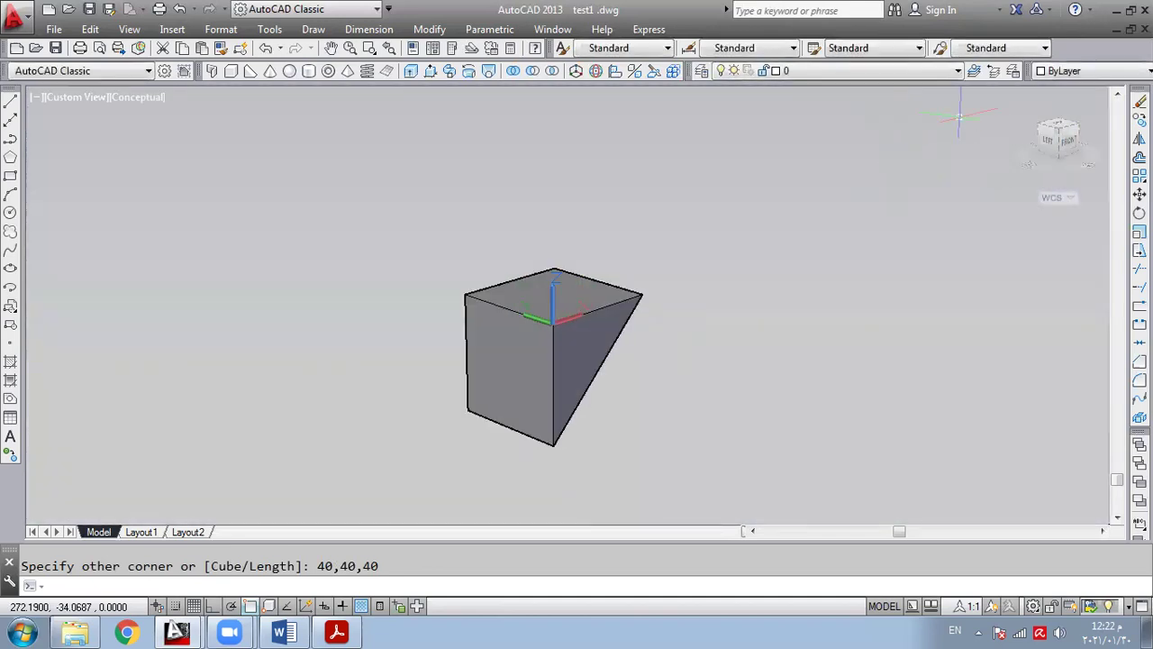
click(1018, 98)
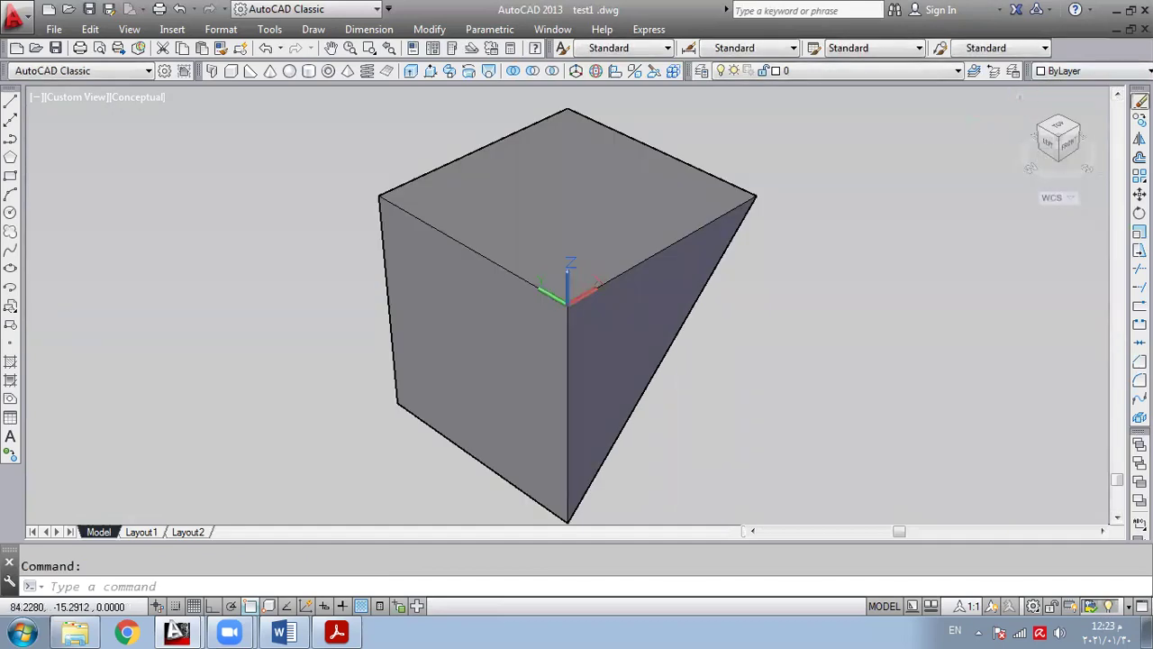
click(1139, 101)
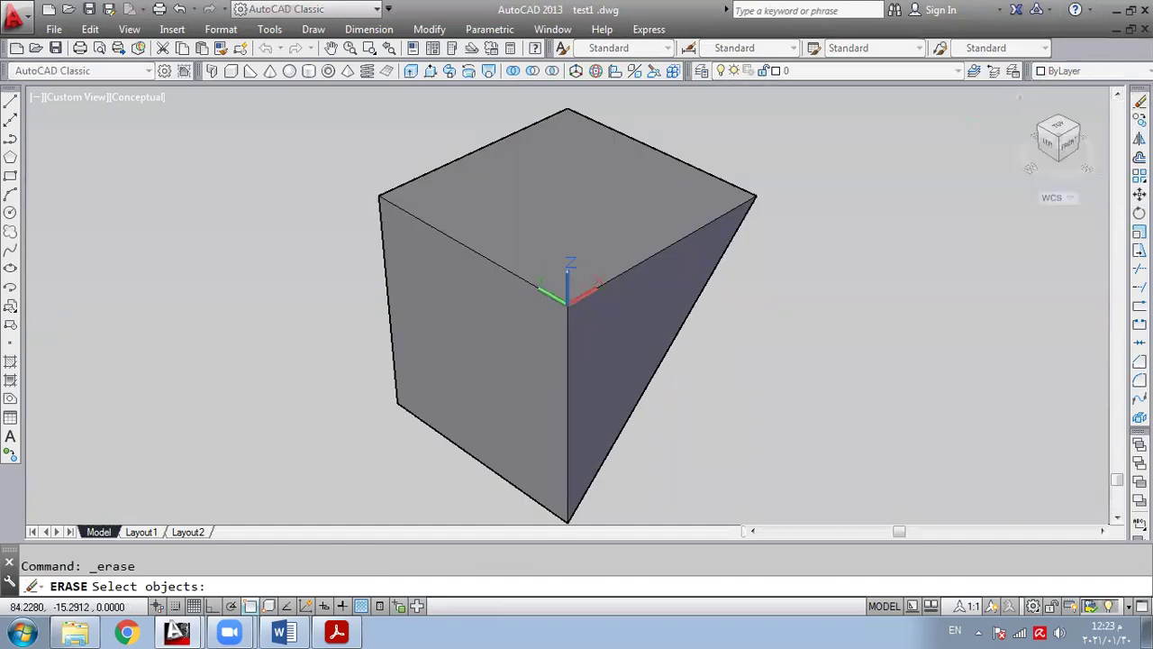
click(685, 257)
key(Return)
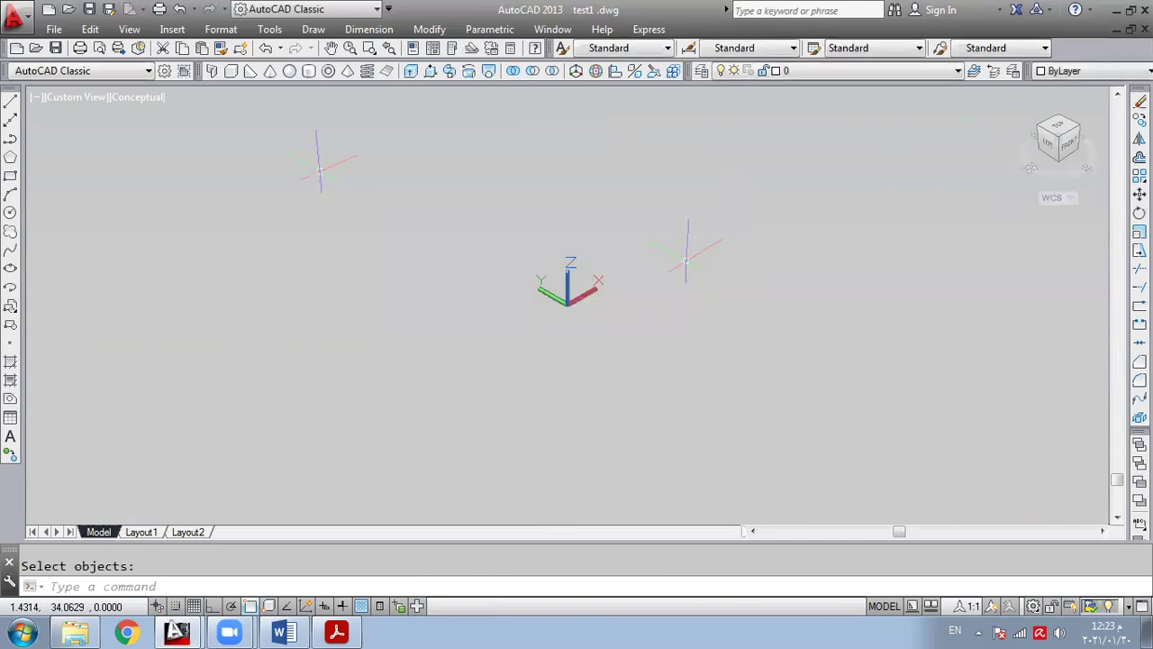
- Switch to the 3d AutoCAD lectures PDF in Acrobat Reader and review the UCS options from Face to 3-point
click(336, 632)
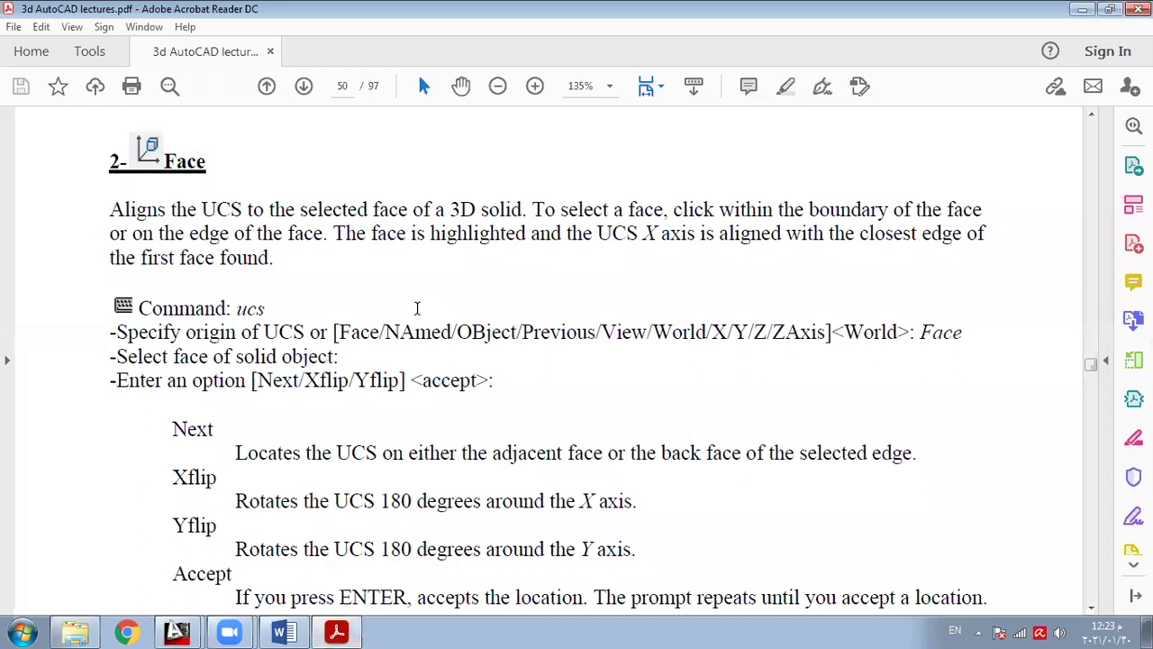
scroll(417, 308, down, 10)
scroll(417, 310, down, 10)
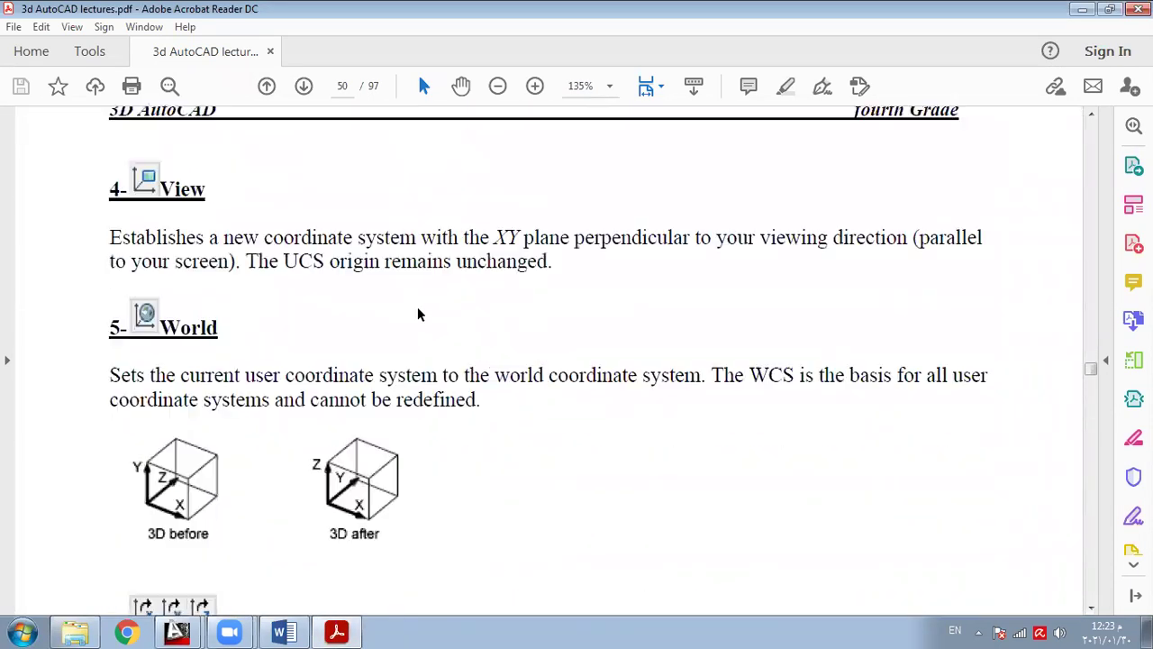
scroll(418, 314, down, 10)
scroll(417, 308, down, 10)
scroll(417, 310, down, 10)
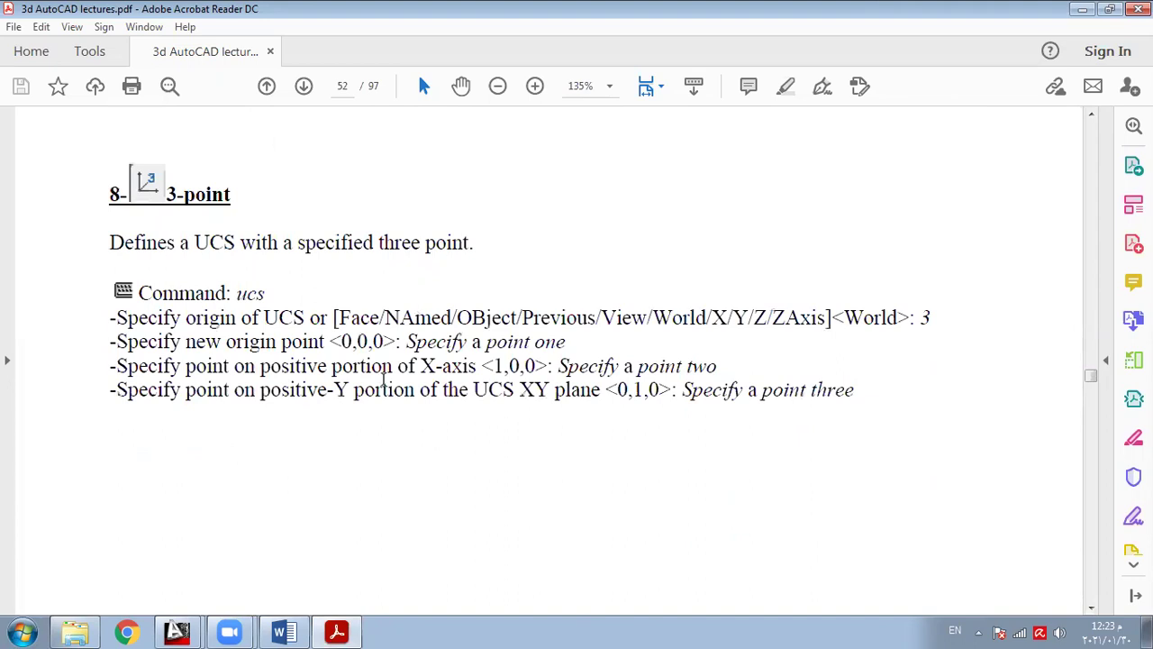
- Switch to the test1 drawing in AutoCAD and create a cylinder centred at 0,0,0 with radius 20 and its axis endpoint 40 units along positive Y
click(176, 631)
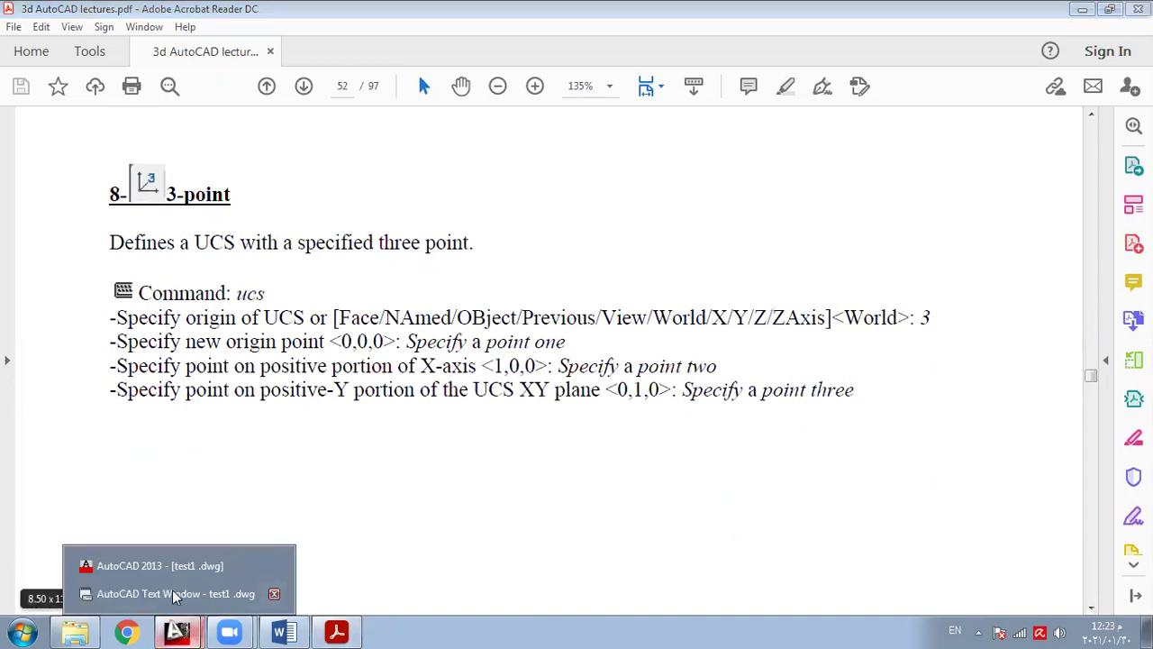
click(166, 566)
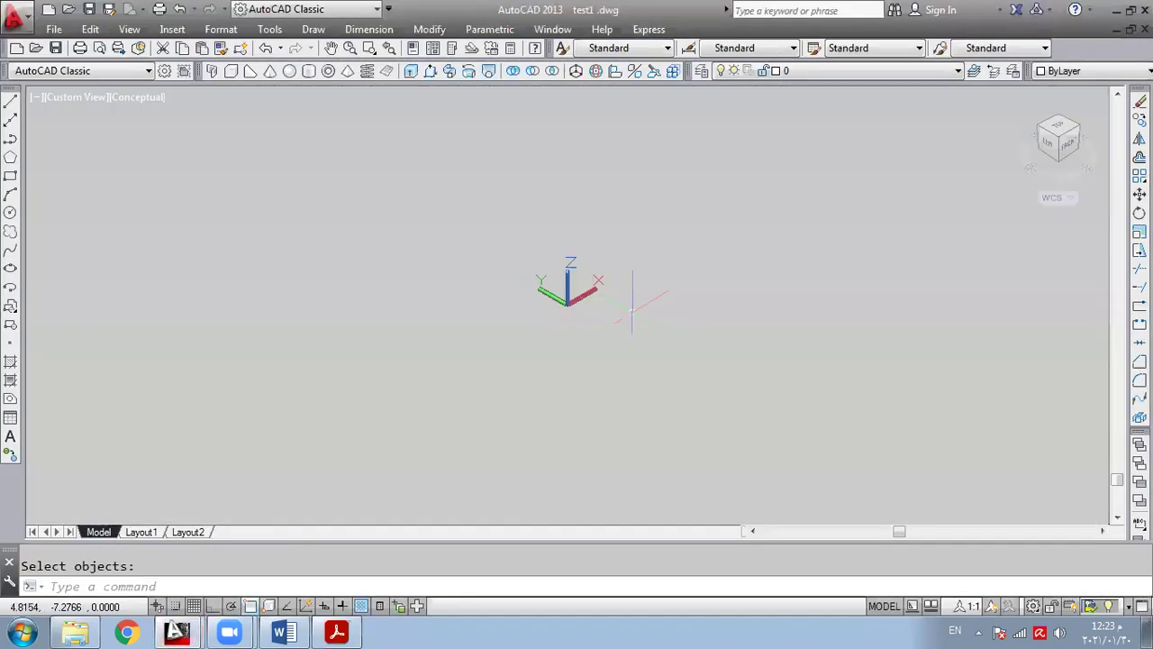
click(308, 71)
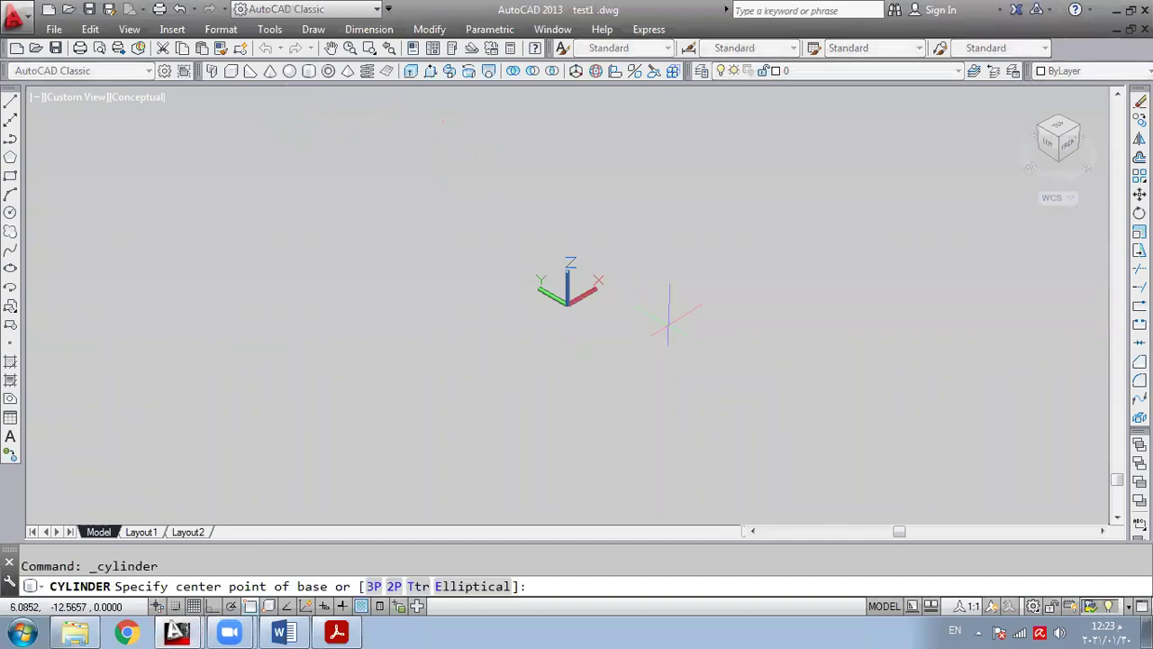
text(0,0,0)
key(Return)
text(20)
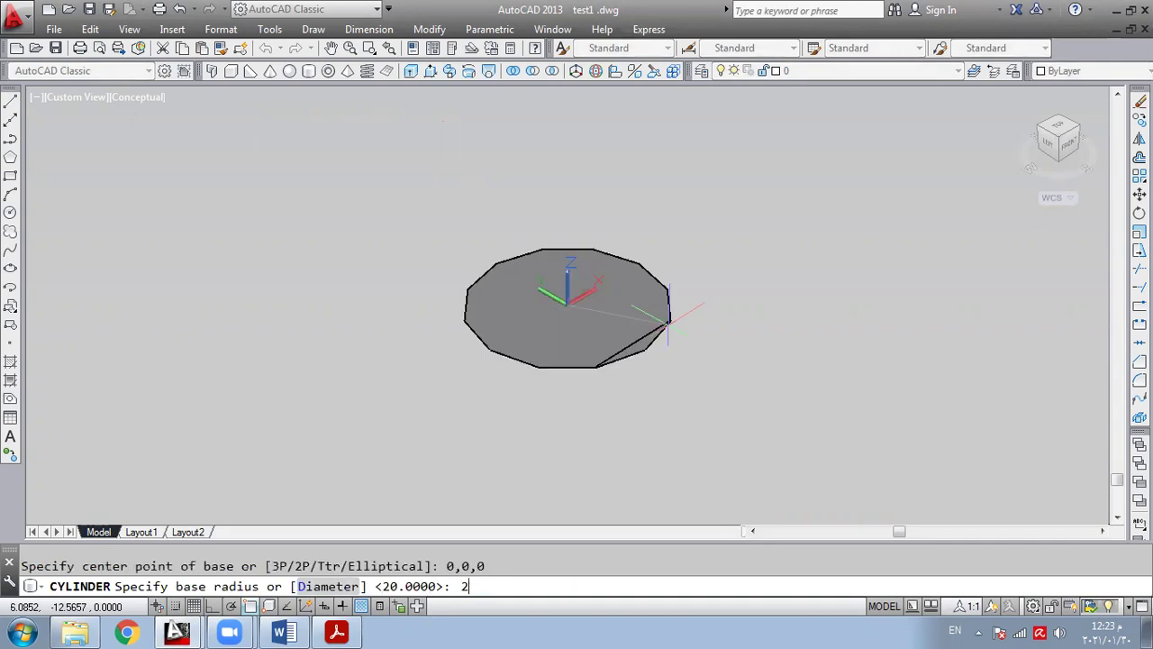
key(Return)
text(a)
key(Return)
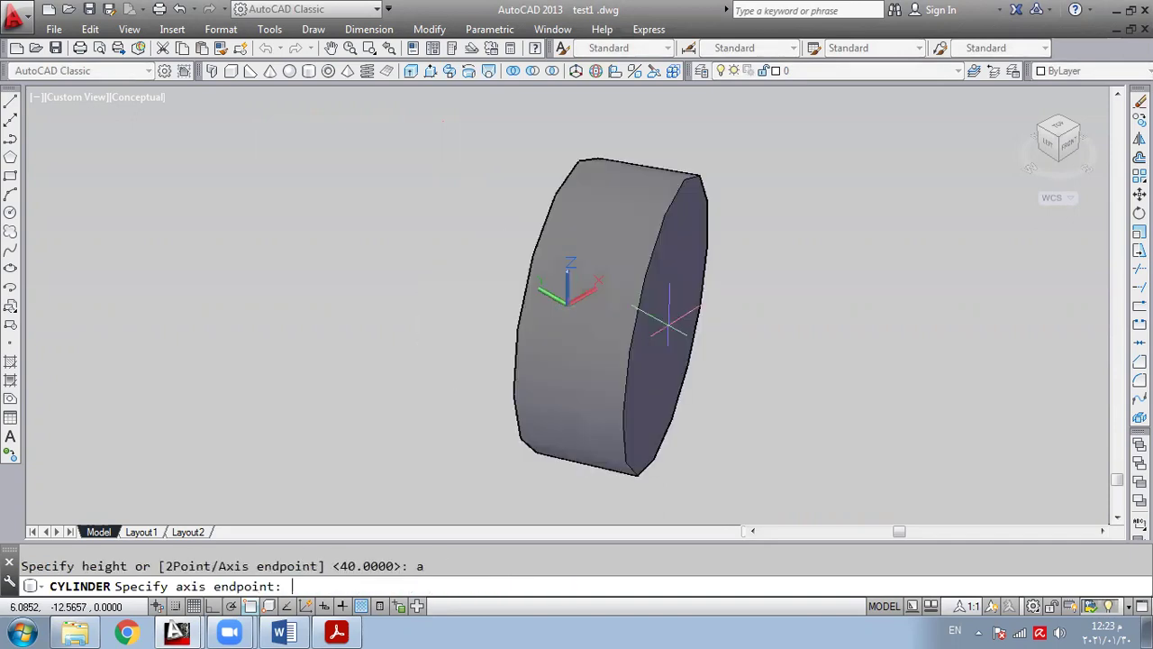
text(@)
text(40<)
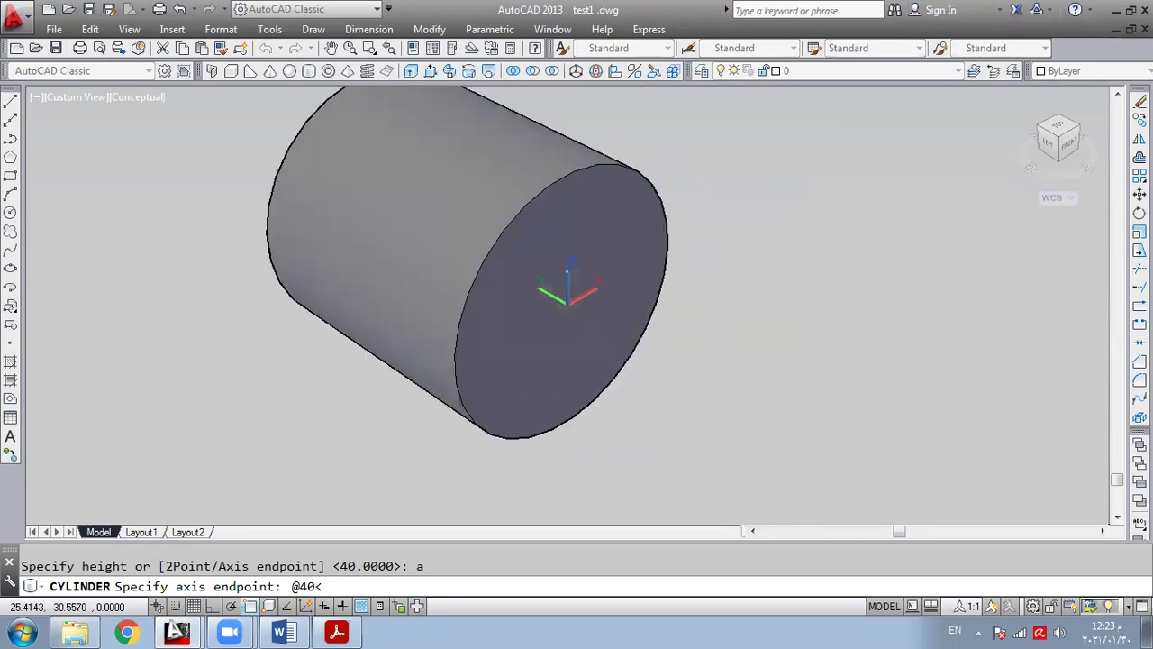
key(Return)
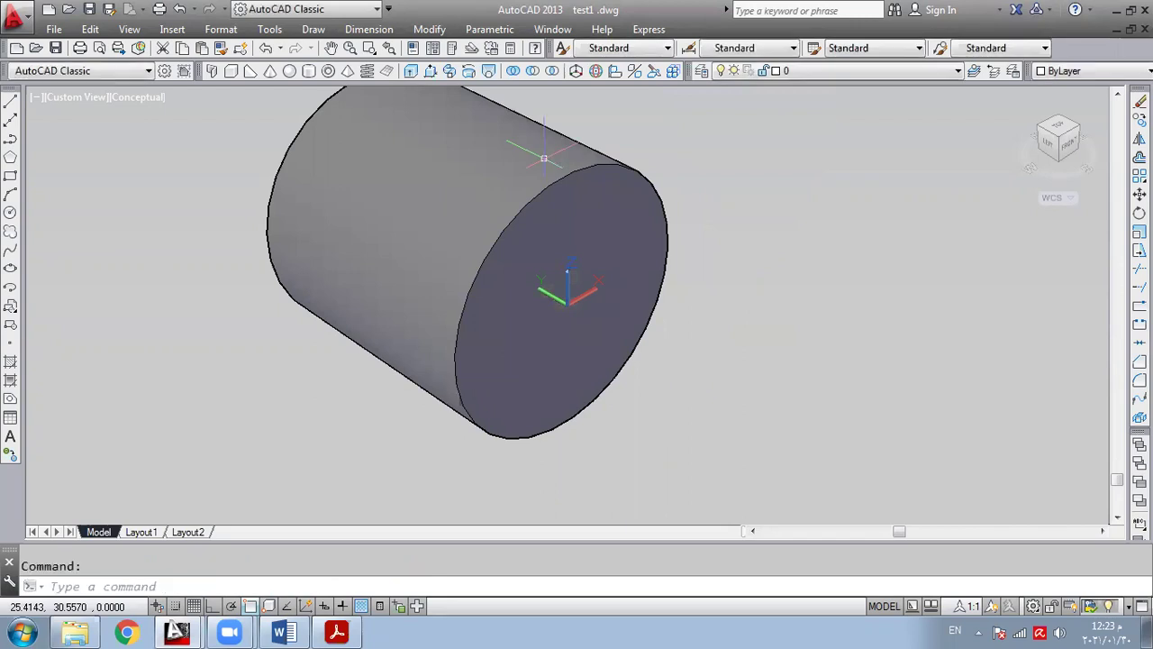
- Slice the cylinder along the XY plane through the point 0,0,0, keeping both sides
click(655, 75)
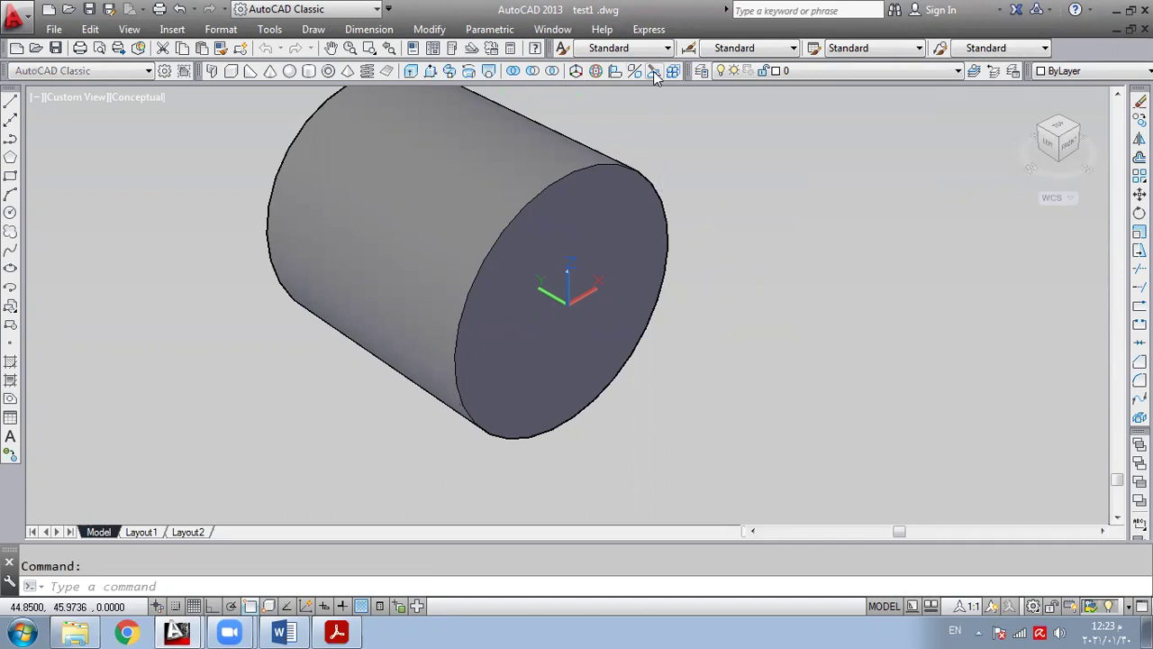
click(536, 258)
key(Return)
text(0,0)
key(BackSpace)
key(BackSpace)
key(BackSpace)
text(xy)
key(Return)
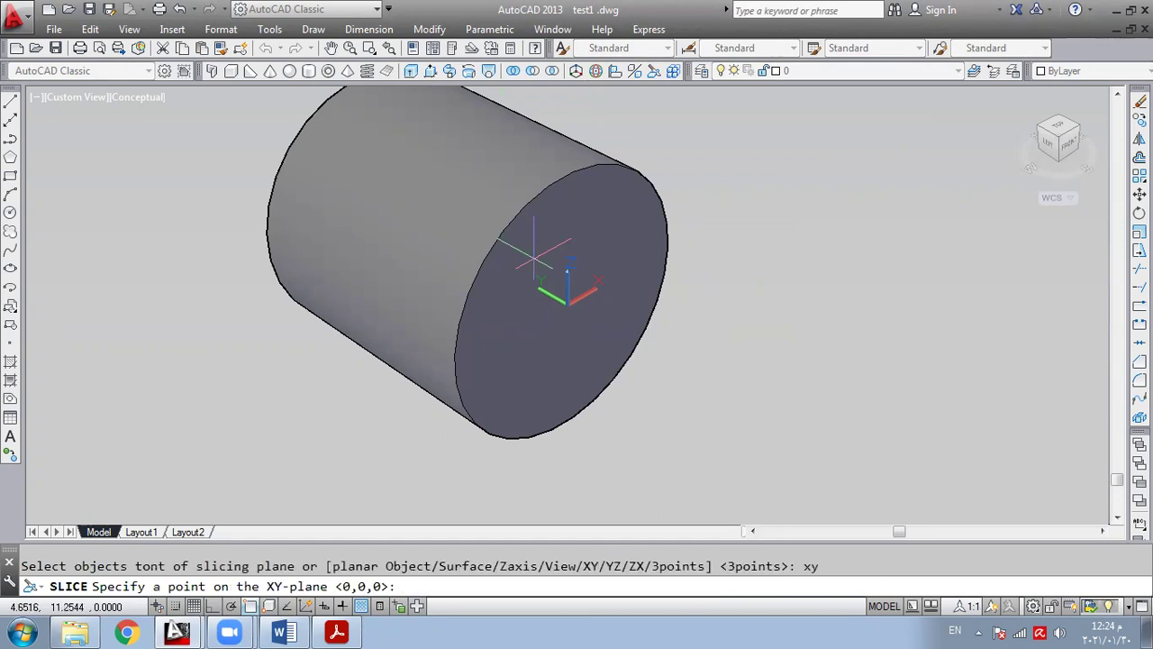
text(0,0,0)
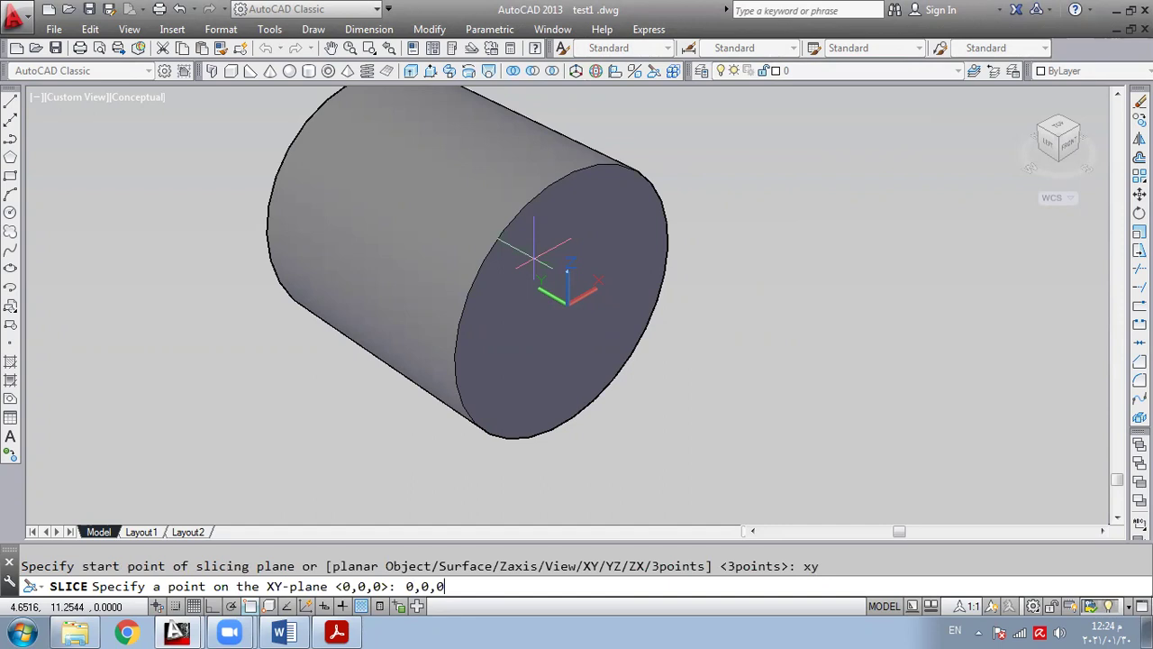
key(Return)
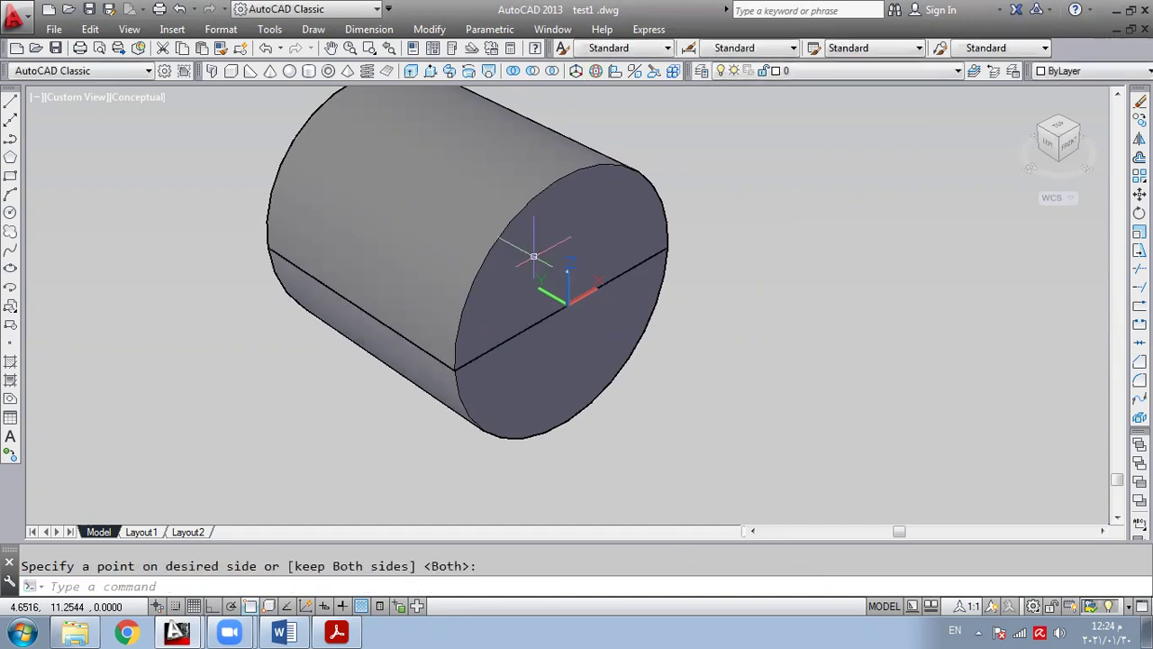